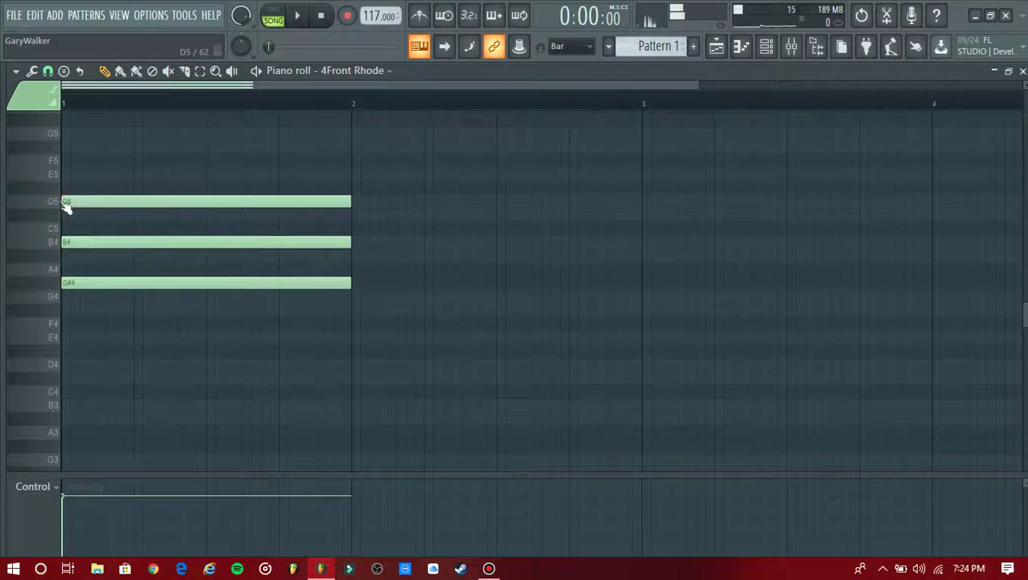
Build alternating one-bar chords of G#4-B4-D#5 and G4-B4-E5, and duplicate them through bar 8
drag(140, 206, 139, 185)
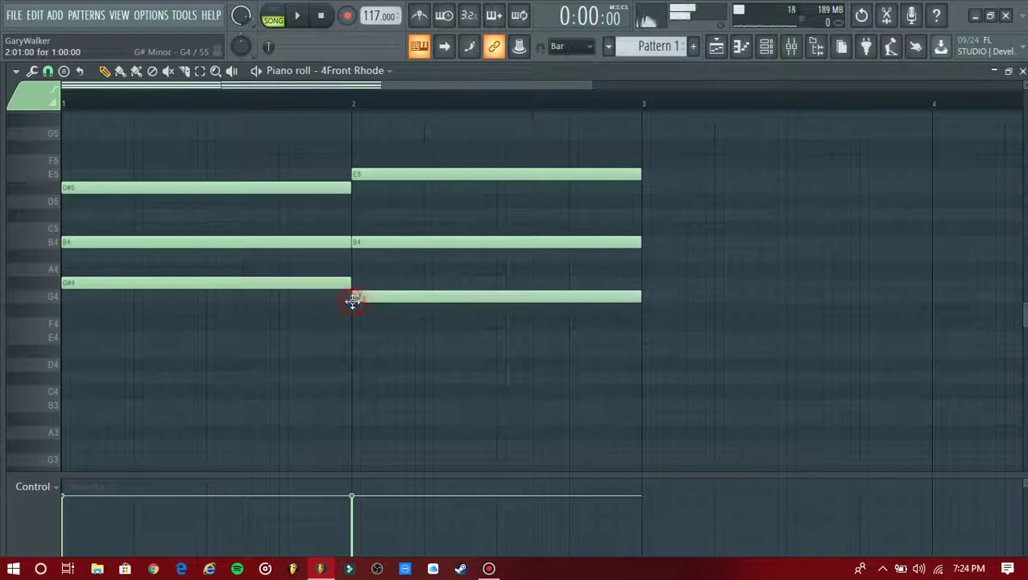
key(ctrl+b)
click(528, 348)
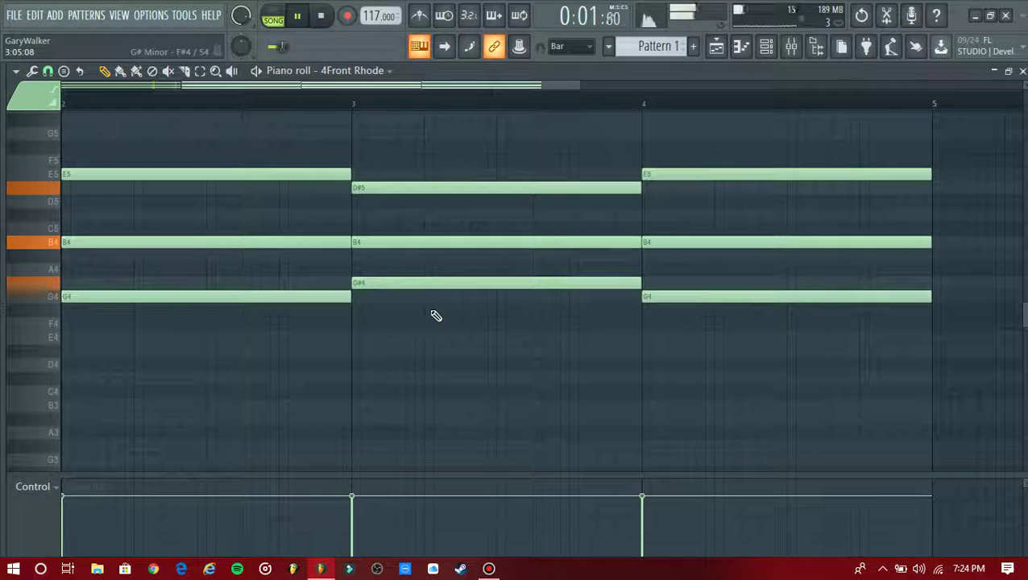
drag(577, 89, 987, 194)
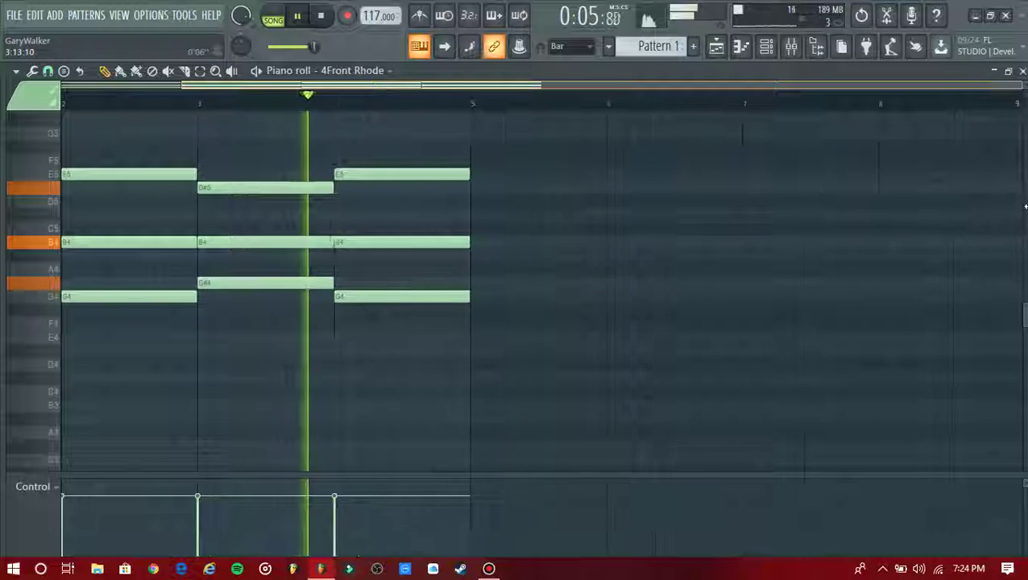
key(ctrl+b)
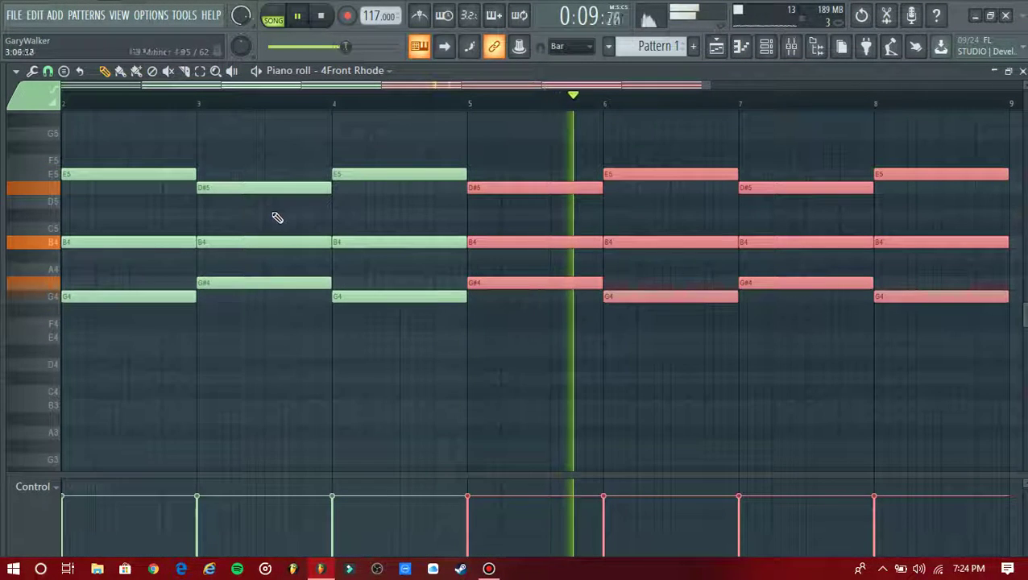
Raise the upper chord note in bar 3 to G5 and play the progression back from the start
scroll(147, 214, up, 3)
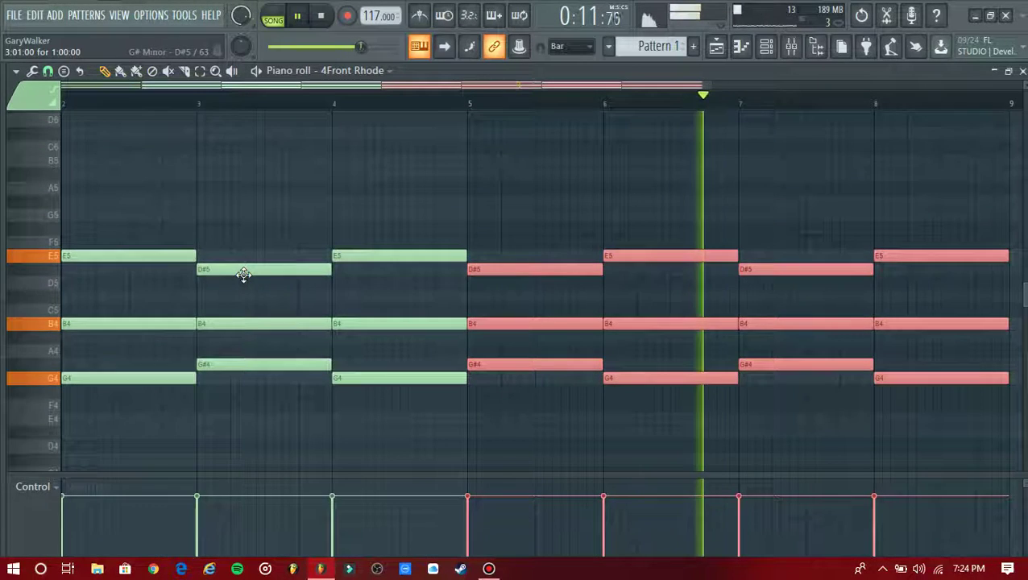
drag(243, 273, 247, 229)
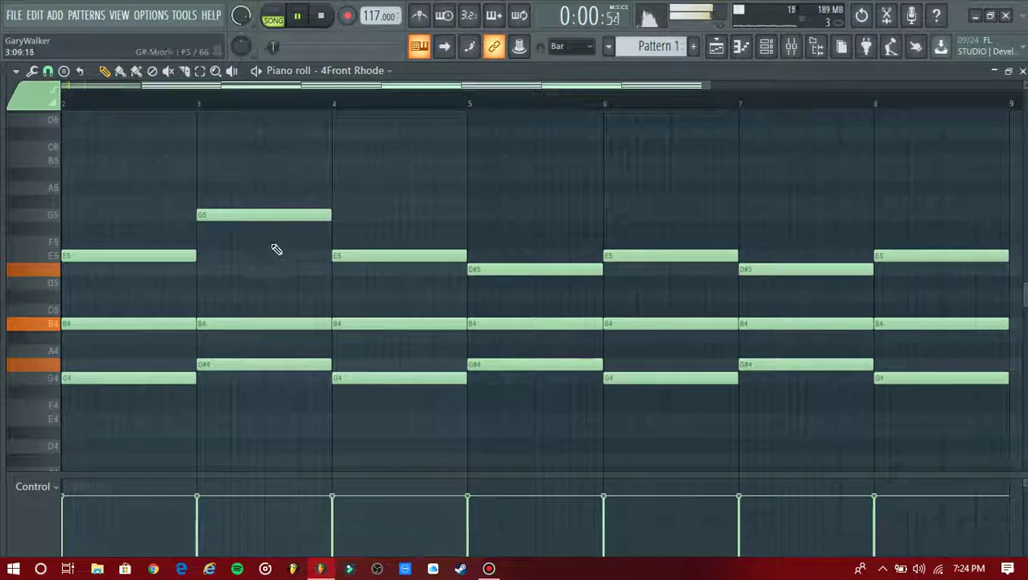
drag(139, 87, 60, 86)
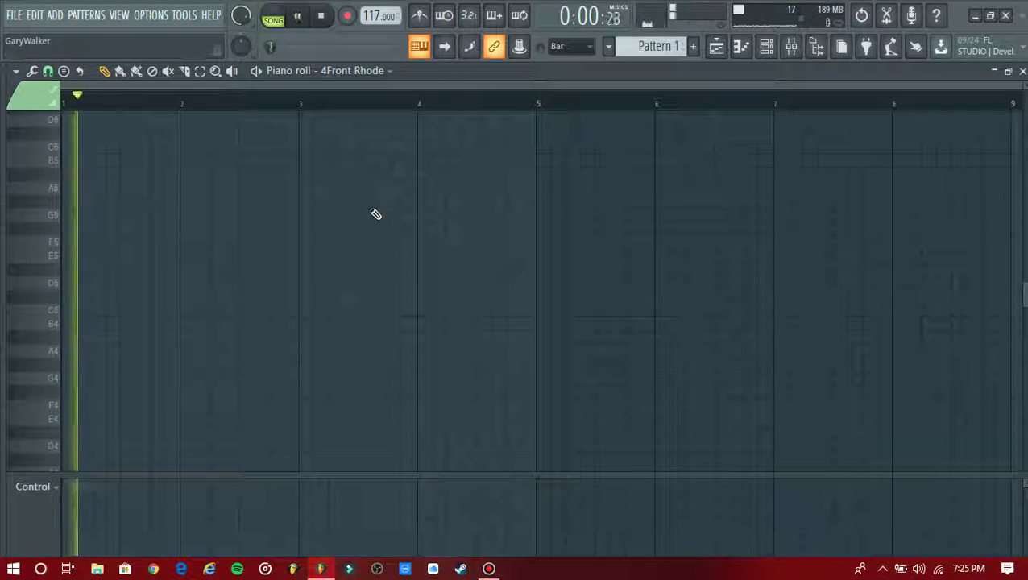
Sketch a descending melody of A5, G#5, G5, F5 and C#5, trimming the first three notes to end where the following note starts
key(space)
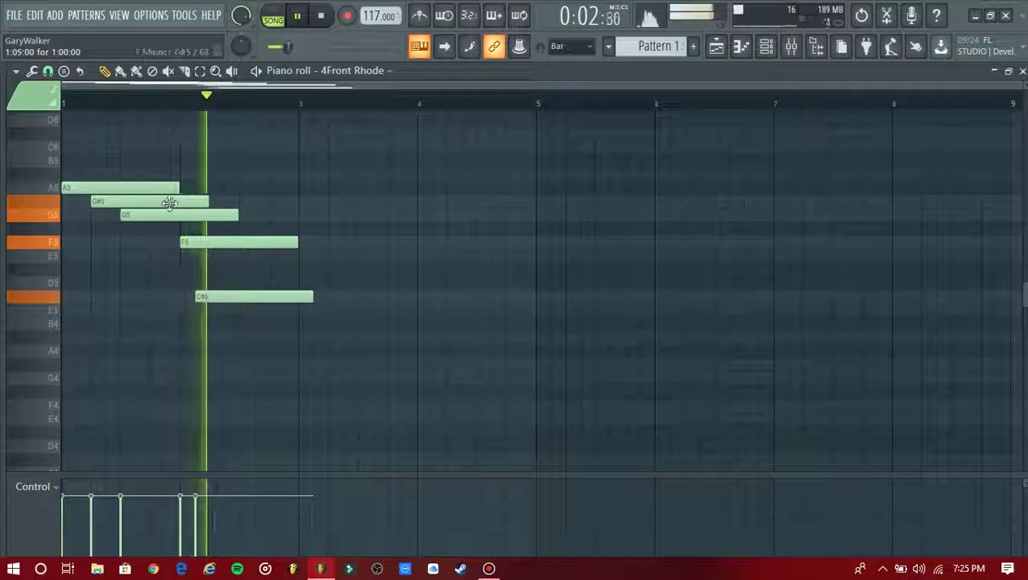
drag(177, 192, 91, 192)
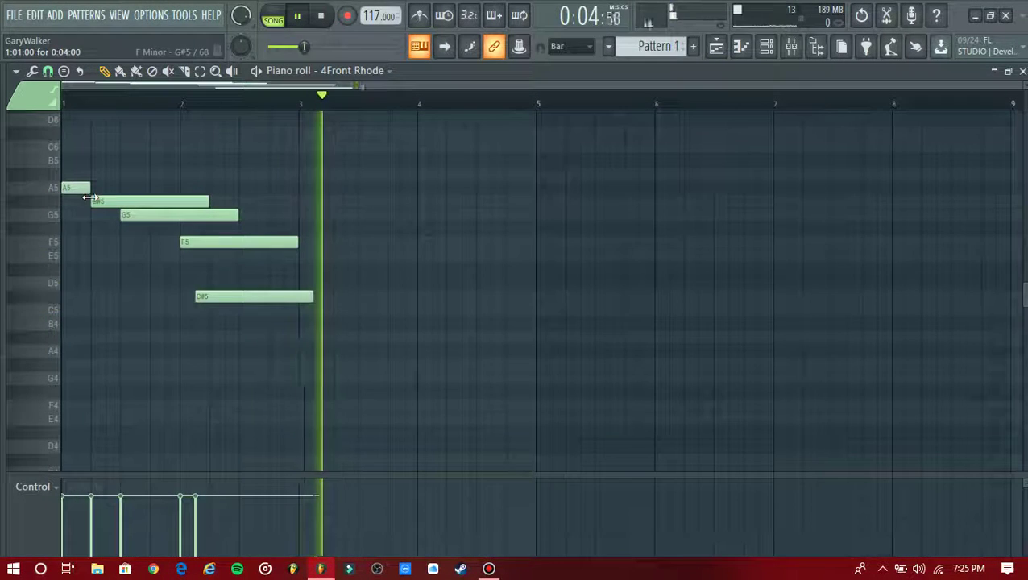
drag(205, 201, 173, 216)
key(space)
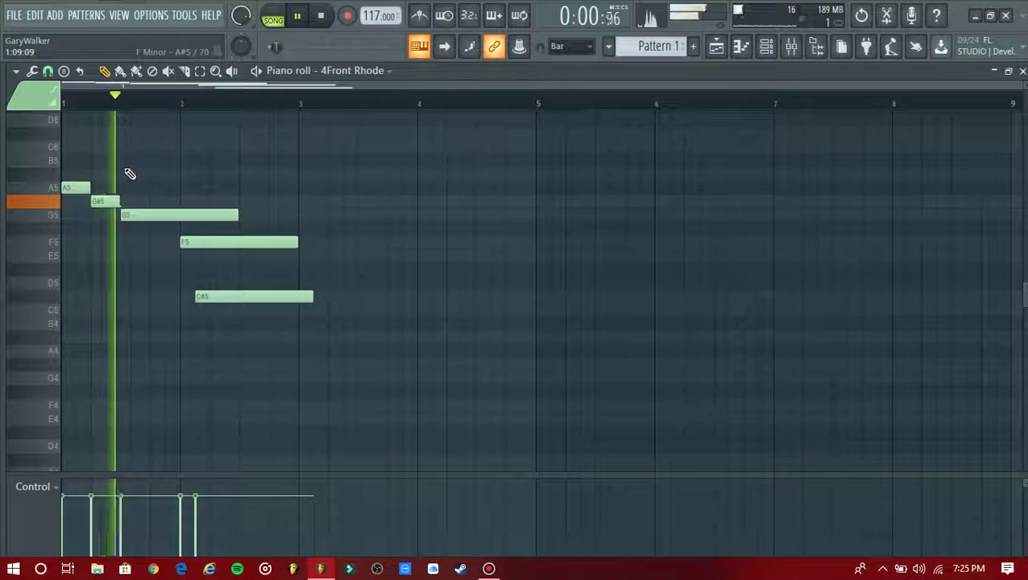
drag(232, 216, 177, 232)
Delete all five notes of the descending melody from bars 1 to 3
right_click(85, 188)
right_click(105, 200)
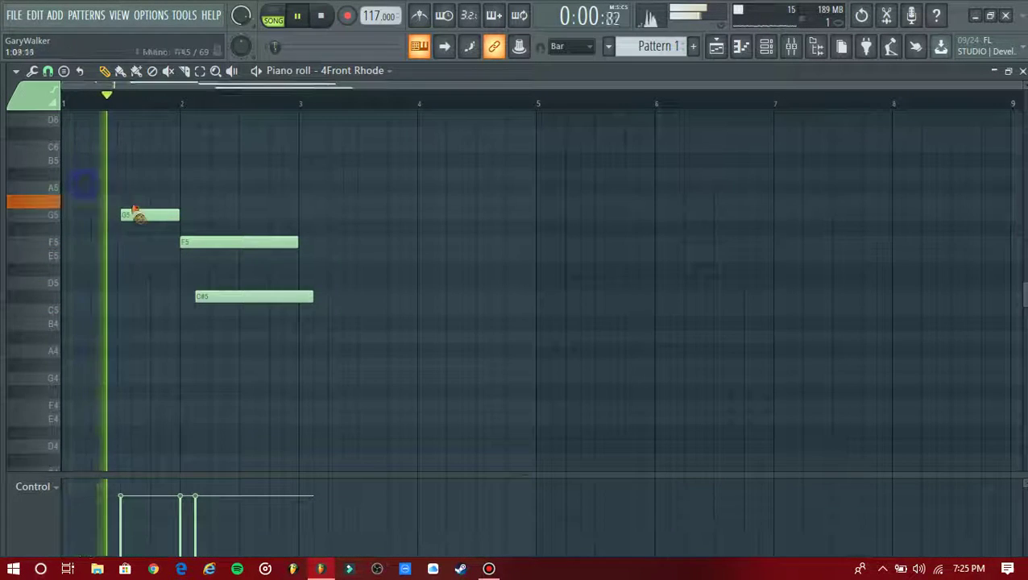
right_click(133, 214)
right_click(185, 241)
right_click(230, 296)
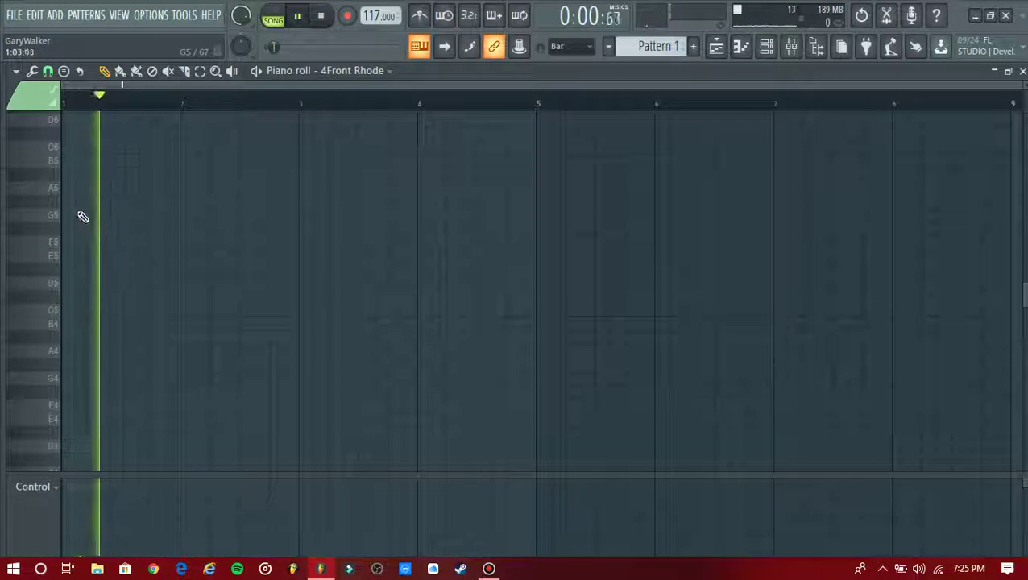
Start a new melody in bar 1 with a half-bar G5 at reduced velocity and a slightly delayed half-bar D#5
click(66, 215)
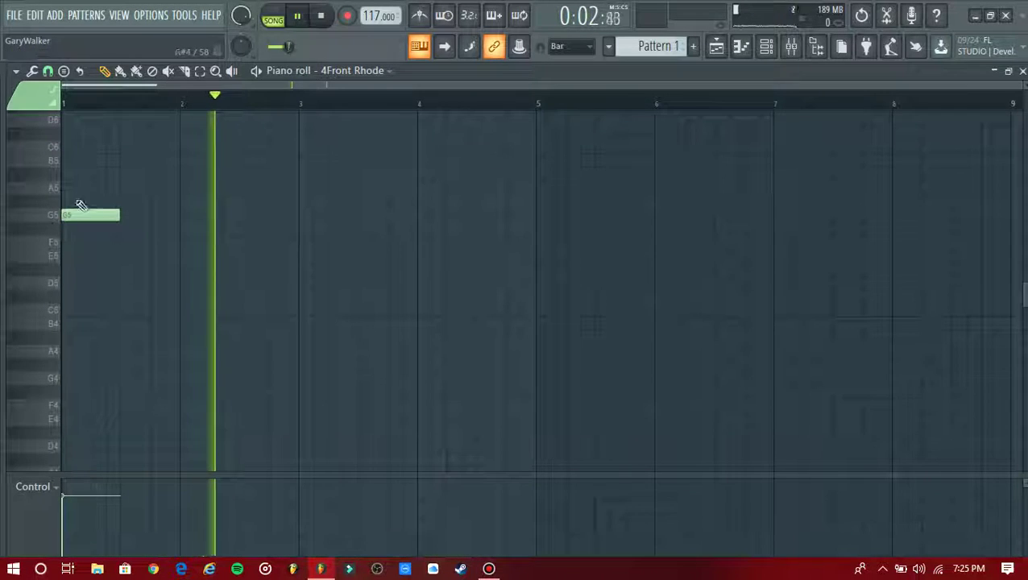
drag(79, 194, 119, 327)
key(space)
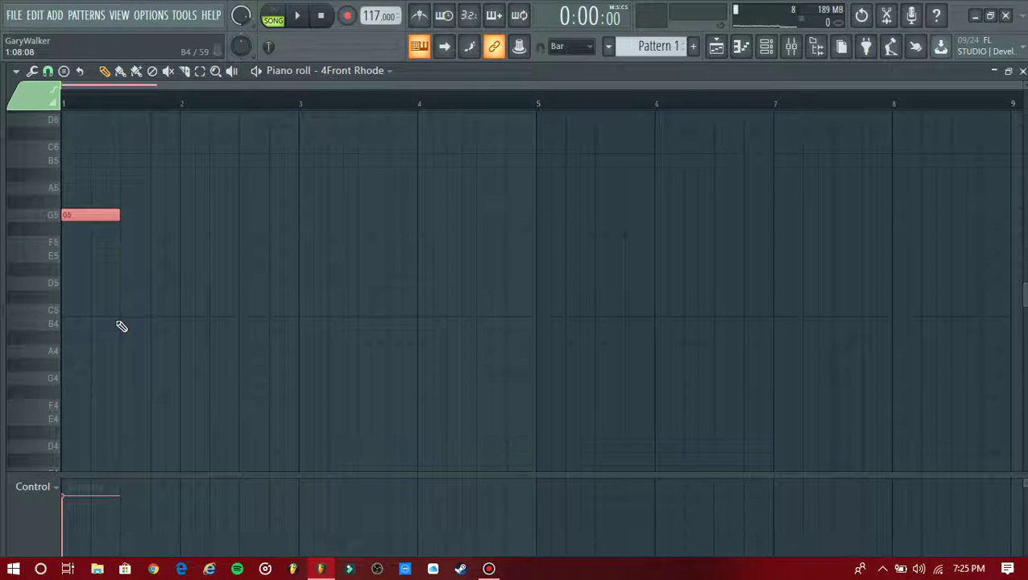
key(space)
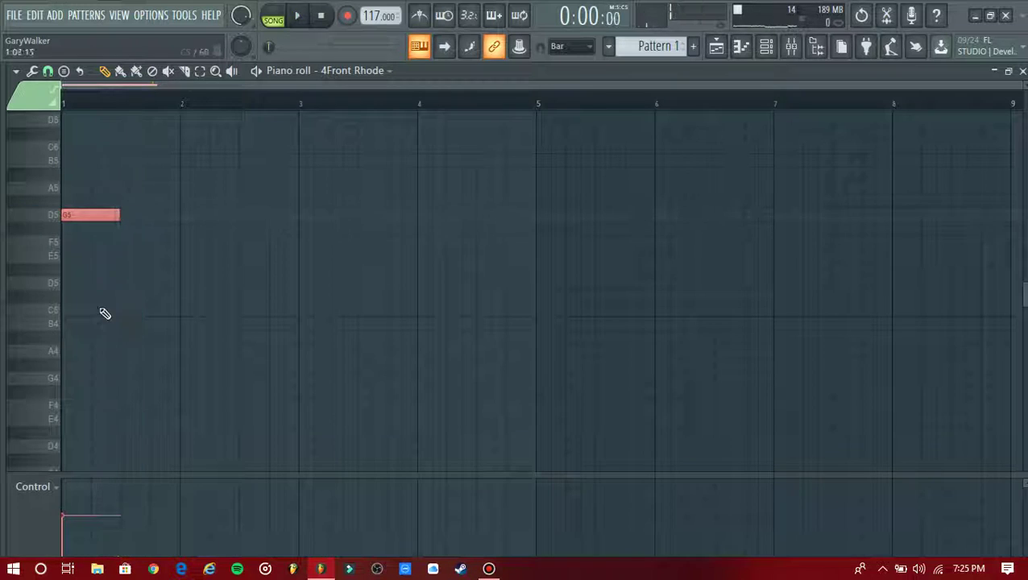
click(67, 267)
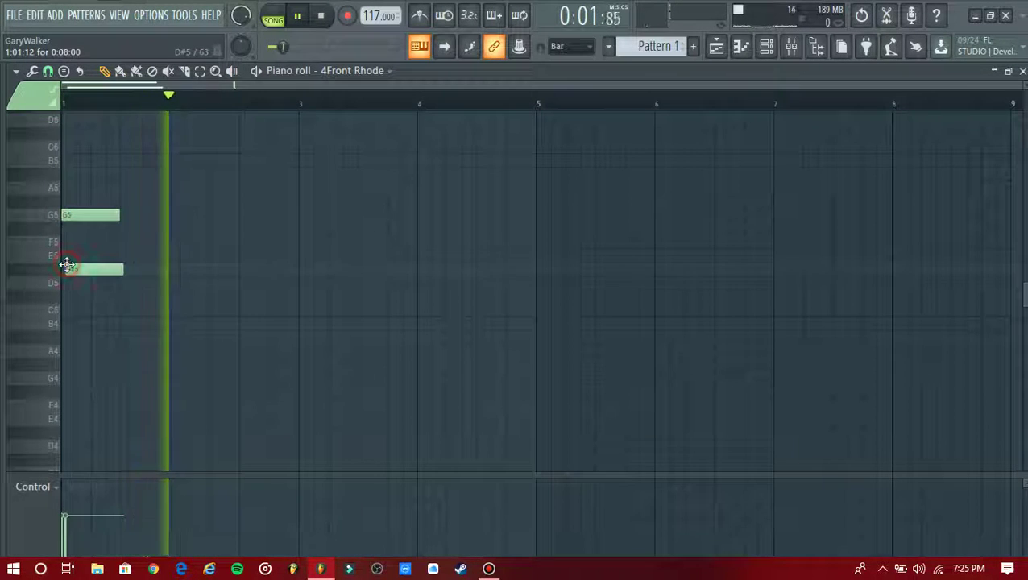
Add staggered half-bar G5 and F5 notes late in bar 1, and a D#5 with C5 at the start of bar 2
click(142, 242)
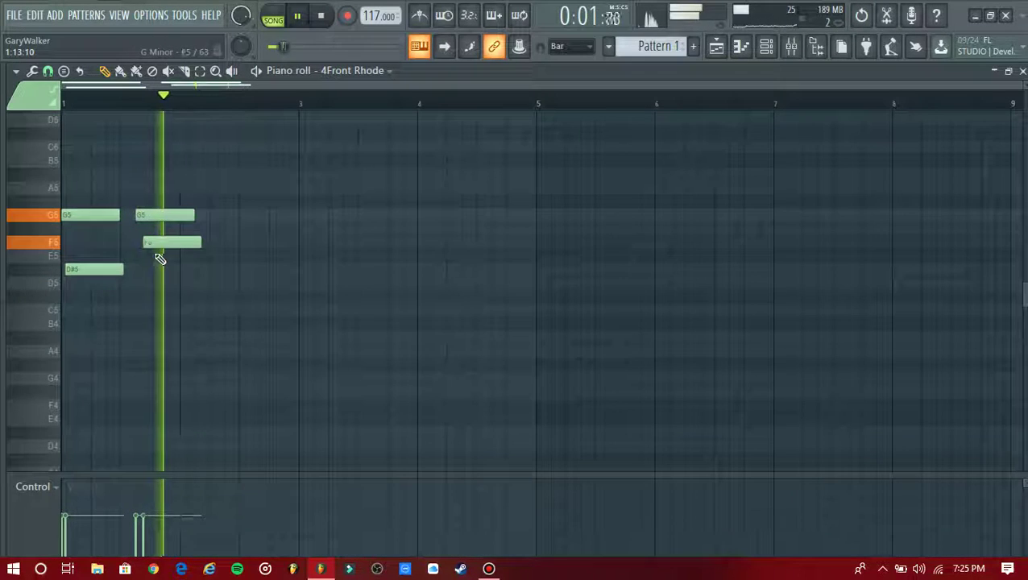
click(183, 269)
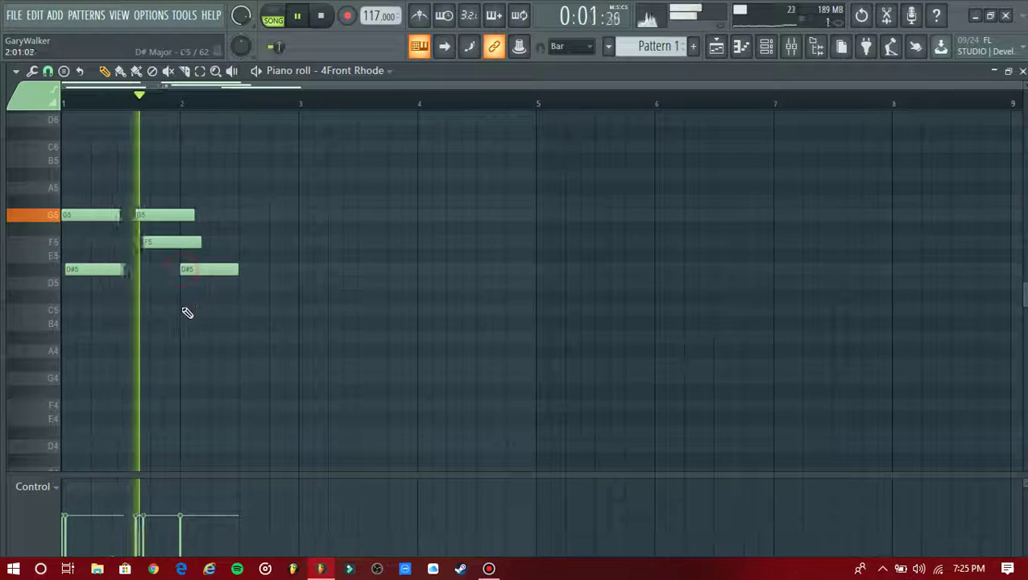
click(184, 311)
key(space)
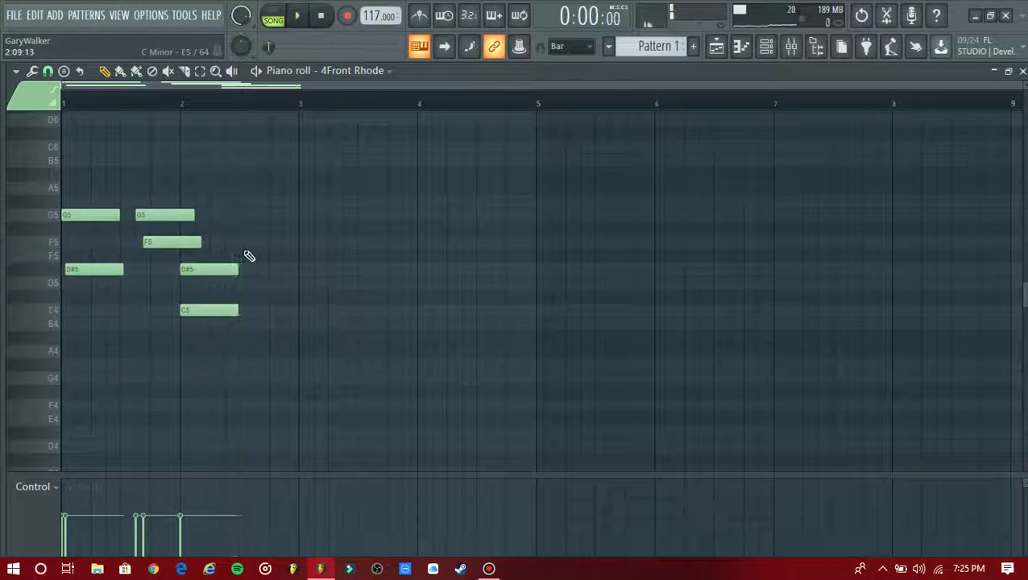
Add a G5 and a slightly delayed D5 in the second half of bar 2, both trimmed to end at bar 3
click(255, 215)
click(258, 271)
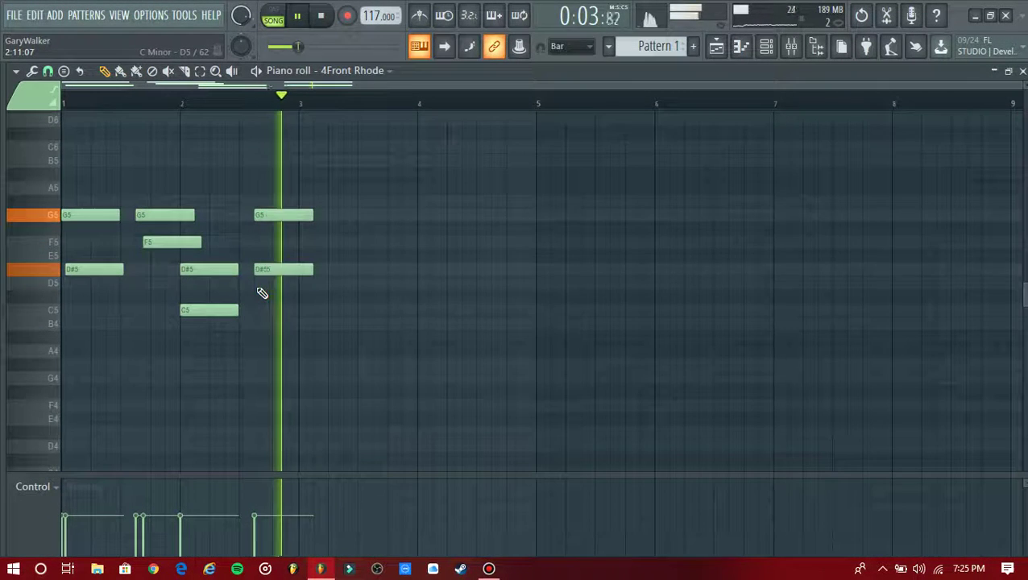
drag(265, 279, 267, 285)
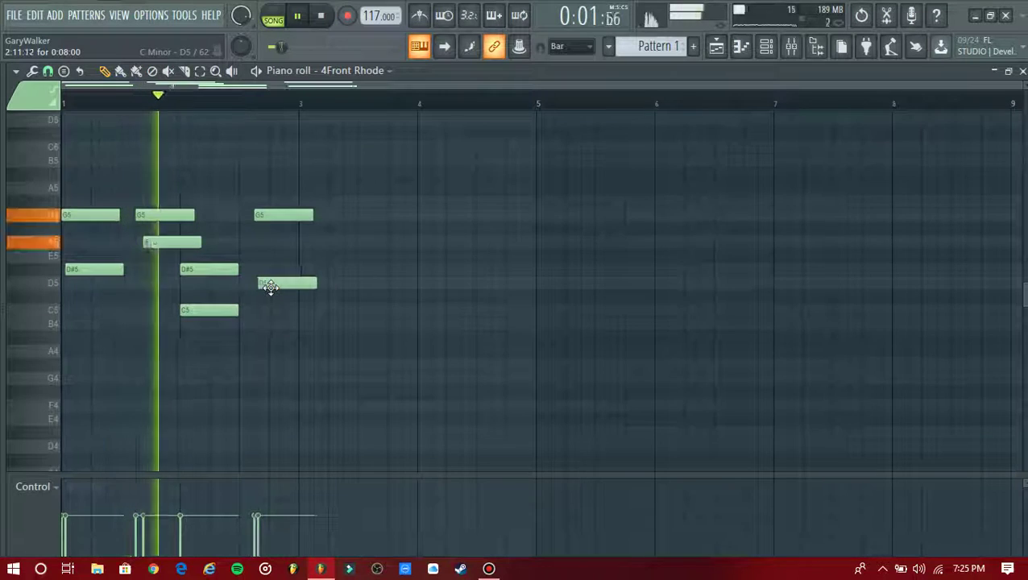
click(271, 271)
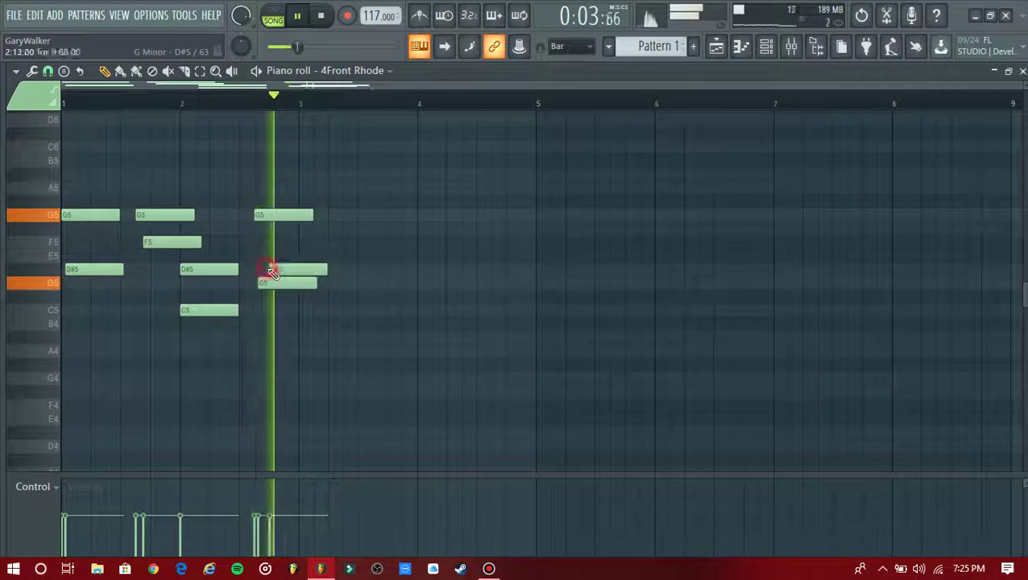
key(space)
right_click(285, 274)
drag(314, 215, 298, 216)
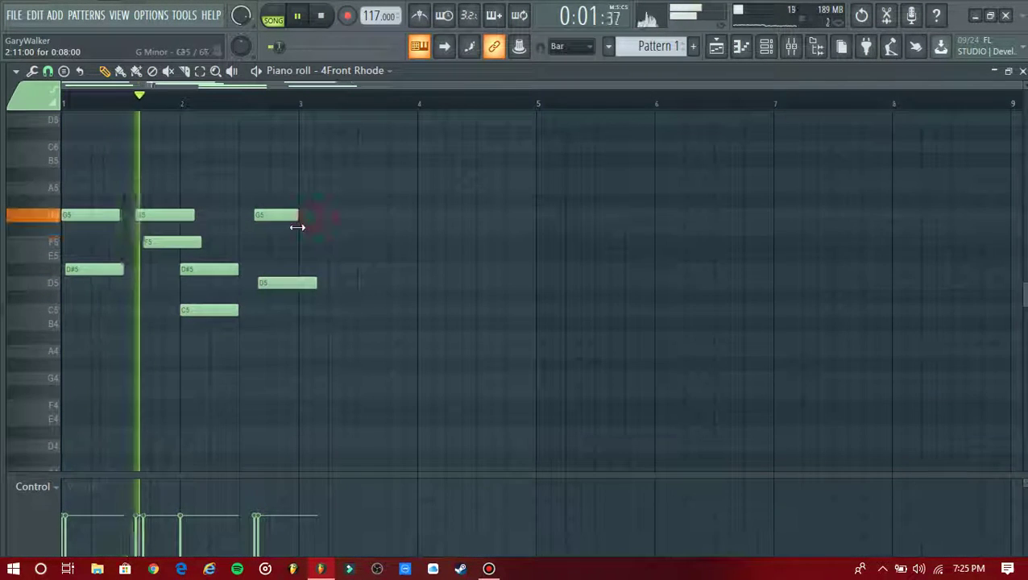
drag(318, 281, 310, 284)
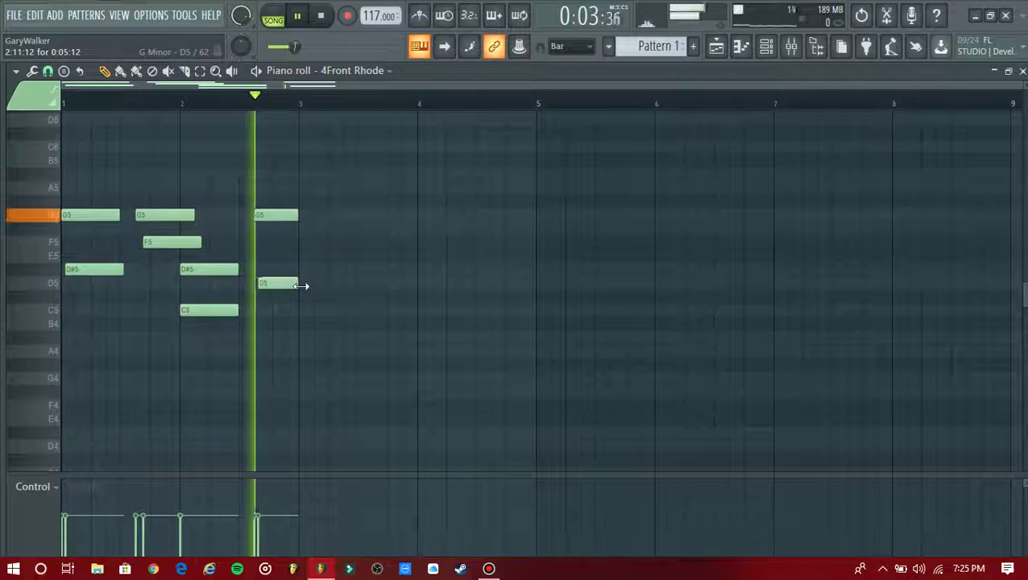
Duplicate the two-bar melody until it fills bars 1 to 8, and deselect the notes
key(ctrl+b)
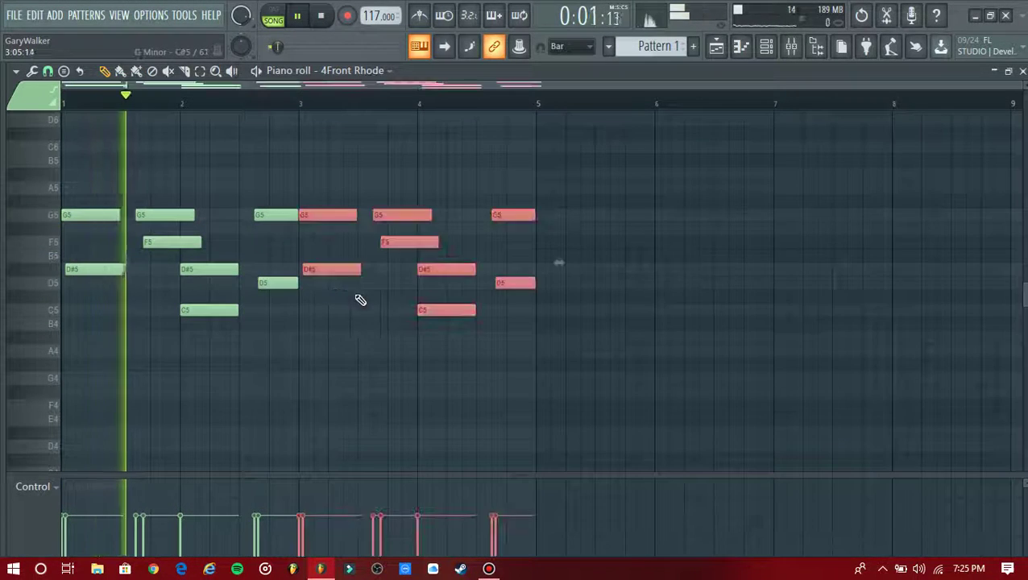
click(385, 342)
key(ctrl+b)
ctrl+click(580, 374)
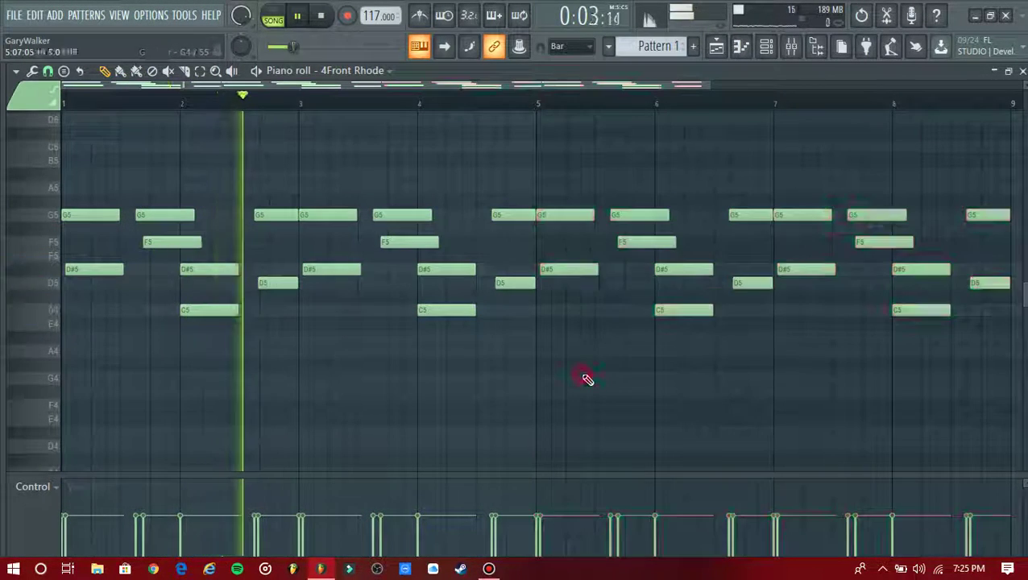
Open the 4Front Piano Module channel's piano roll and place a half-bar F#4 note at the start of bar 1
key(F5)
key(F6)
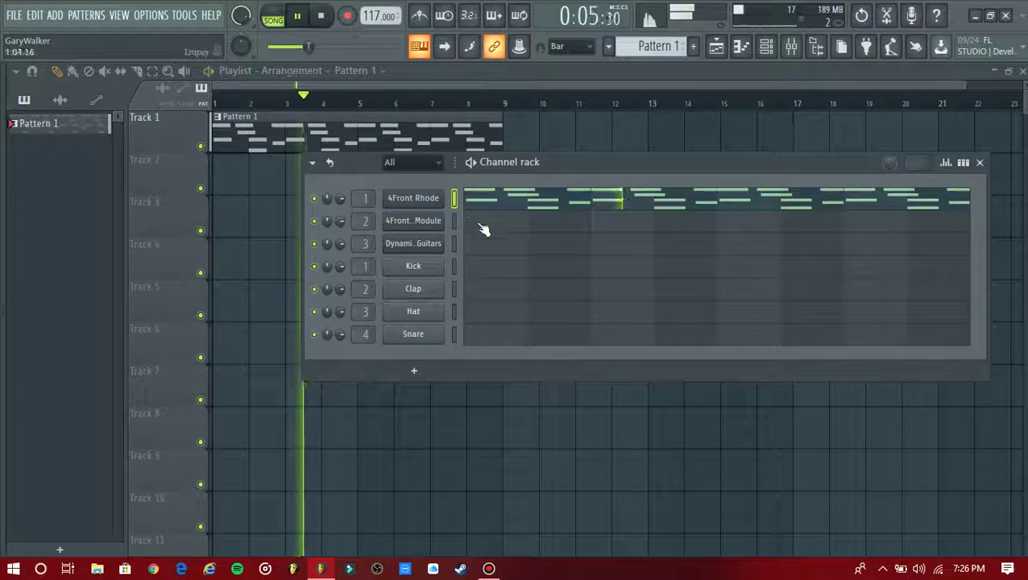
click(478, 225)
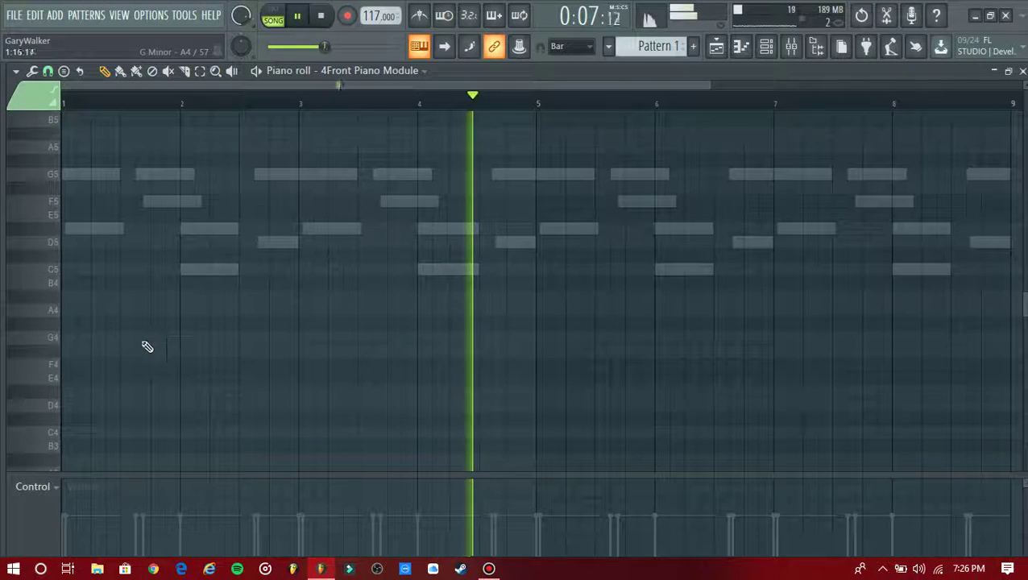
click(65, 351)
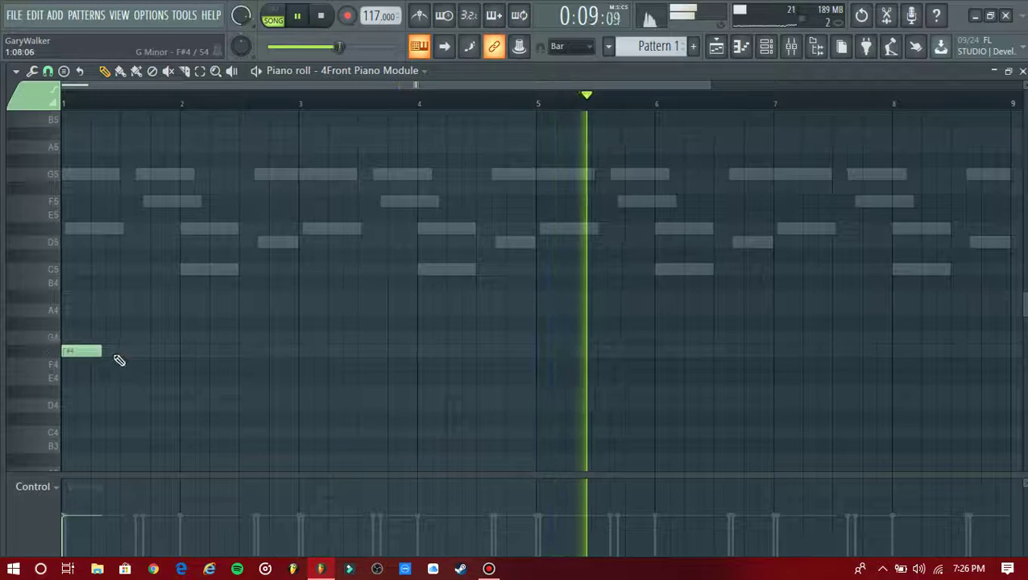
drag(103, 351, 119, 352)
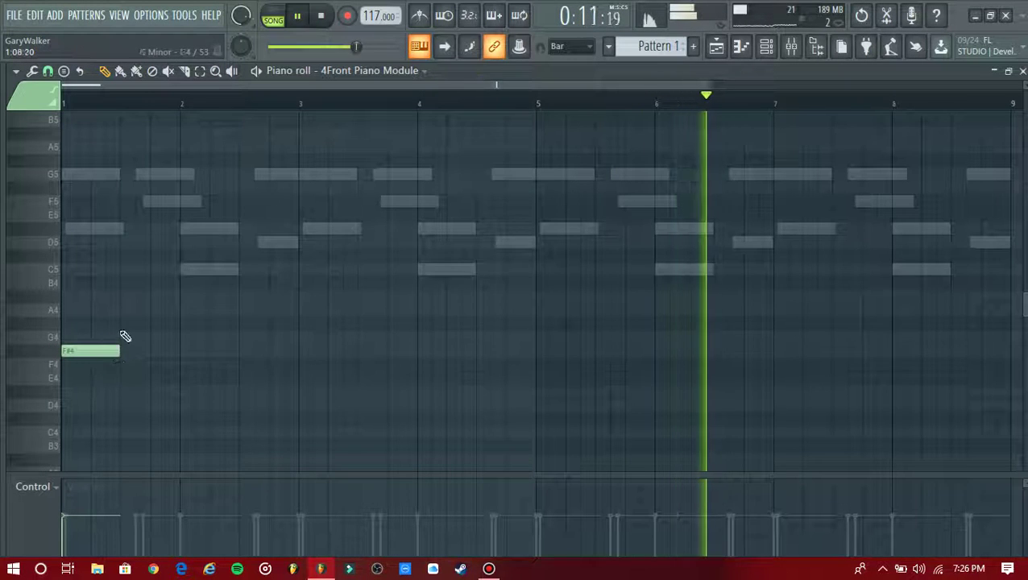
Add A4, C5 and D#5 notes in bar 1, raise the F#4 to G4, and trim the A4 to end at bar 2
click(139, 311)
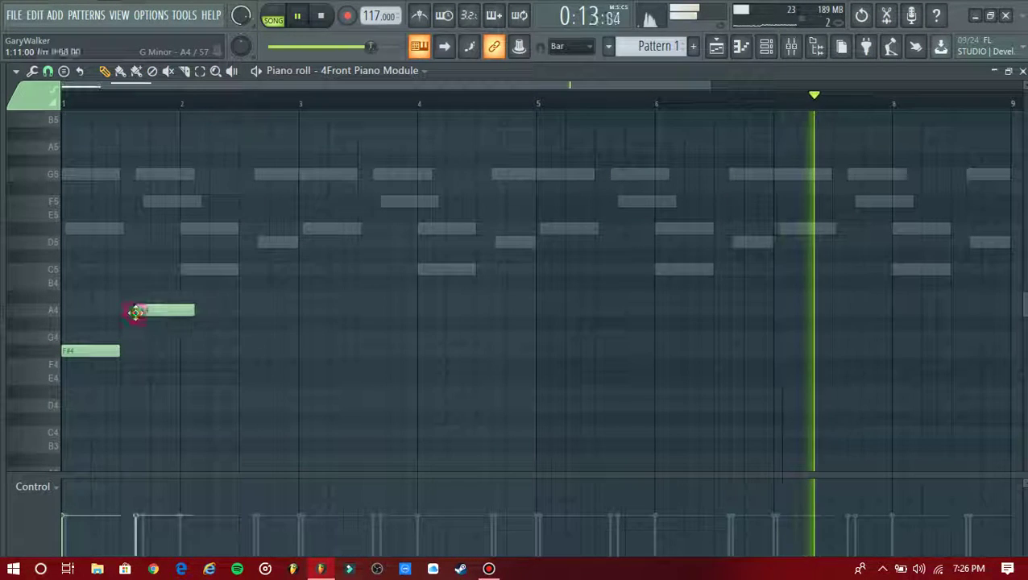
click(125, 271)
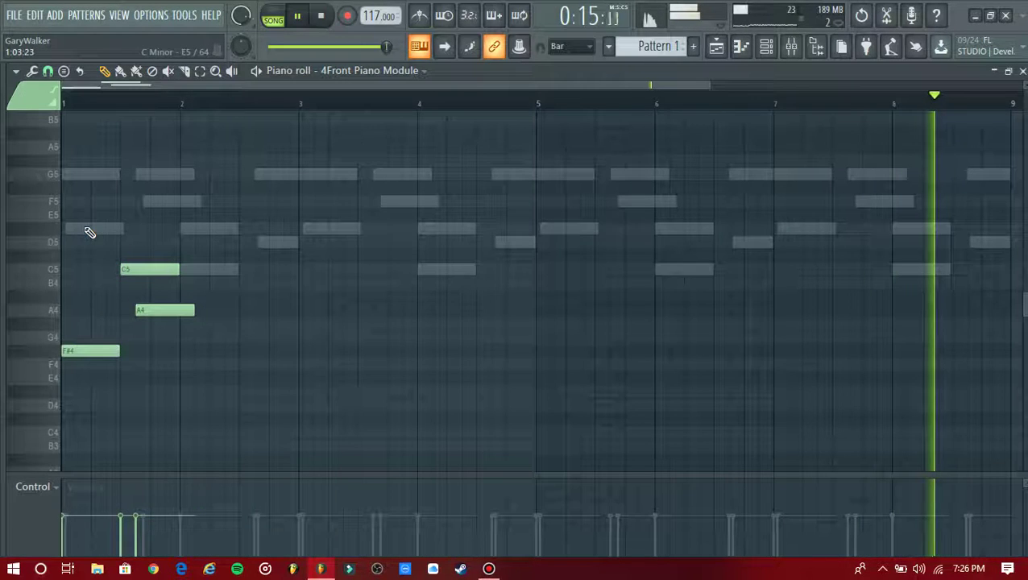
mouse_move(67, 228)
mouse_down()
mouse_move(51, 273)
mouse_move(76, 230)
mouse_up()
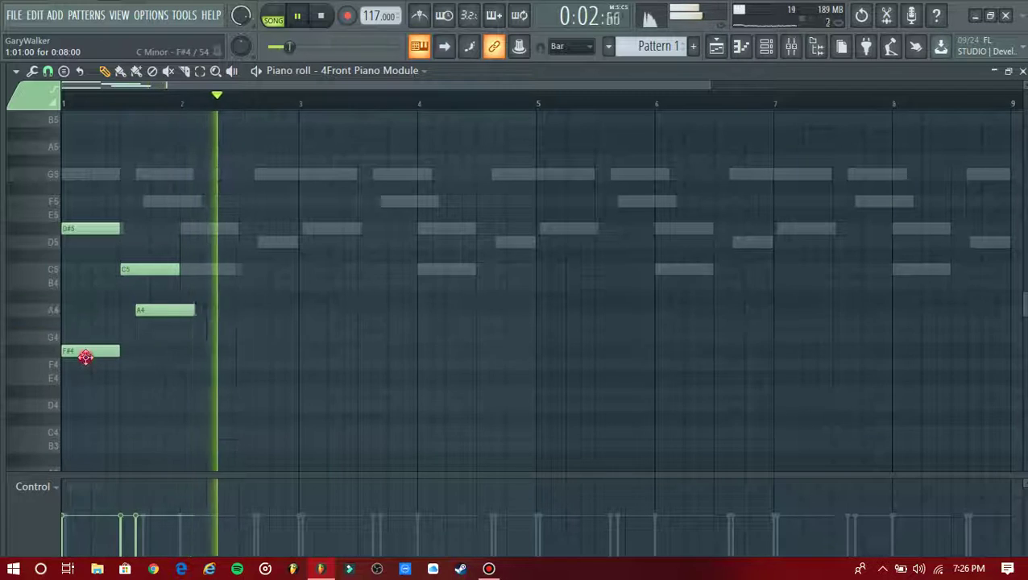
drag(84, 355, 85, 339)
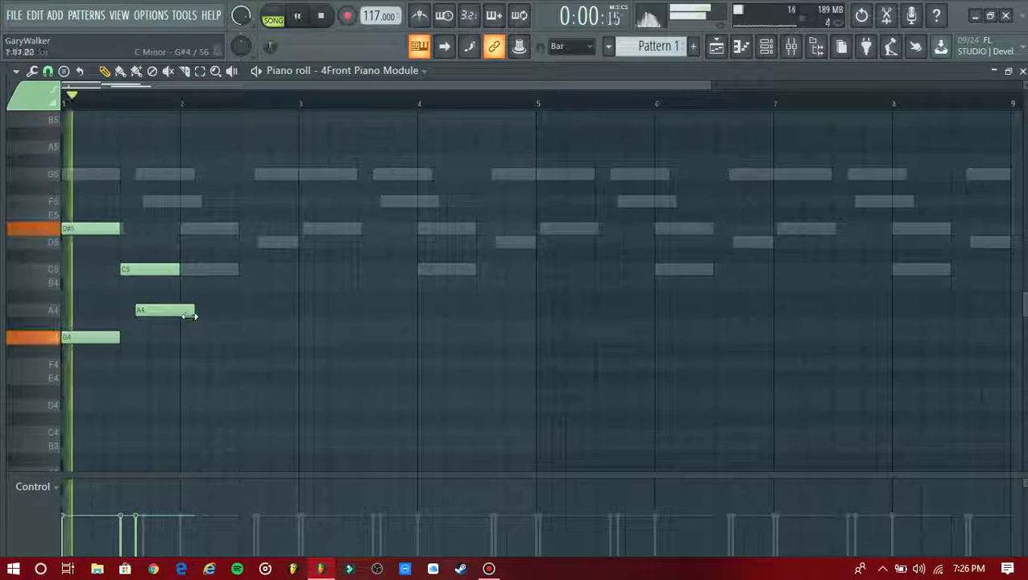
drag(189, 316, 180, 314)
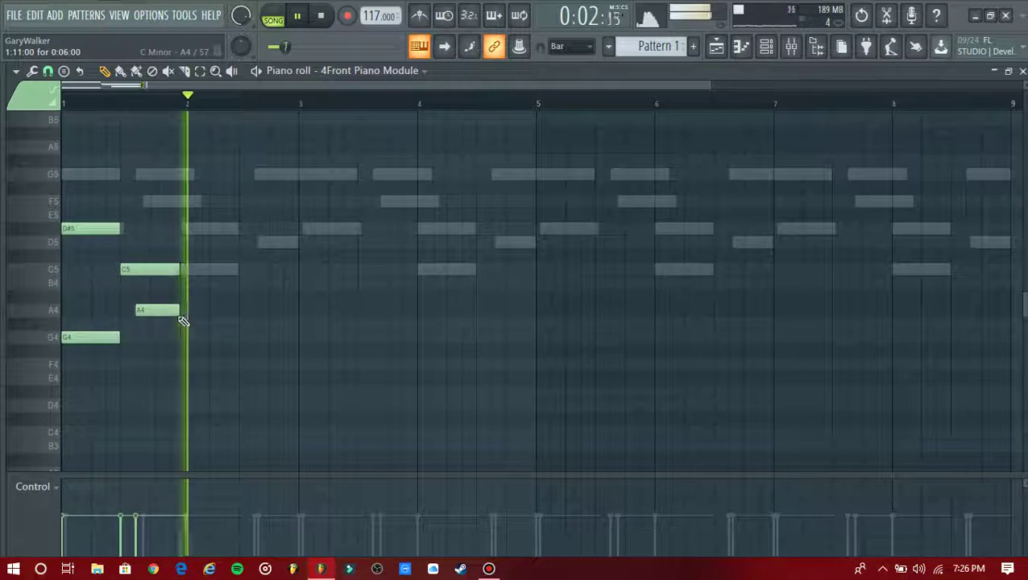
Transpose the four piano notes in bar 1 up two octaves
key(ctrl+Up)
scroll(173, 166, up, 2)
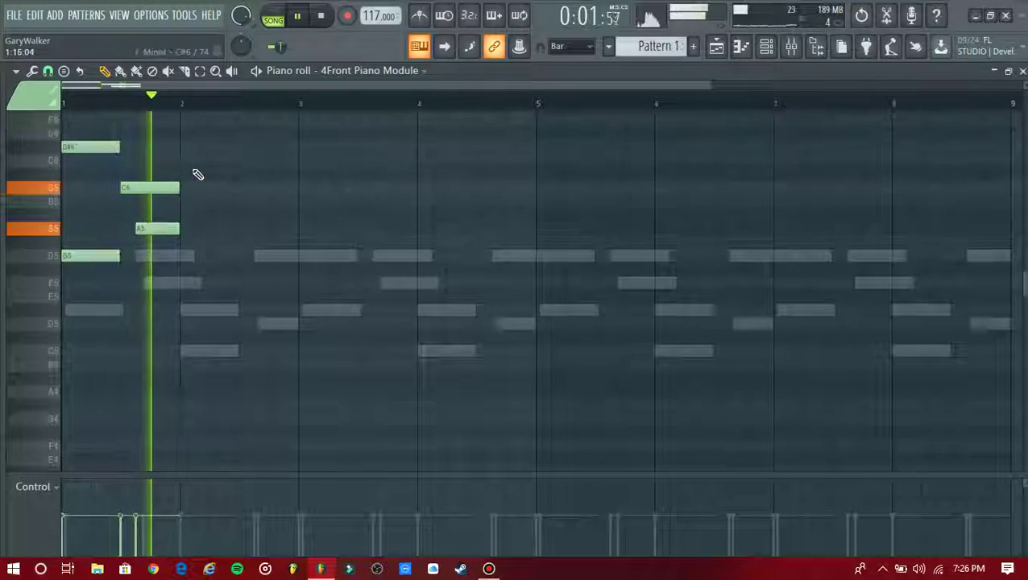
scroll(209, 232, up, 1)
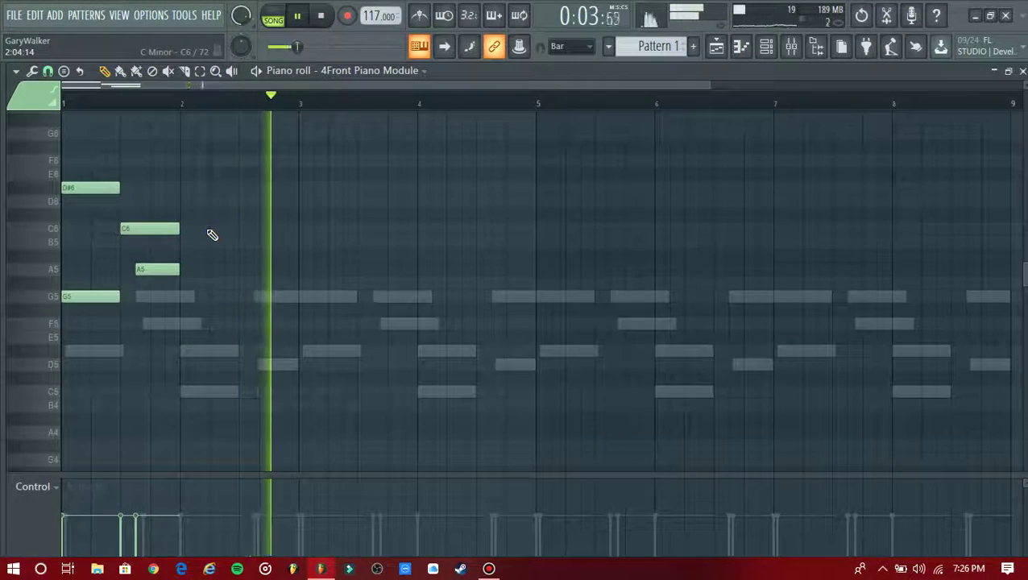
key(ctrl+Up)
scroll(211, 222, up, 2)
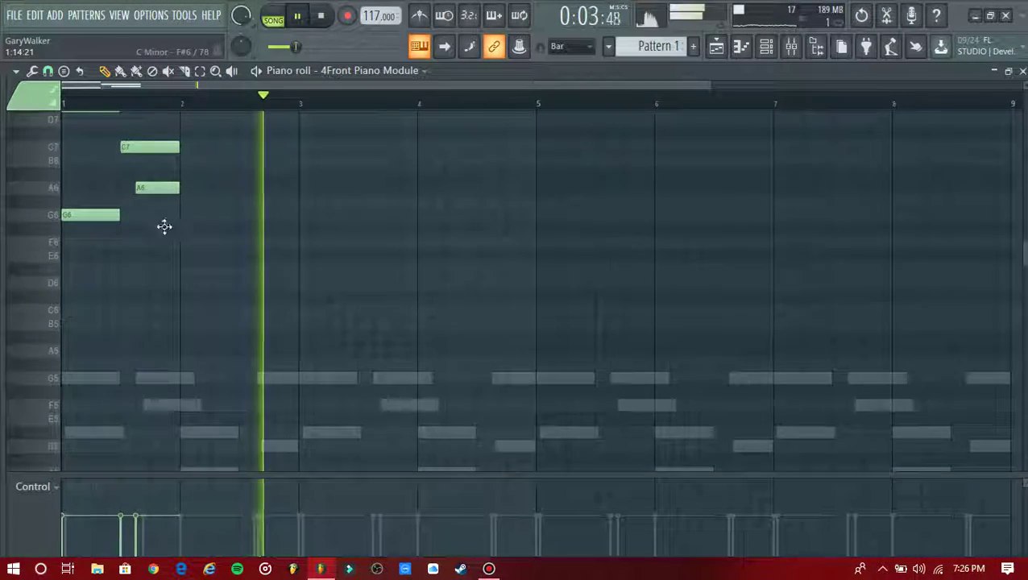
scroll(177, 242, up, 1)
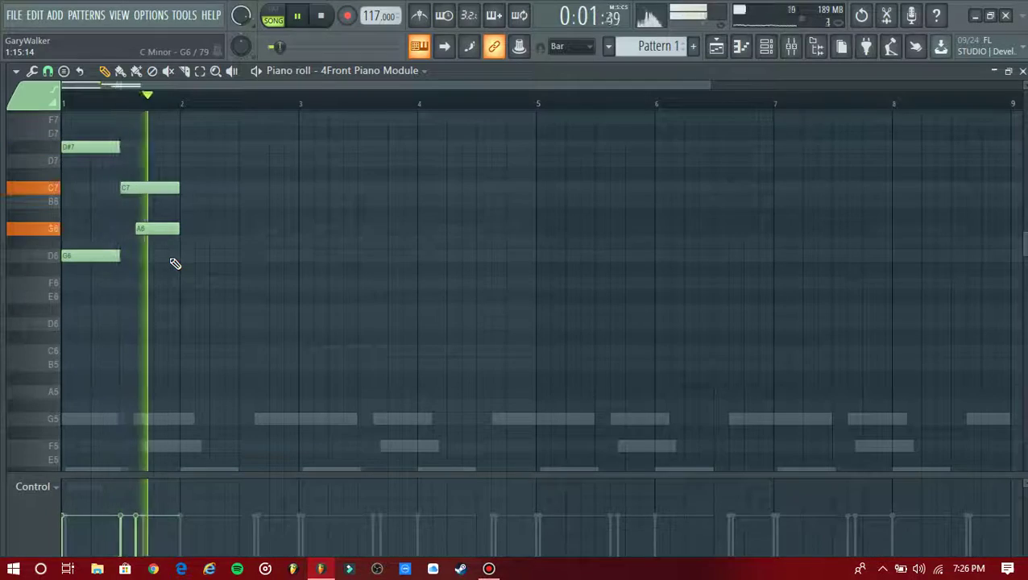
Replace the 4Front Piano Module channel's instrument with DSK The Grand and return to its piano roll
key(F6)
right_click(444, 217)
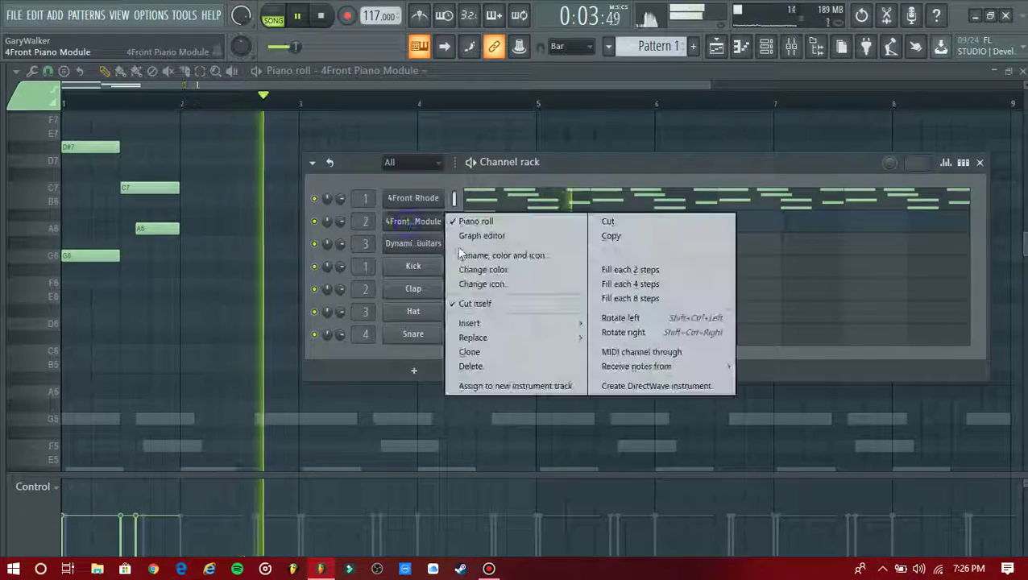
mouse_move(536, 342)
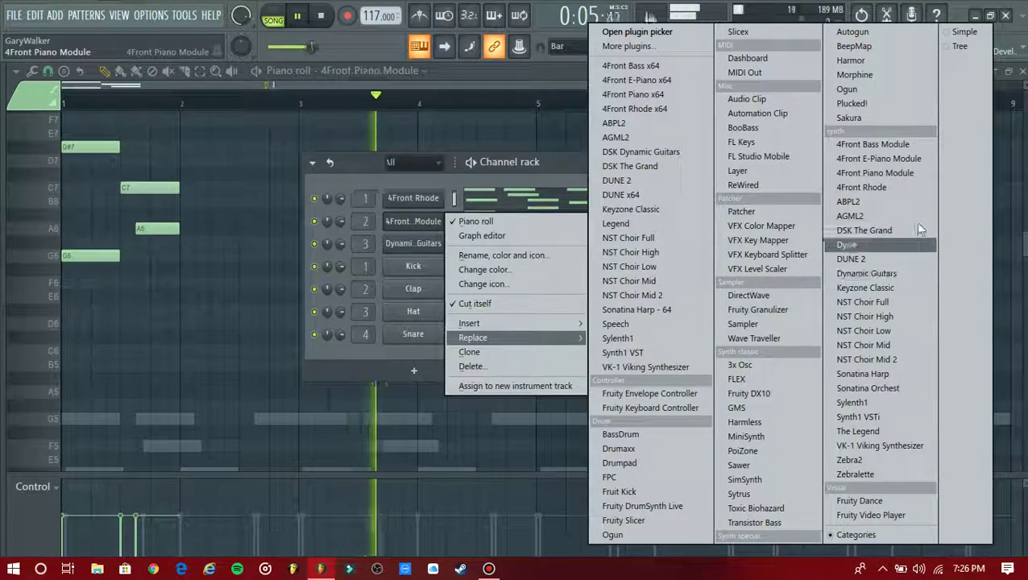
click(891, 228)
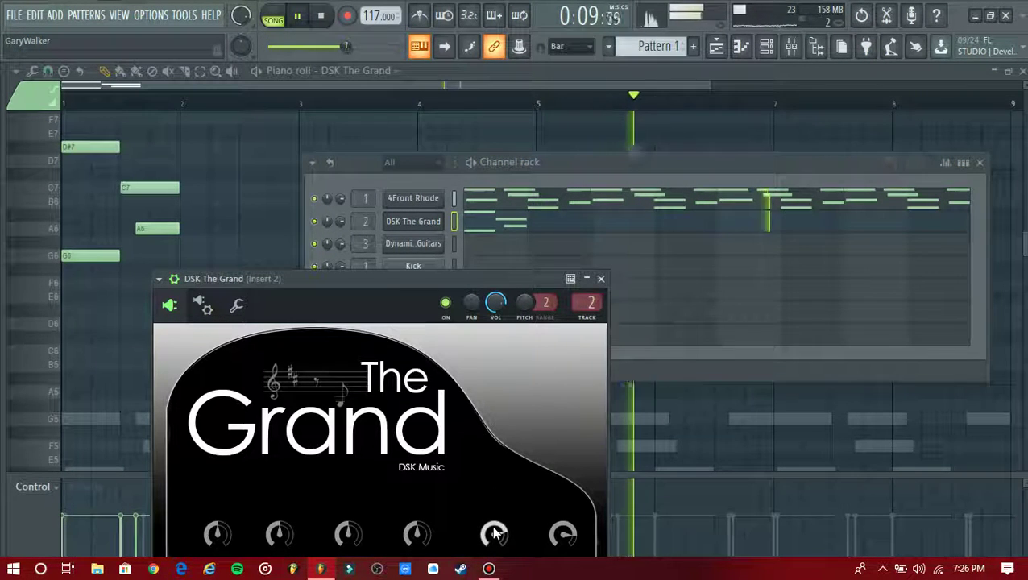
click(600, 277)
click(513, 118)
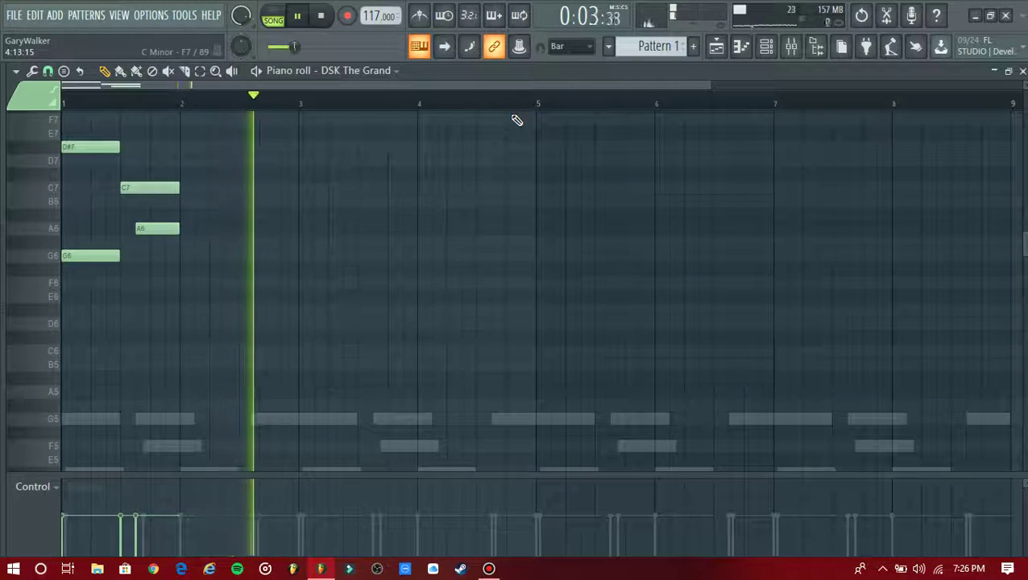
Lower the bar 1 notes by one octave for a listen, and delete all four of them
key(space)
key(ctrl+Down)
scroll(260, 239, down, 2)
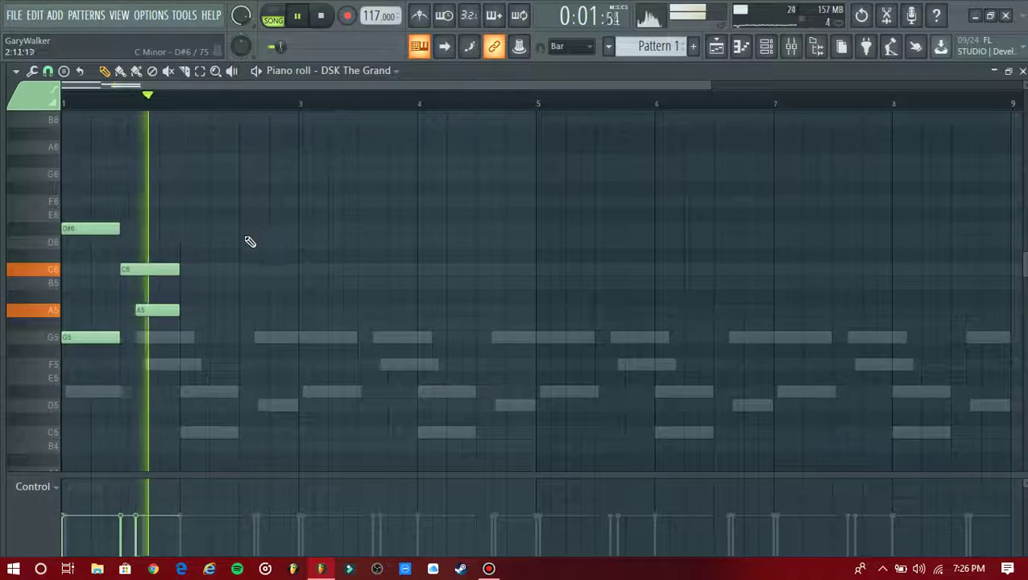
right_click(165, 270)
right_click(157, 310)
right_click(93, 337)
right_click(93, 228)
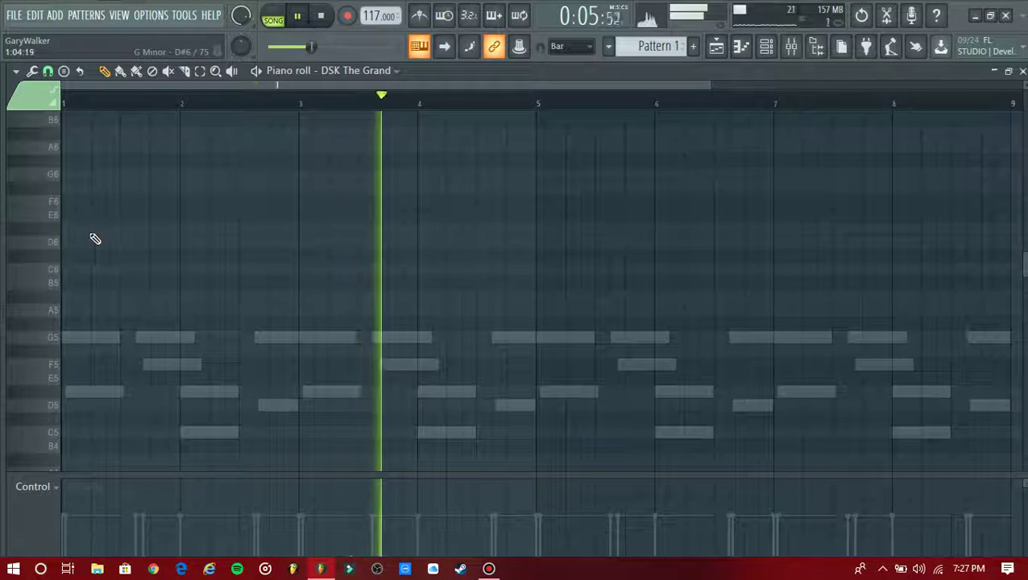
Place short D#6 and C6 notes a quarter of the way into bar 1 and a B5 note near the bar's end
click(93, 231)
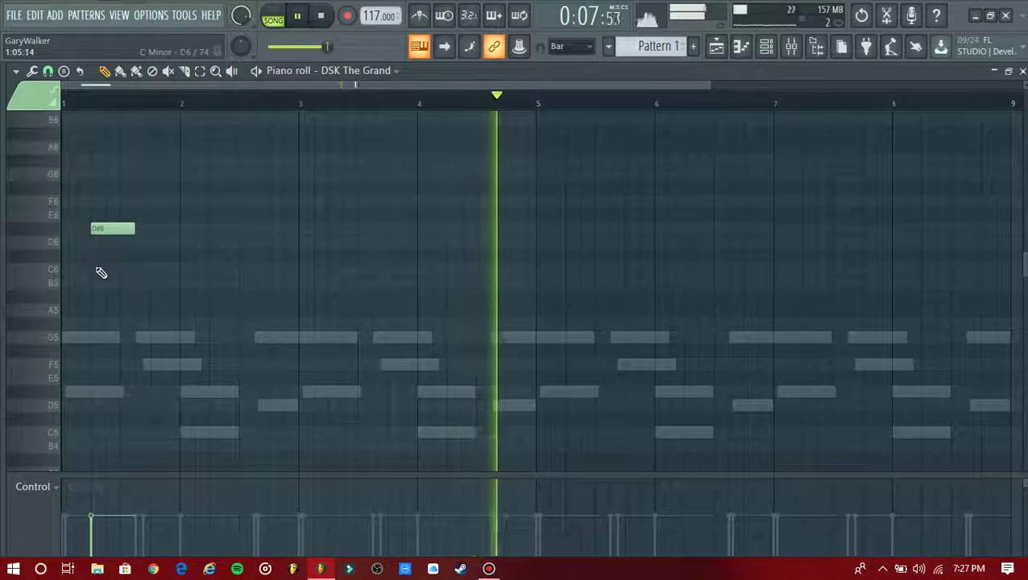
click(98, 270)
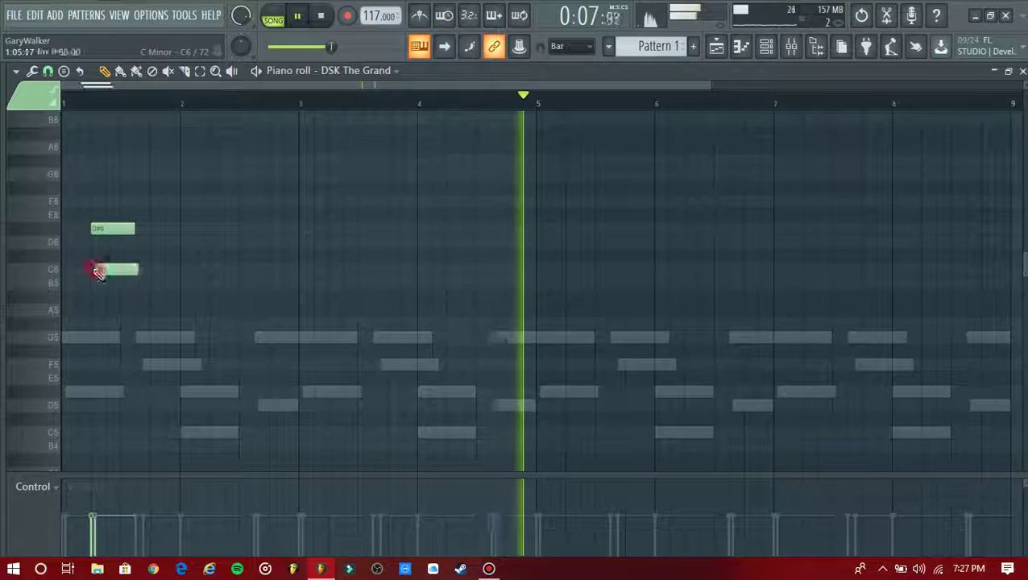
click(167, 284)
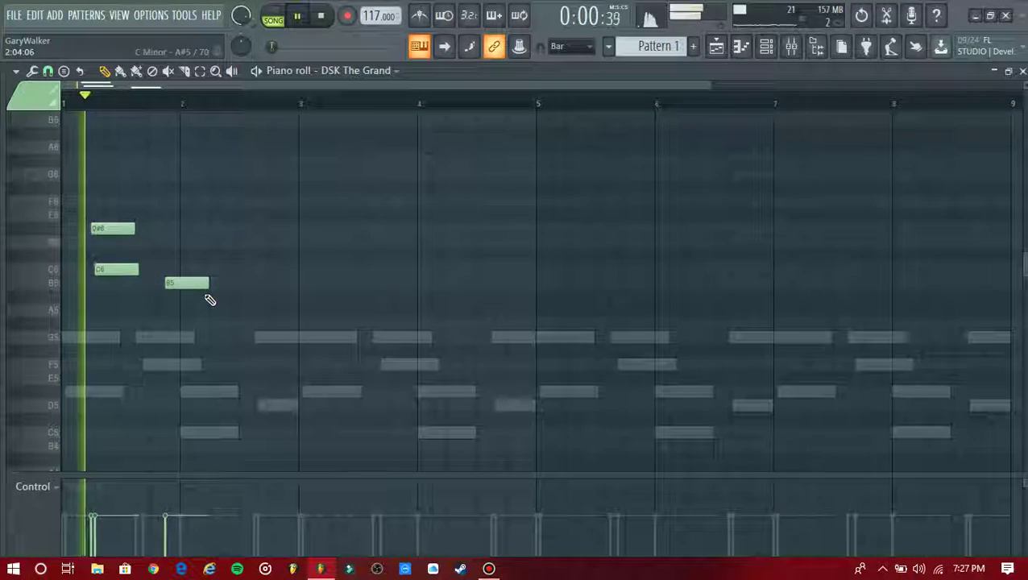
Delete the D#6, C6 and B5 notes from the DSK The Grand piano roll
key(ctrl+a)
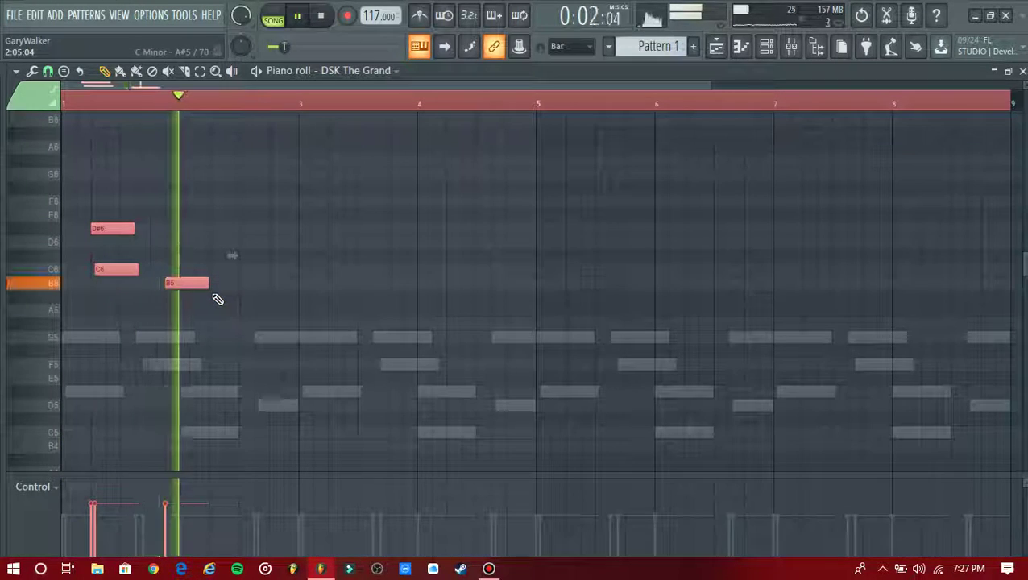
right_click(184, 282)
right_click(116, 269)
right_click(119, 229)
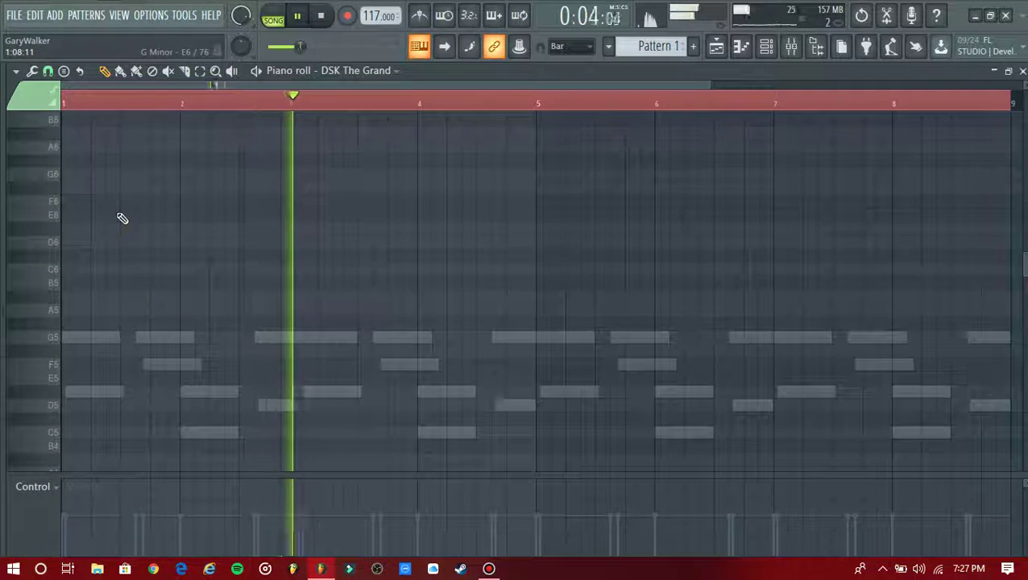
Copy the 4Front Rhode melody into the DSK The Grand channel and transpose it up one octave
key(F5)
key(F6)
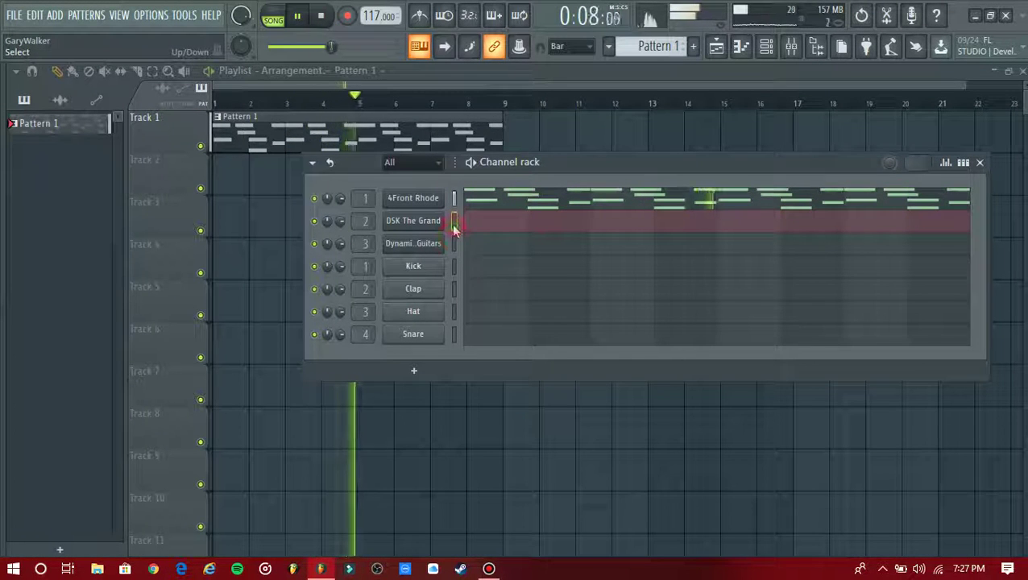
click(486, 235)
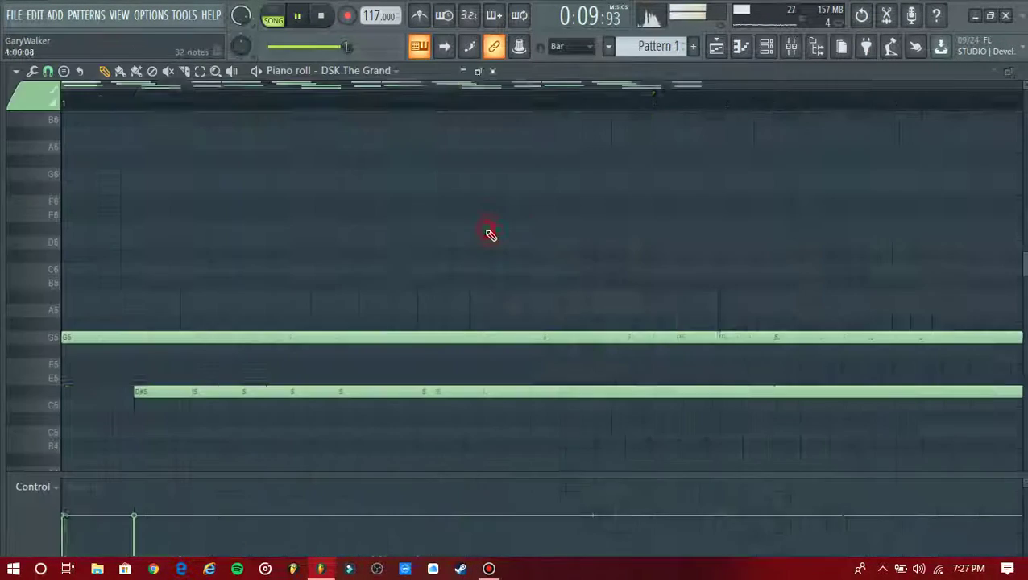
key(ctrl+Up)
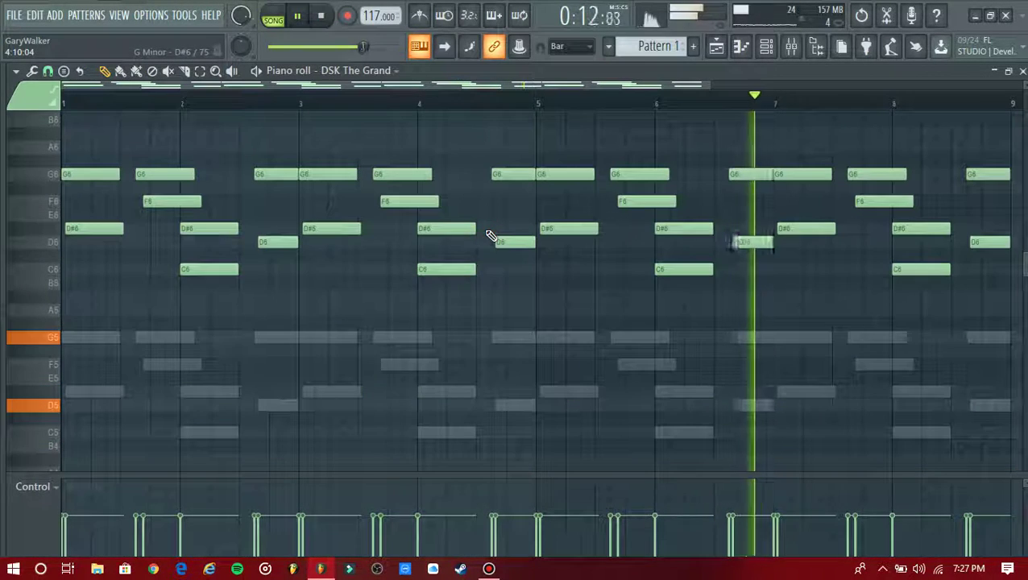
Add consecutive G5, F5 and D#5 notes from bar 1 up to the start of bar 3, and set the tempo to 149
click(67, 338)
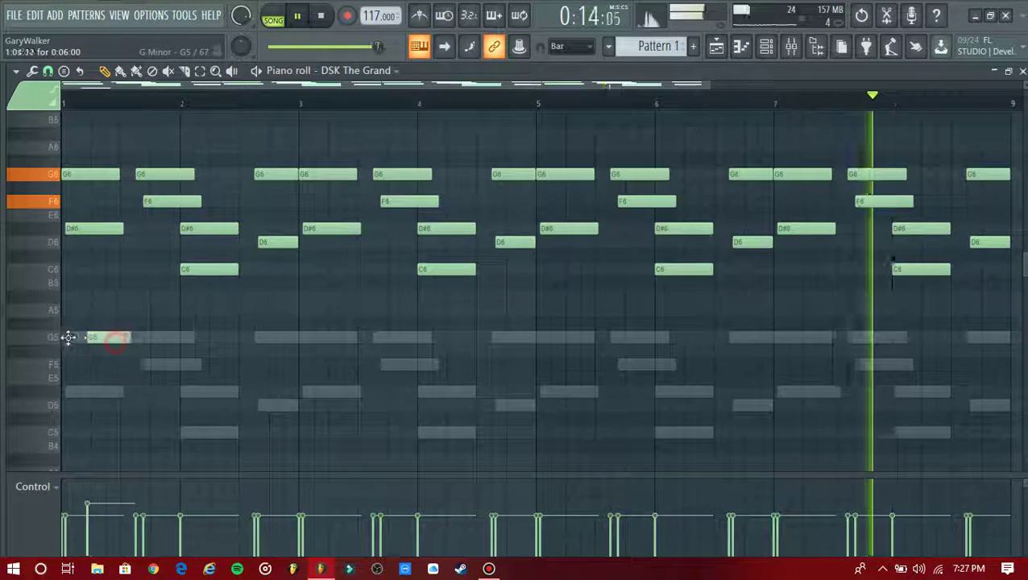
drag(105, 337, 154, 360)
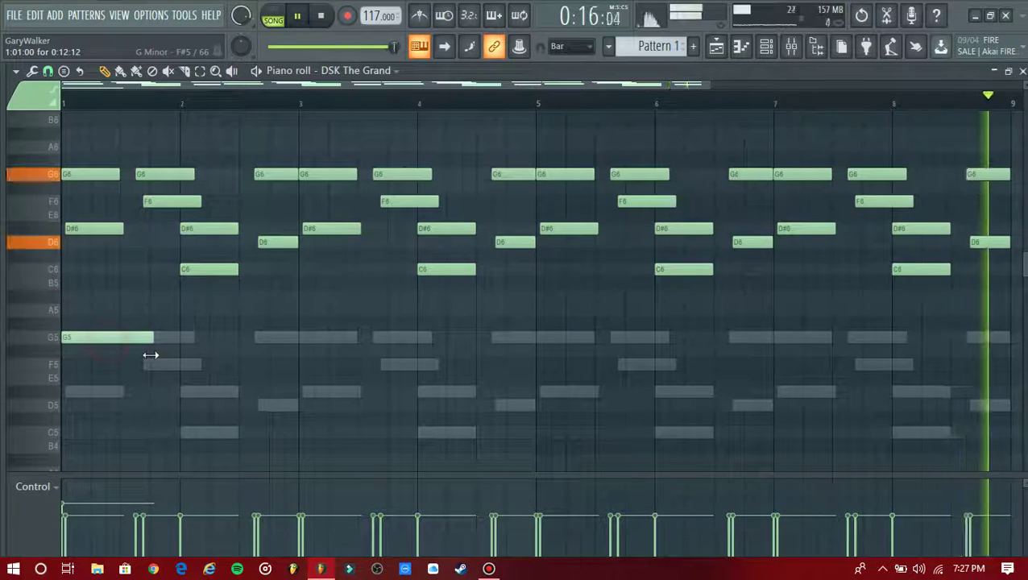
click(152, 364)
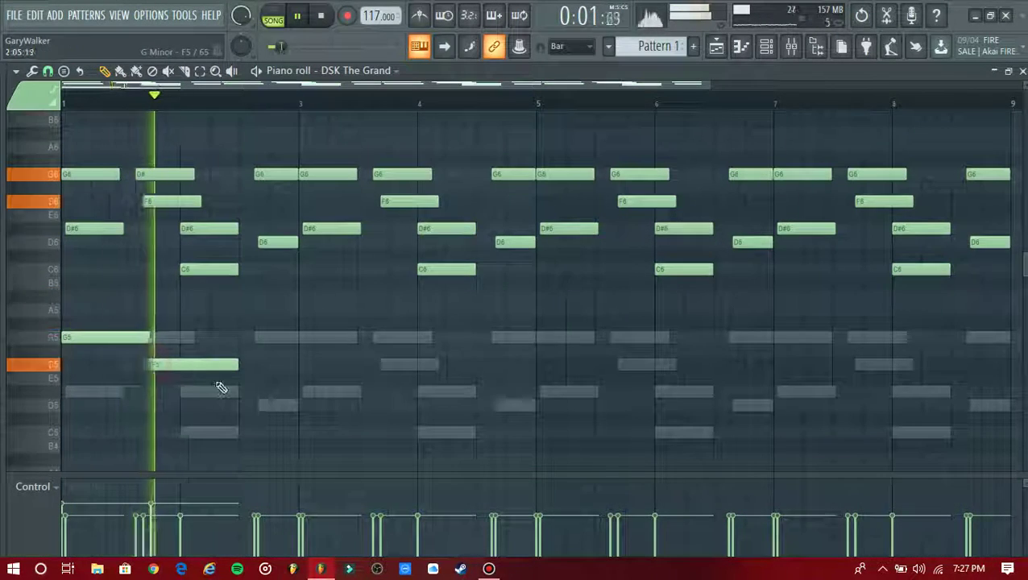
click(240, 391)
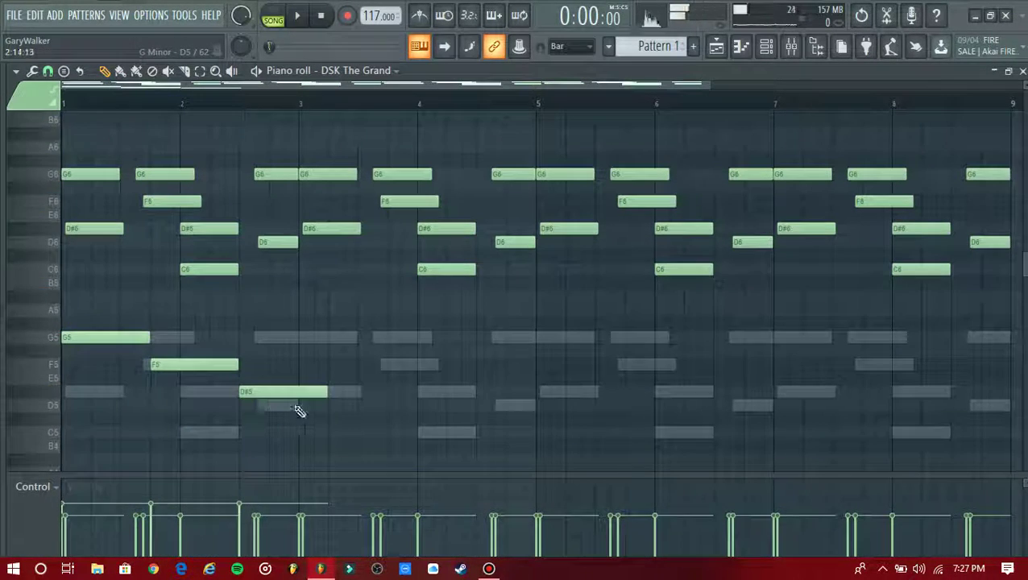
key(space)
drag(327, 391, 298, 392)
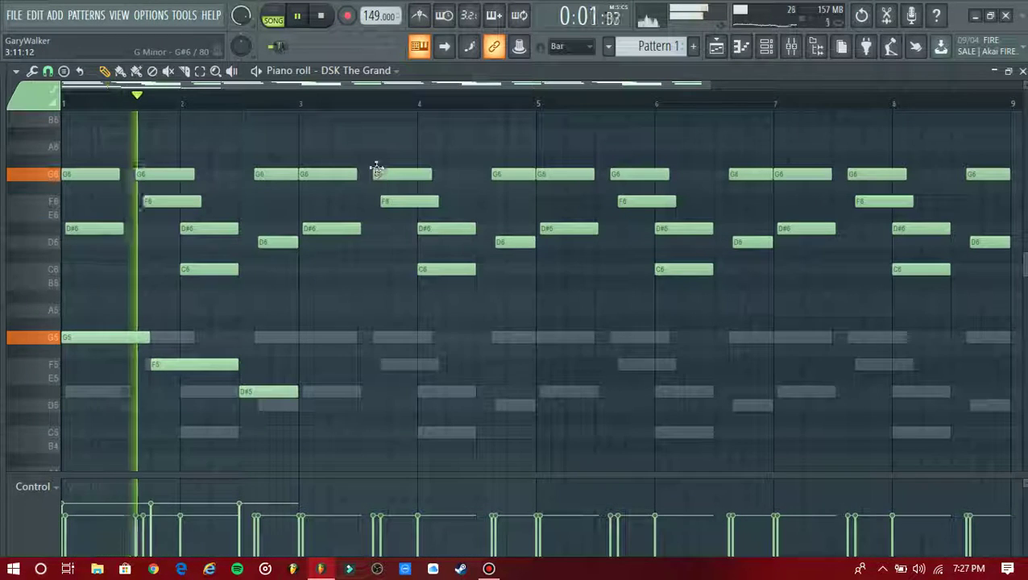
Cut all notes from the DSK The Grand and 4Front Rhode channels, and open the empty 4Front Rhode piano roll
key(ctrl+x)
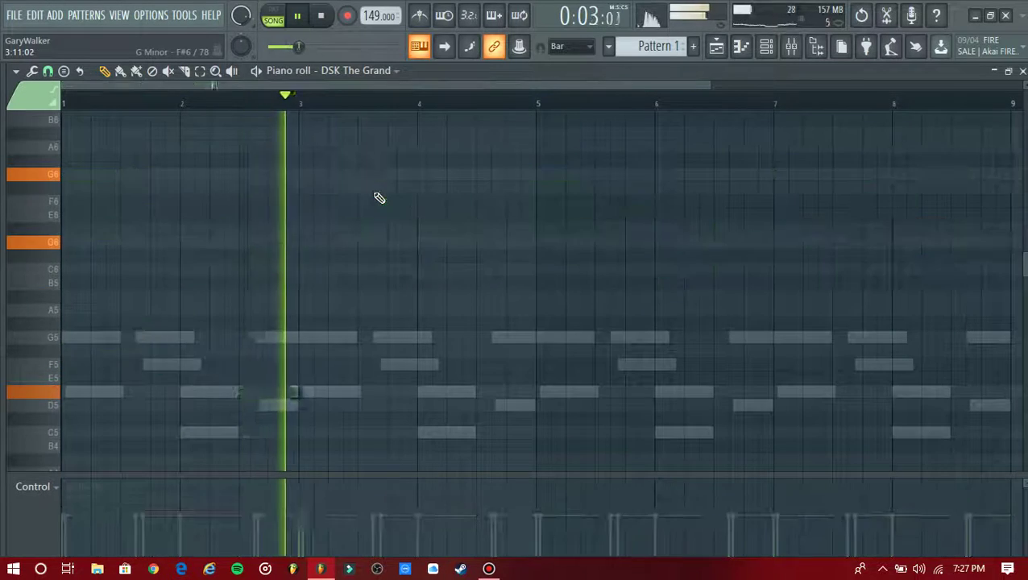
key(F5)
key(F6)
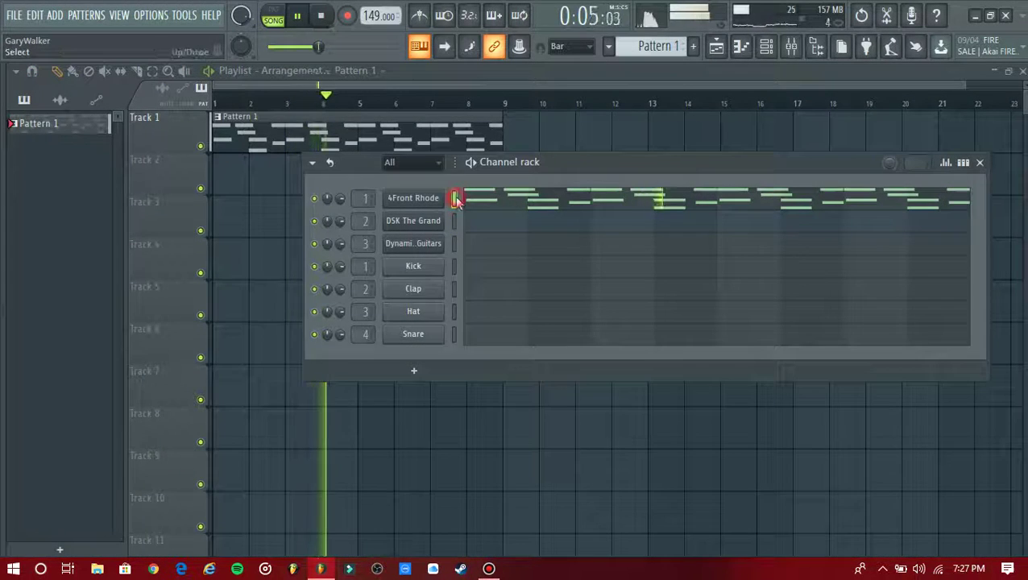
key(ctrl+x)
click(487, 206)
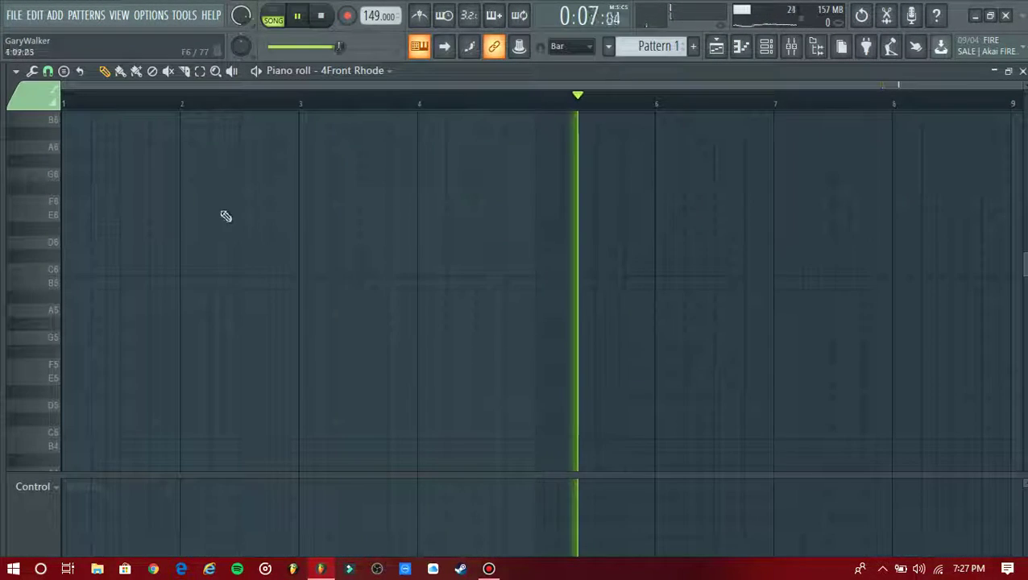
Place overlapping half-bar G7, D#7, F7 and C#7 notes starting at successive quarters of bar 1
drag(165, 175, 37, 214)
drag(2, 112, 2, 90)
drag(3, 165, 6, 234)
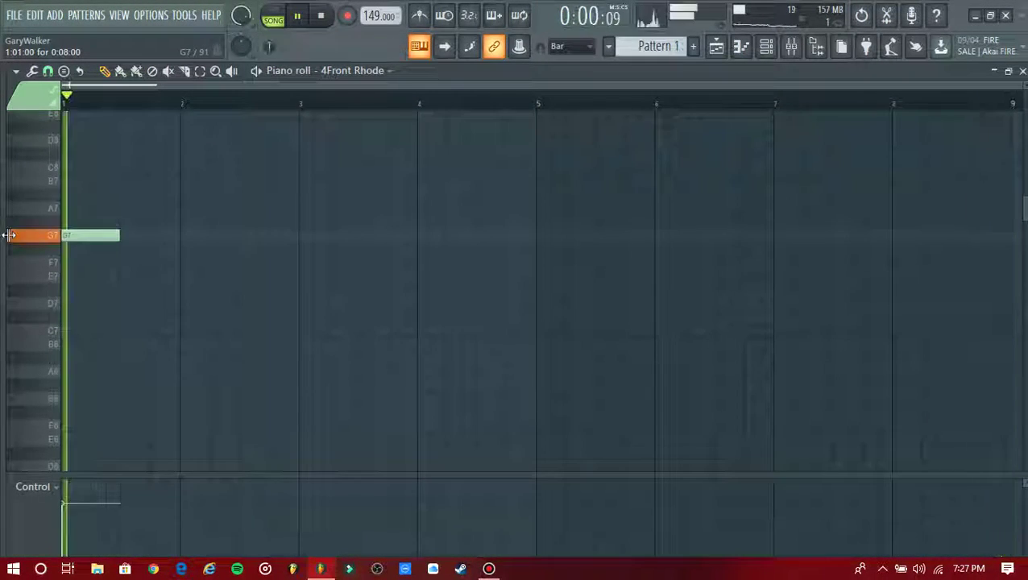
drag(267, 319, 89, 297)
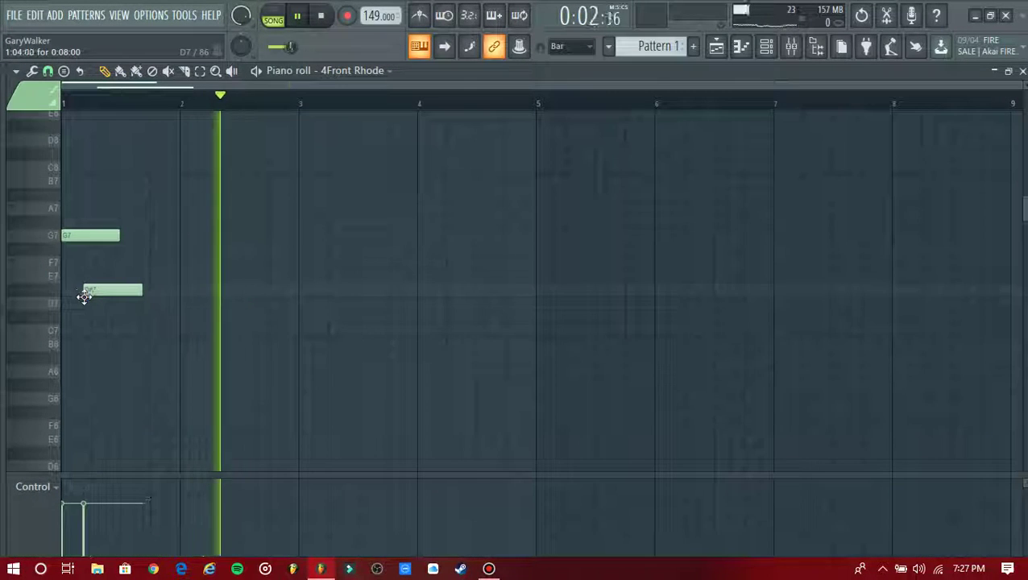
click(153, 317)
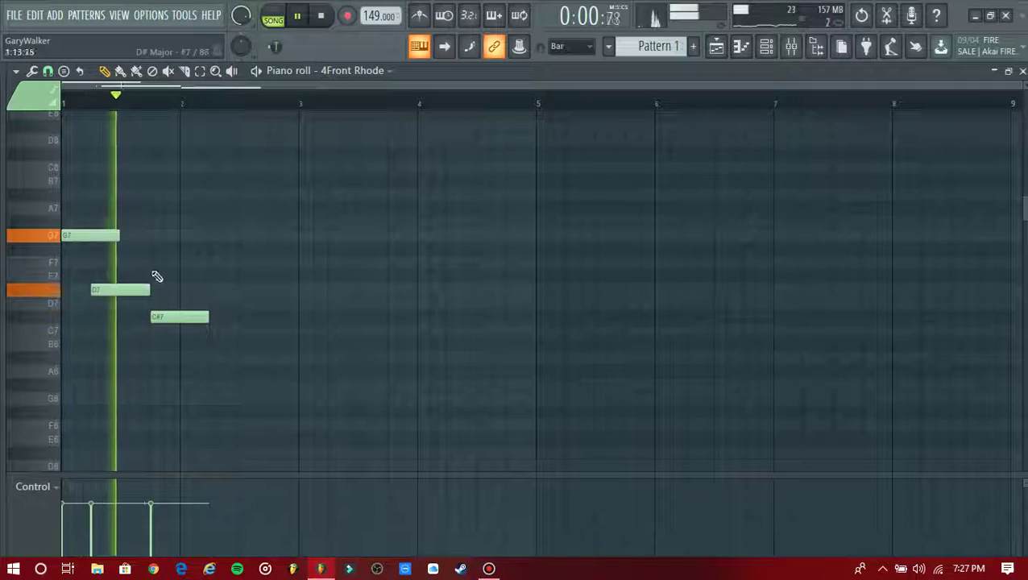
key(space)
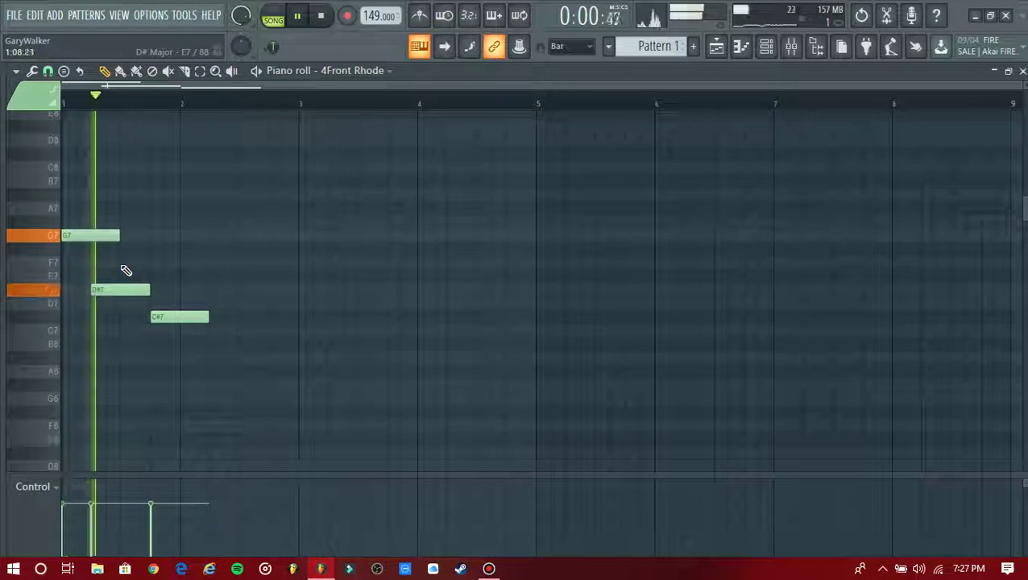
click(122, 263)
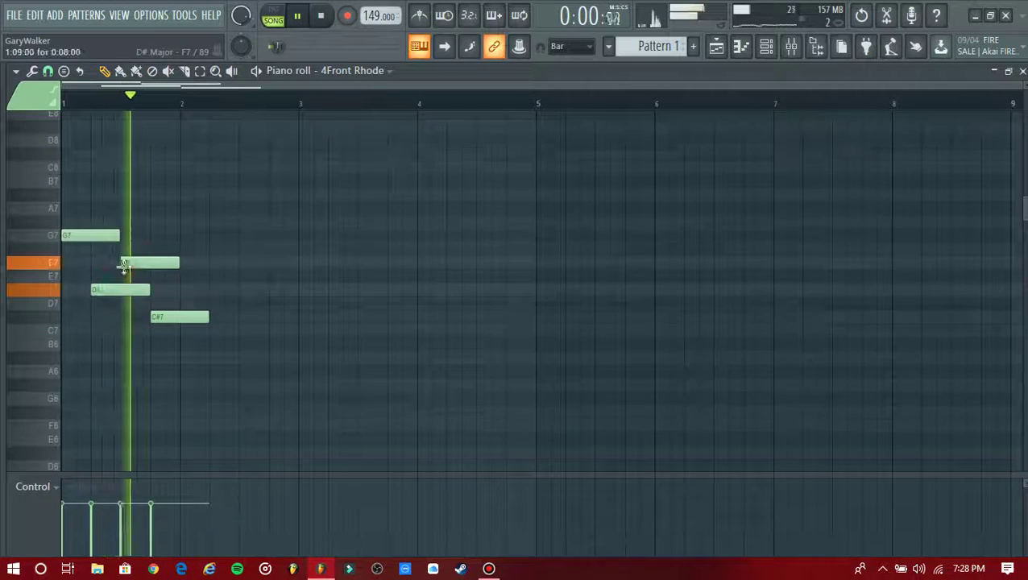
Delete the four high notes from the 4Front Rhode piano roll and stop playback
right_click(201, 316)
right_click(153, 263)
right_click(120, 289)
right_click(91, 235)
key(space)
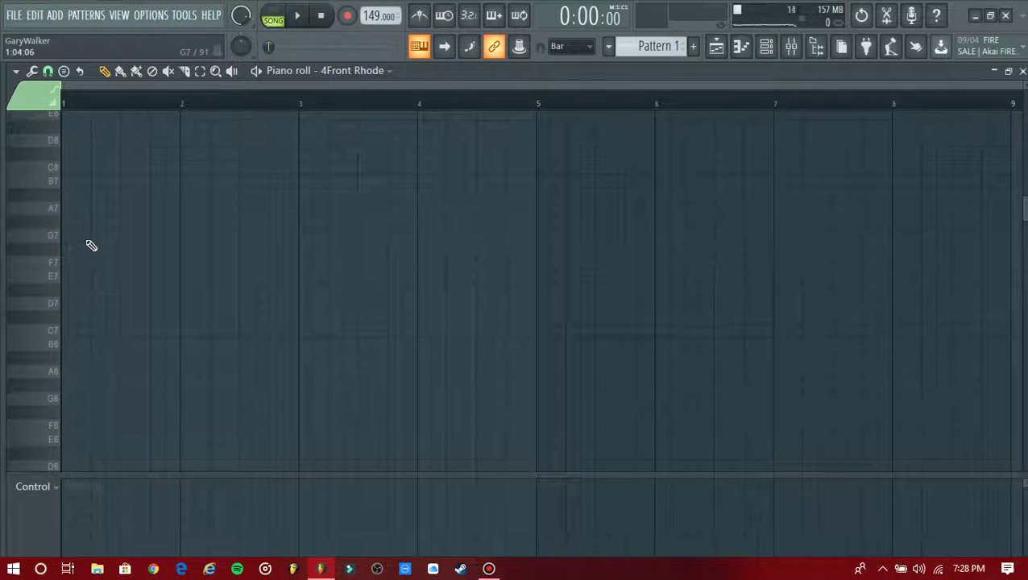
Show the browser beside the playlist and channel rack, and expand the midi folder inside kits
key(F5)
key(F6)
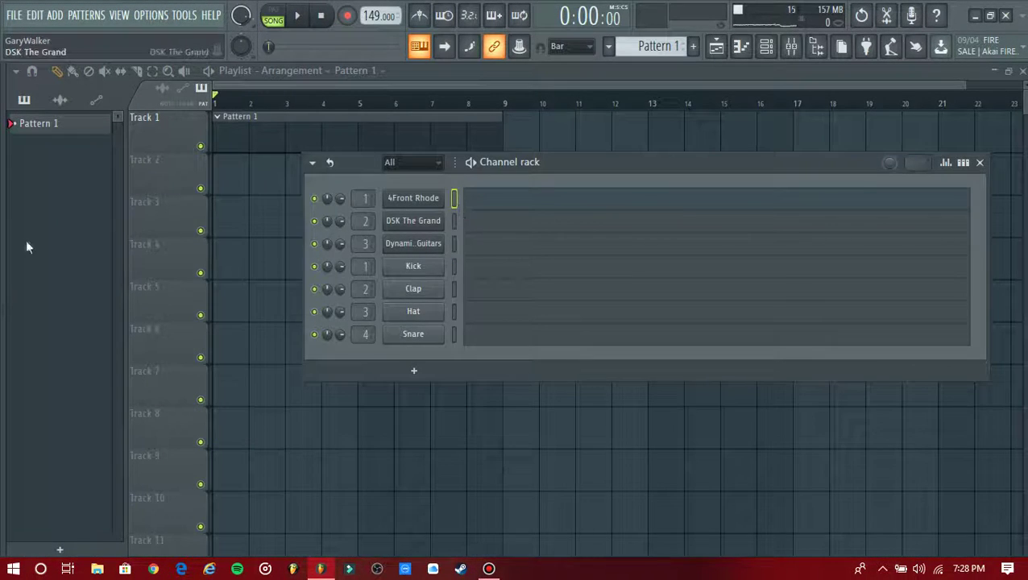
key(alt+F8)
scroll(87, 283, up, 10)
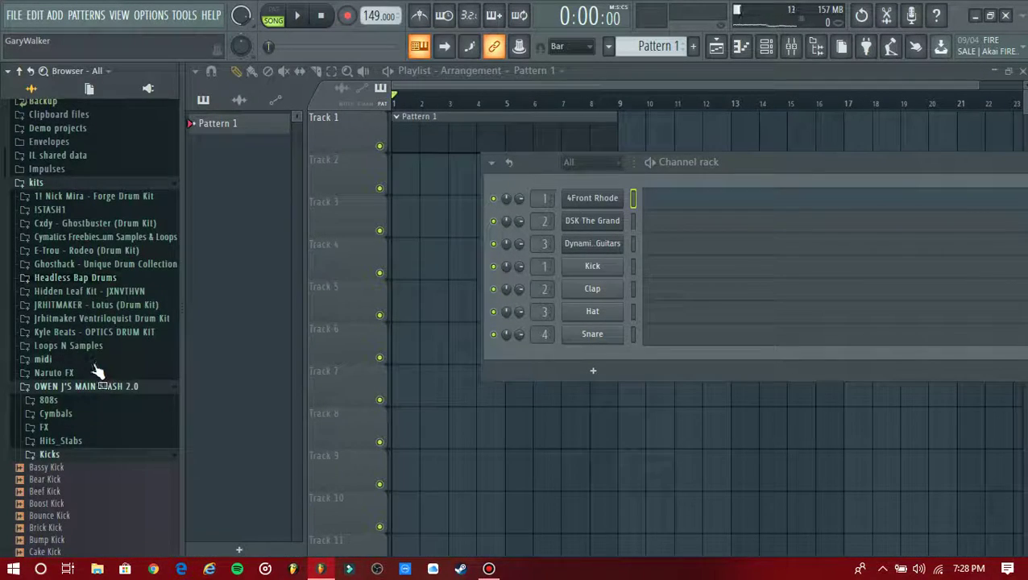
scroll(61, 262, down, 4)
click(48, 215)
scroll(56, 234, down, 8)
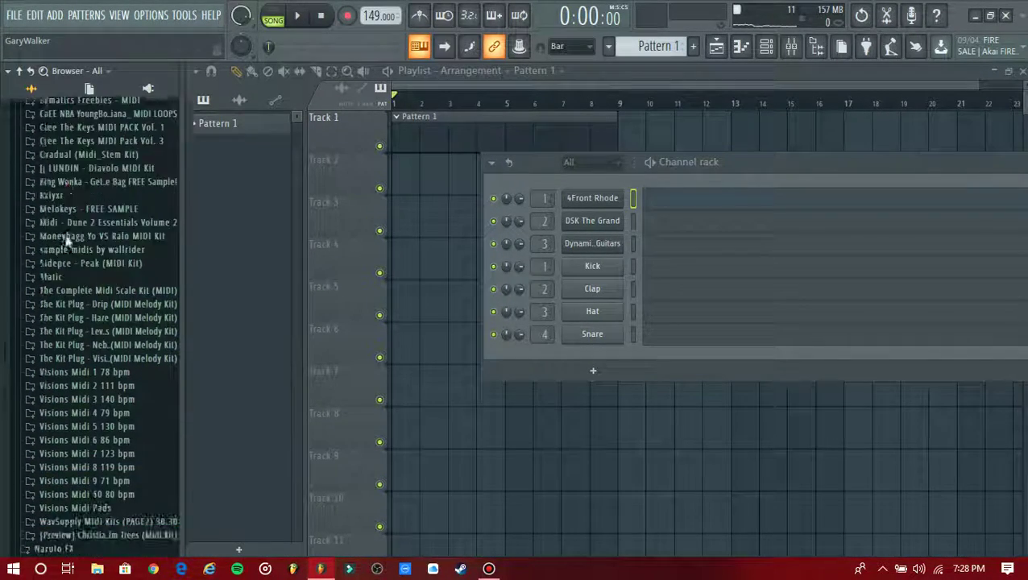
Expand one of the midi kit folders and load a MIDI file from it into the channel rack as a new channel
click(55, 165)
scroll(81, 256, down, 6)
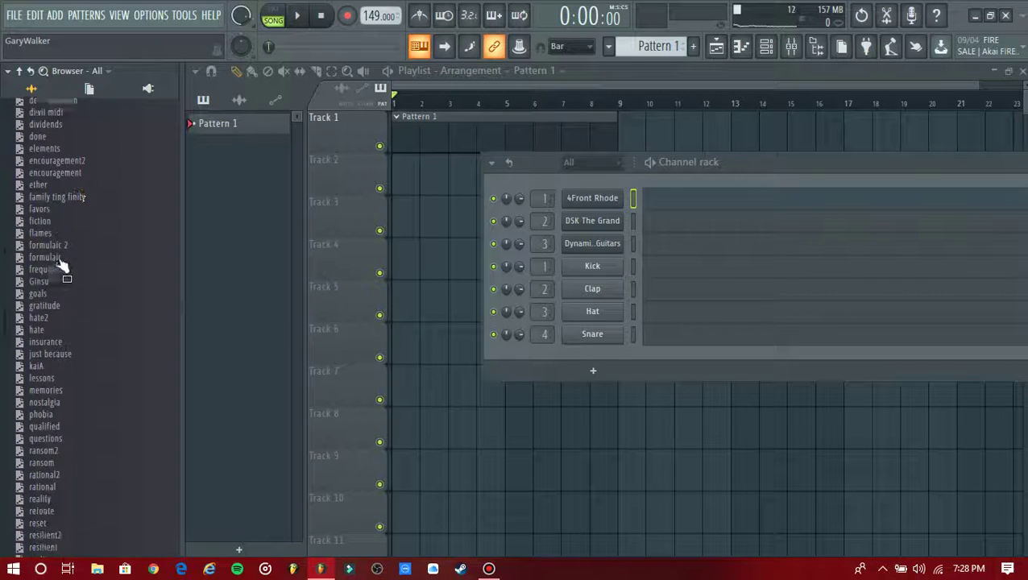
drag(599, 186, 436, 182)
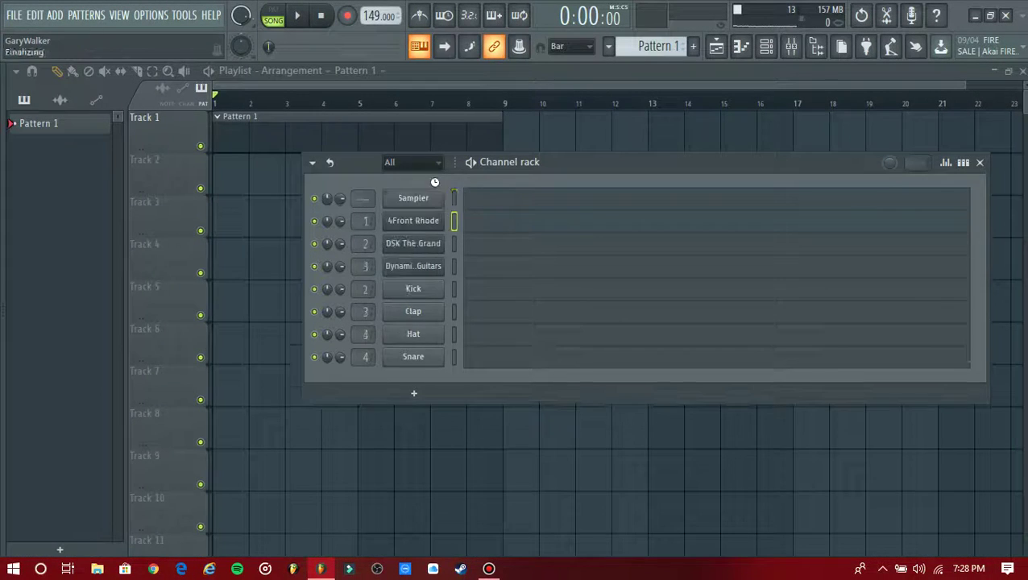
In the 4Front Rhode piano roll, stack one-bar C7, D#6 and B5 notes in bar 1 and add G6, D#6 and D6 in bar 2
click(488, 218)
click(476, 226)
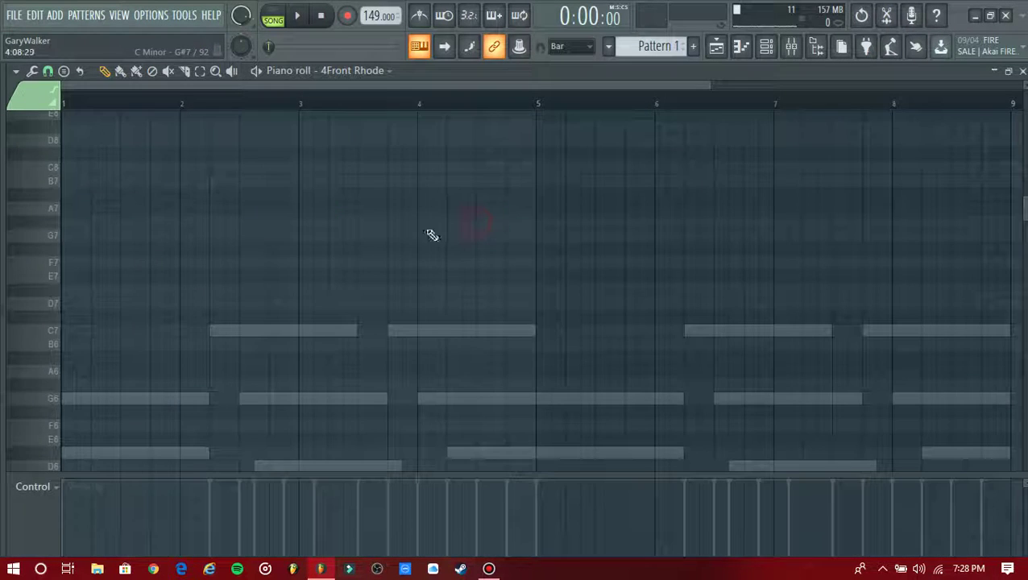
scroll(128, 306, down, 6)
scroll(108, 277, up, 1)
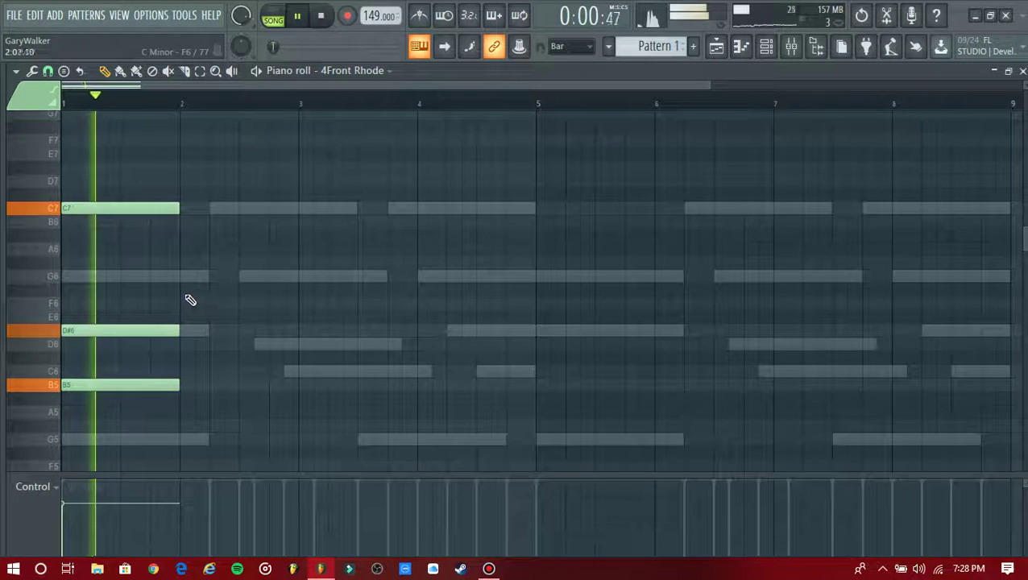
click(184, 278)
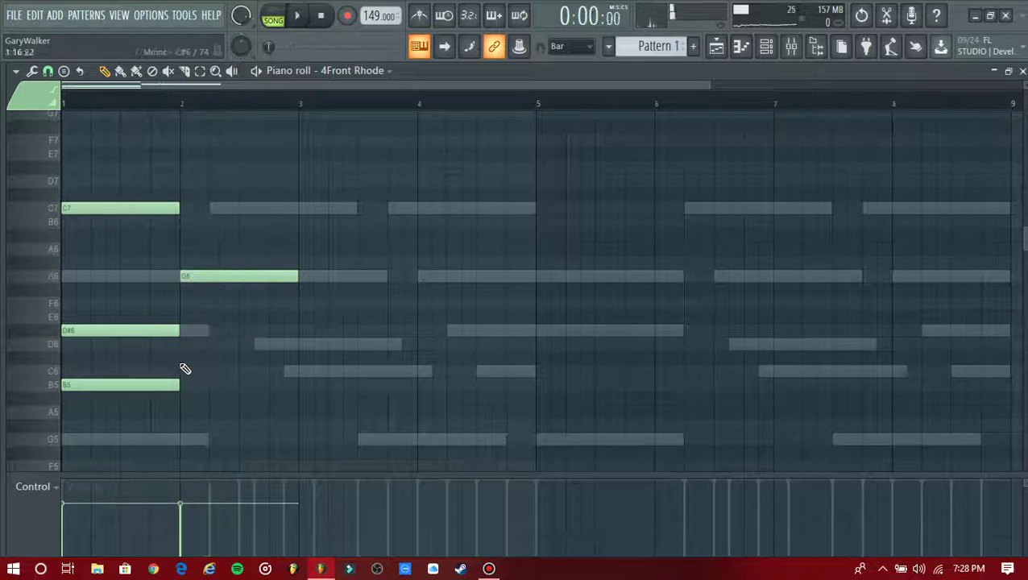
click(215, 331)
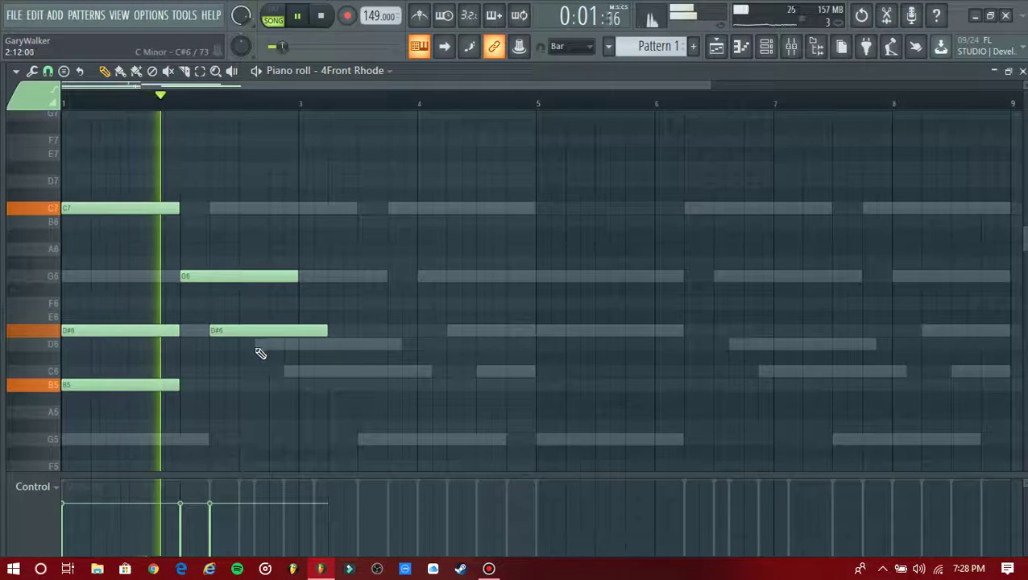
click(255, 346)
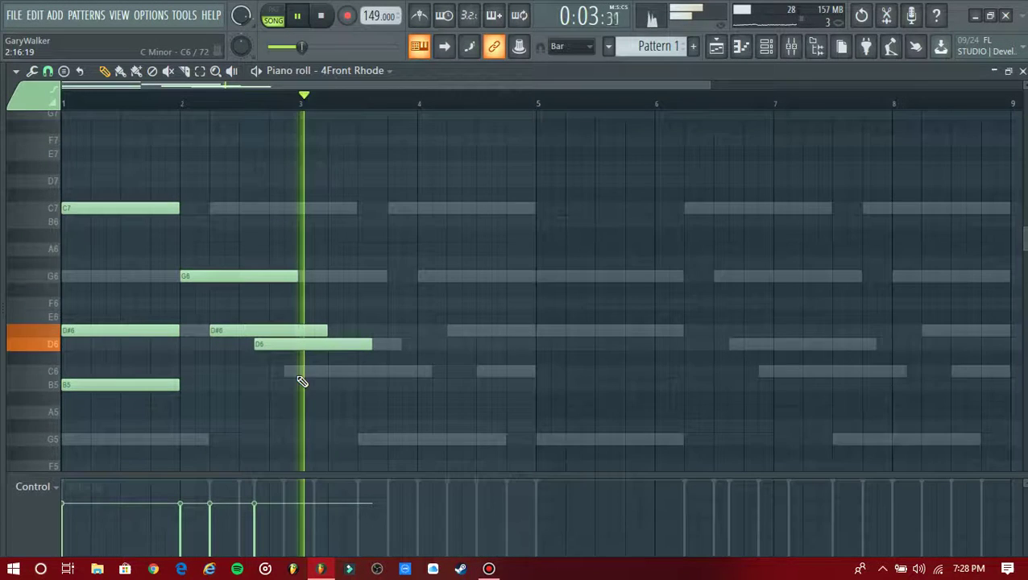
Delete the B5 and D#6 notes in bar 1, and add one-bar C7 and G6 notes starting at beats 2 and 3 of bar 3
right_click(97, 387)
right_click(127, 330)
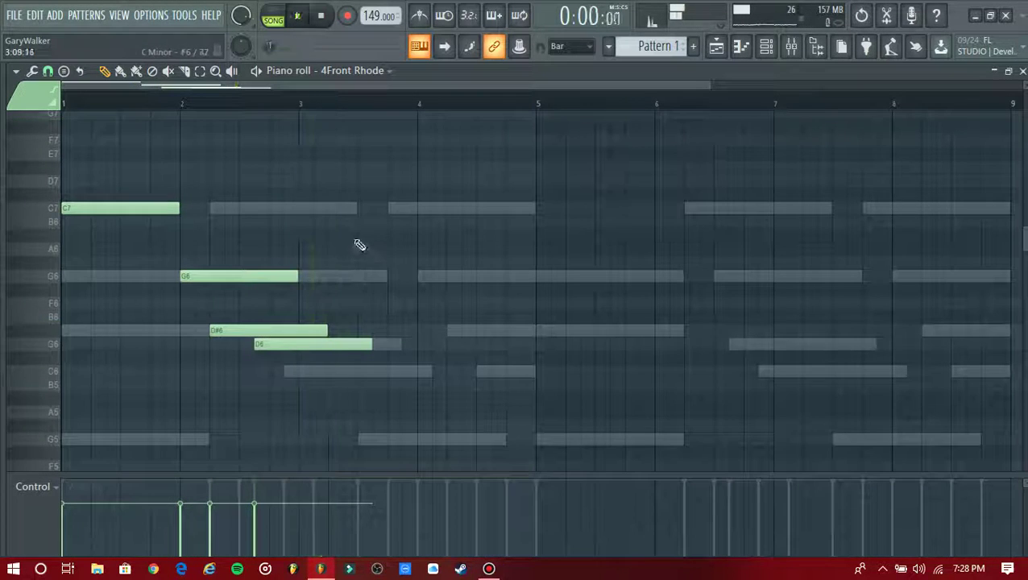
key(space)
click(330, 211)
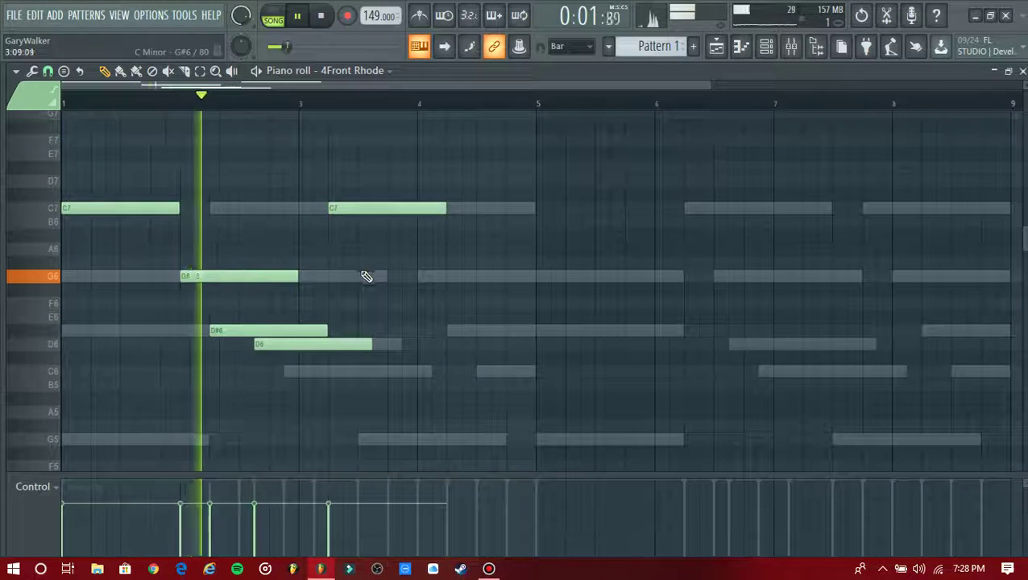
click(360, 276)
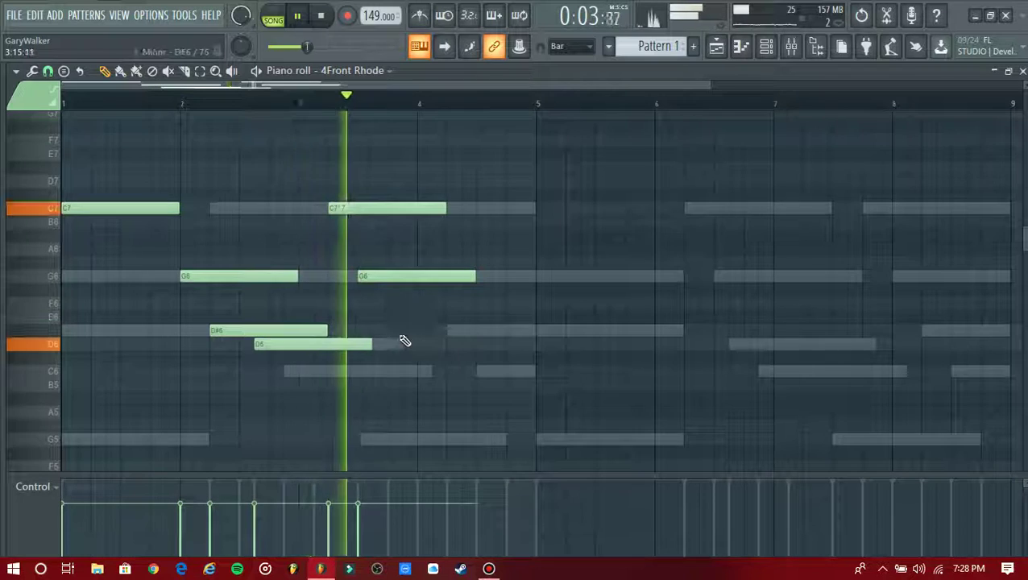
Add a C6 note from beat 2 of bar 4 up to the start of bar 5
key(space)
click(450, 332)
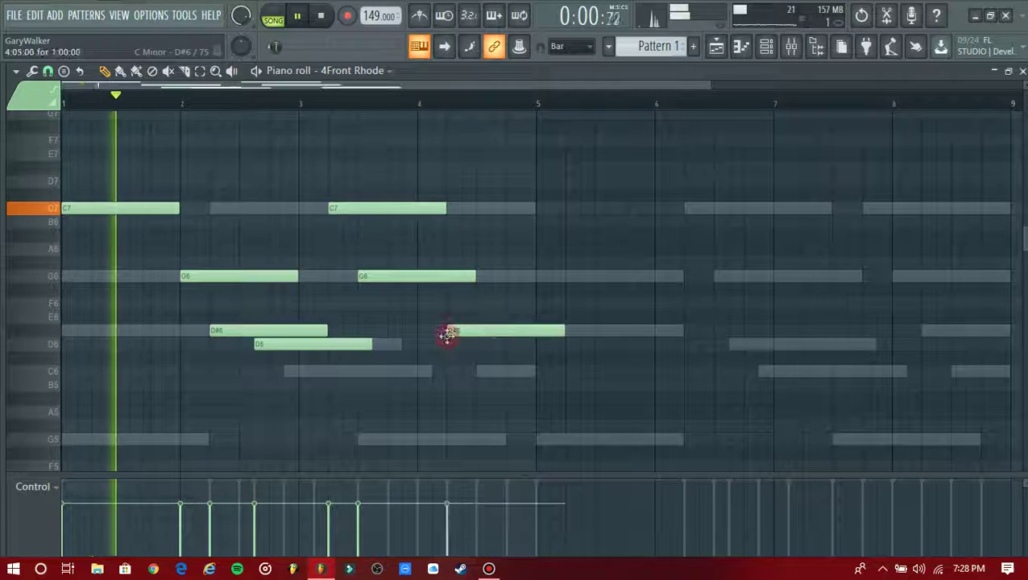
drag(559, 334, 516, 373)
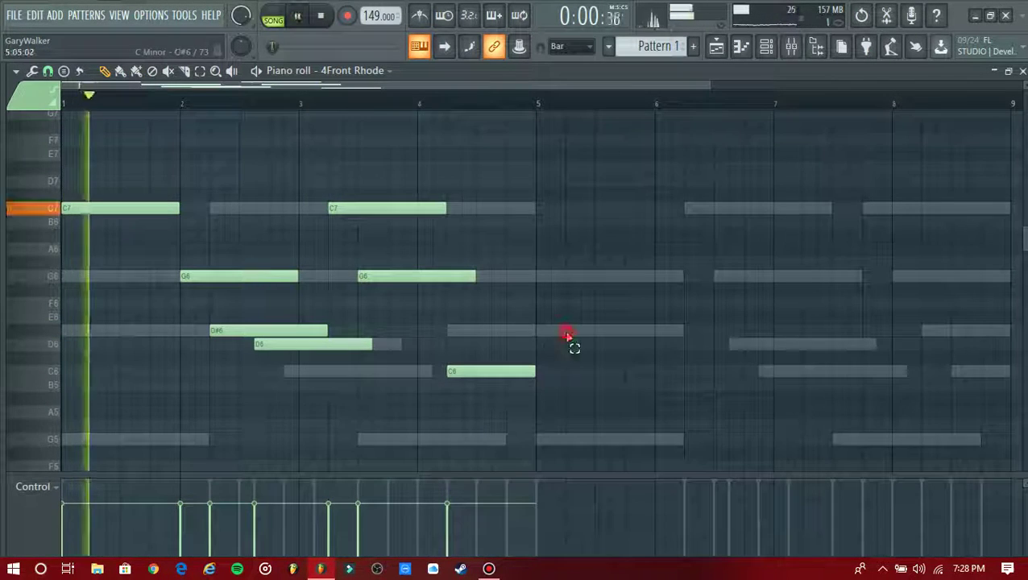
Shorten bar 2's D#6 to end where the D6 begins, and duplicate the four-bar melody into bars 5 to 8
drag(328, 332, 252, 332)
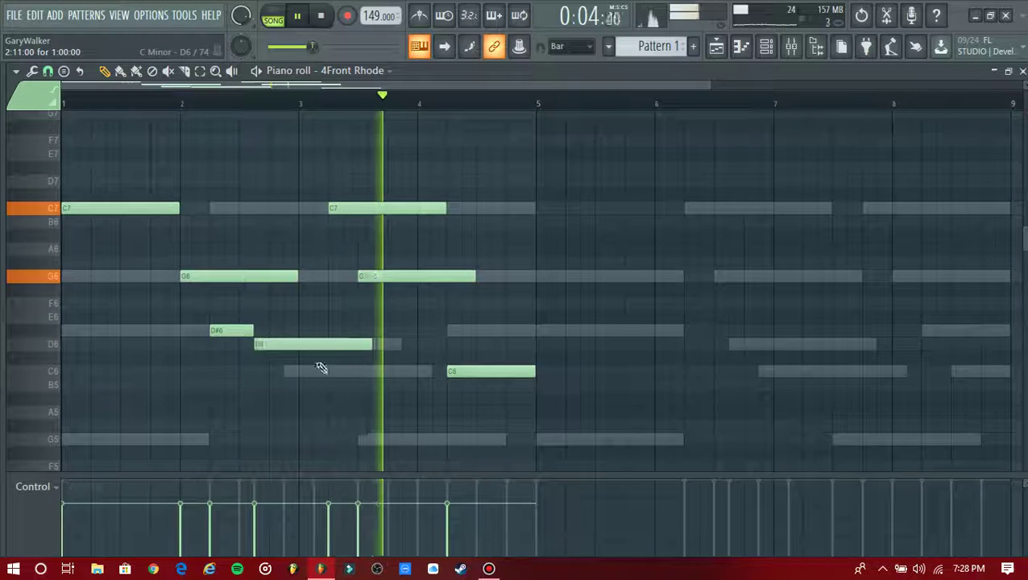
key(space)
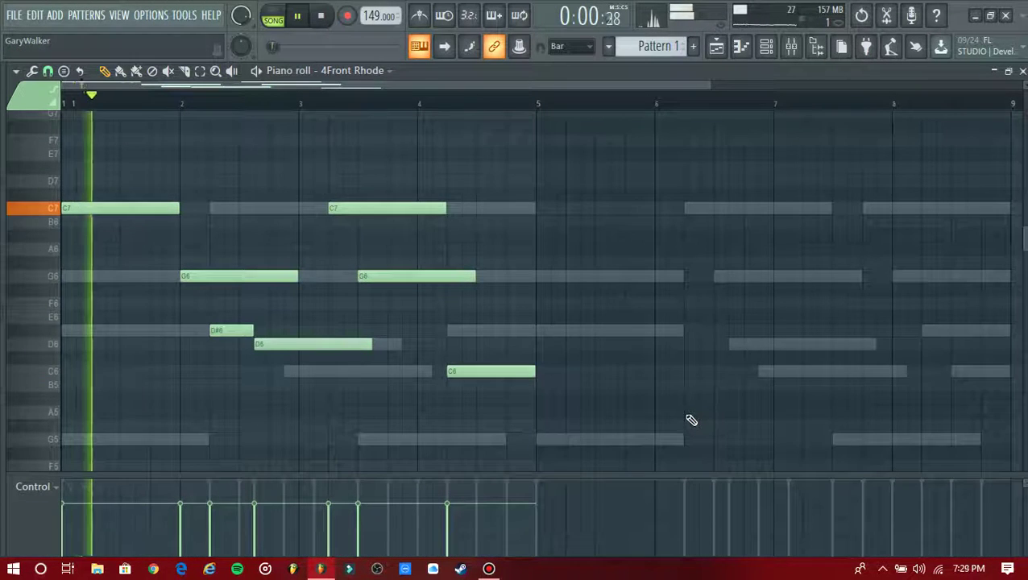
key(ctrl+b)
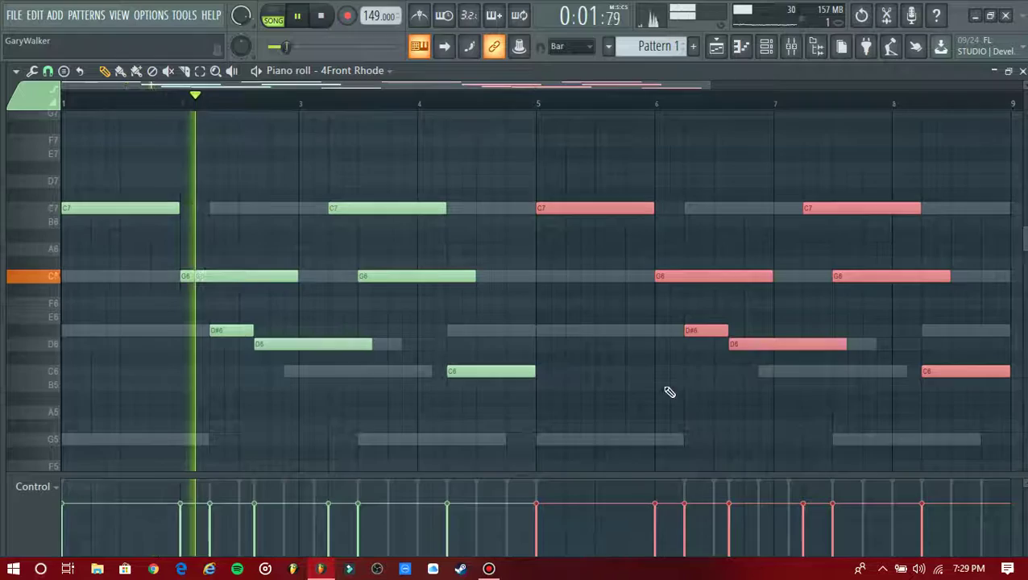
Open the DSK The Grand piano roll and place 14-step C6 and G5 notes at the start of bar 1
click(473, 198)
key(F7)
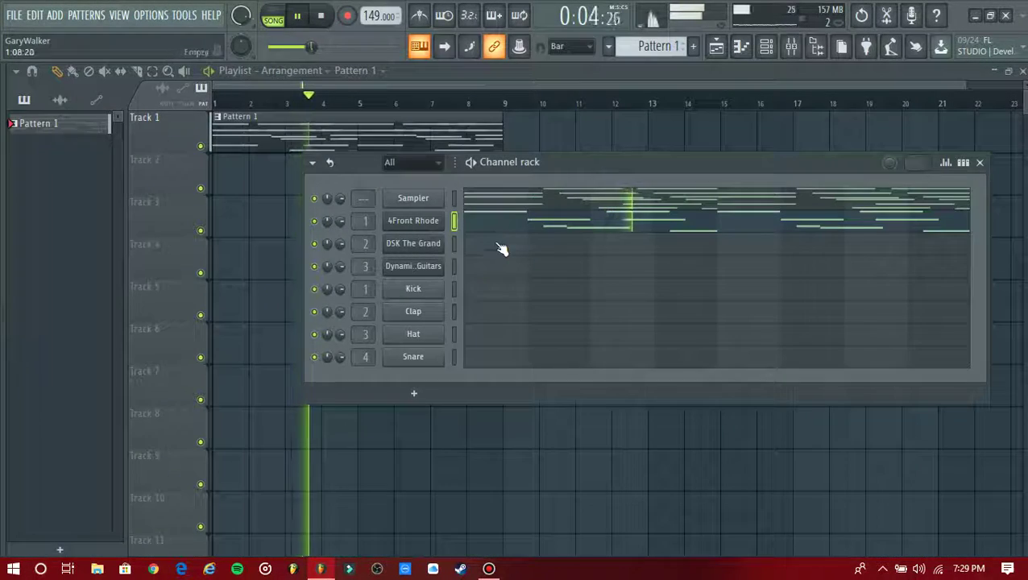
click(499, 248)
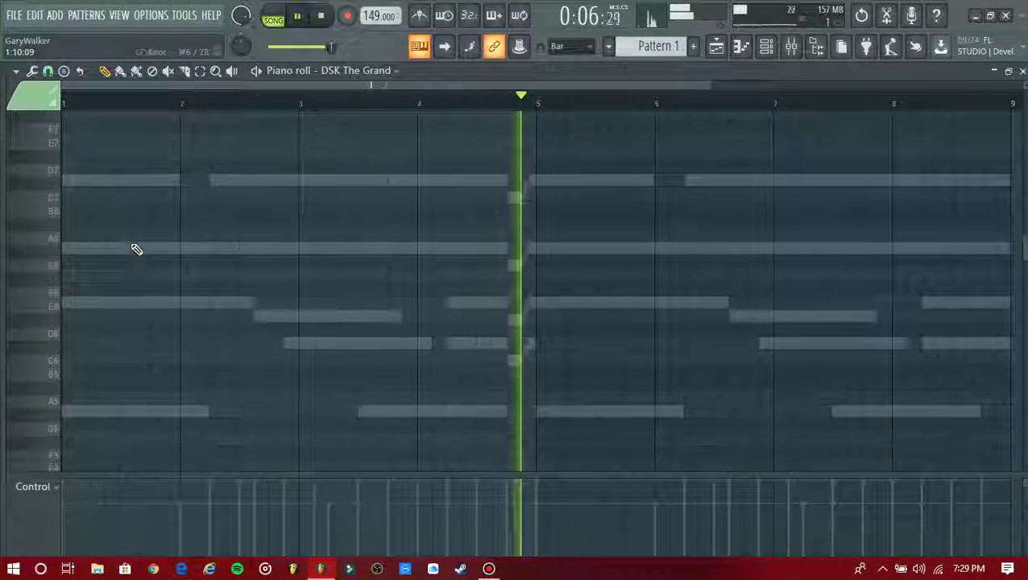
scroll(108, 248, down, 2)
drag(108, 248, 51, 245)
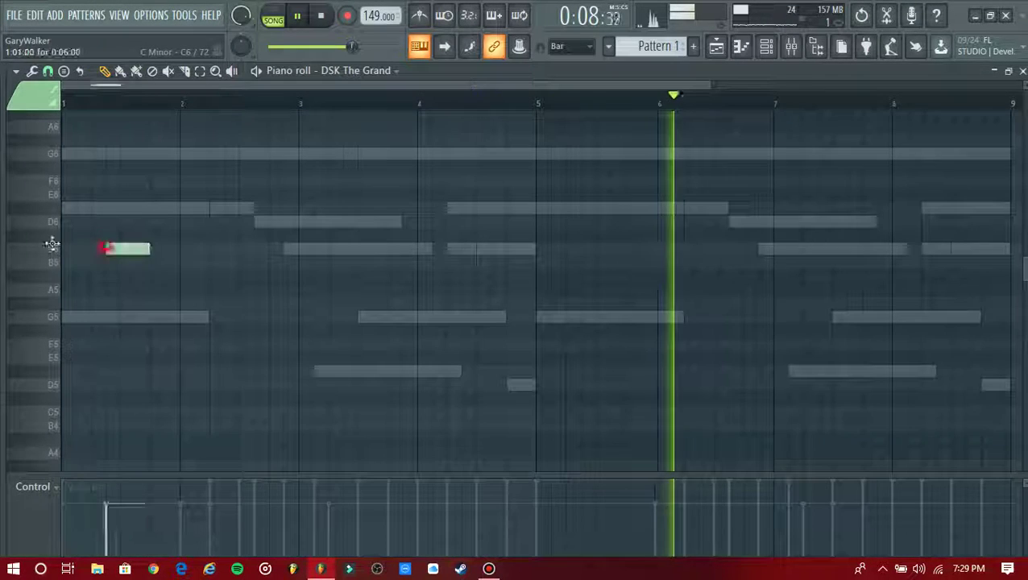
drag(121, 254, 166, 267)
drag(105, 303, 51, 330)
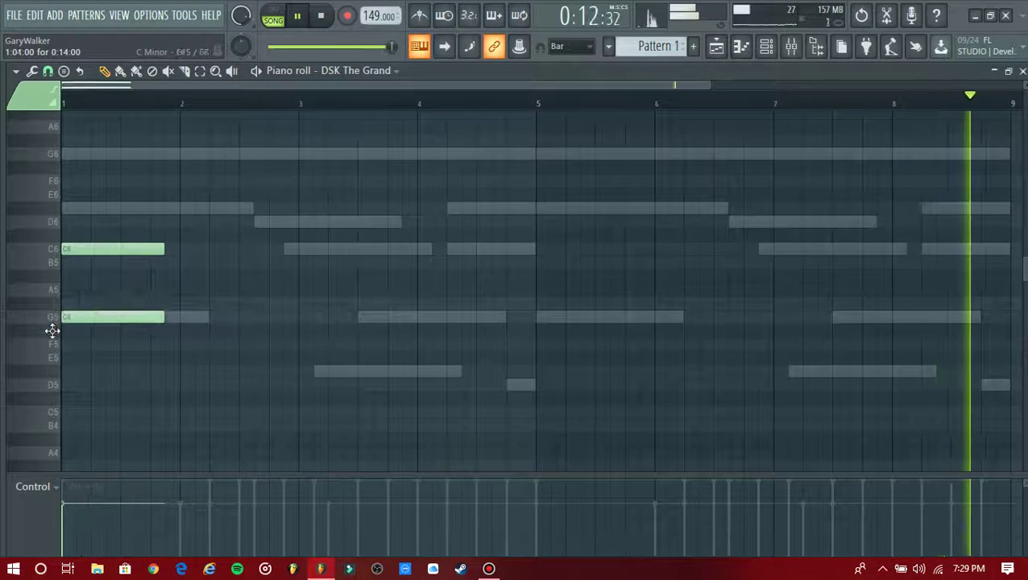
Add a D#6 note at the start of bar 2, followed by staggered G5 and C6 notes in its first half
click(183, 208)
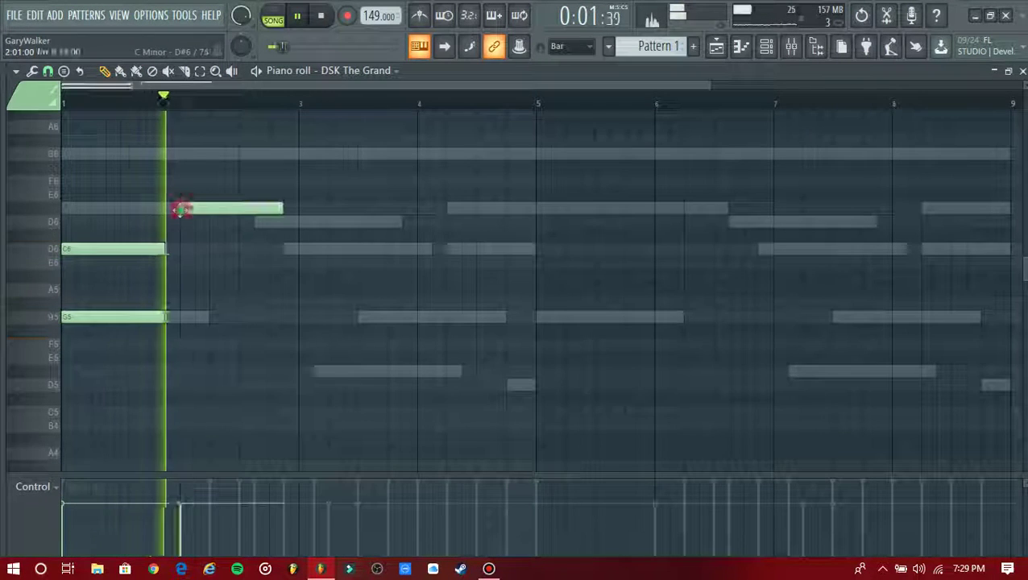
click(211, 249)
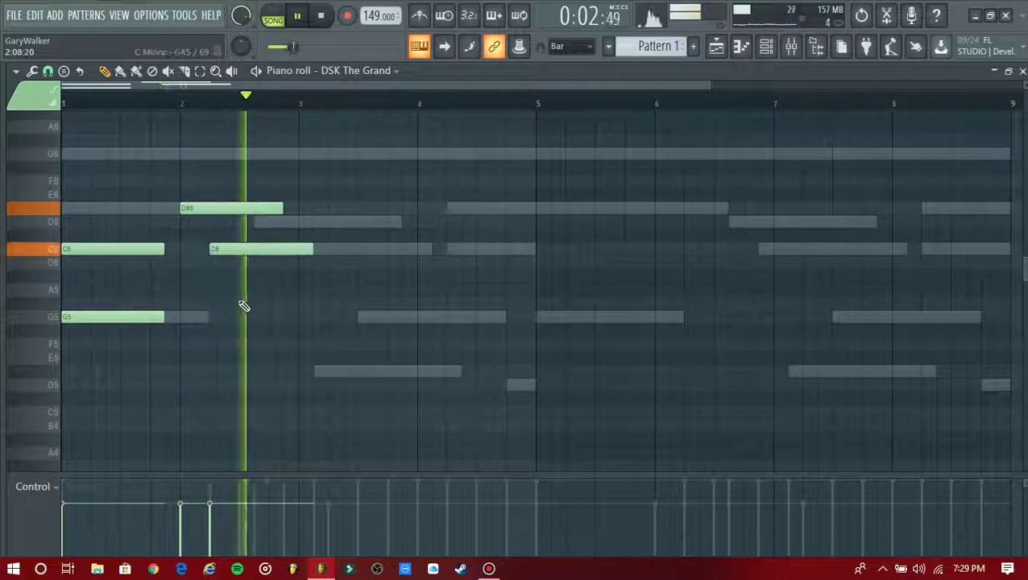
click(197, 316)
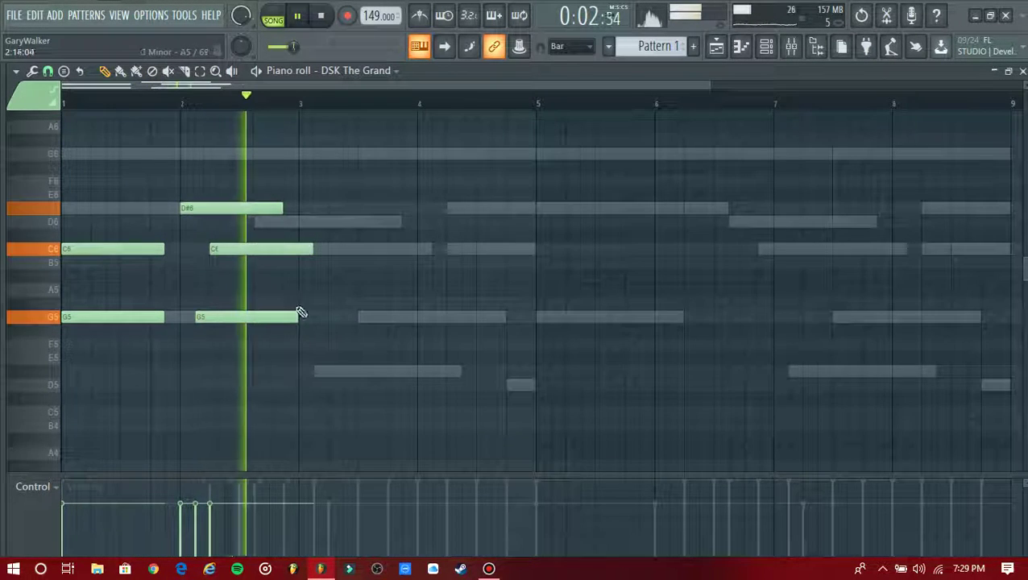
Add a D#5 note at the start of bar 3, with staggered D6, C6 and G5 notes through the rest of the bar
click(304, 372)
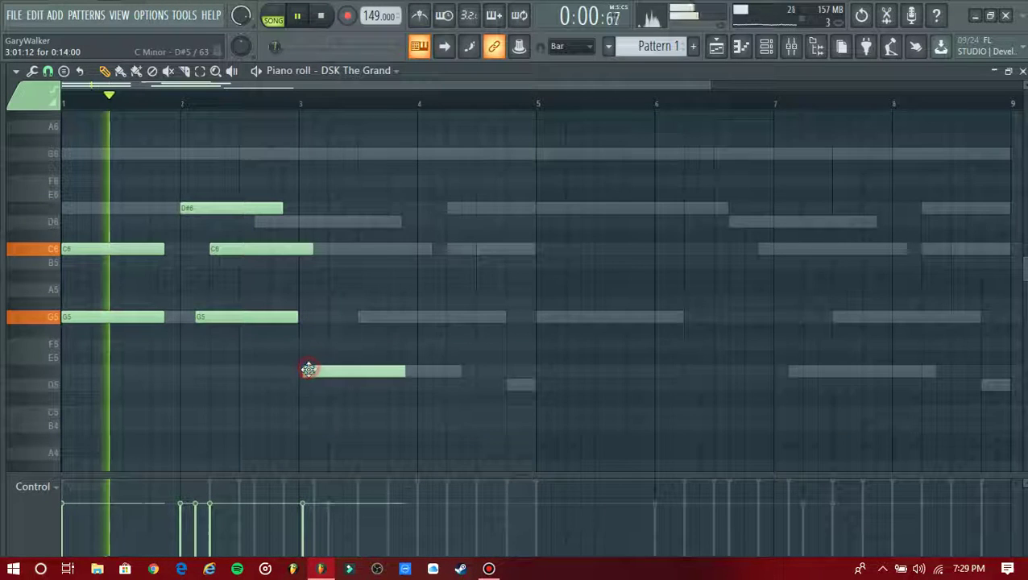
drag(308, 370, 302, 370)
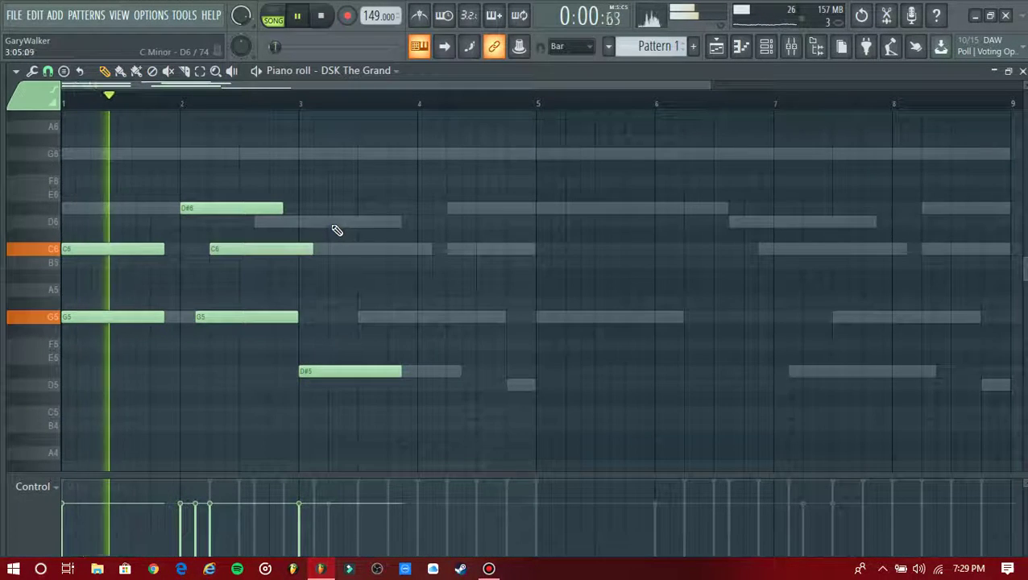
click(333, 224)
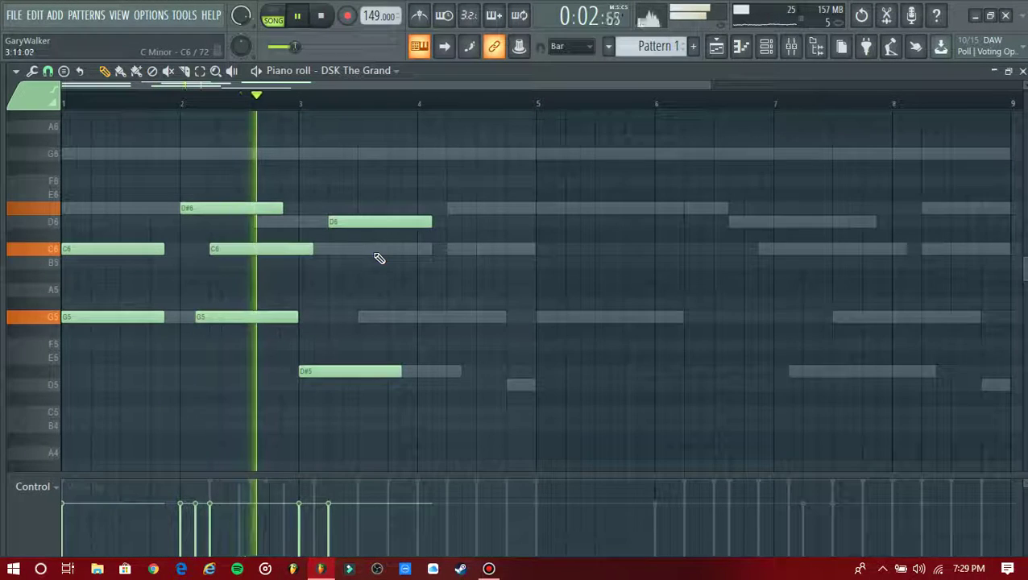
click(375, 252)
click(406, 321)
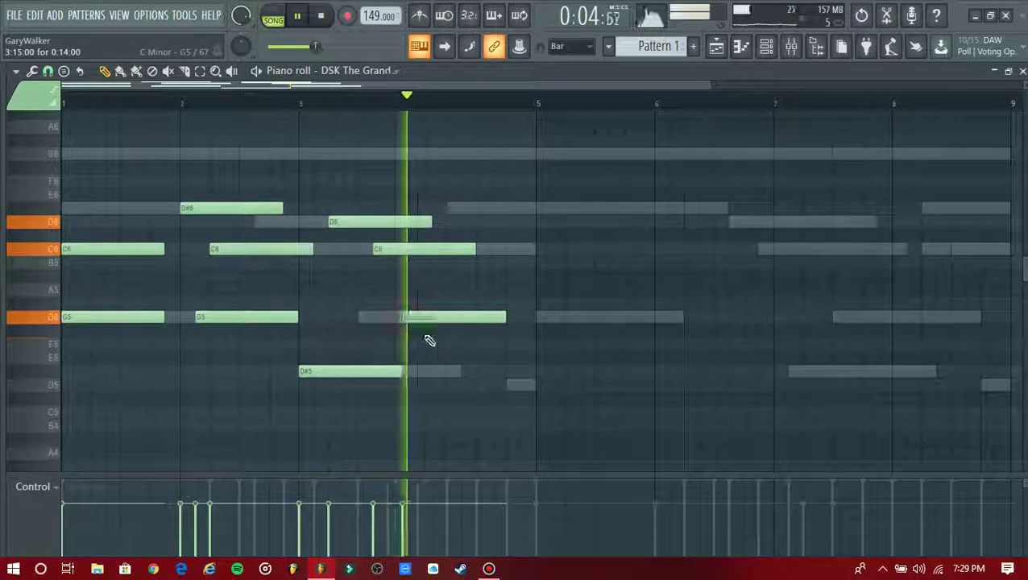
Add staggered D#6, G6 and D5 notes in the second half of bar 4 and restart playback
click(464, 209)
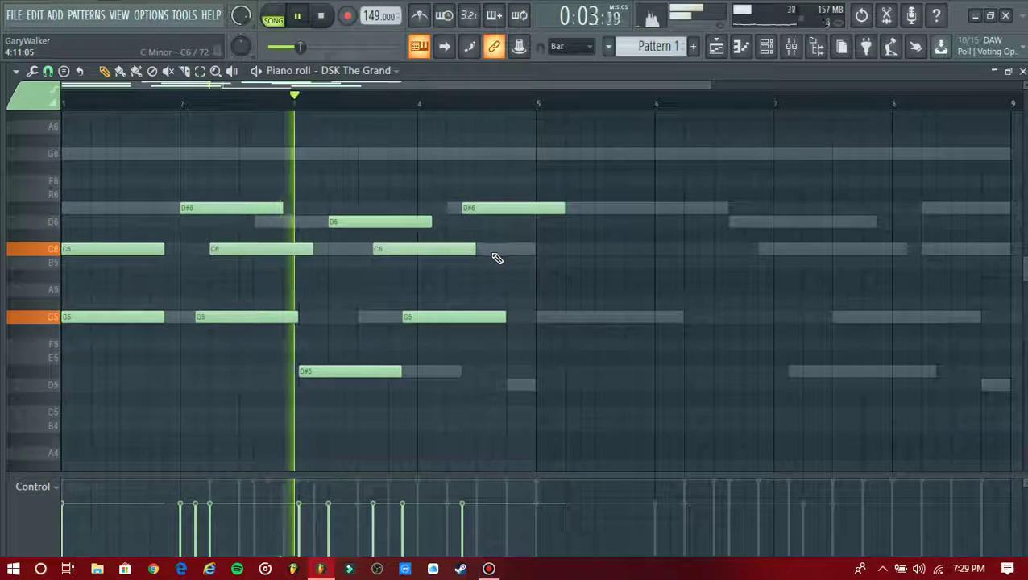
click(493, 154)
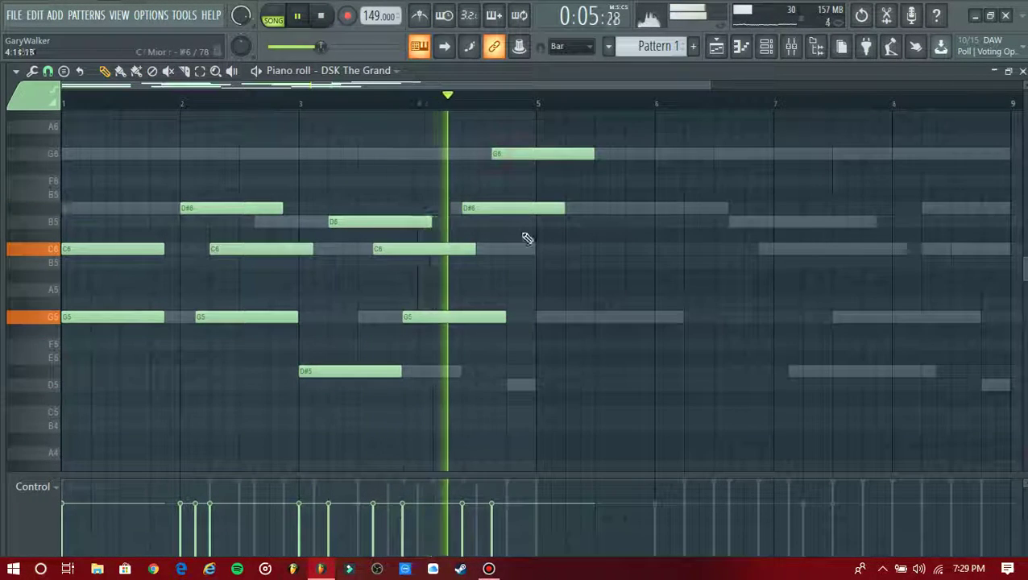
key(space)
click(511, 386)
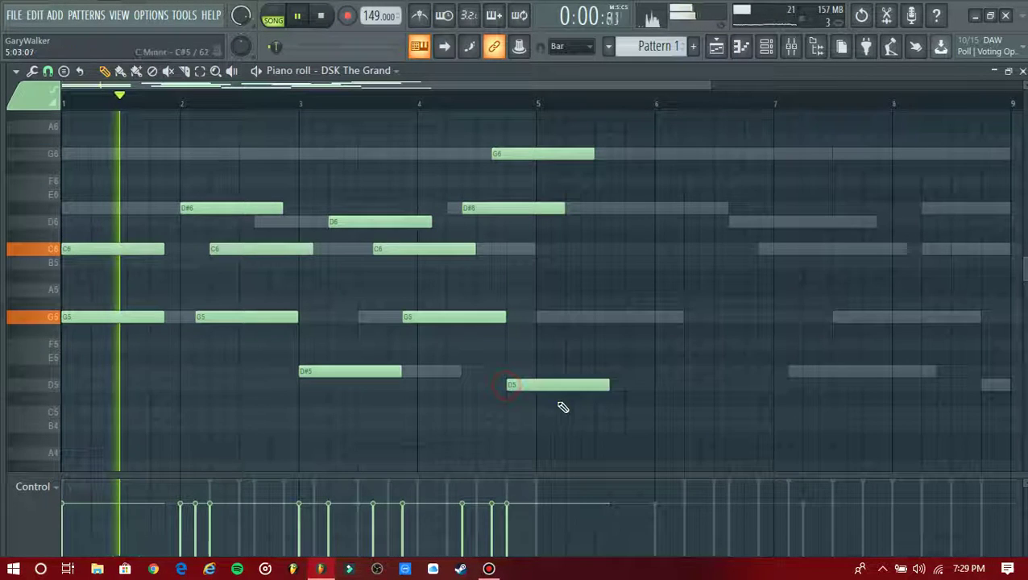
Trim bar 4's D5, D#6 and G6 notes to end at bar 5, and duplicate the four-bar part into bars 5 to 8
drag(609, 386, 545, 384)
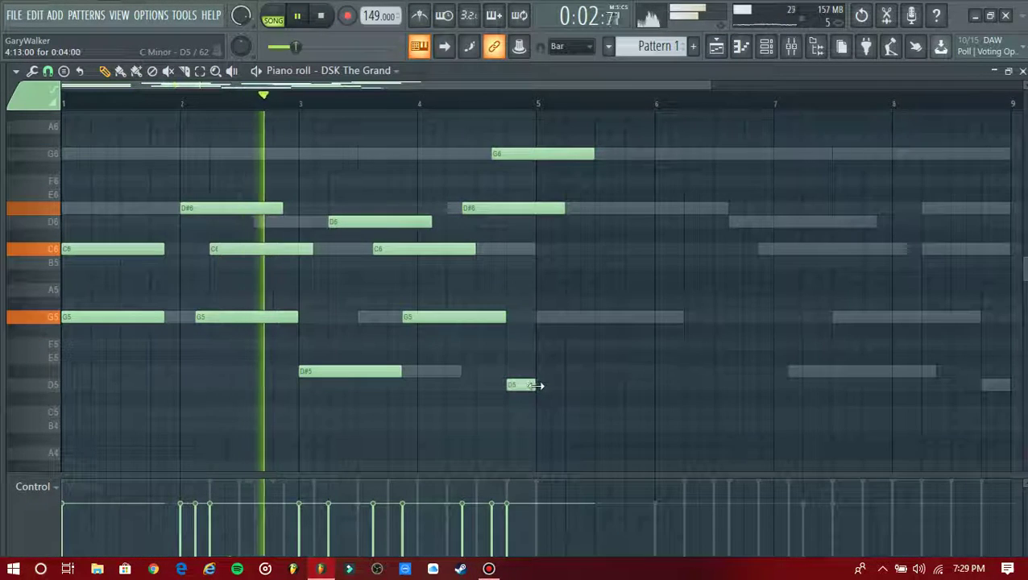
drag(565, 209, 535, 211)
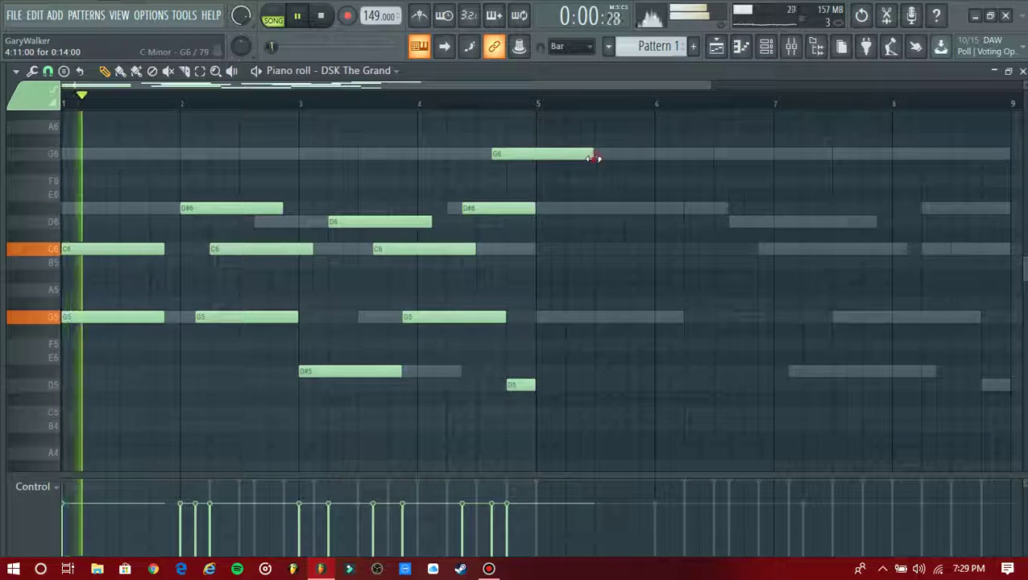
drag(593, 158, 534, 156)
key(ctrl+b)
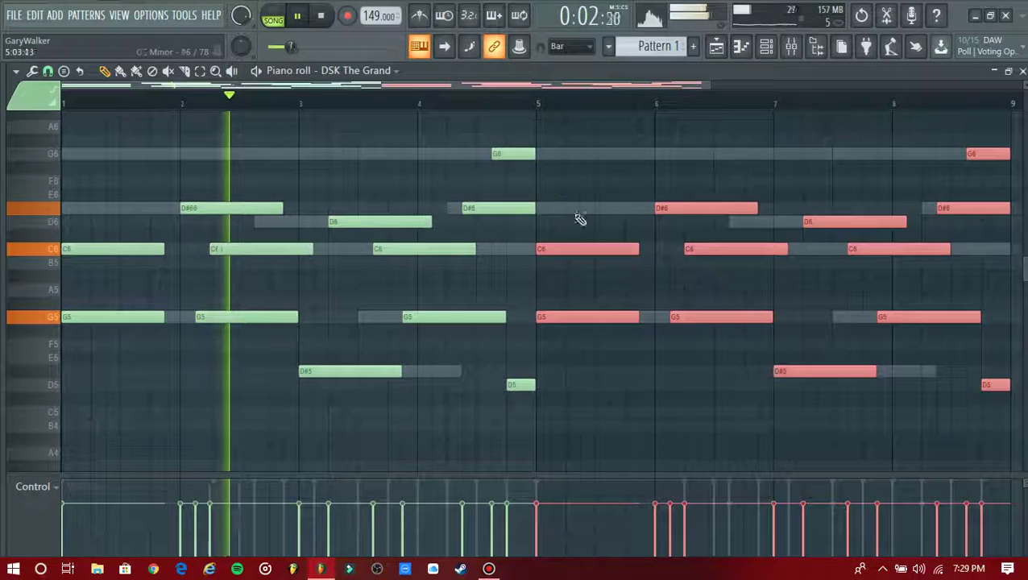
Open the Dynamic Guitars piano roll and fill bar 1 with consecutive short G7, G#7, G7, F7, G7, G#7, B7 and D#7 notes
key(ctrl+d)
key(Escape)
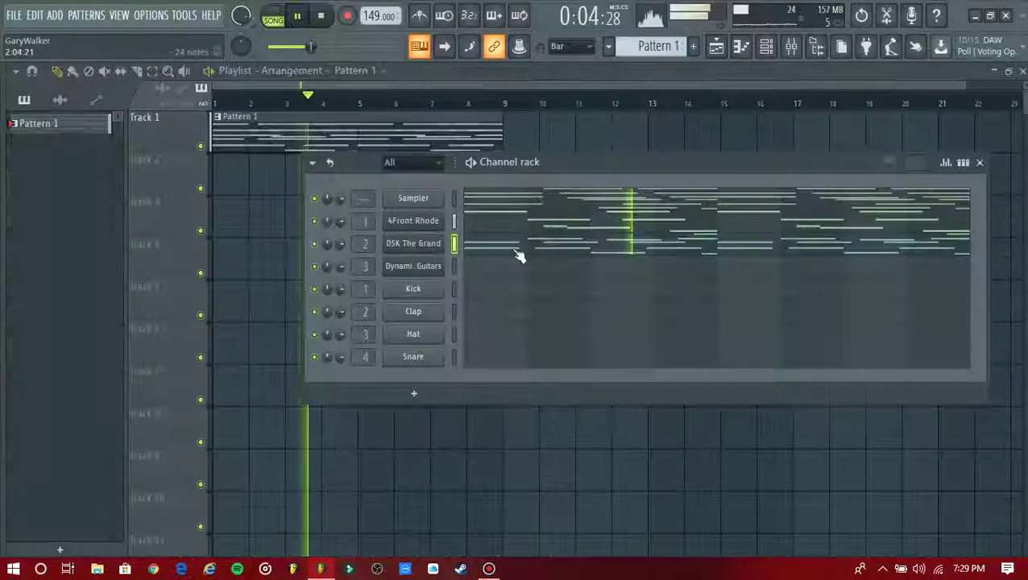
click(498, 271)
scroll(161, 262, up, 5)
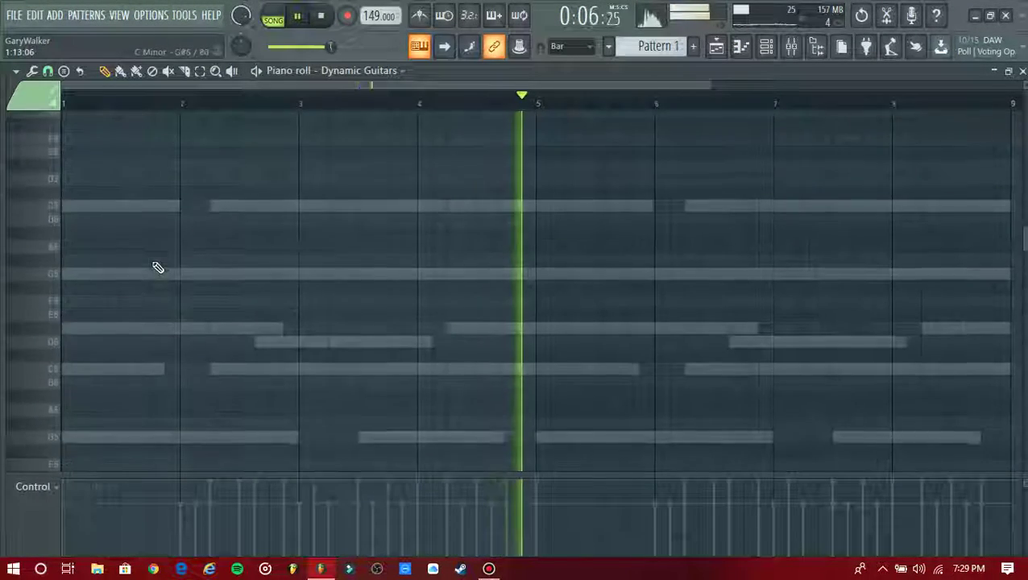
click(76, 195)
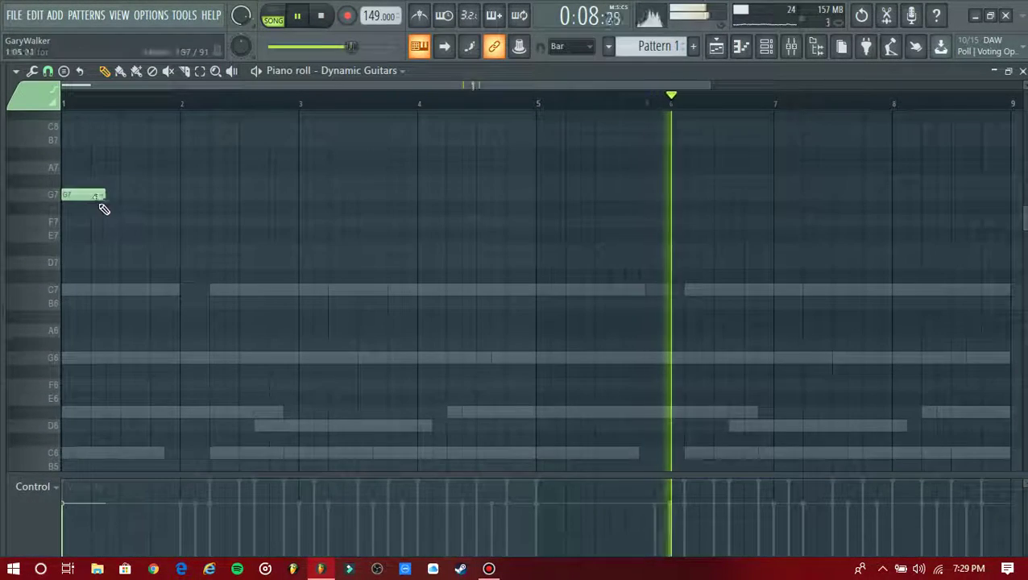
click(82, 180)
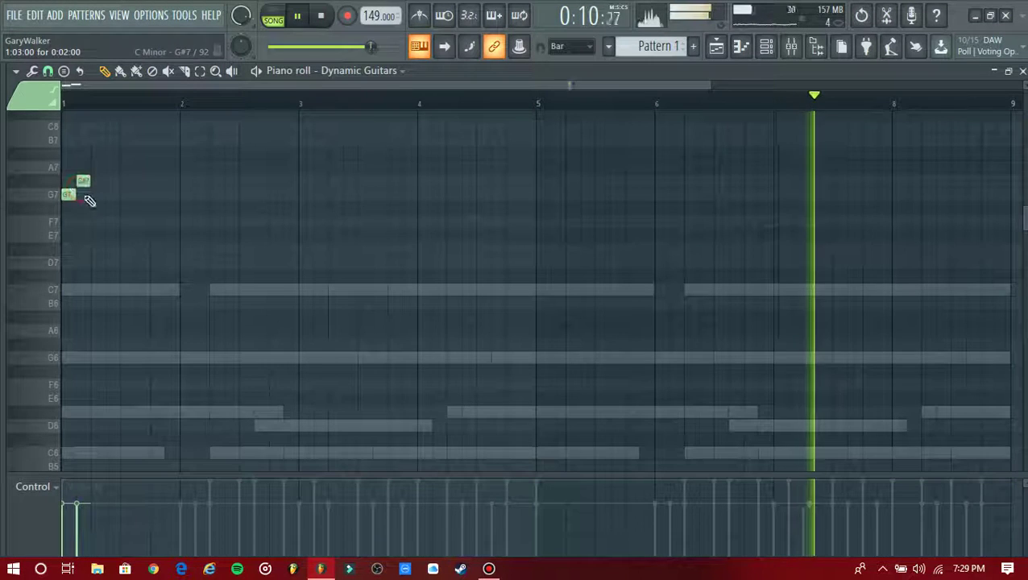
click(97, 194)
click(113, 221)
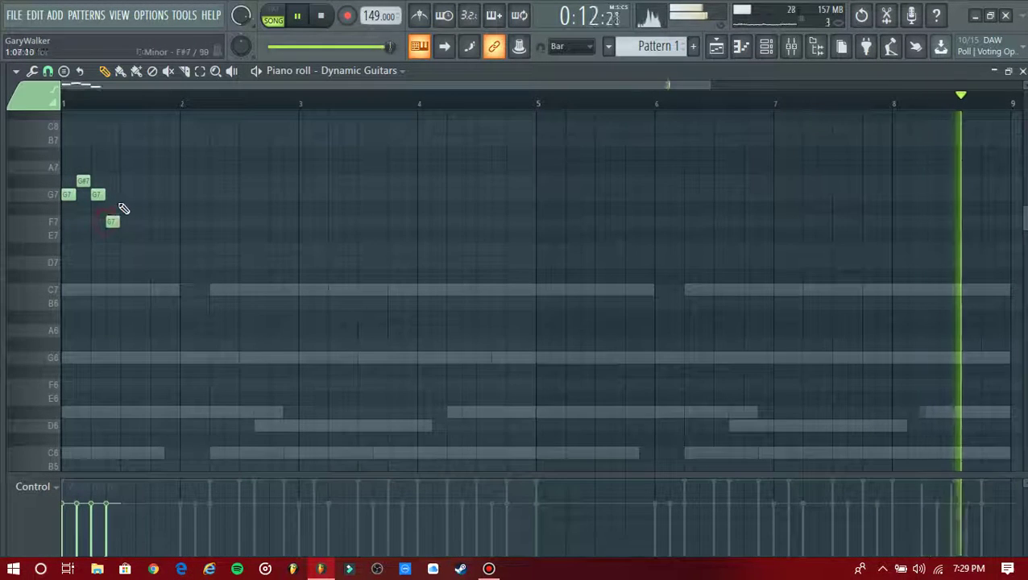
click(127, 195)
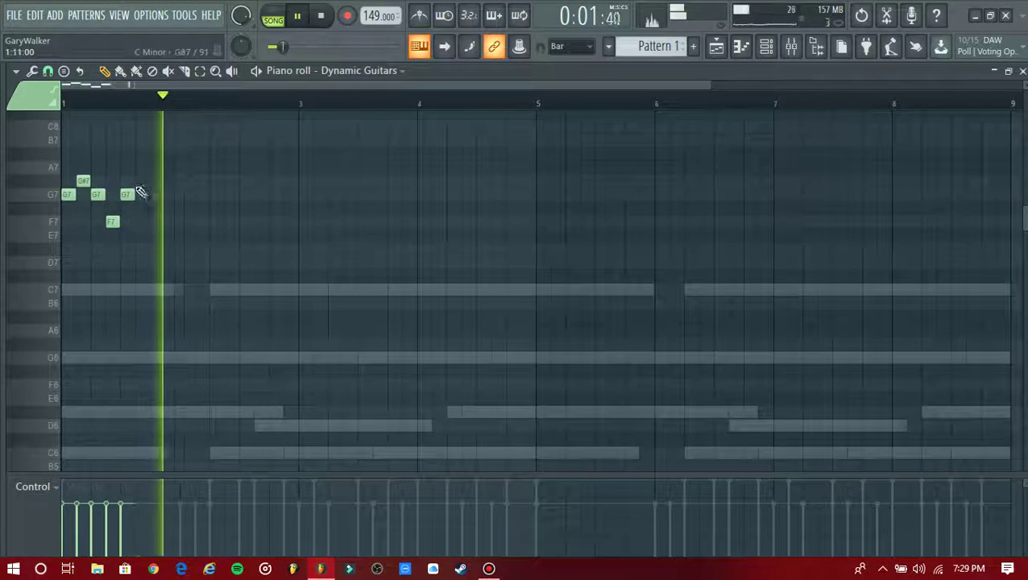
click(154, 141)
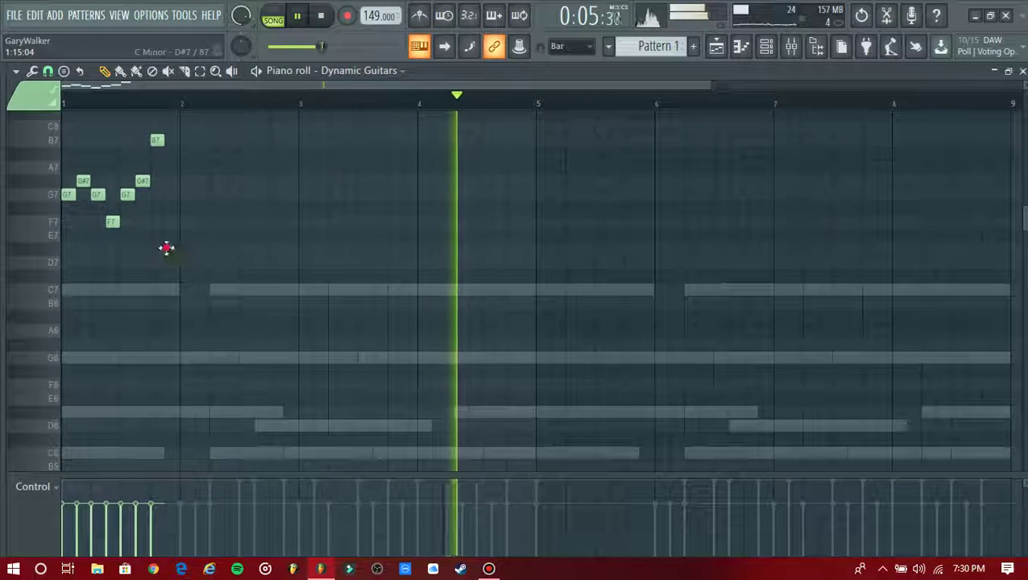
click(167, 248)
Transpose the bar 1 guitar notes down an octave, and lower the B6 note to C6
key(ctrl+Down)
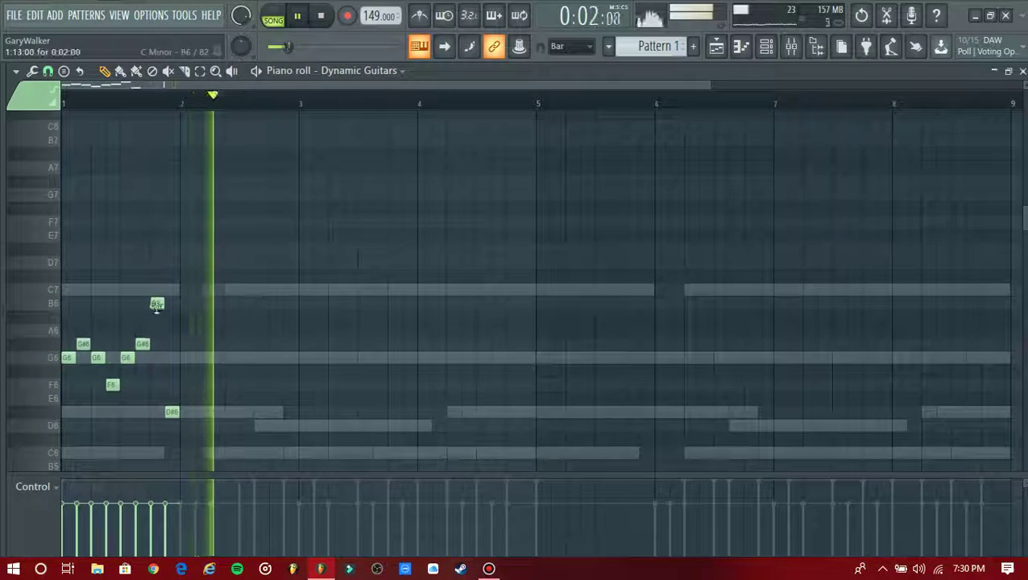
click(156, 303)
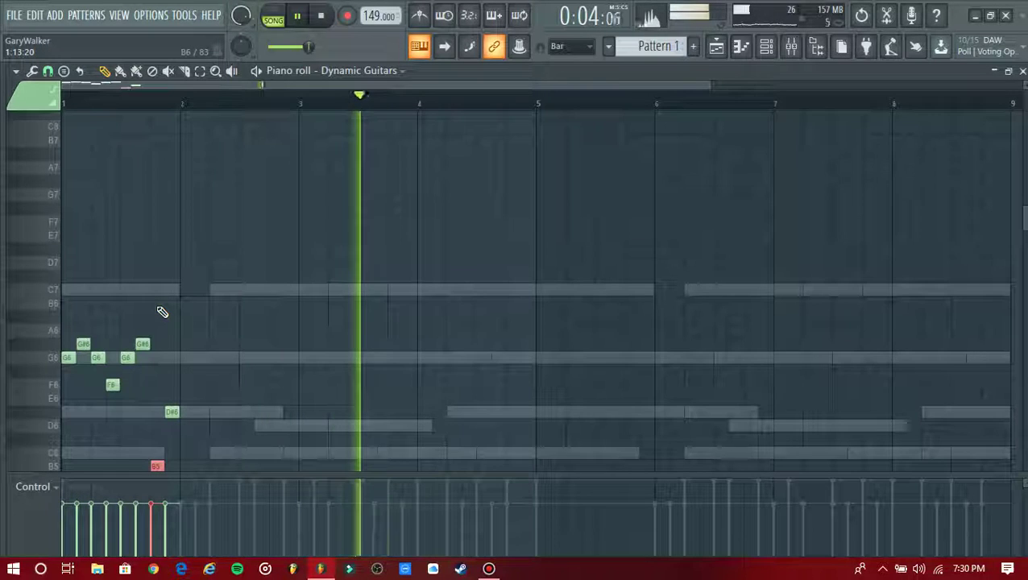
key(shift+Up)
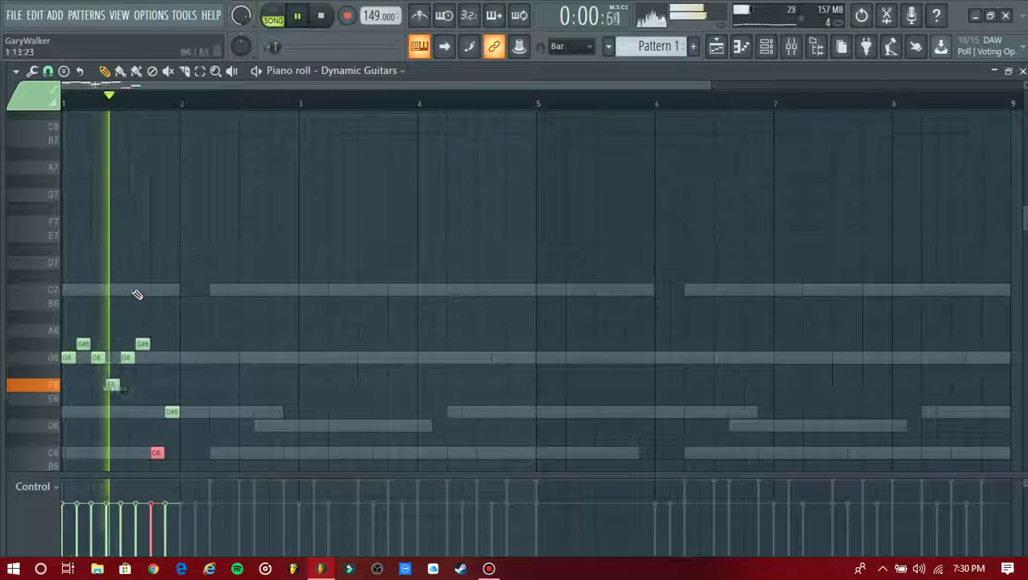
Add staggered short D#6, G6, C7 and G6 notes in bar 2, and lower the C7 note by an octave
scroll(236, 346, down, 1)
scroll(236, 346, down, 1)
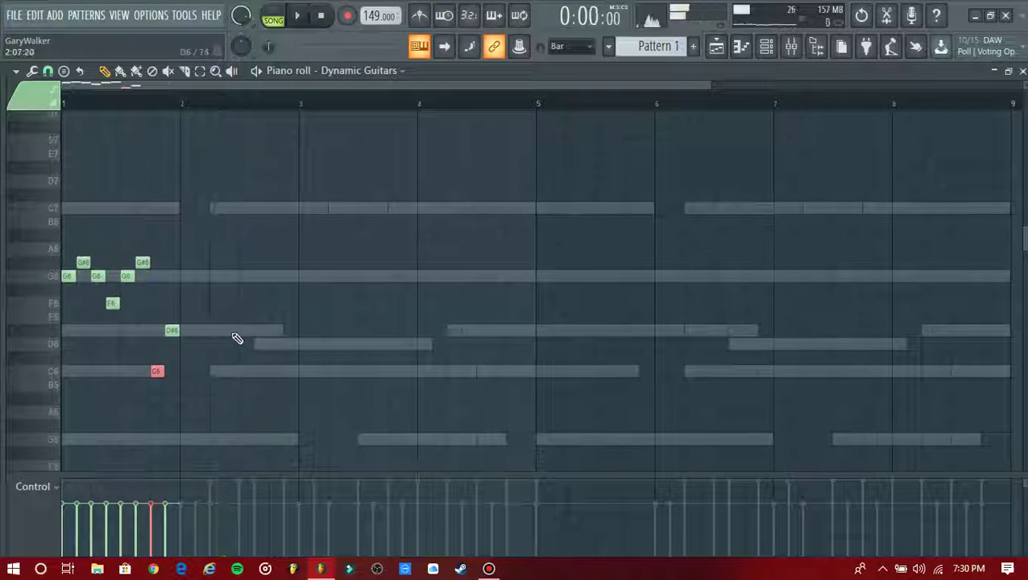
click(208, 332)
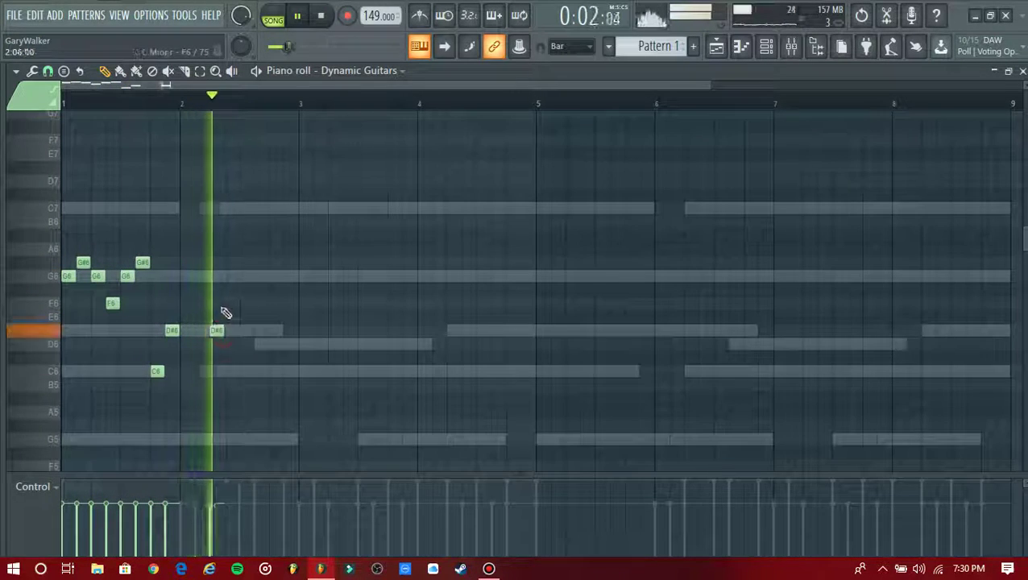
click(258, 208)
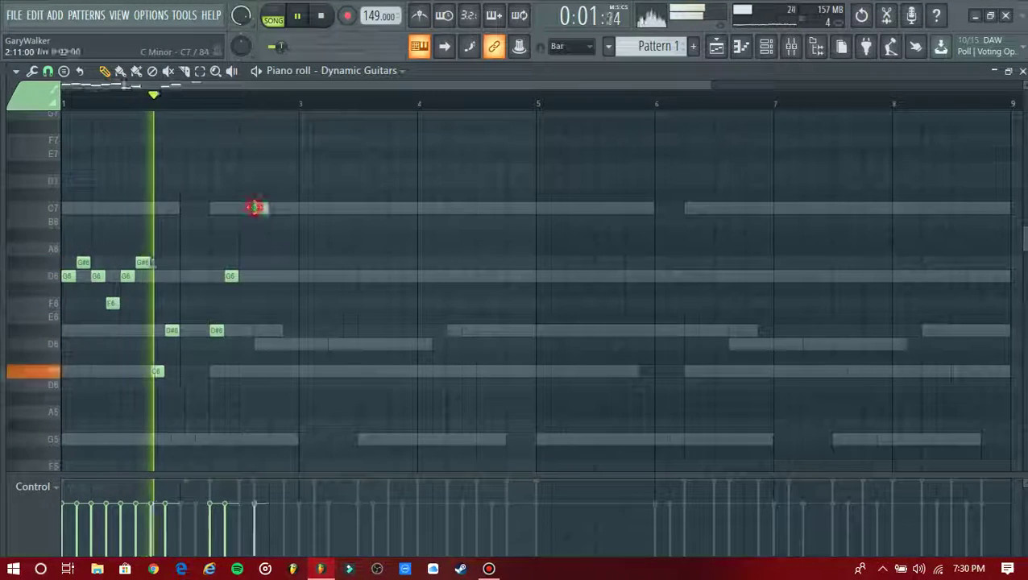
click(269, 276)
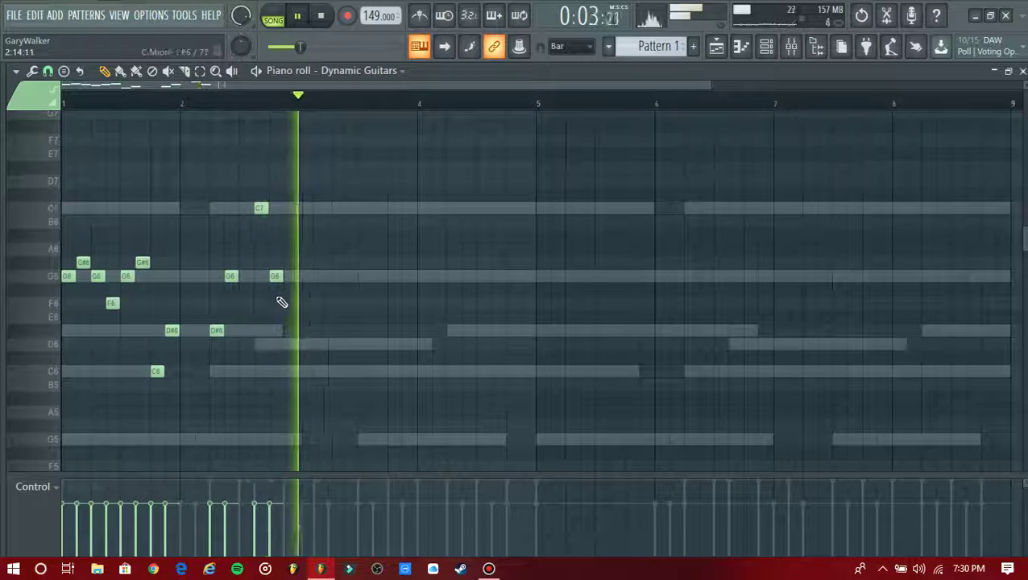
click(260, 208)
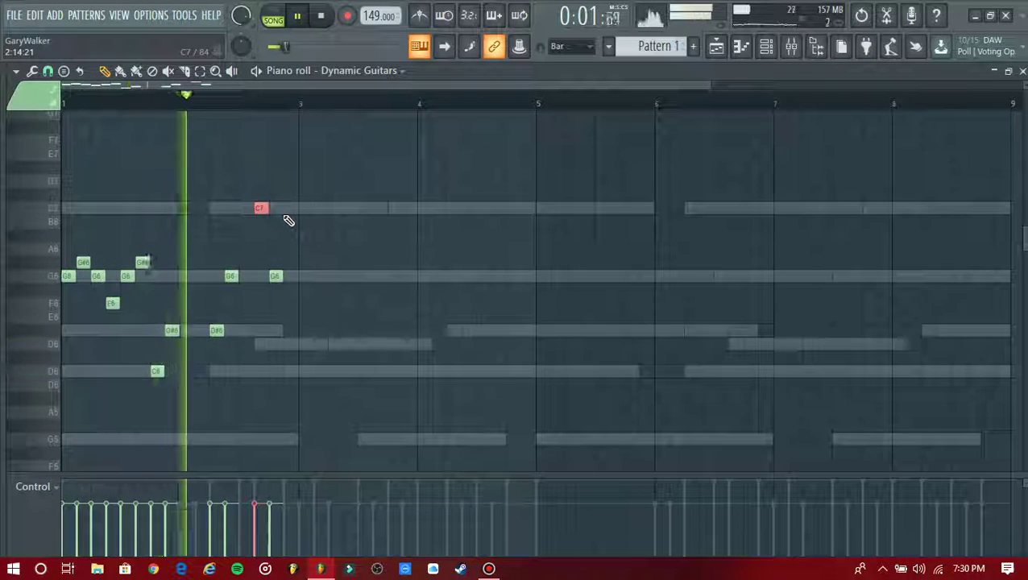
key(ctrl+Down)
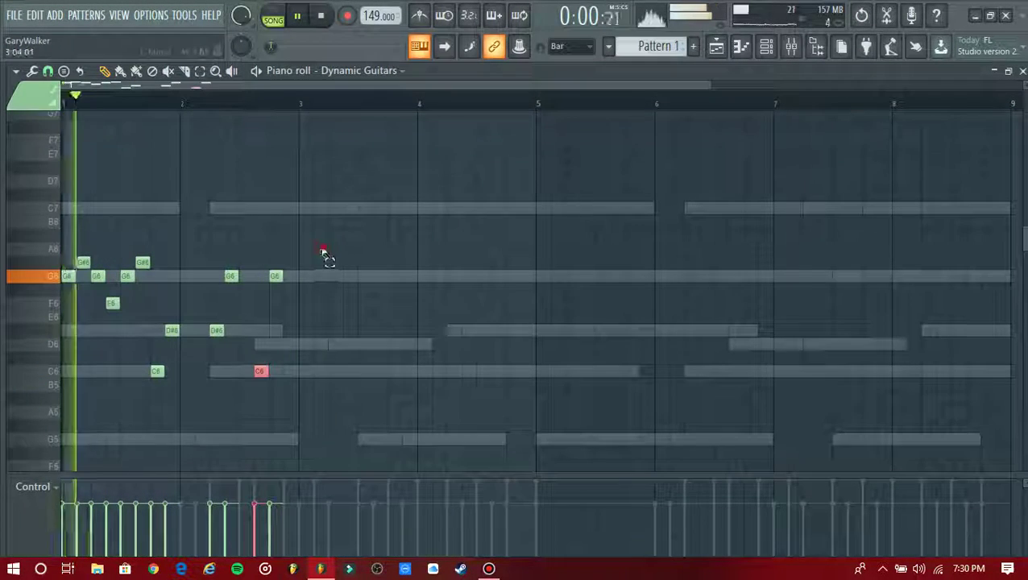
Duplicate the two-bar guitar phrase into bars 3 and 4, and repeat all four bars across bars 5 to 8
key(ctrl+a)
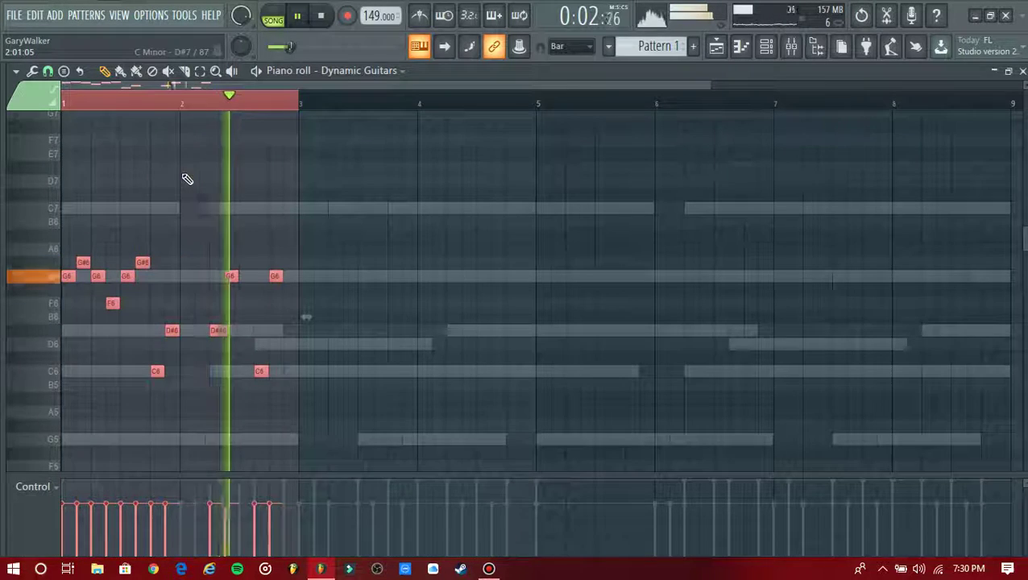
key(ctrl+b)
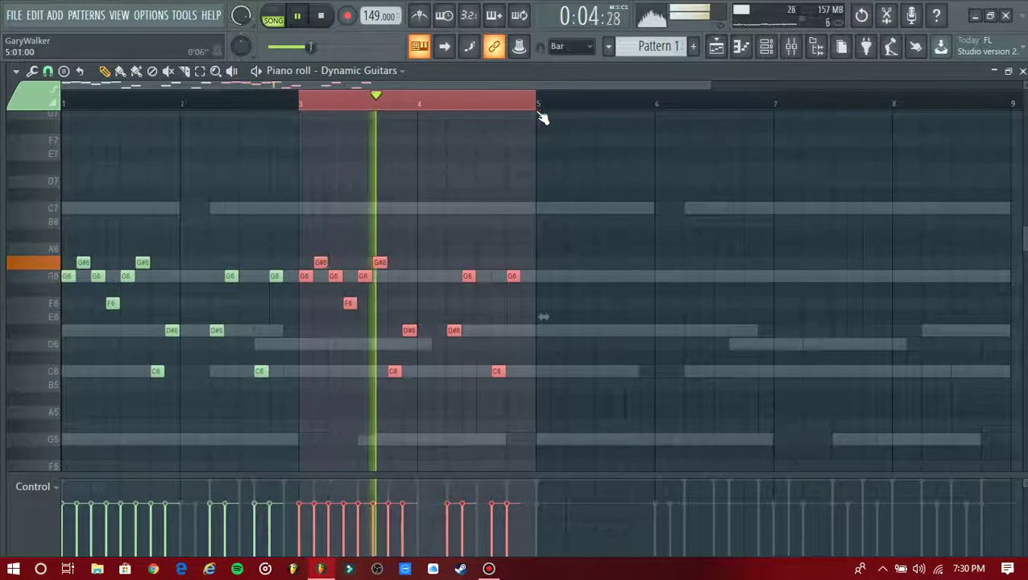
drag(531, 119, 62, 149)
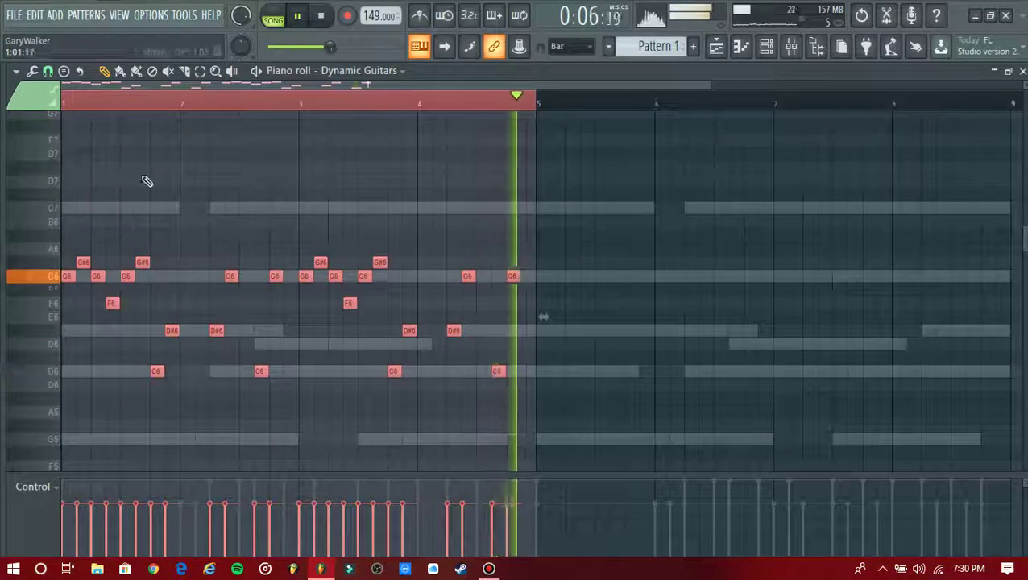
key(ctrl+b)
key(ctrl+d)
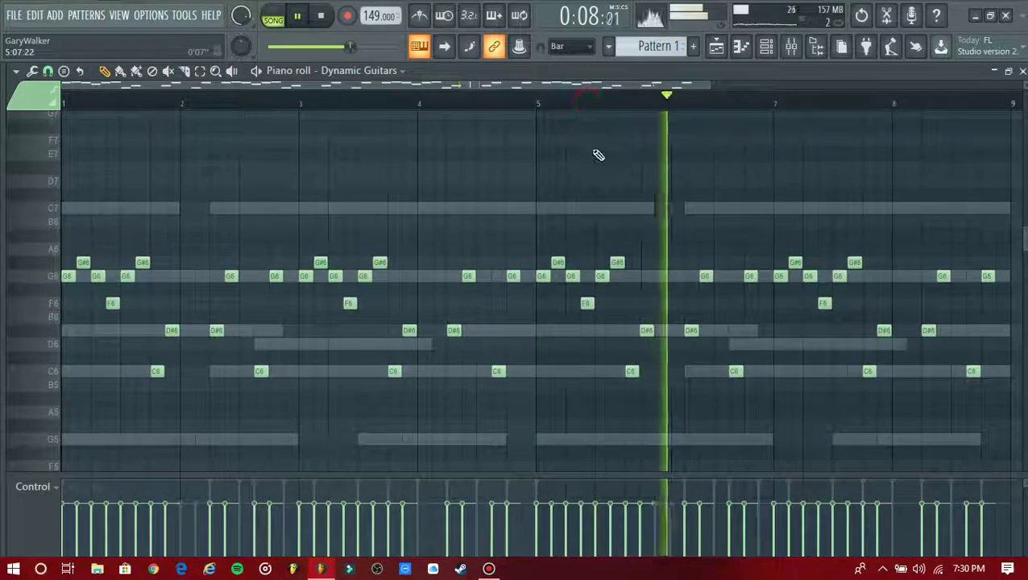
Switch the Dynamic Guitars instrument to Nylon Guitar and return to its piano roll
key(F6)
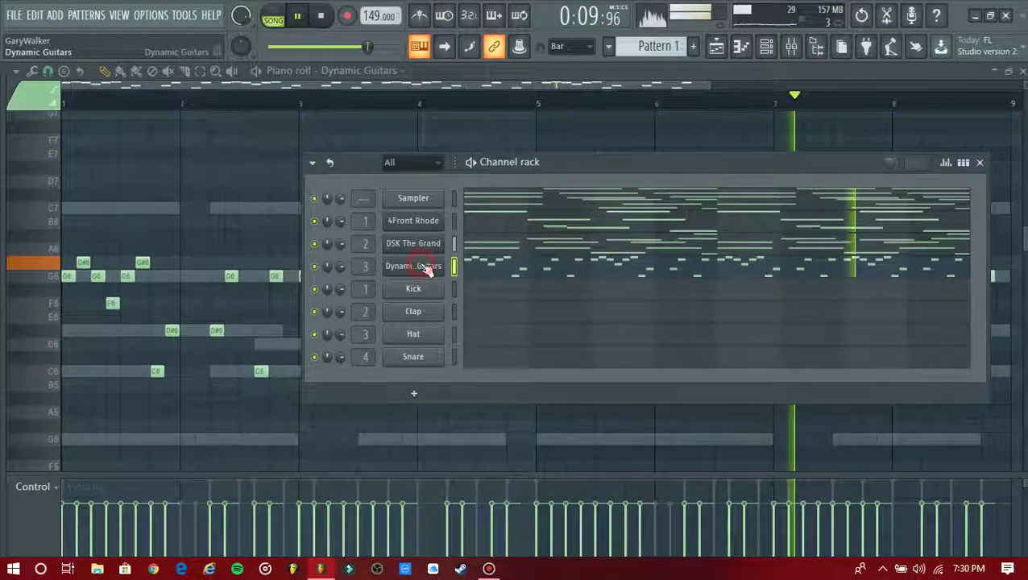
click(426, 267)
click(425, 357)
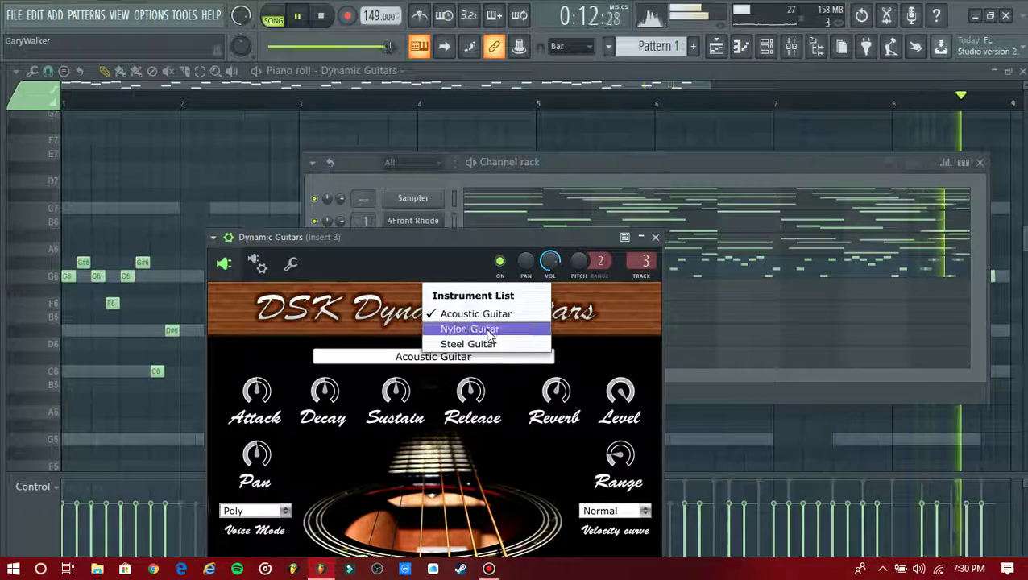
click(487, 331)
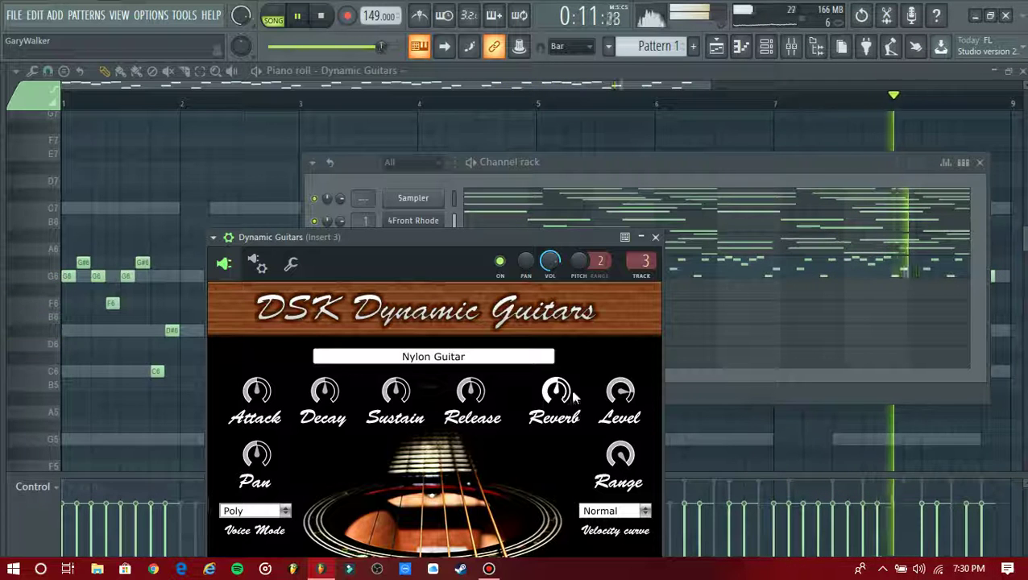
click(655, 237)
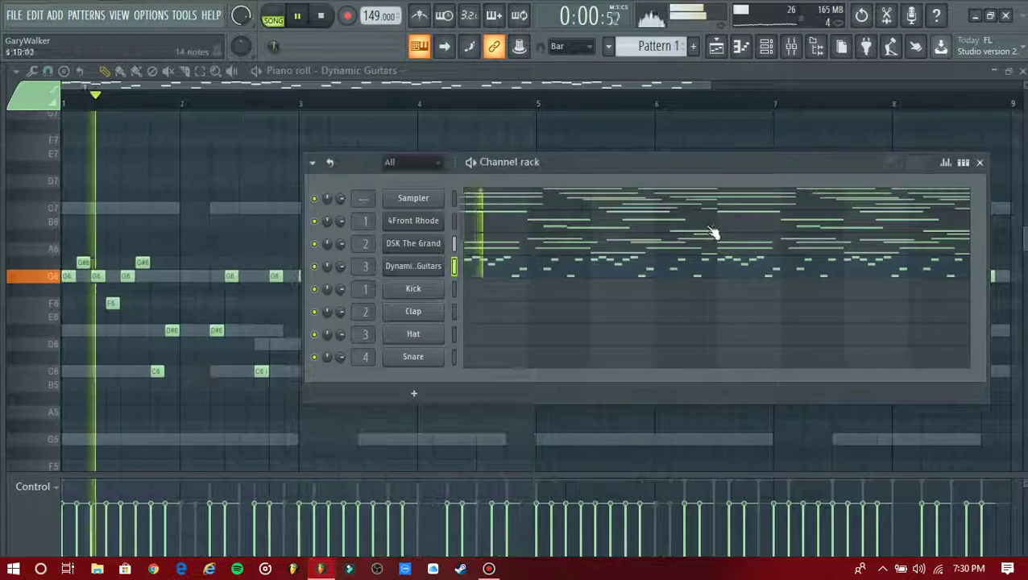
click(979, 161)
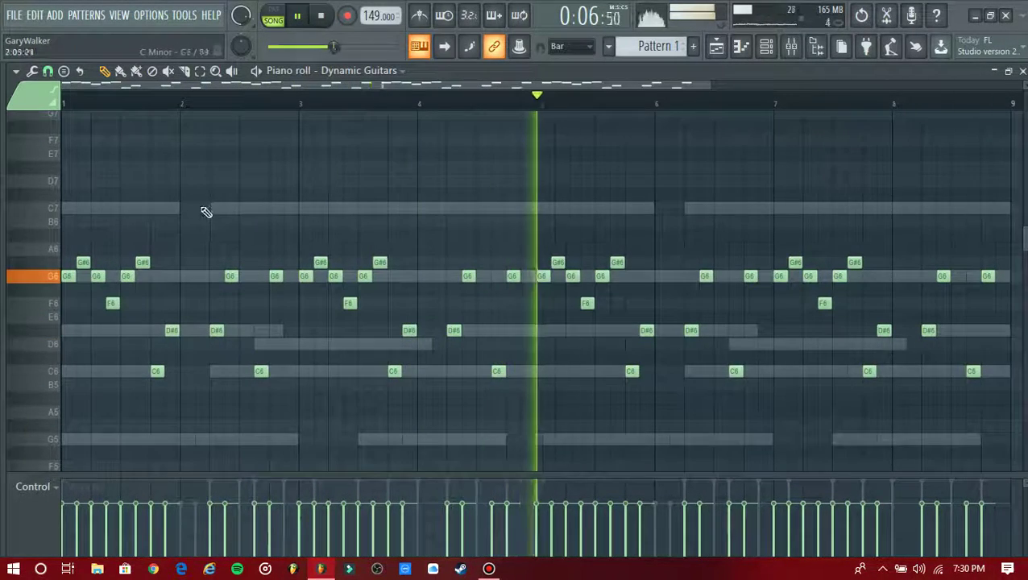
Add one-bar sustained notes below the riff: G5 and D5 in bar 1, G#5 in bar 2 and D#5 in bar 3
scroll(203, 222, down, 4)
drag(96, 278, 177, 301)
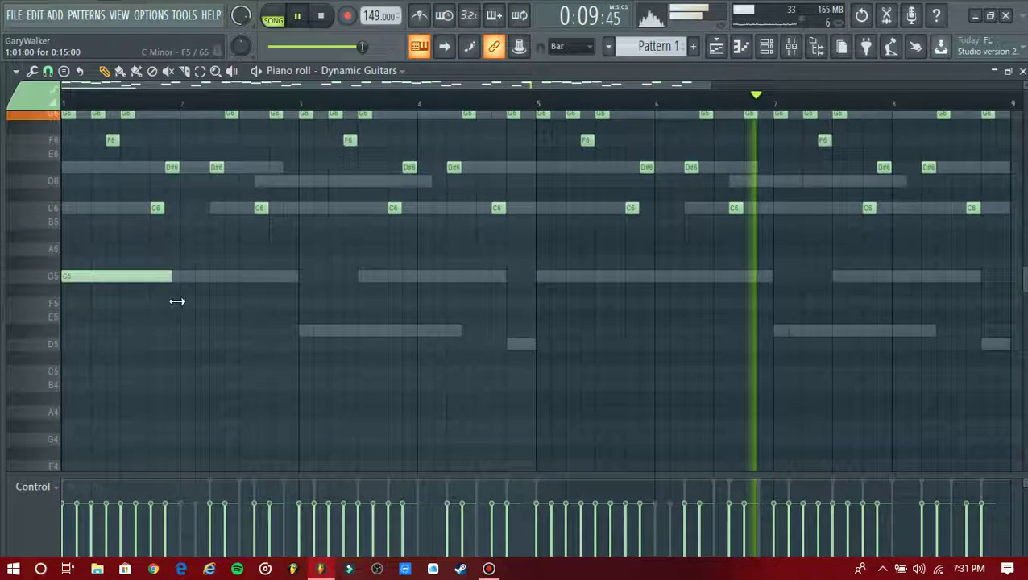
click(110, 346)
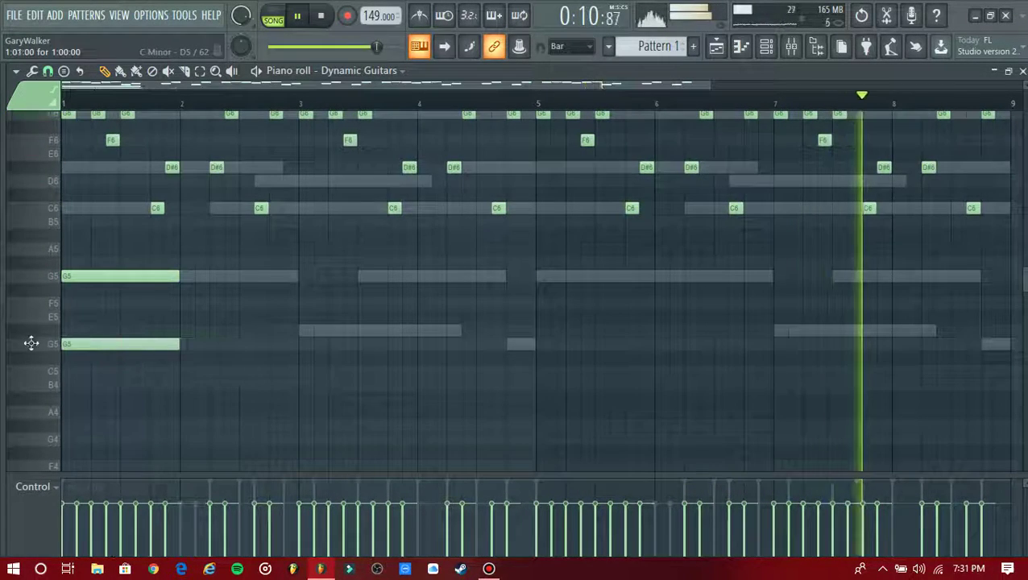
click(180, 259)
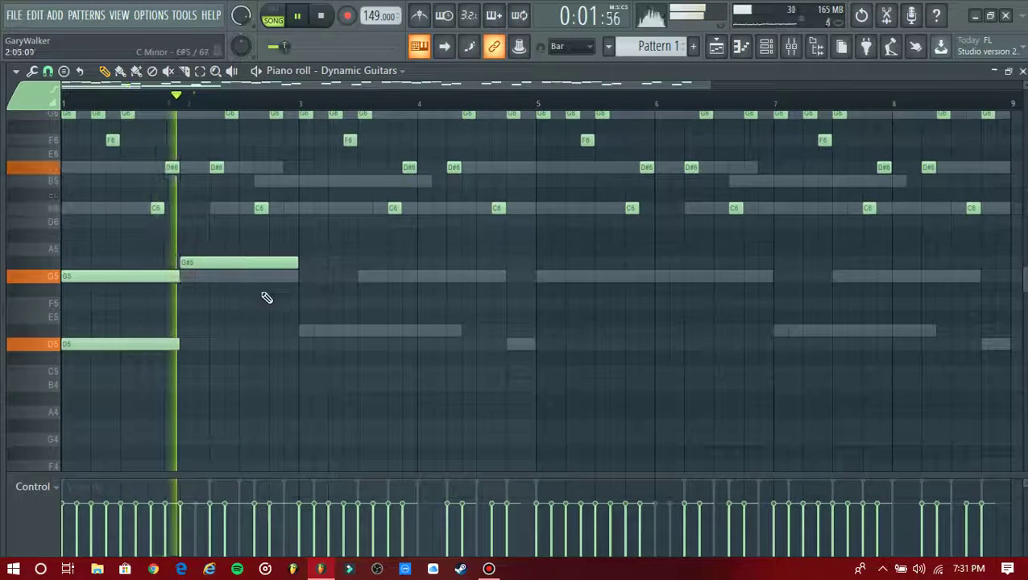
click(301, 334)
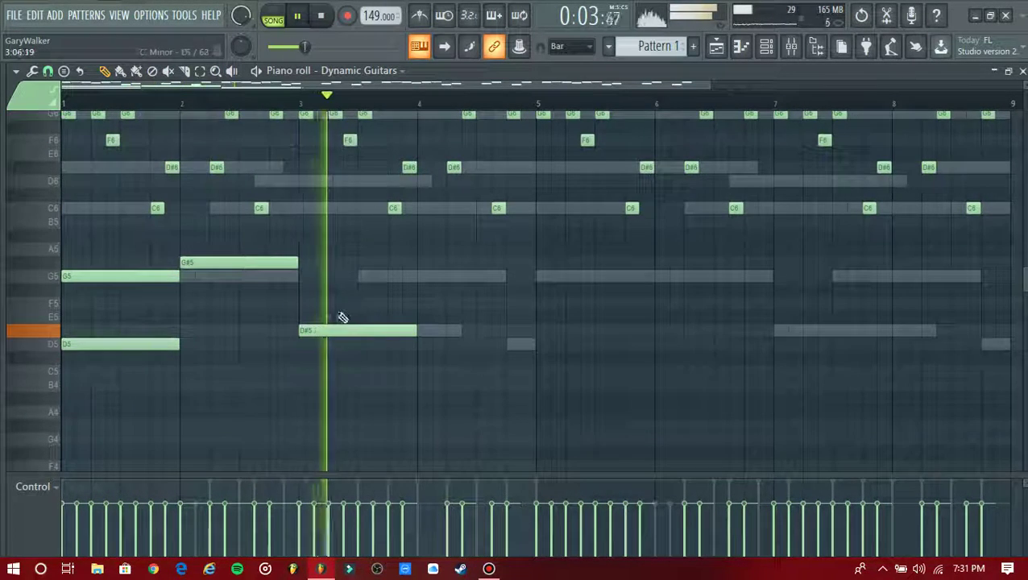
Complete the sustained harmony with C5 in bar 2, C5 and G5 in bar 4, and G#4 in bar 3
click(181, 371)
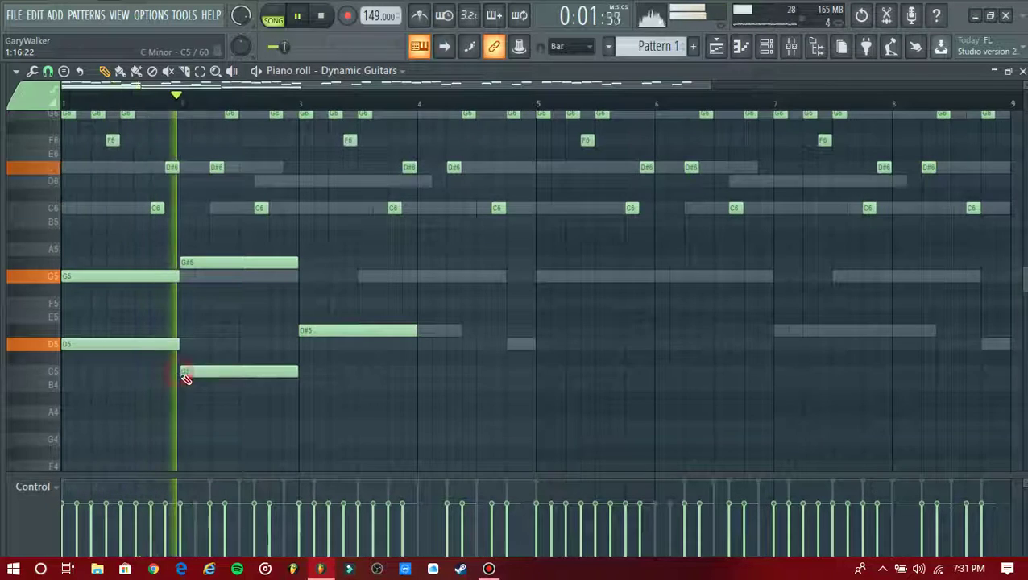
click(418, 372)
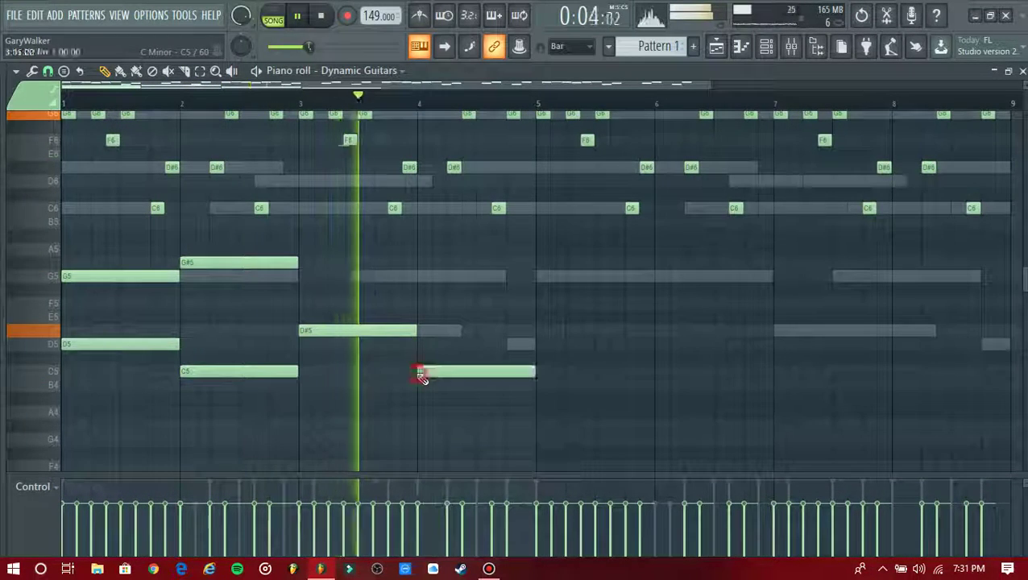
click(418, 276)
key(space)
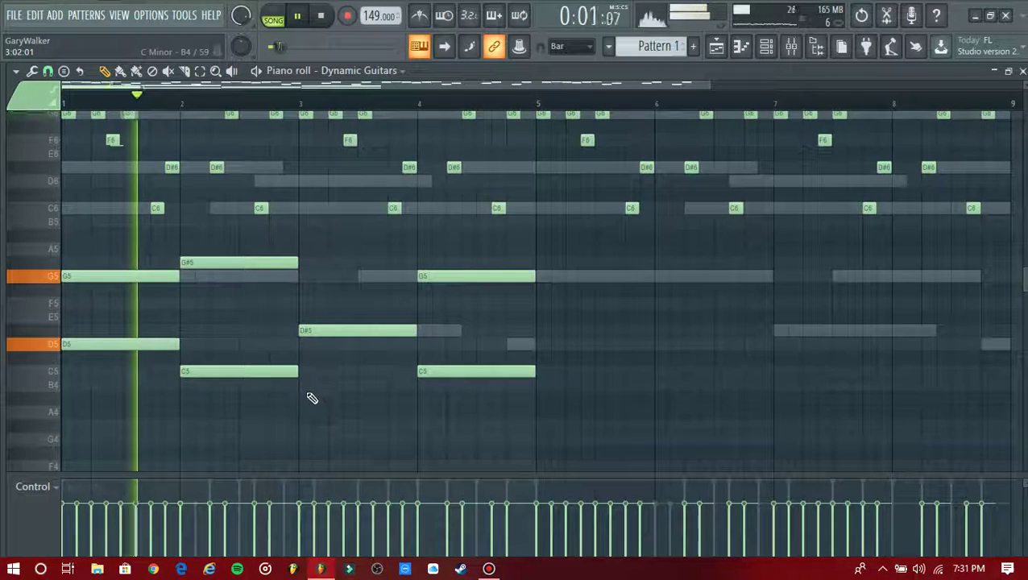
click(300, 425)
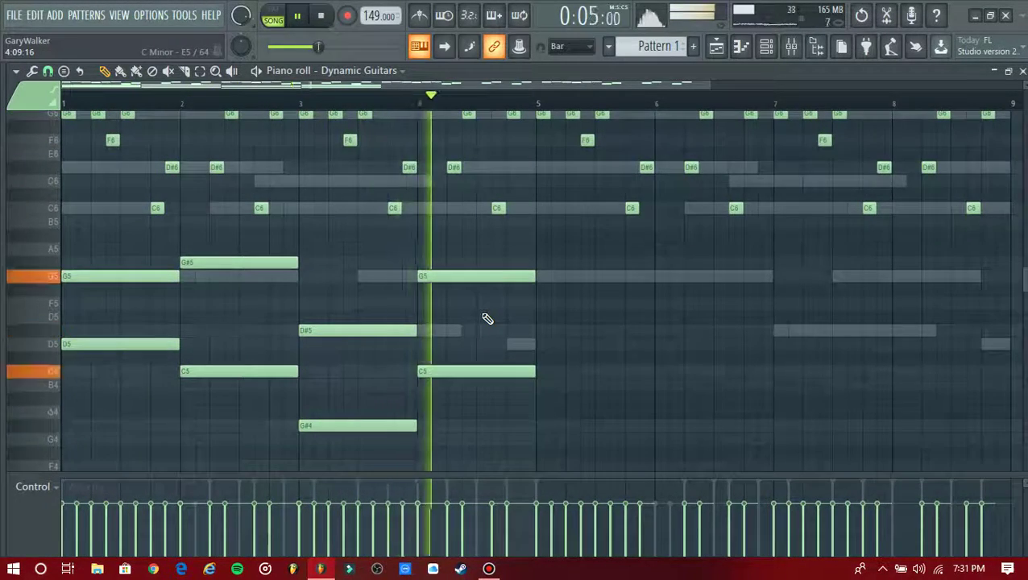
Delete the guitar riff notes in bars 5 to 8
scroll(554, 322, up, 4)
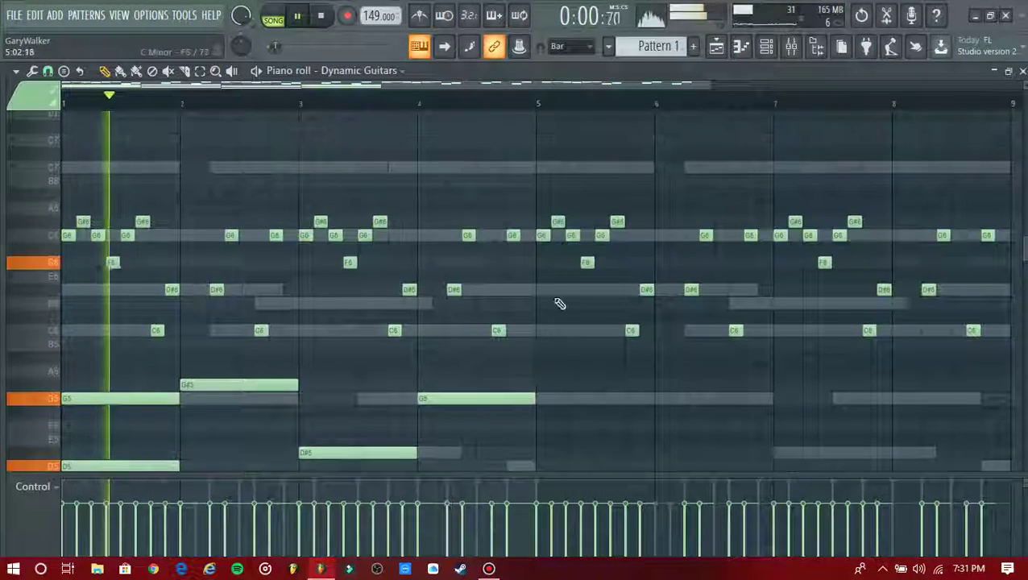
drag(539, 182, 1002, 411)
key(Delete)
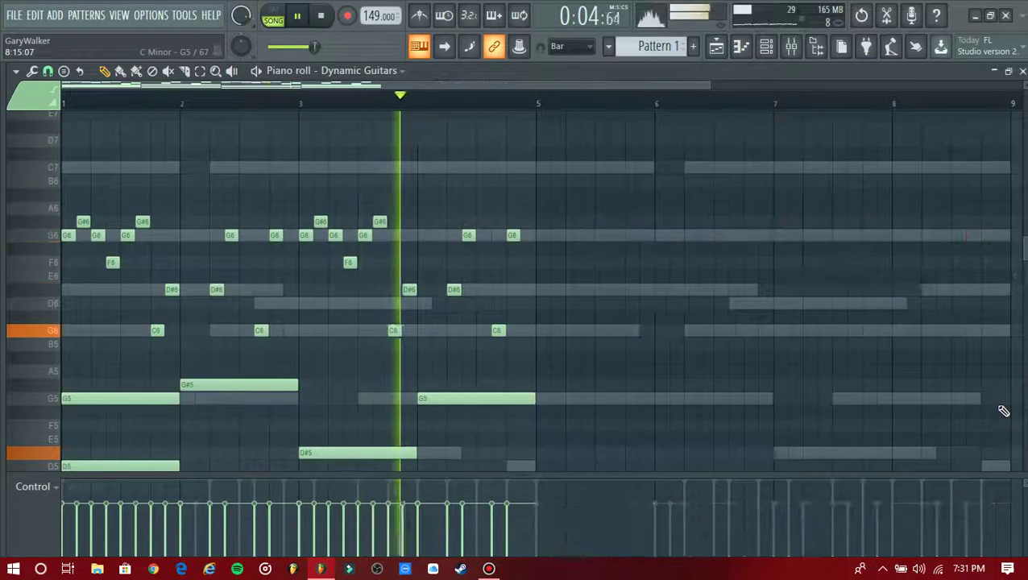
Duplicate all Dynamic Guitars notes from bars 1 to 4 into bars 5 to 8
key(ctrl+a)
key(ctrl+b)
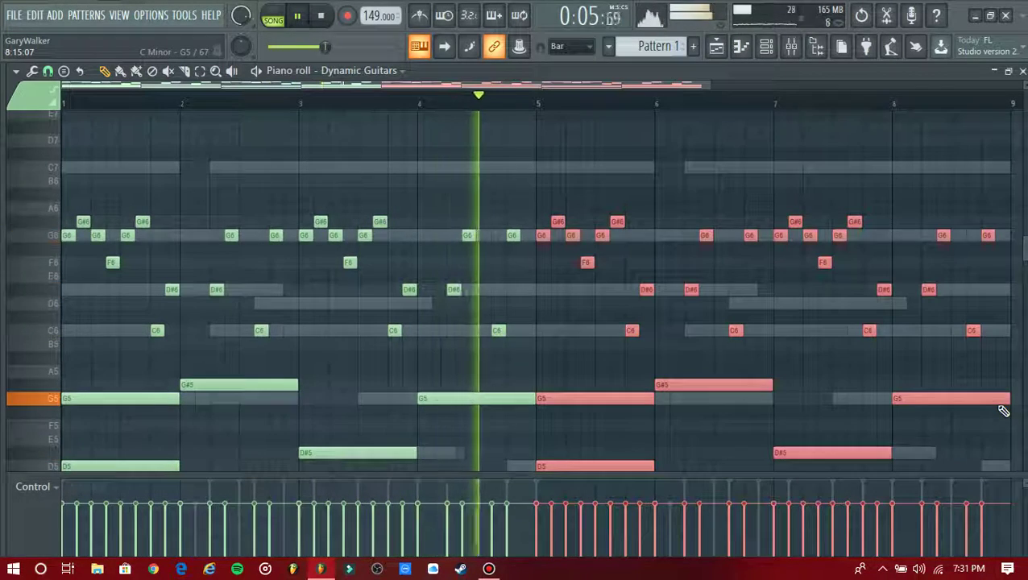
click(700, 153)
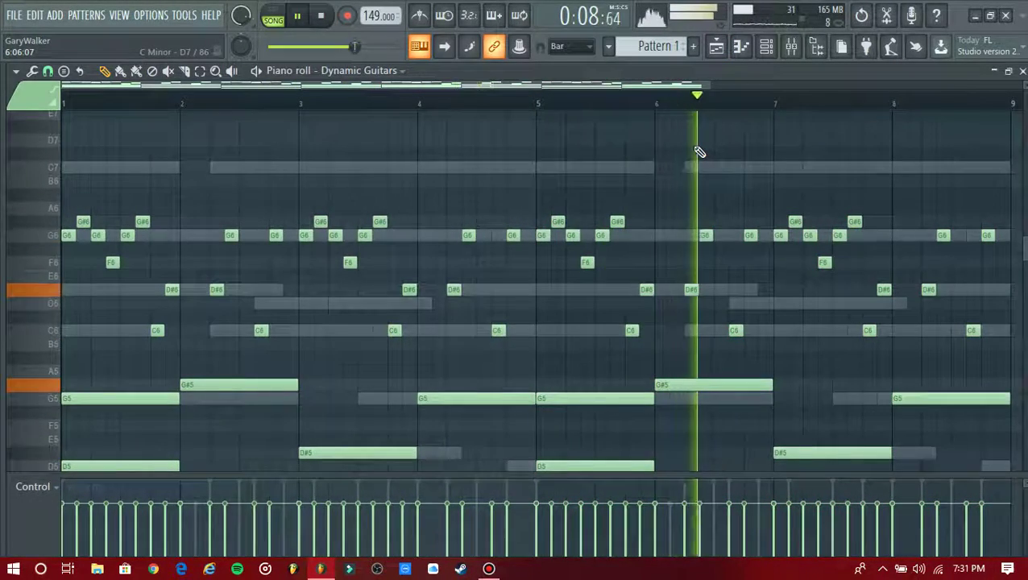
Return to the arrangement and delete the empty Sampler channel
key(F7)
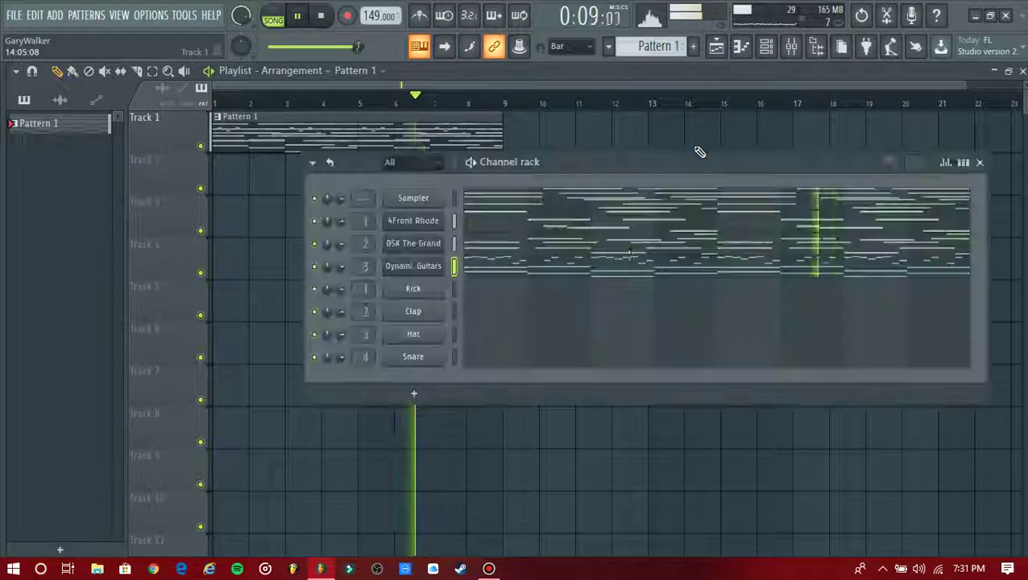
right_click(418, 204)
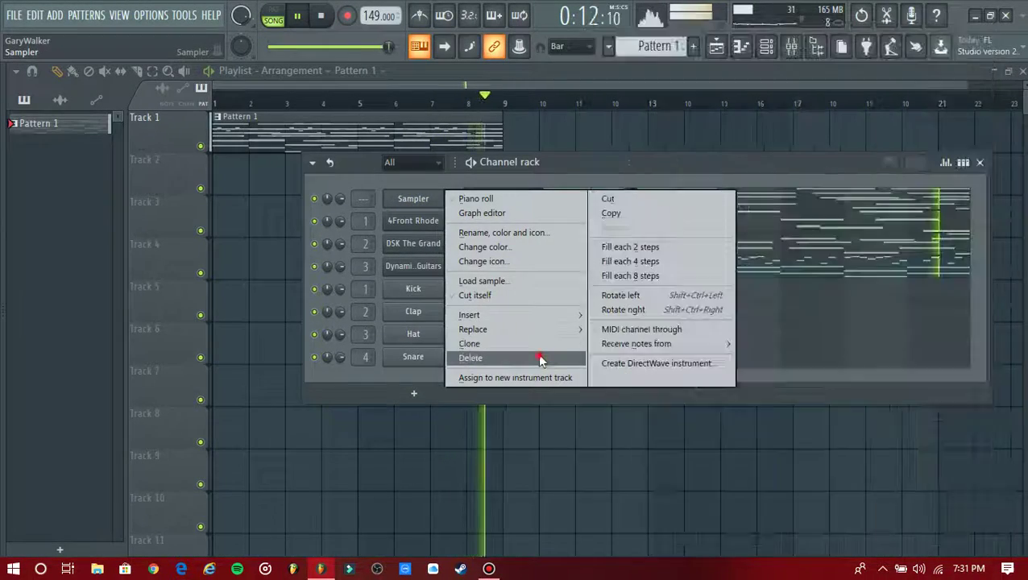
click(539, 355)
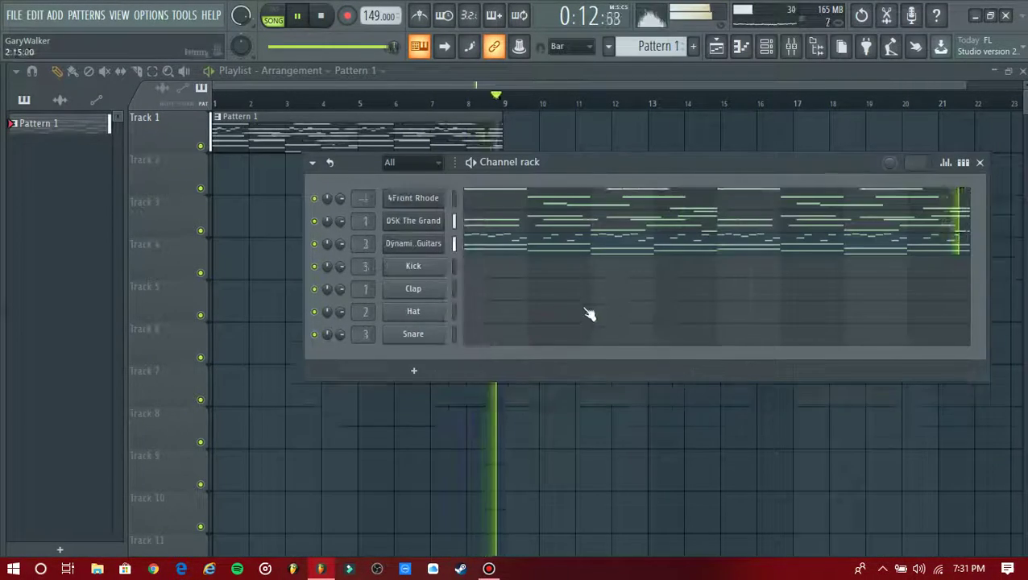
Find B (Jumpman 808) in the 808s folder of OWEN J'S MAIN STASH 2.0 and load it in place of the Clap sample
key(alt+F8)
scroll(68, 270, up, 8)
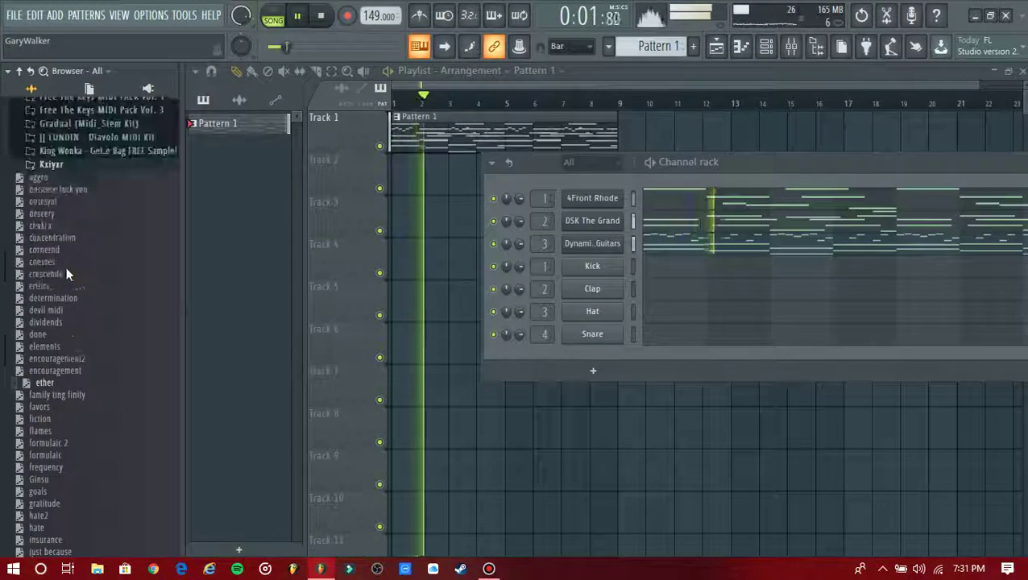
click(72, 250)
scroll(80, 338, up, 4)
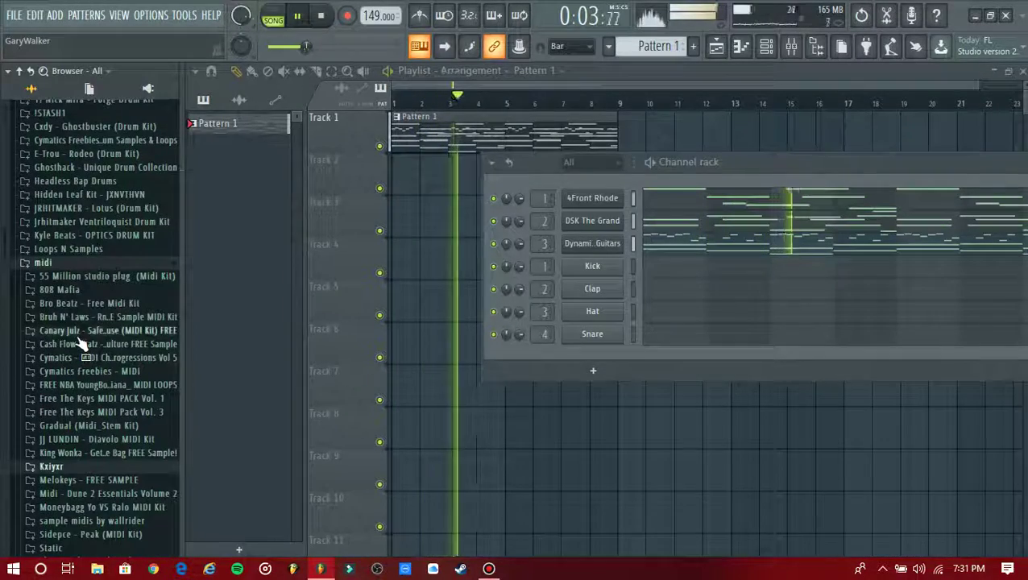
key(alt+F8)
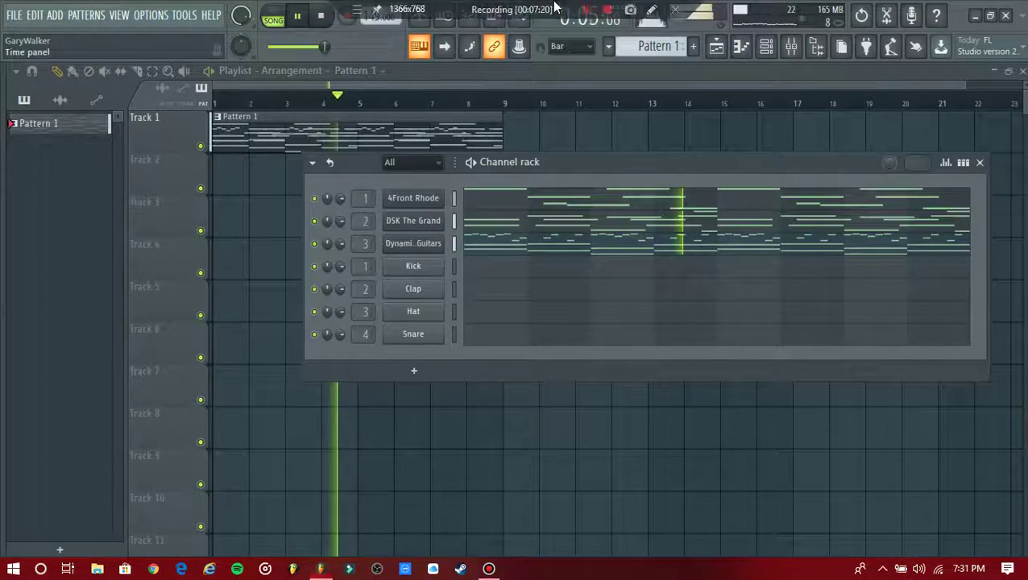
key(alt+F8)
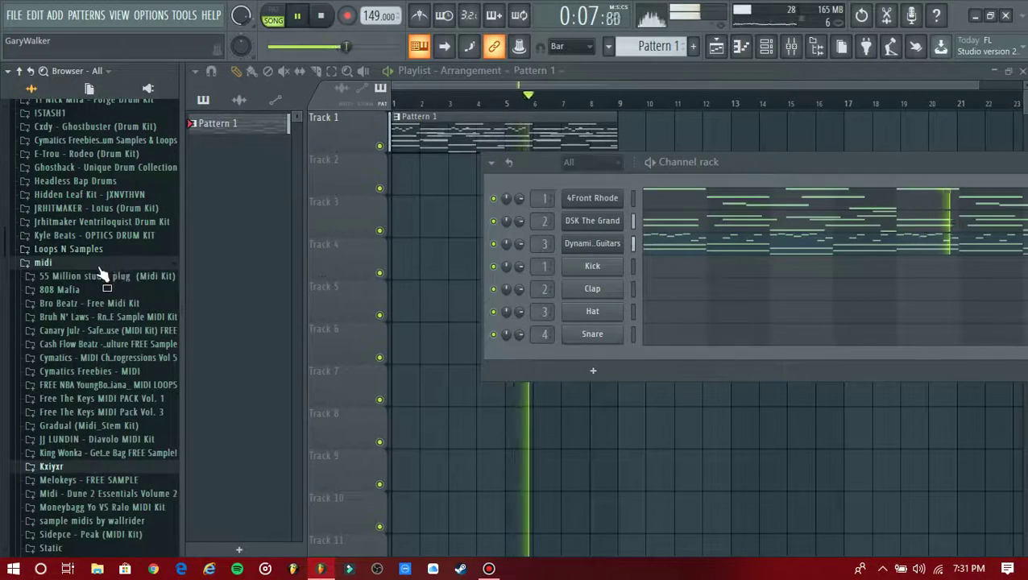
click(99, 267)
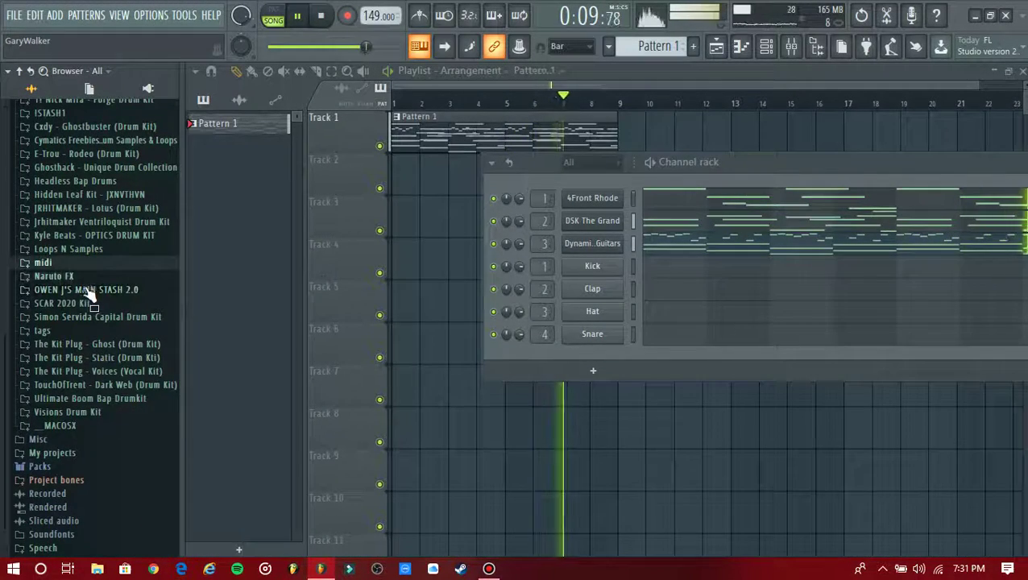
click(89, 291)
scroll(77, 296, down, 2)
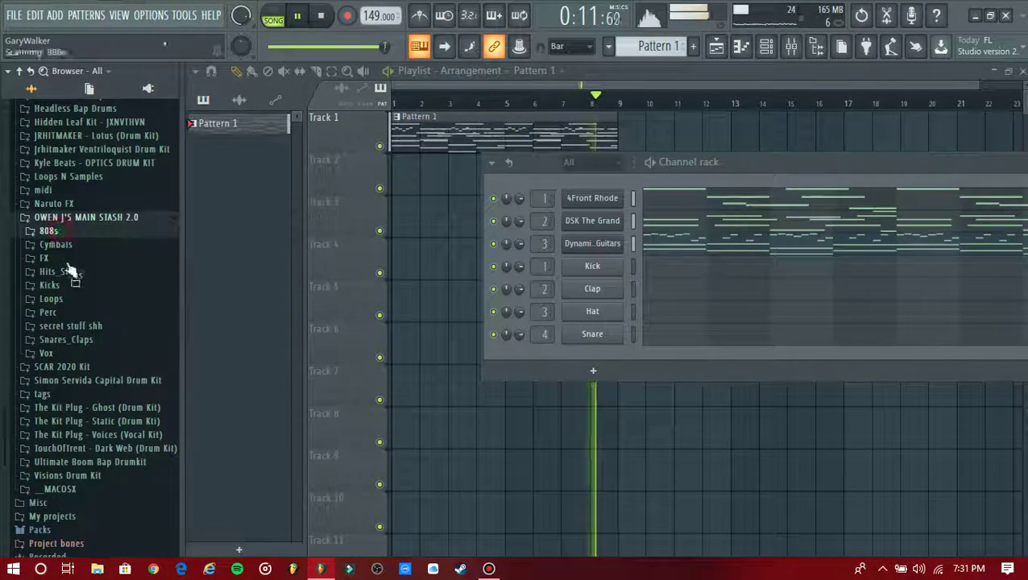
scroll(78, 300, down, 4)
click(72, 271)
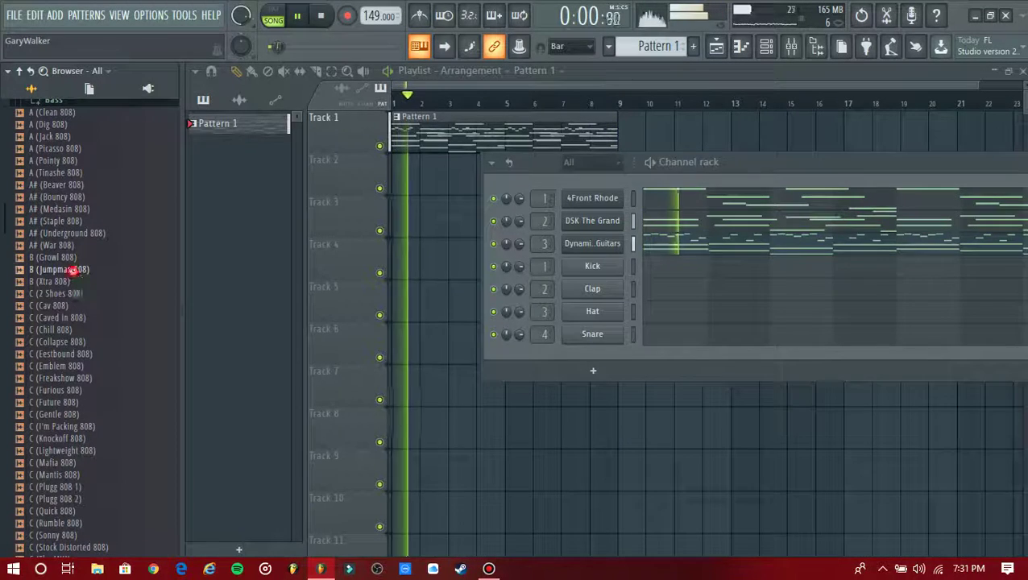
drag(283, 290, 401, 289)
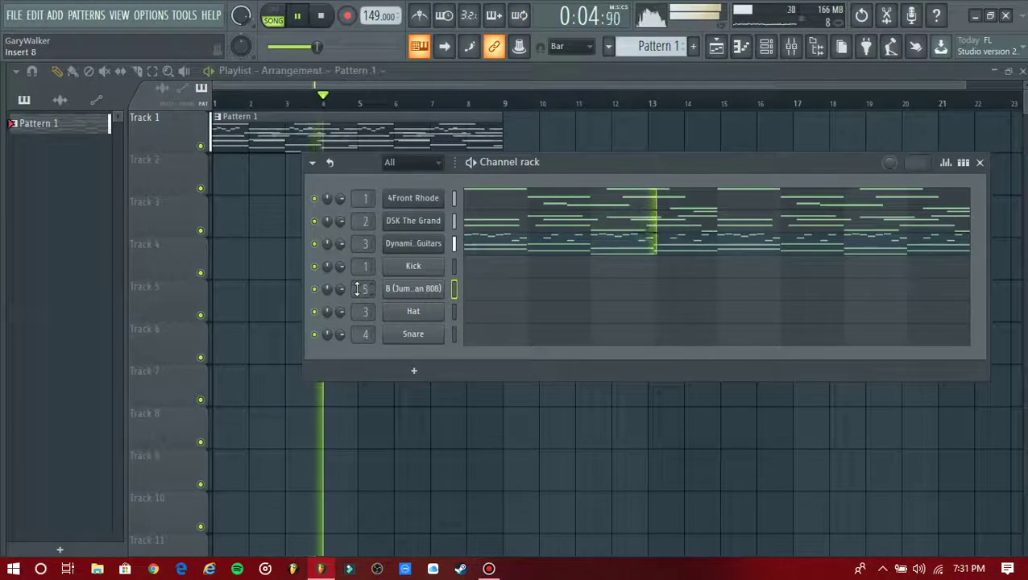
Route the Jumpman 808 to mixer track 7 and increase its sample trim
click(427, 290)
drag(299, 289, 332, 216)
drag(586, 409, 566, 369)
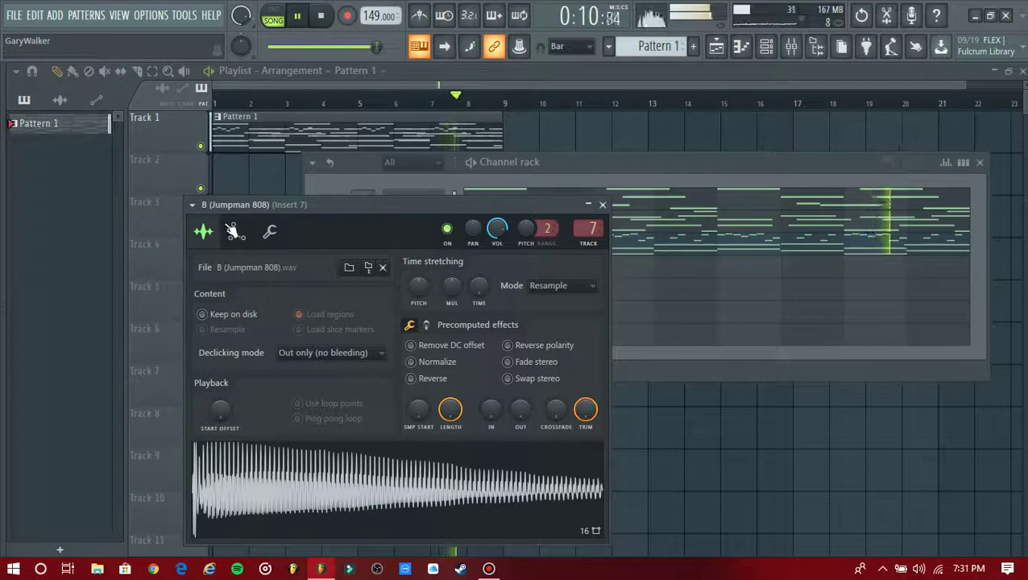
Enable the Jumpman 808's volume envelope, set its root note to B, and close its settings
click(234, 232)
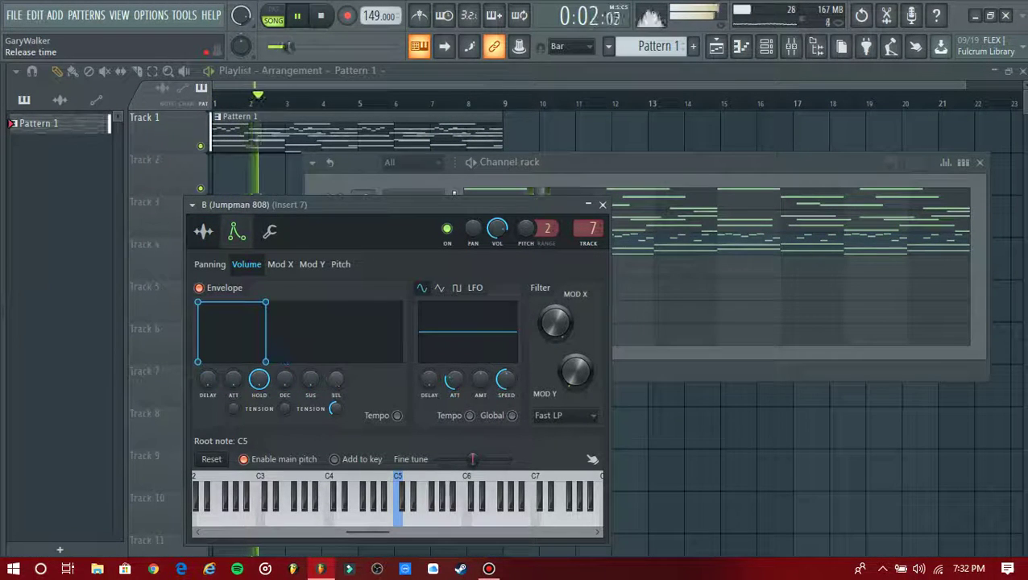
drag(387, 531, 300, 523)
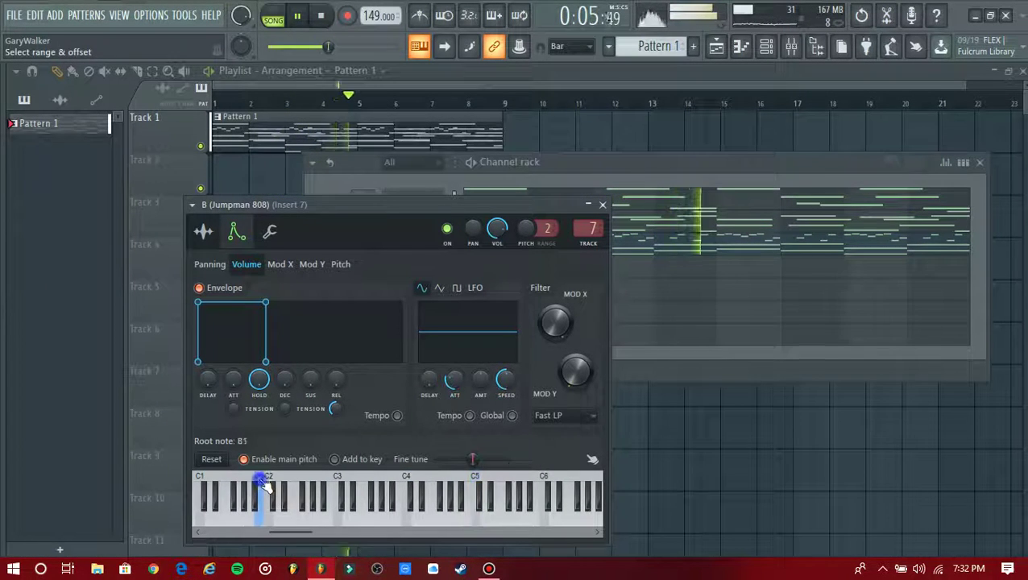
click(602, 206)
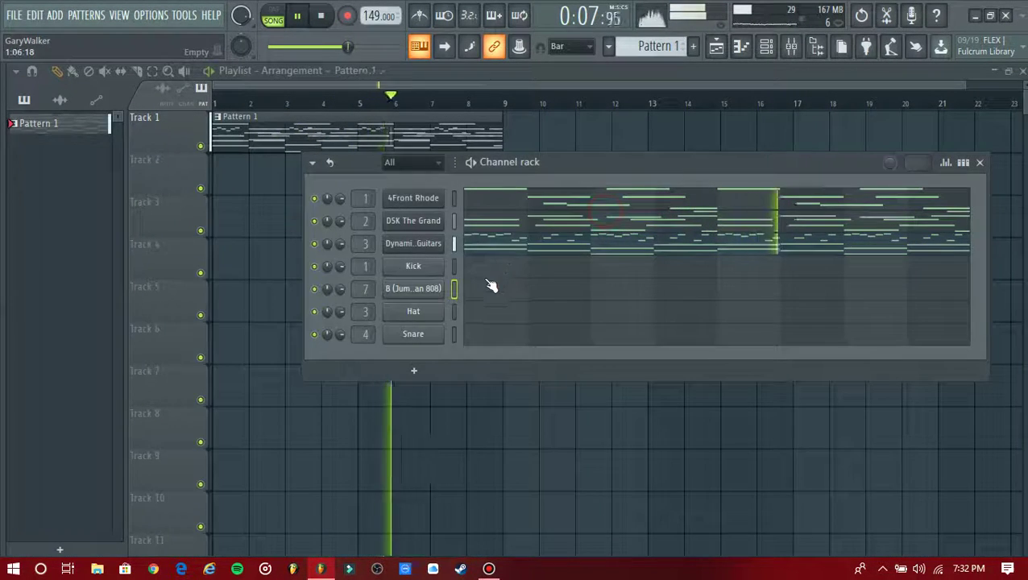
Write short D5 notes across bar 1 of the Jumpman 808's piano roll at full velocity
click(487, 292)
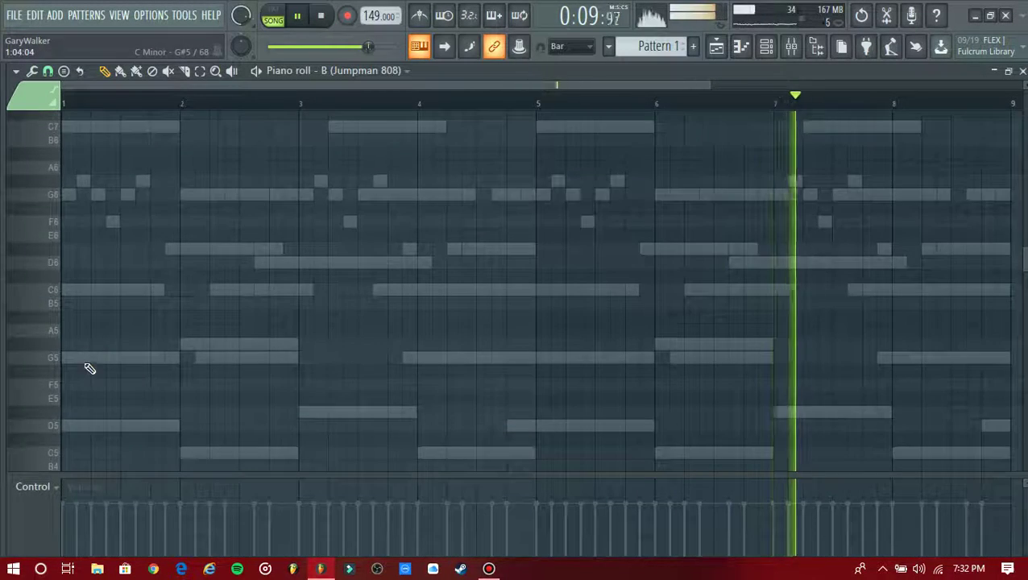
scroll(90, 367, down, 3)
click(89, 266)
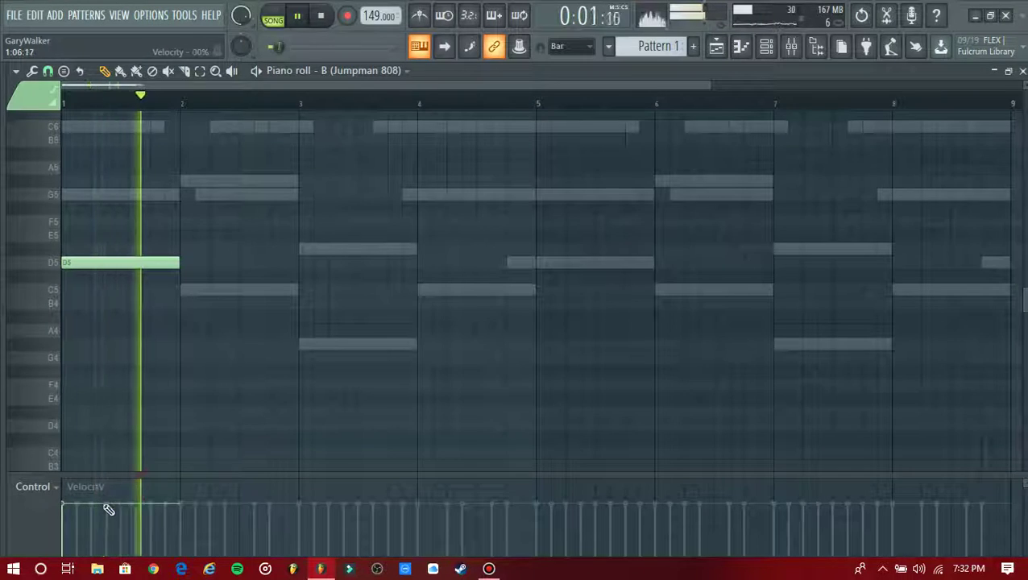
key(space)
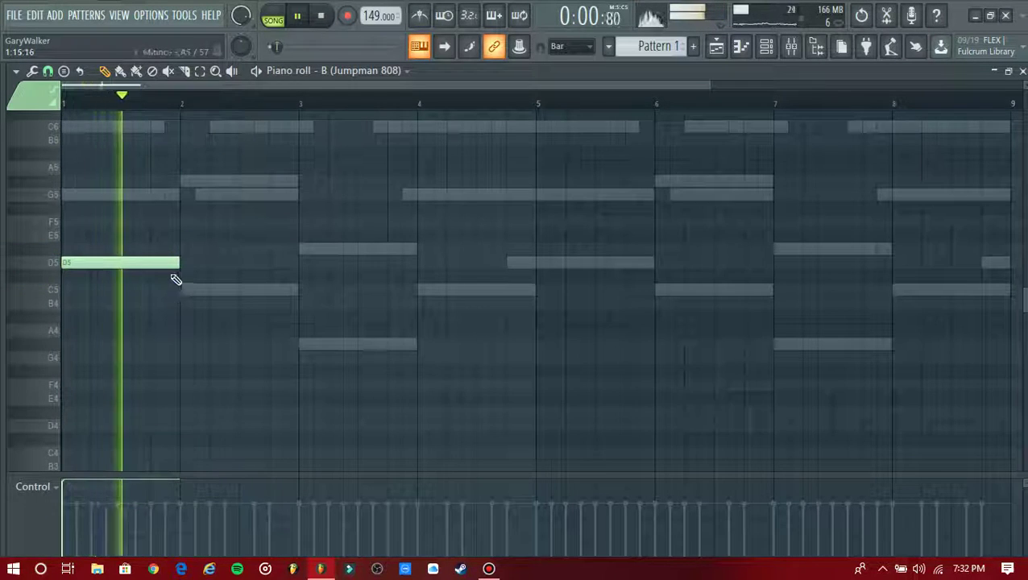
drag(180, 273, 73, 270)
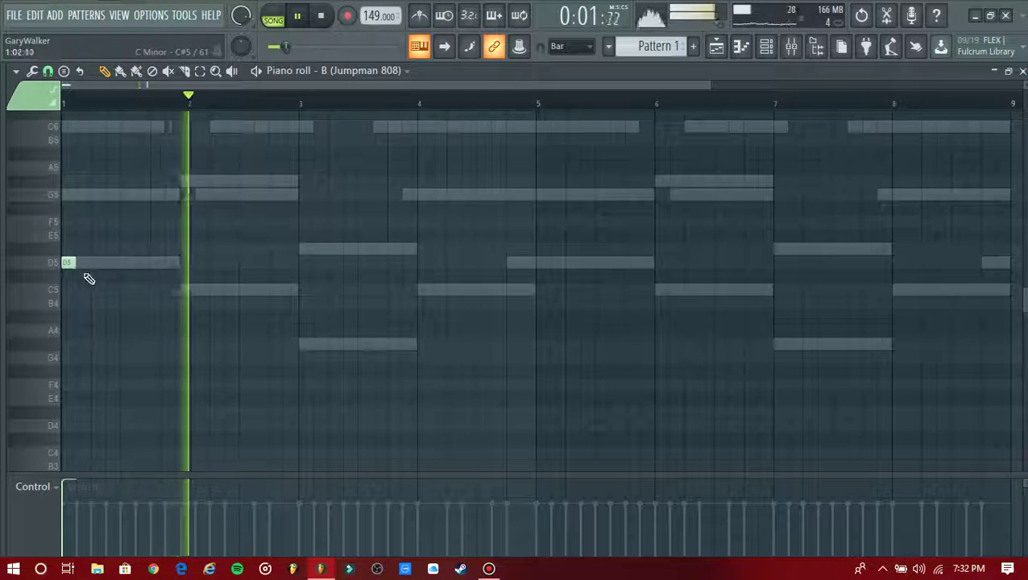
click(109, 270)
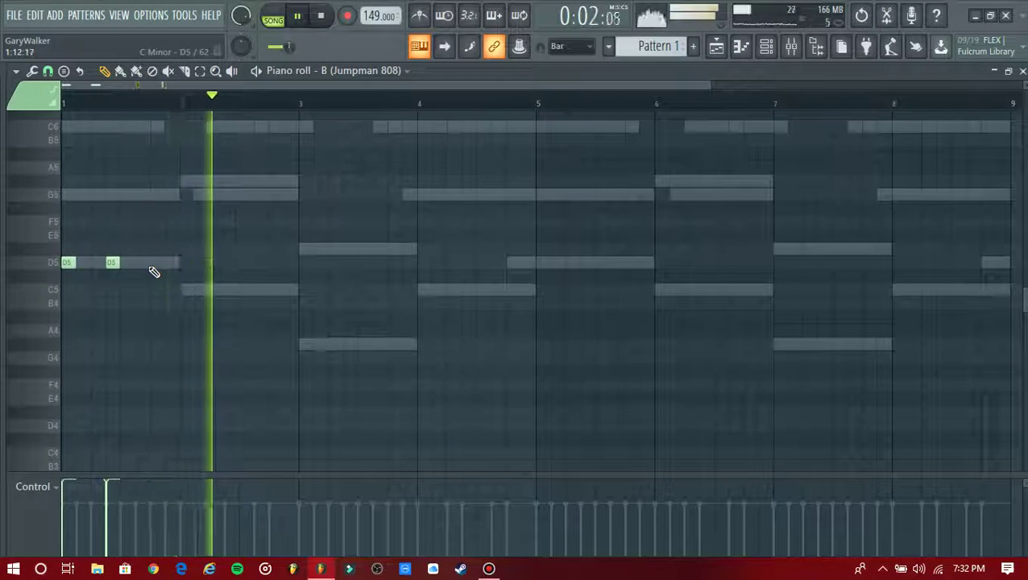
Continue the 808 line with two short C5 notes in bar 2, then D#5 and two G#4 notes in bar 3
click(214, 290)
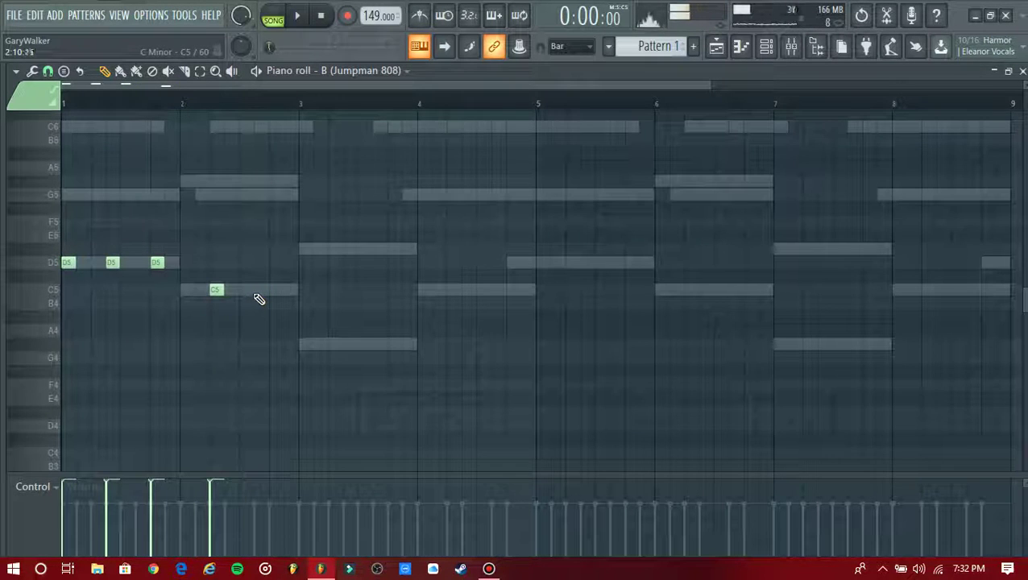
key(space)
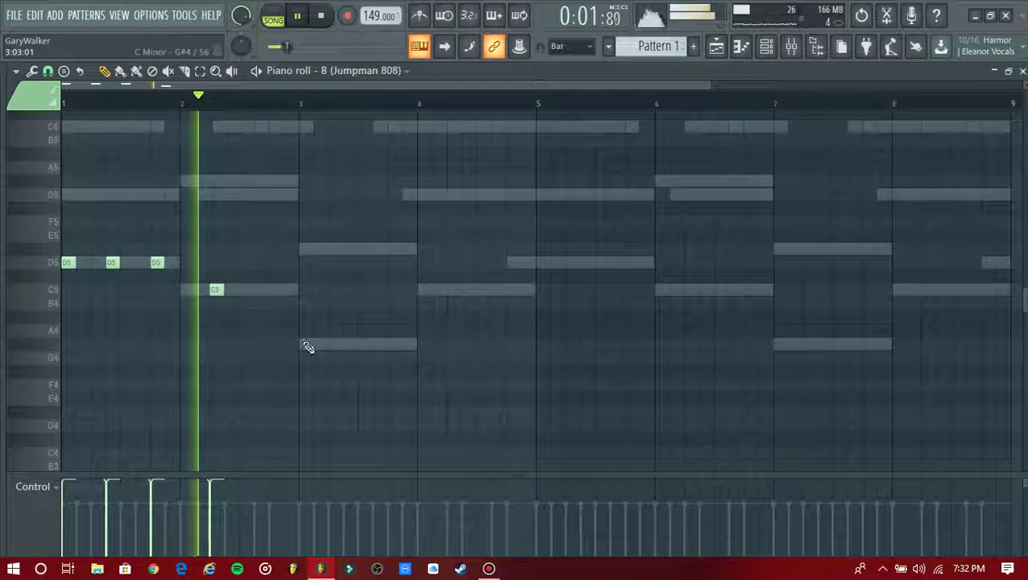
click(270, 292)
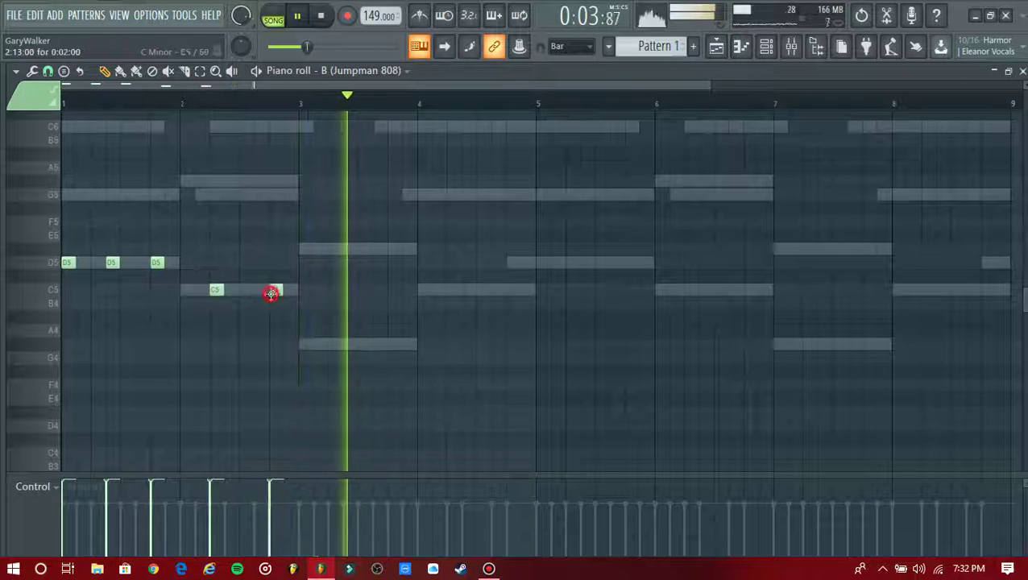
click(301, 250)
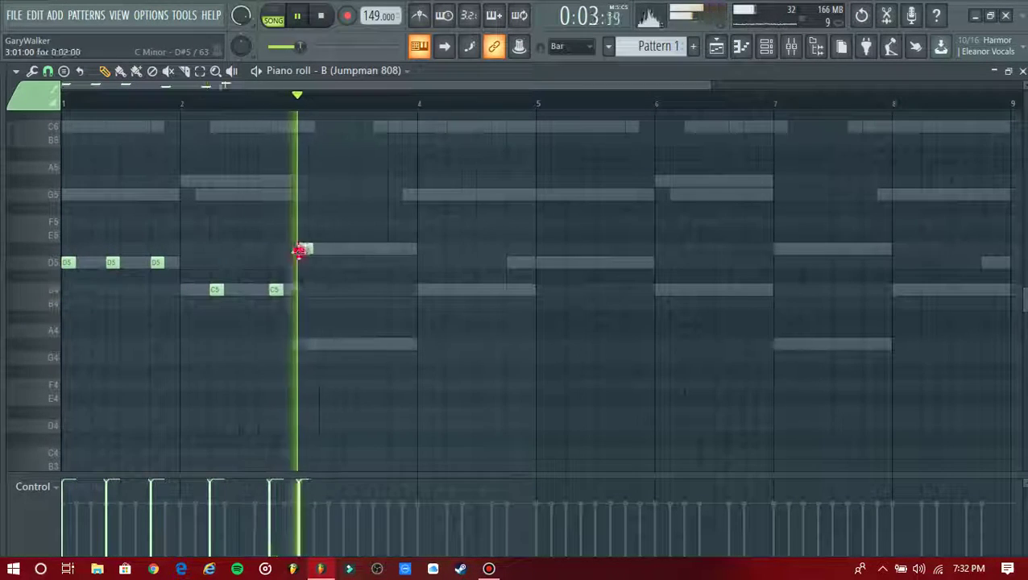
click(348, 345)
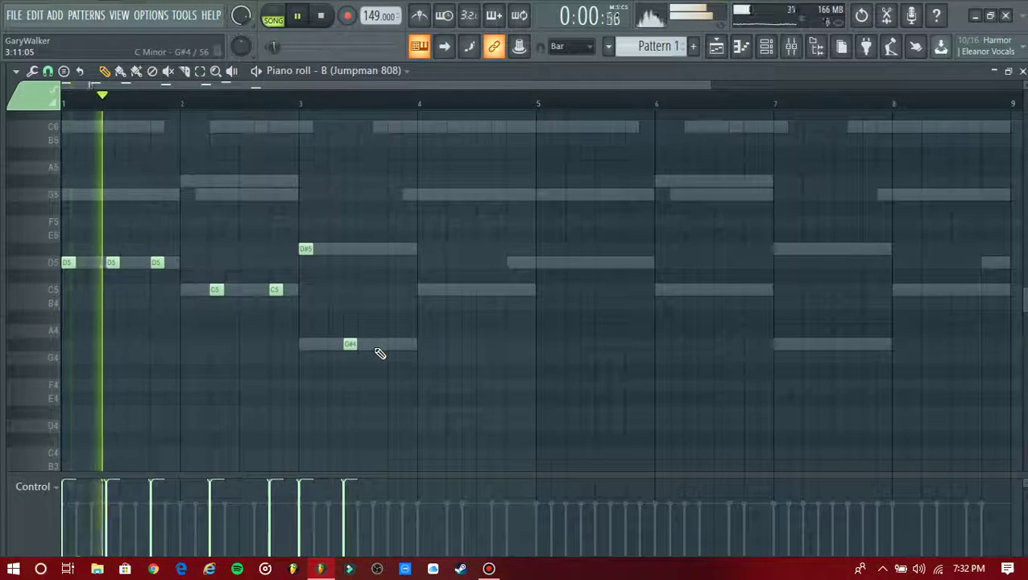
click(375, 345)
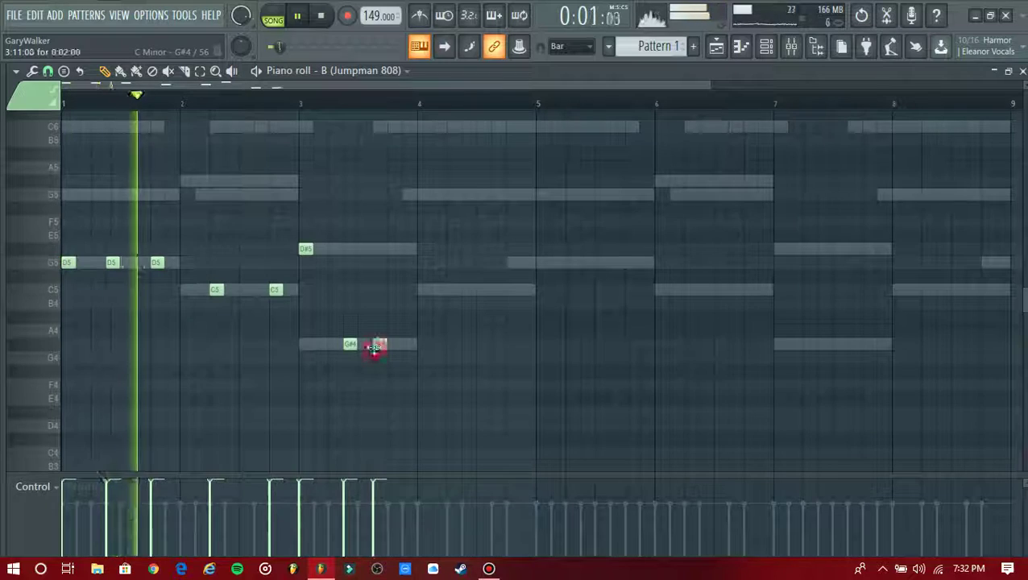
Add two short C5 notes in bar 4 of the 808 line, leaving out a trial D5 at the bar's end
click(451, 291)
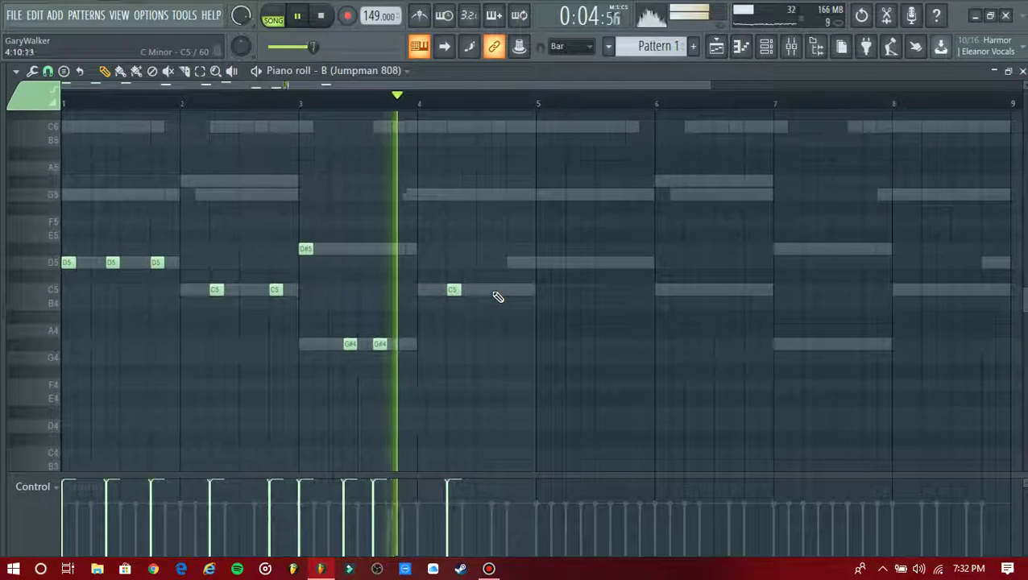
click(497, 290)
click(510, 264)
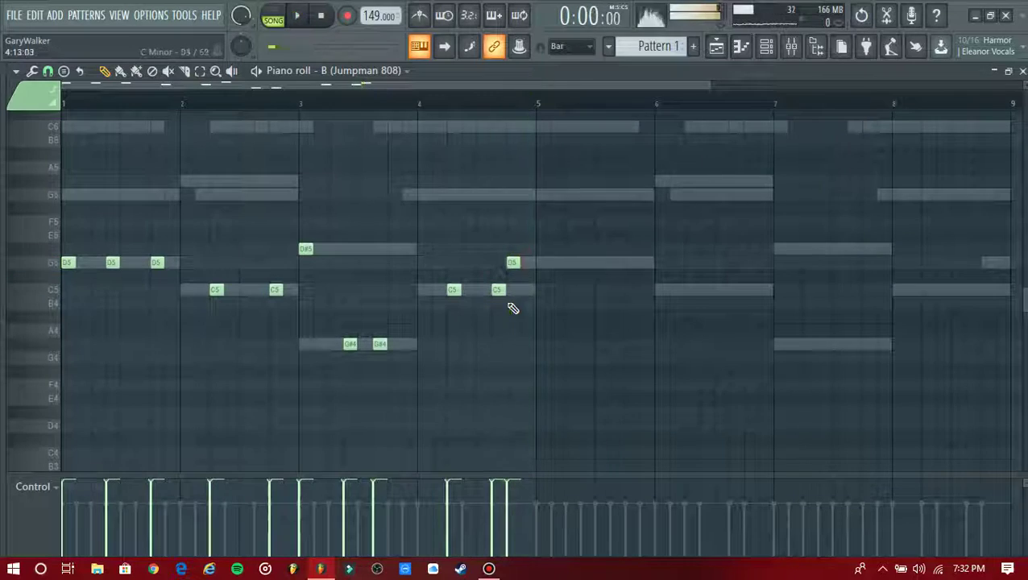
right_click(513, 263)
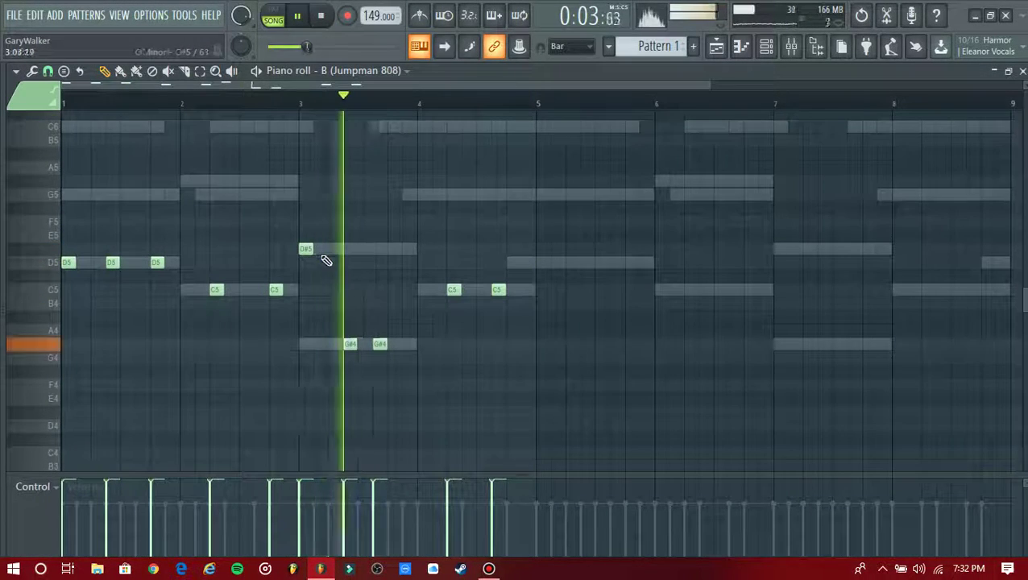
Lengthen the 808 notes in bars 3 and 4 so each runs up to the next note or bar end
drag(313, 250, 339, 261)
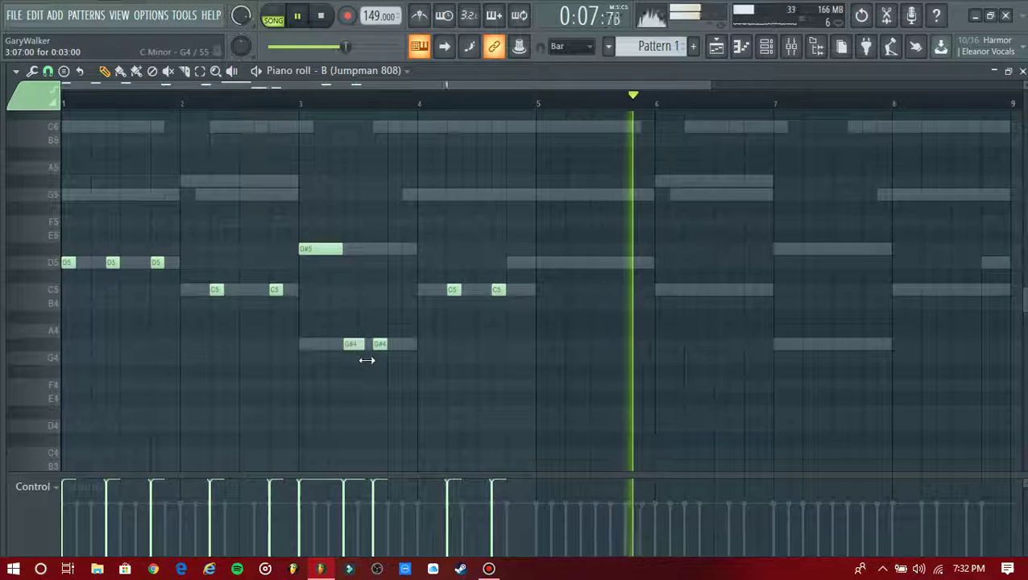
drag(367, 363, 420, 367)
drag(459, 292, 535, 305)
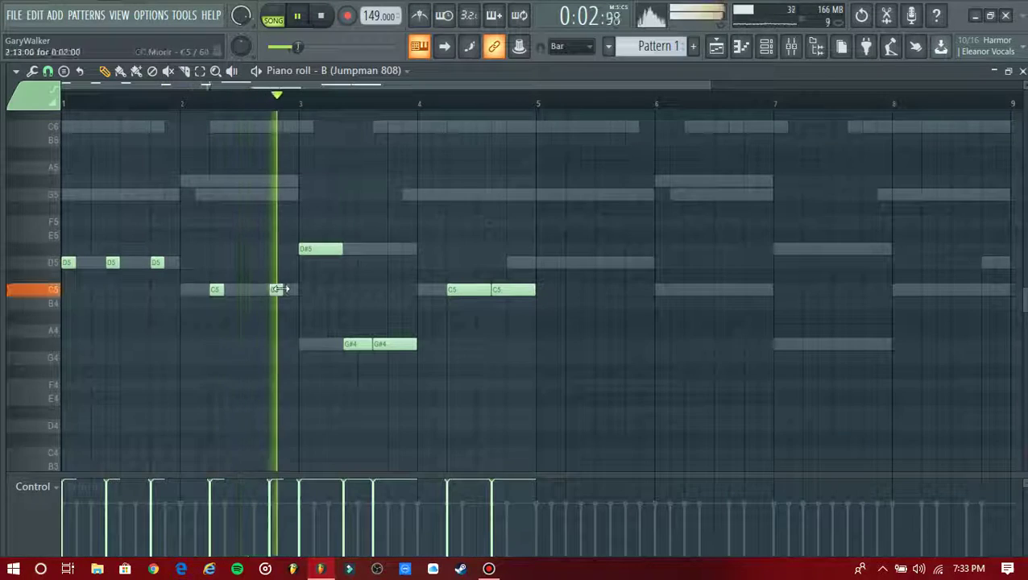
Lengthen the D5 and C5 808 notes in bars 1 and 2, keeping short gaps after the first note of each bar
drag(279, 289, 292, 292)
drag(227, 291, 257, 301)
drag(159, 264, 177, 266)
drag(251, 292, 262, 304)
drag(116, 264, 148, 280)
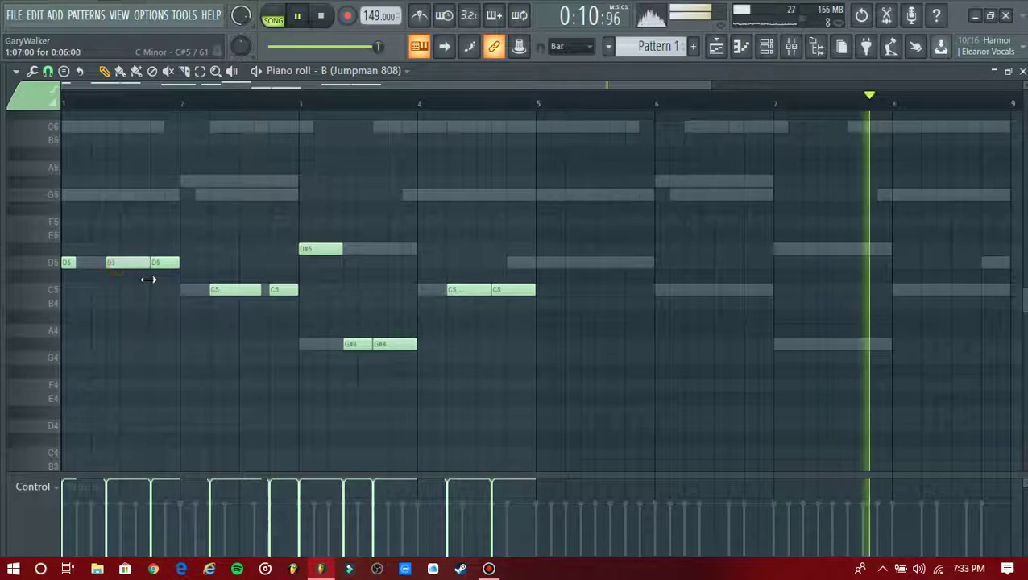
drag(76, 263, 98, 271)
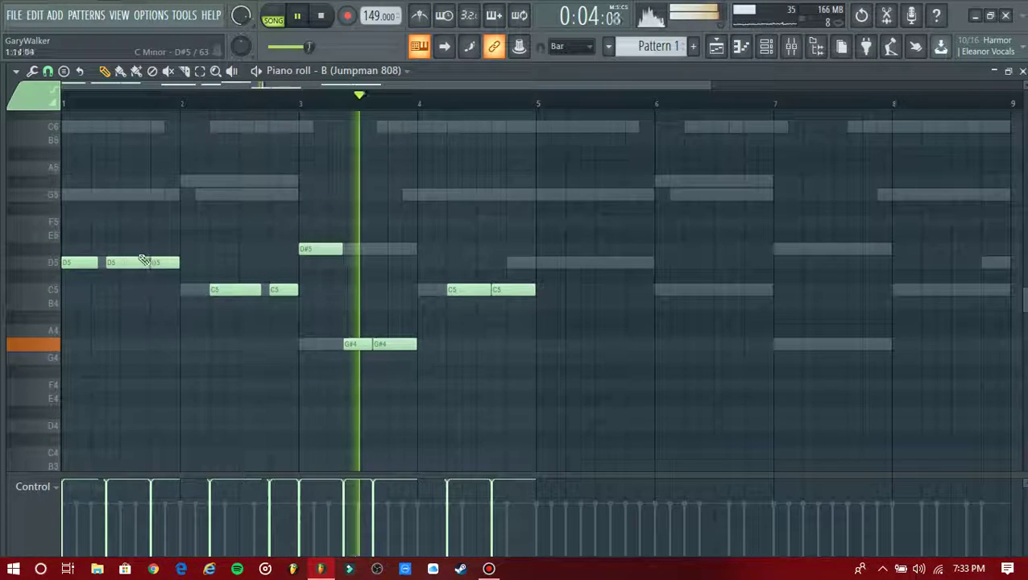
Lower all 808 notes except the two G#4 notes by one octave, and duplicate the four-bar line into bars 5–8
drag(50, 249, 58, 296)
key(ctrl+Down)
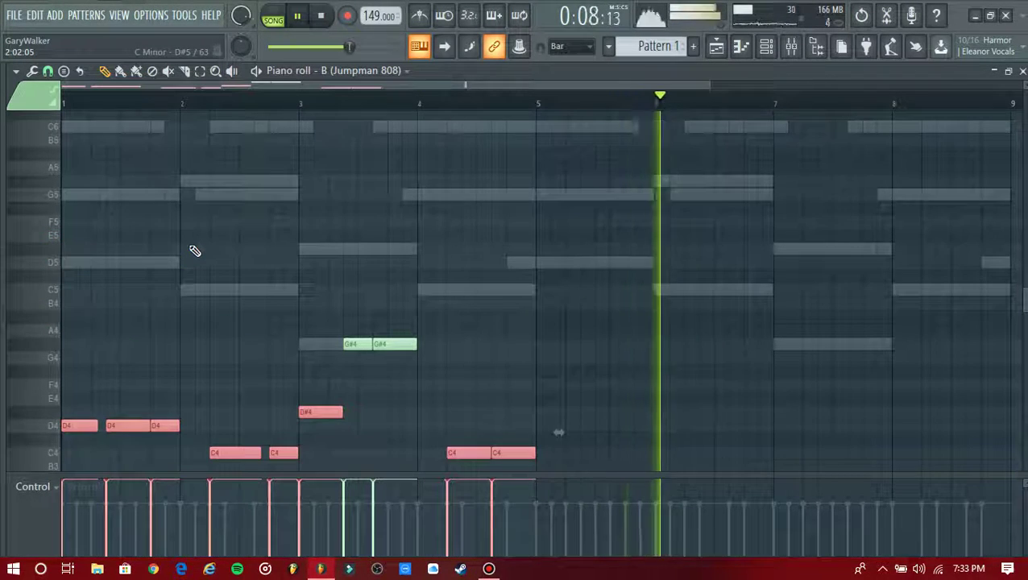
click(196, 242)
key(ctrl+b)
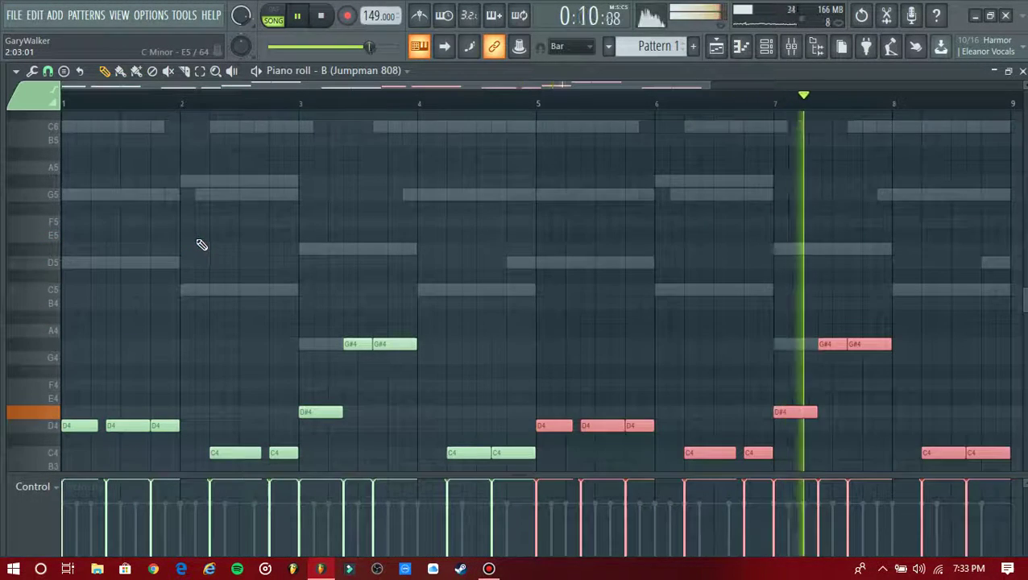
Transpose the whole eight-bar 808 line down two octaves and return to the channel rack
click(218, 241)
key(ctrl+Down)
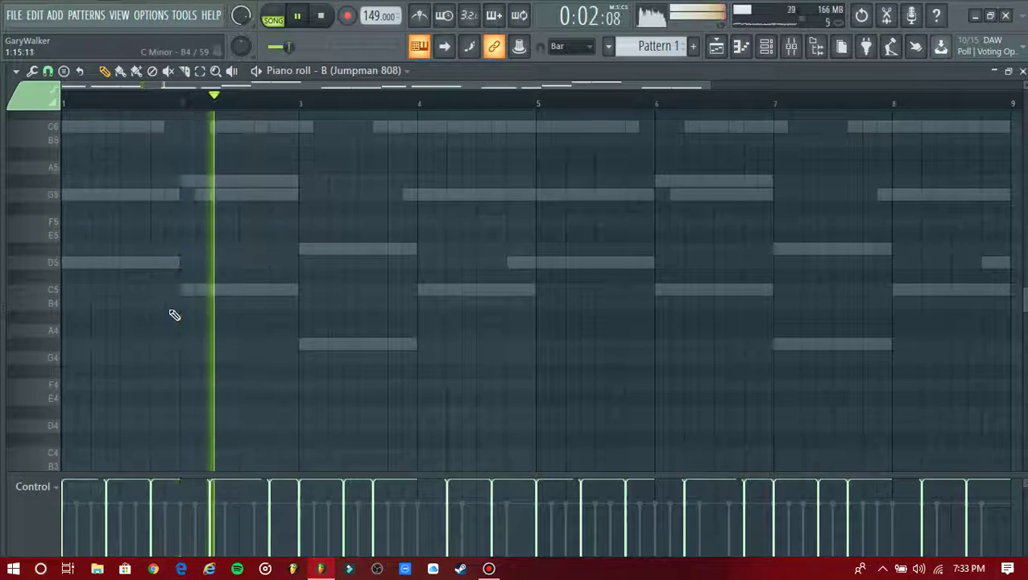
key(F5)
key(F6)
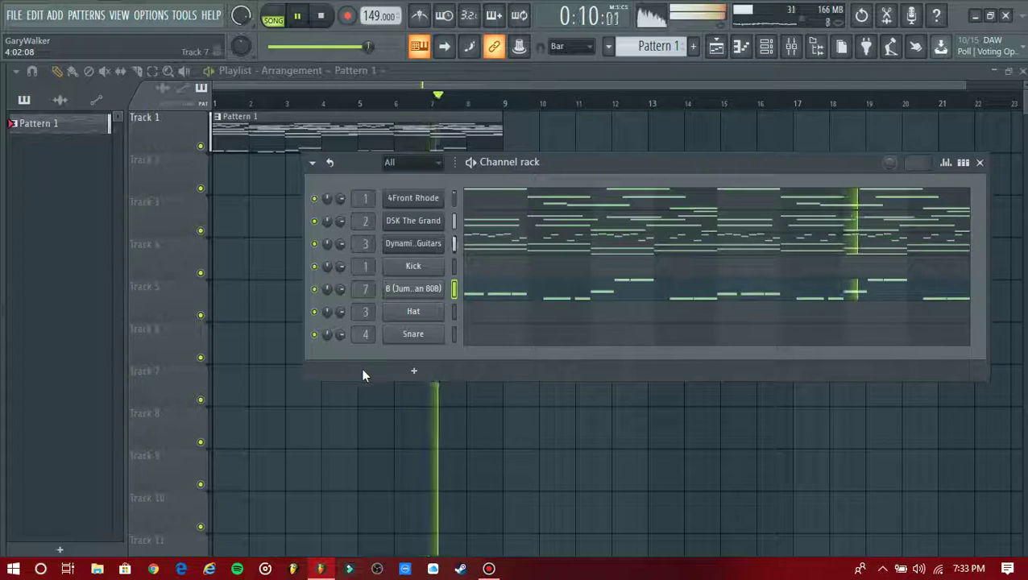
Turn the first C2 808 note in bars 6 and 8 into a short hit followed directly by a longer C2
click(814, 300)
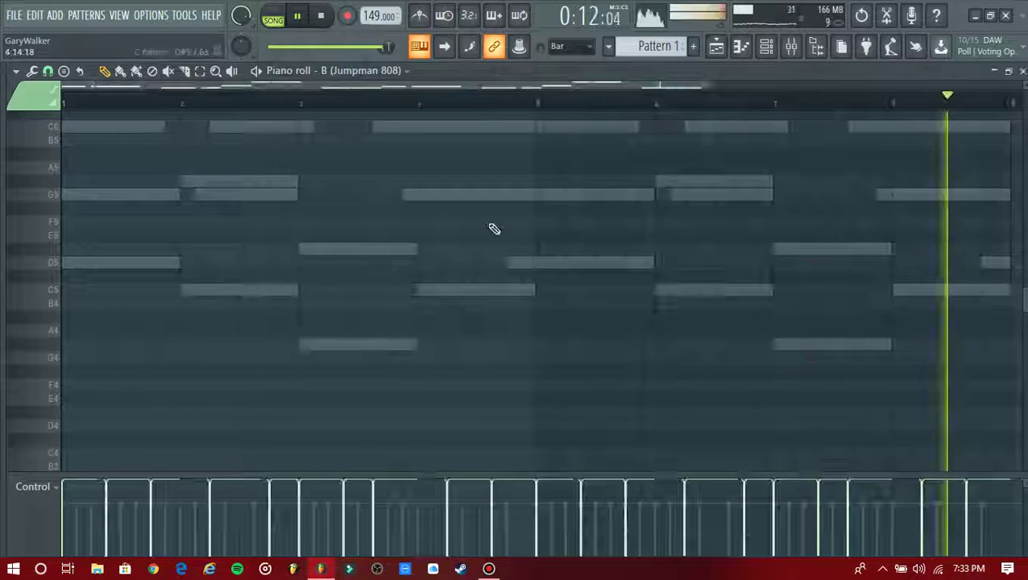
scroll(494, 237, down, 2)
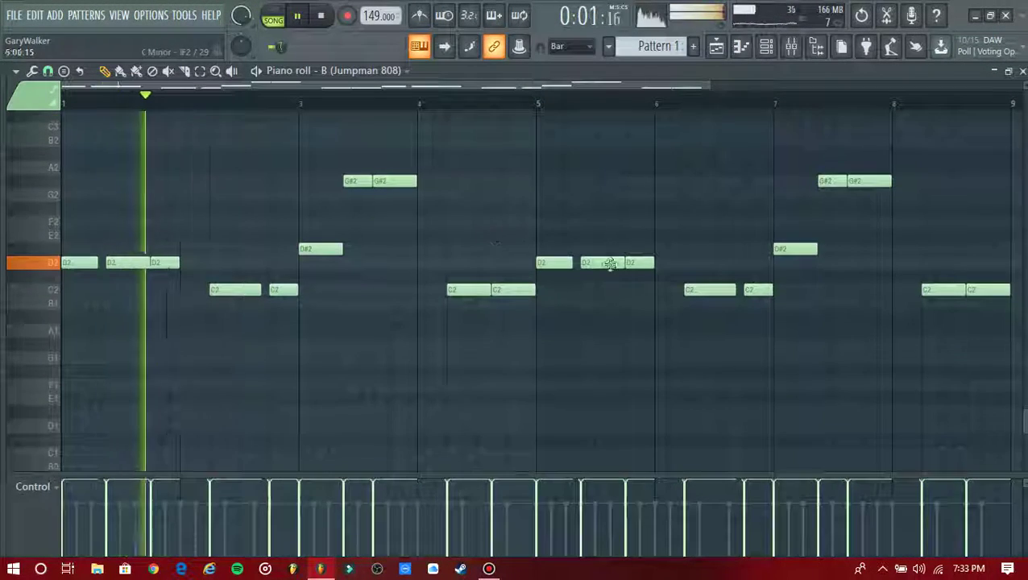
mouse_move(728, 290)
mouse_down()
mouse_move(697, 294)
mouse_move(738, 305)
mouse_up()
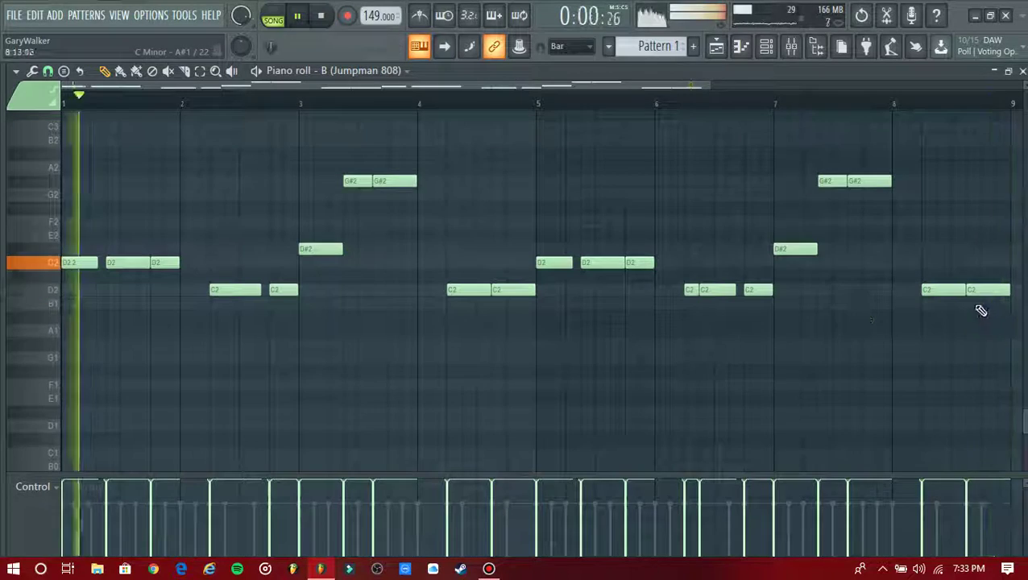
drag(963, 291, 932, 289)
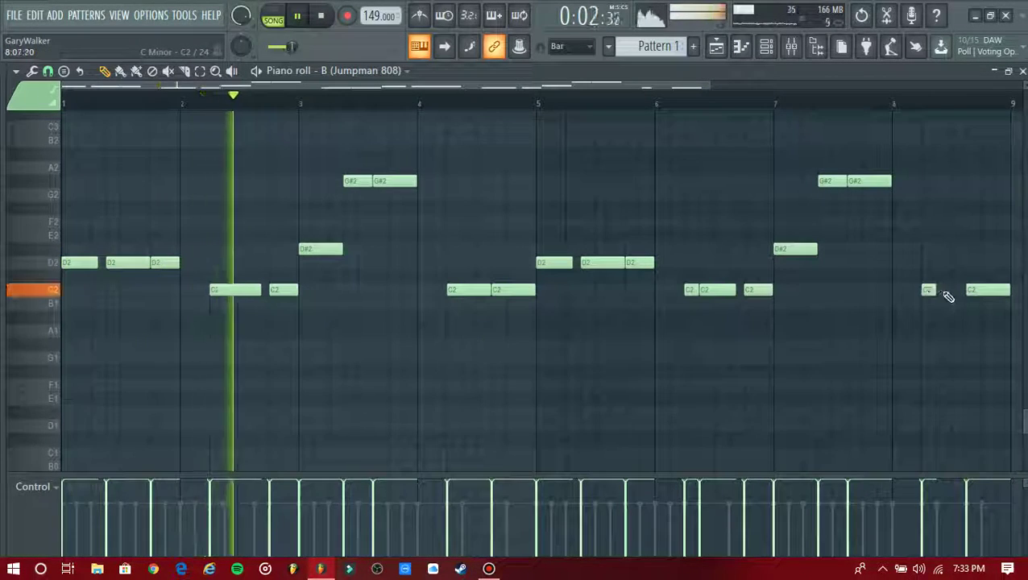
click(941, 292)
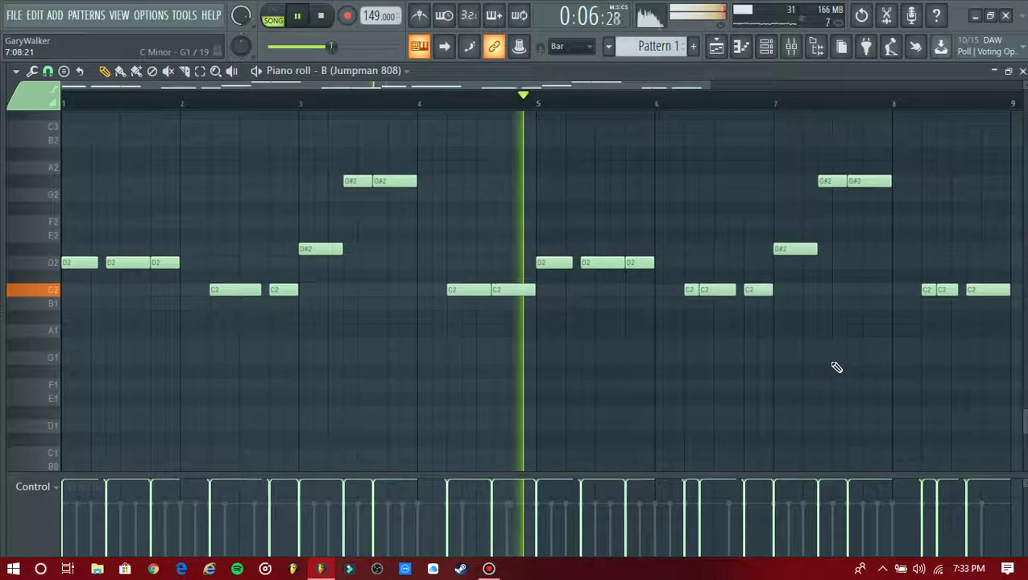
key(F5)
key(F6)
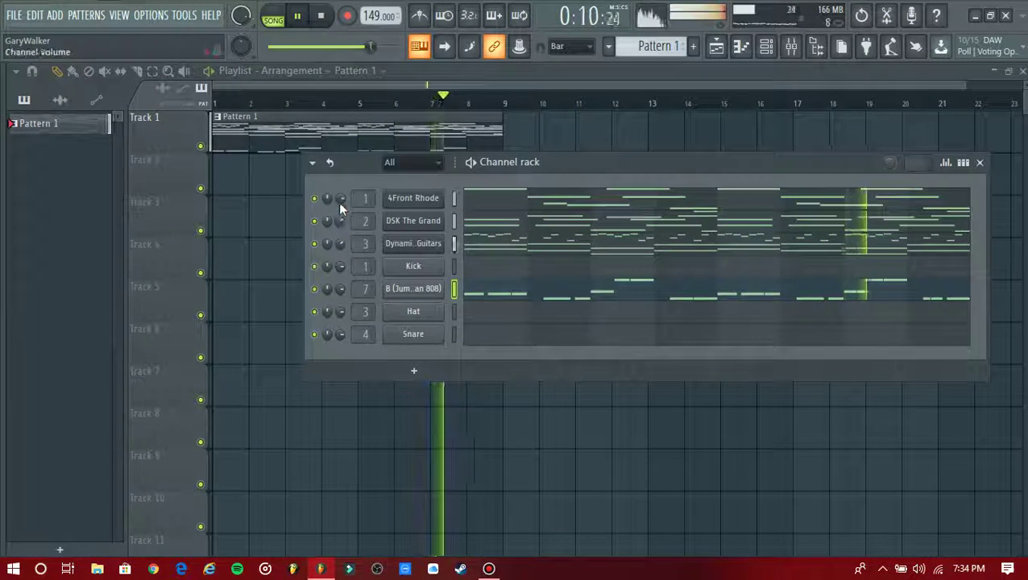
Randomize the levels of all 4Front Rhode notes with the piano roll randomizer's current settings
click(503, 207)
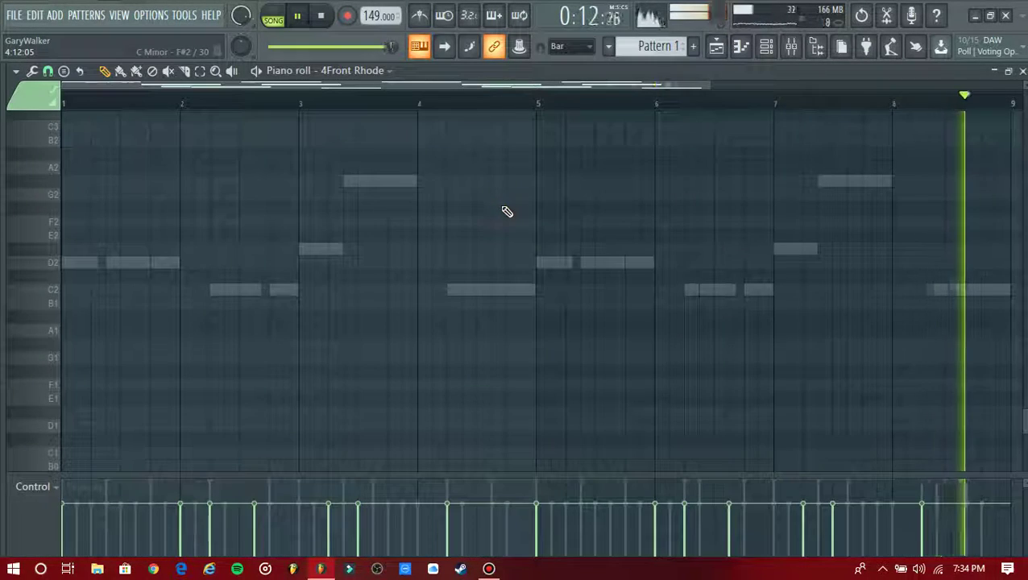
key(ctrl+a)
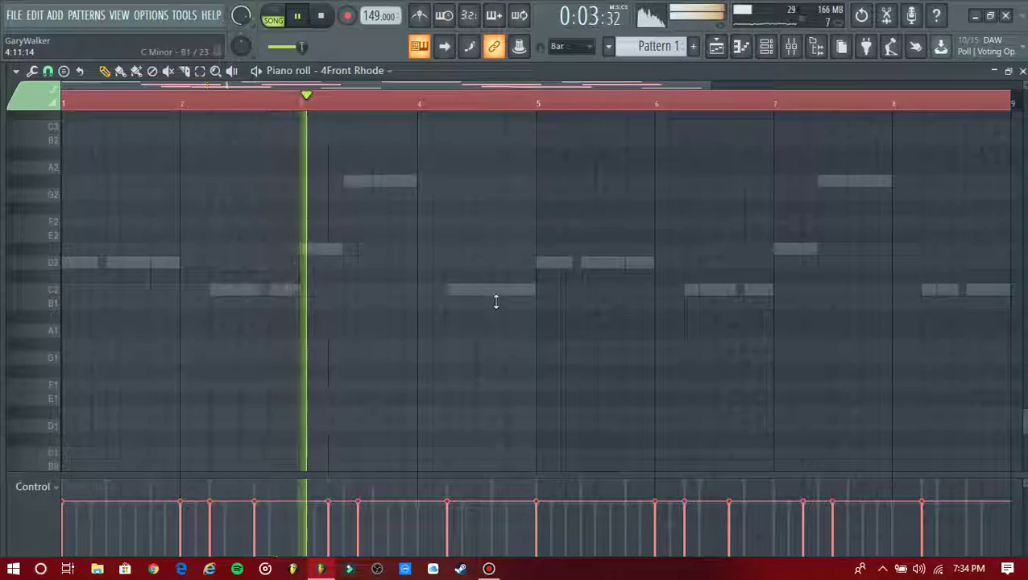
key(alt+r)
key(Return)
key(F5)
key(F6)
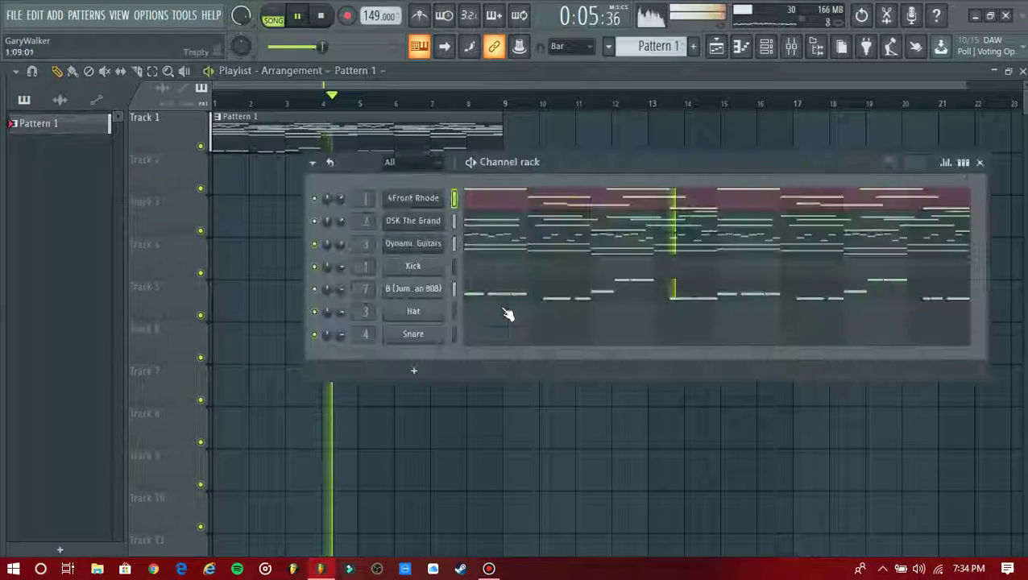
Randomize the levels of all DSK The Grand notes with the same randomizer settings
click(491, 230)
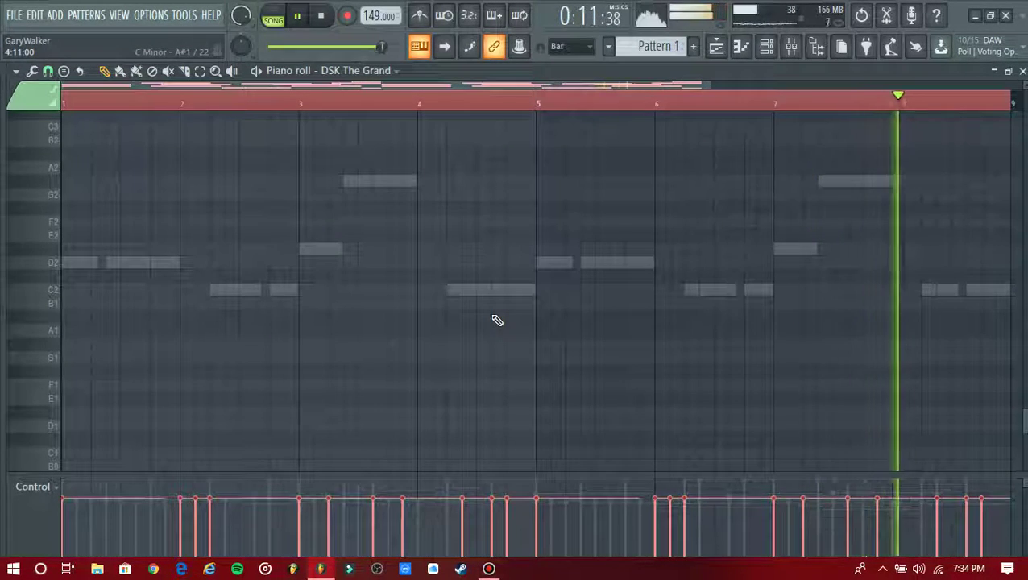
key(alt+r)
key(Return)
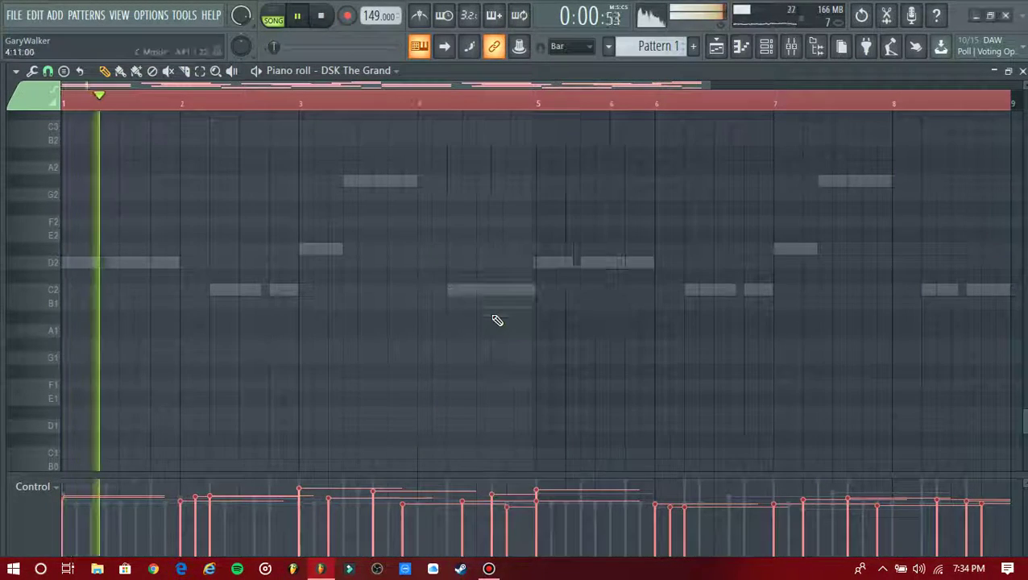
key(F5)
key(F6)
Randomize the levels of all Dynamic Guitars notes with the same randomizer settings and return to the channel rack
click(519, 241)
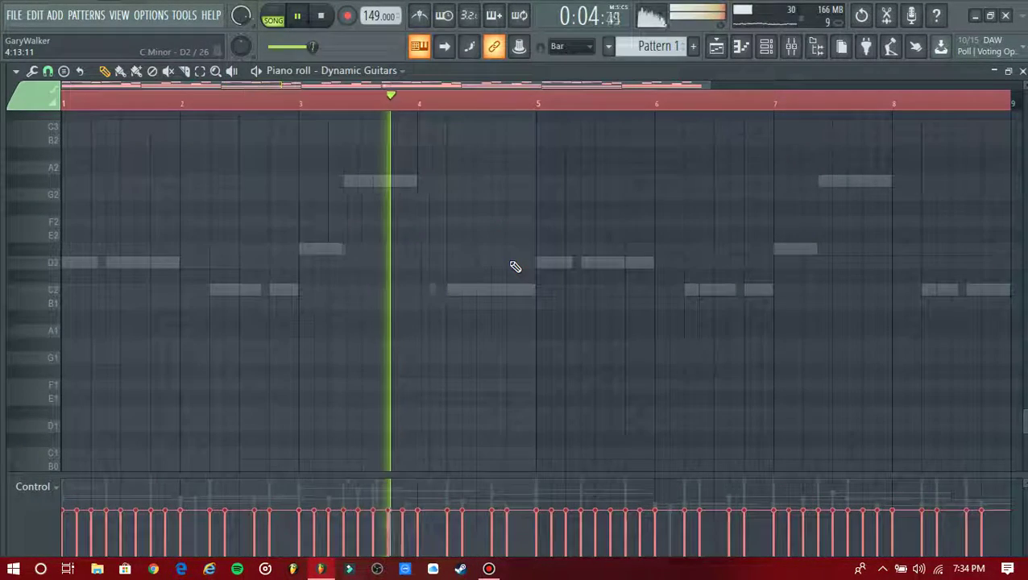
key(alt+r)
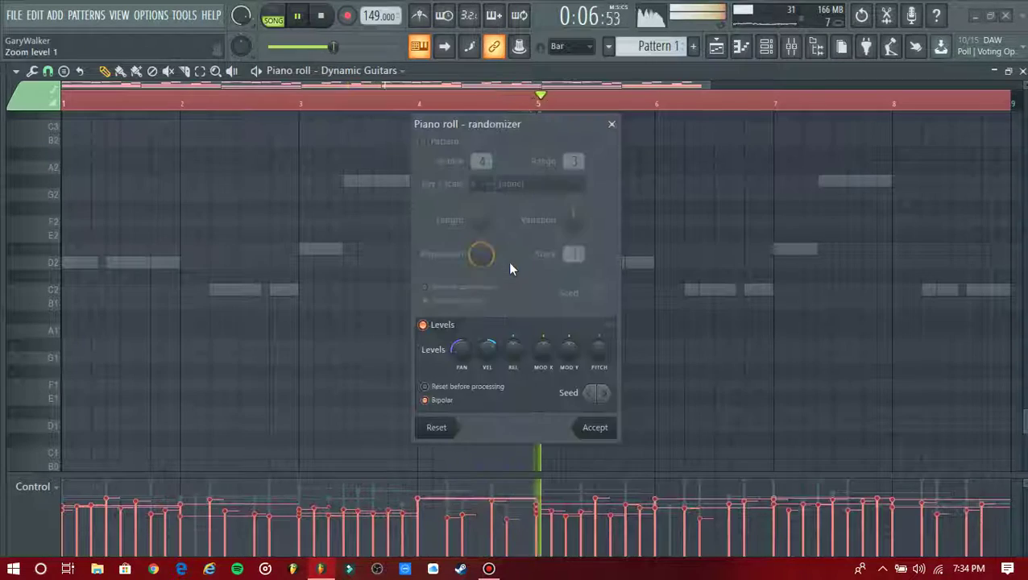
key(Return)
key(F5)
key(F6)
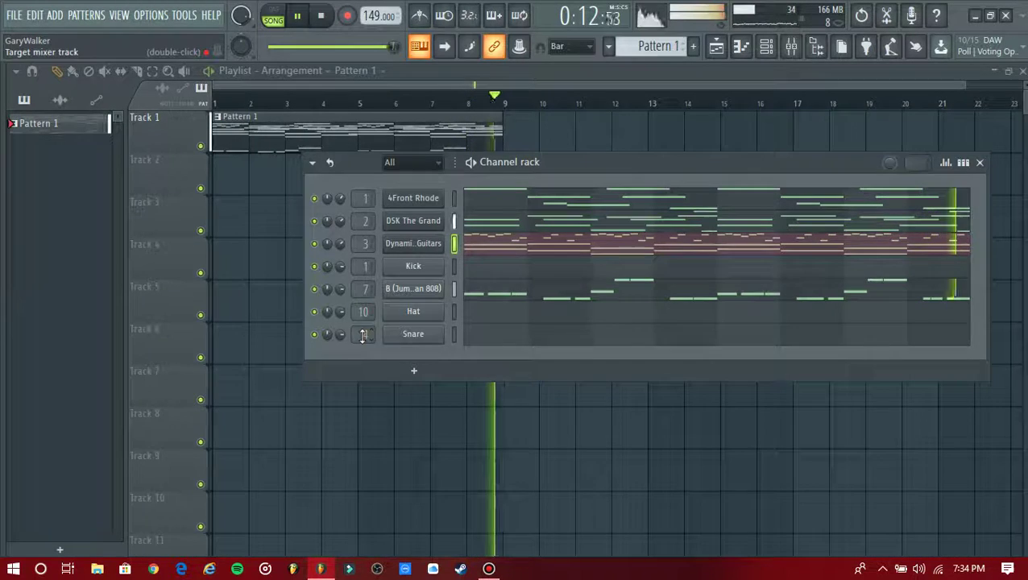
Replace the Snare channel's sample with Metro Boomin Clap 3 Lo from the Claps folder inside Snares_Claps
click(4, 336)
scroll(64, 139, up, 3)
click(71, 158)
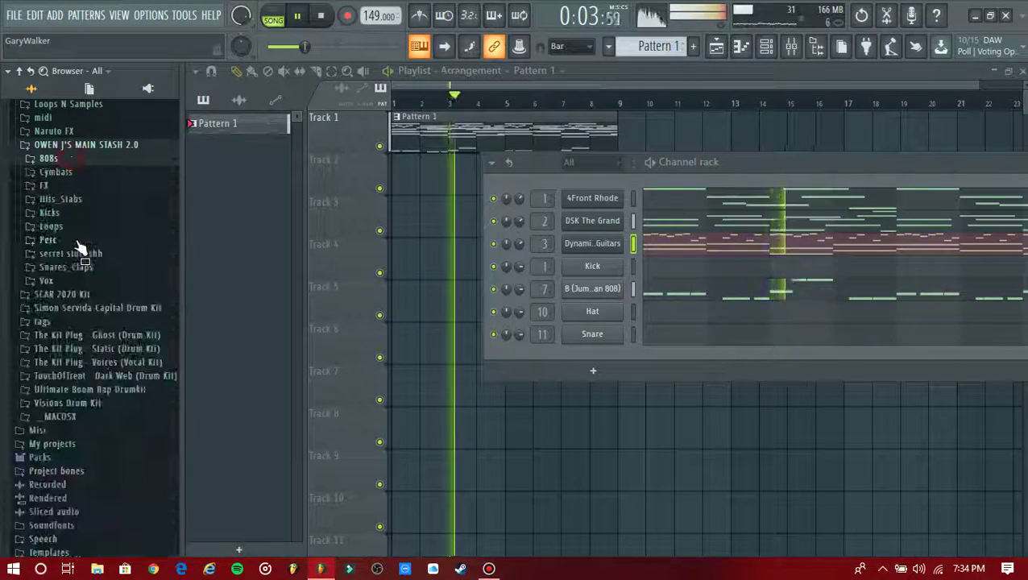
click(75, 267)
scroll(76, 266, down, 2)
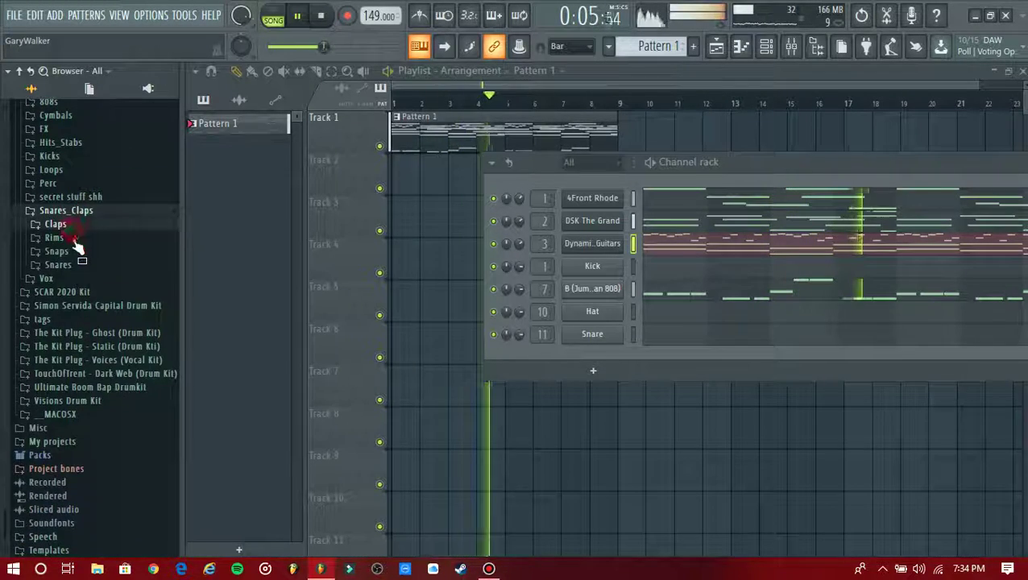
click(69, 227)
scroll(76, 249, down, 10)
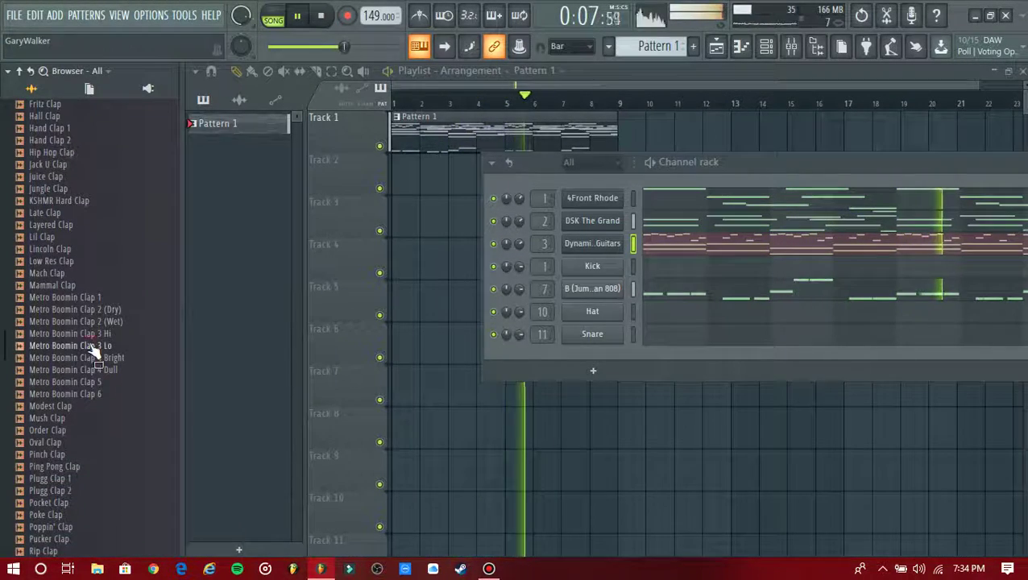
drag(450, 335, 439, 335)
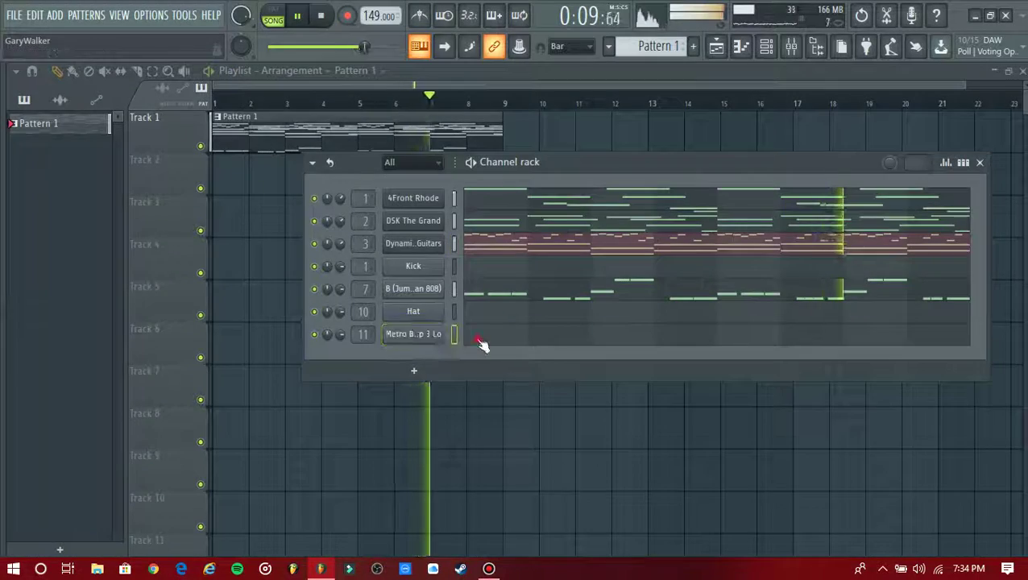
Add a short B4 clap note halfway through bar 1 and raise its velocity to the maximum
click(479, 339)
scroll(124, 305, up, 6)
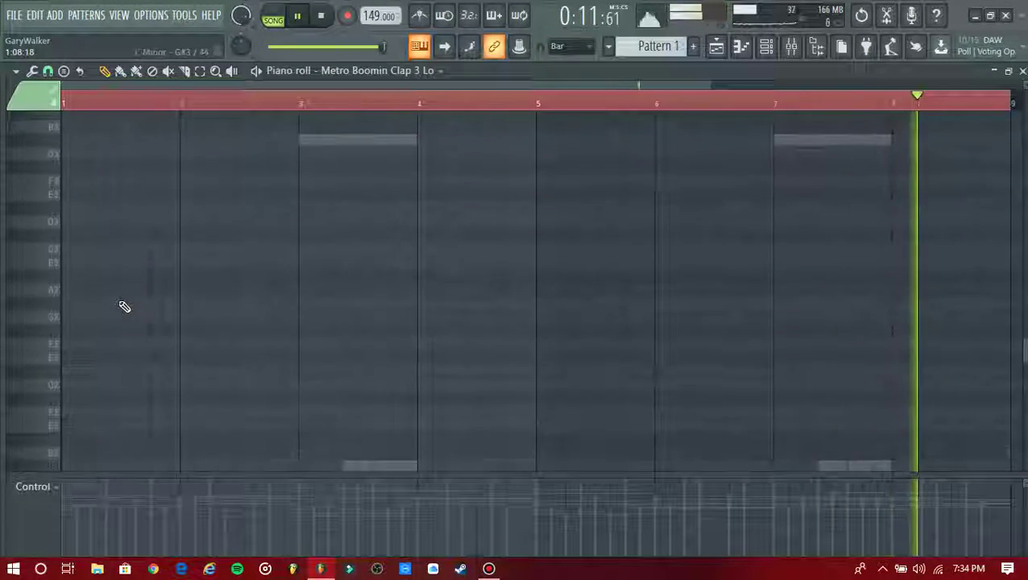
scroll(126, 290, up, 2)
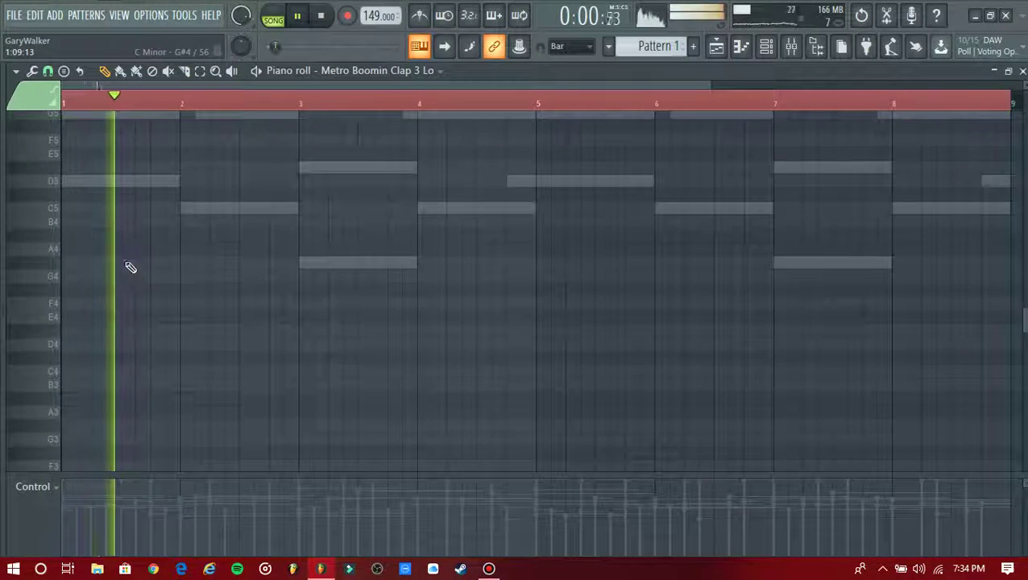
click(123, 222)
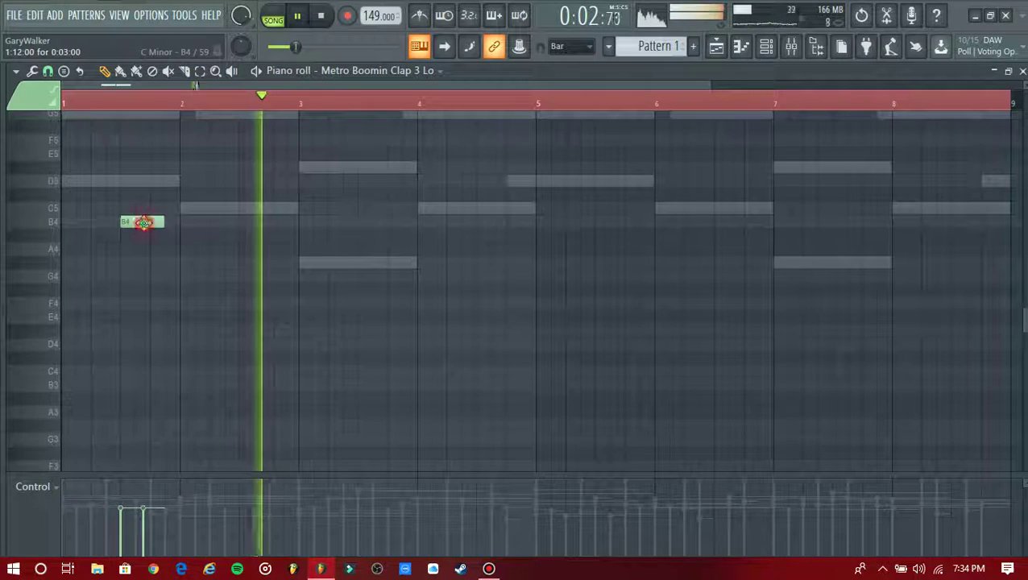
drag(147, 224, 133, 225)
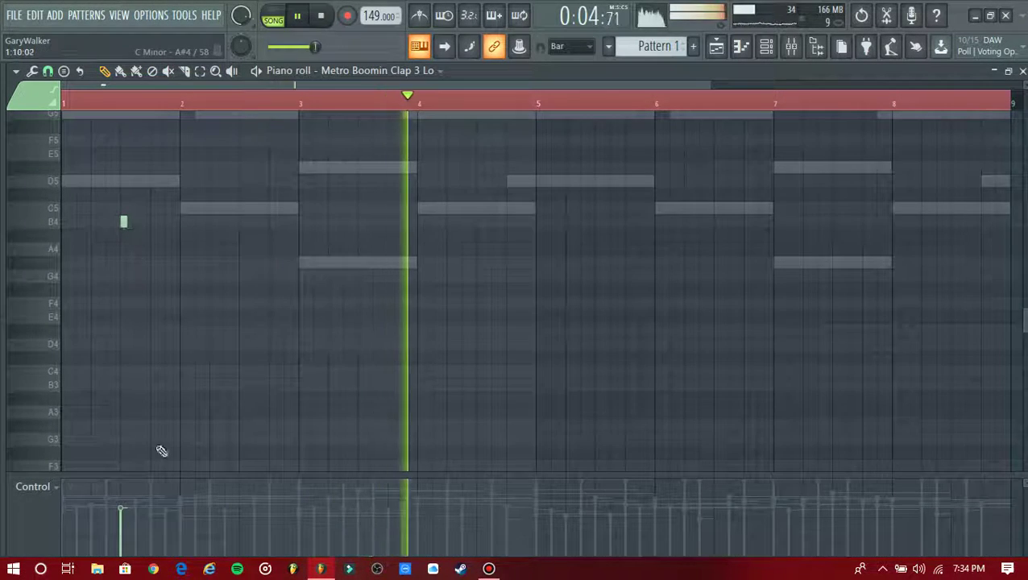
drag(149, 500, 156, 454)
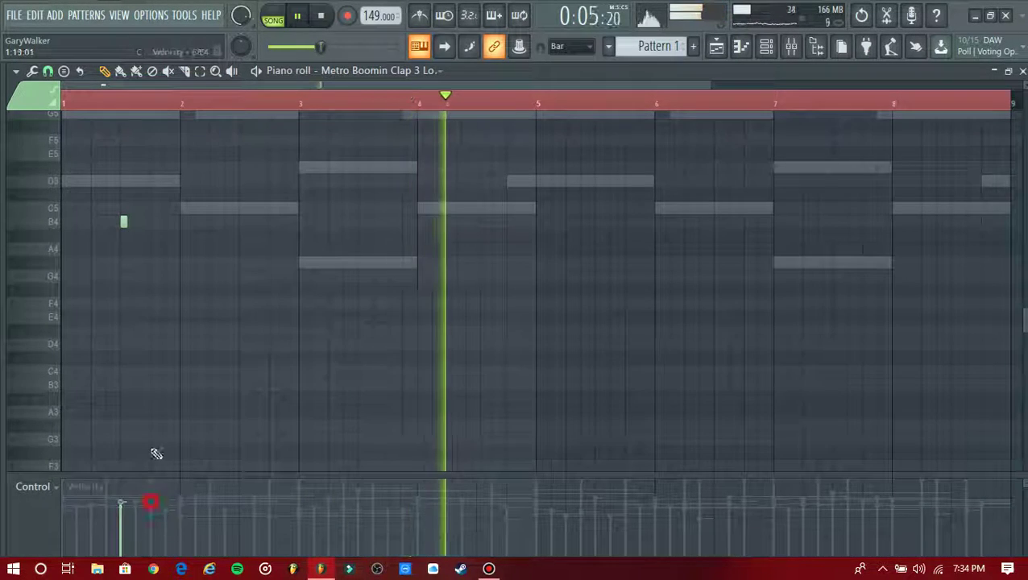
Add a B4 clap halfway through each of bars 2, 3 and 4, and duplicate the four-bar clap pattern into bars 5–8
click(243, 223)
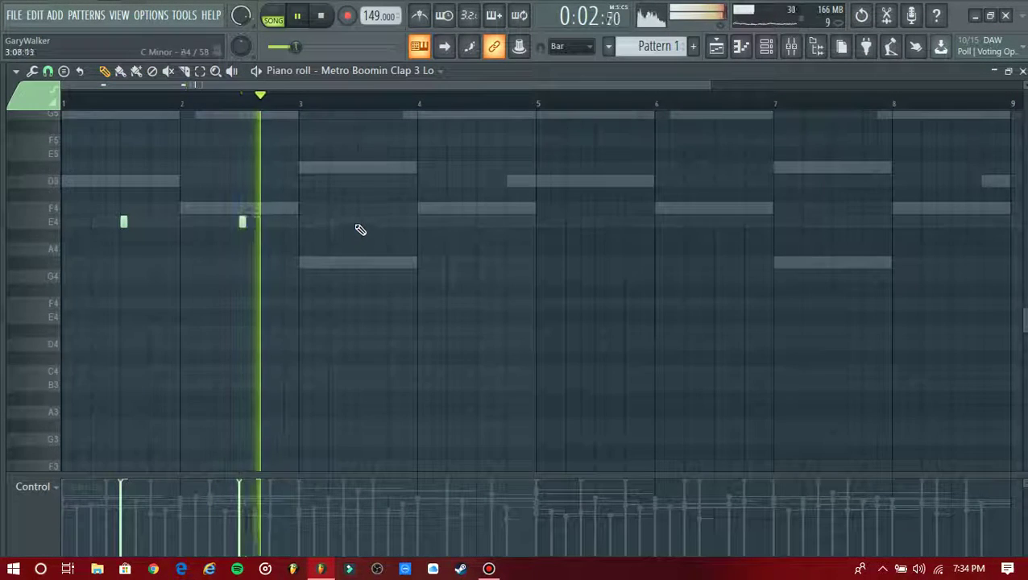
click(361, 223)
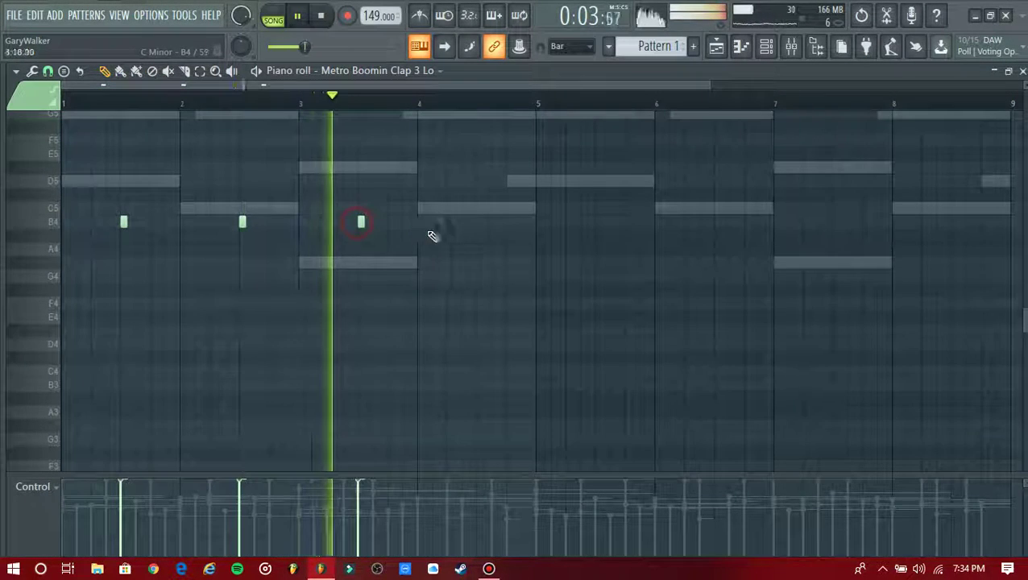
click(480, 223)
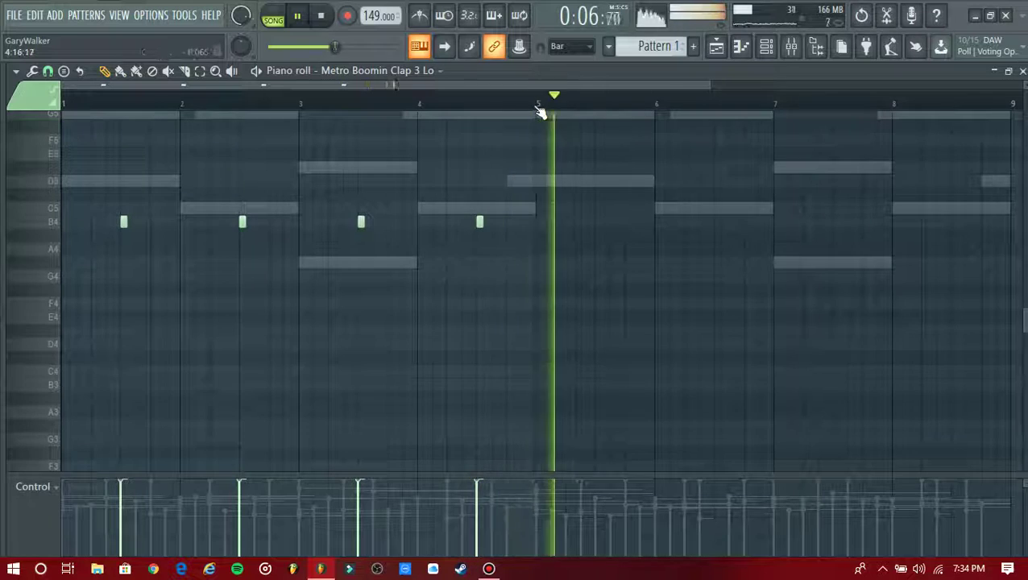
drag(511, 110, 108, 137)
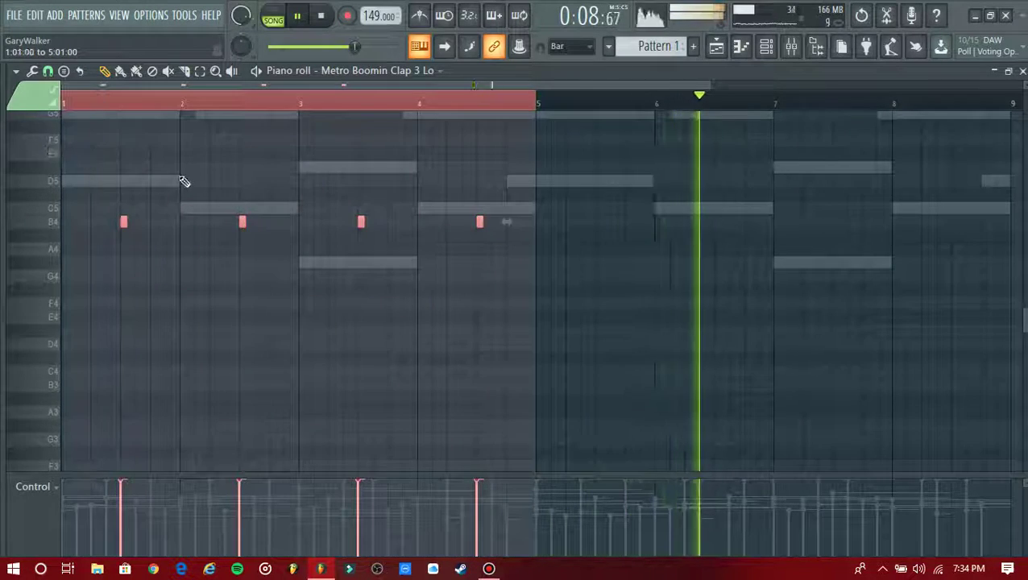
key(ctrl+b)
click(619, 102)
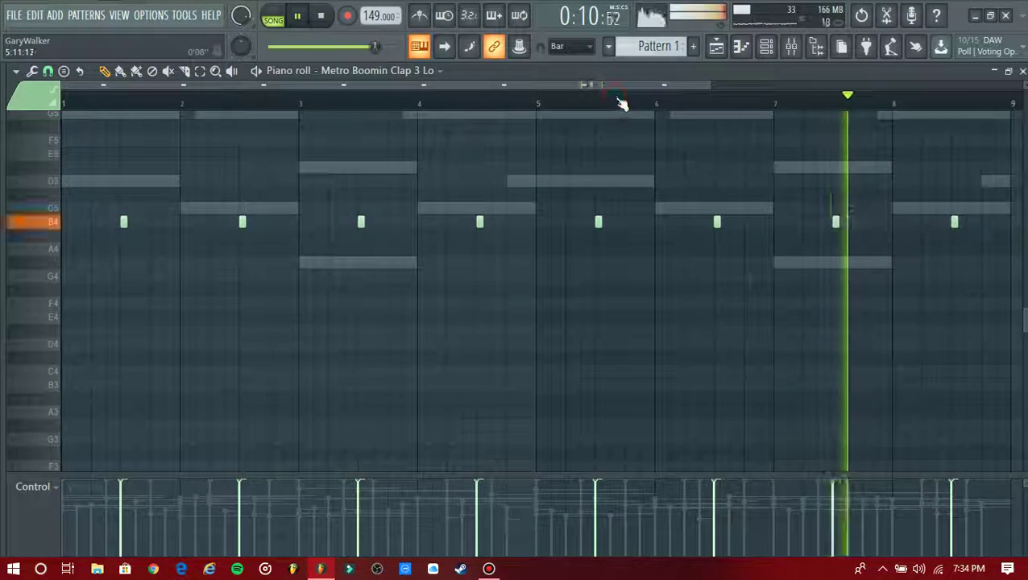
key(F5)
key(F6)
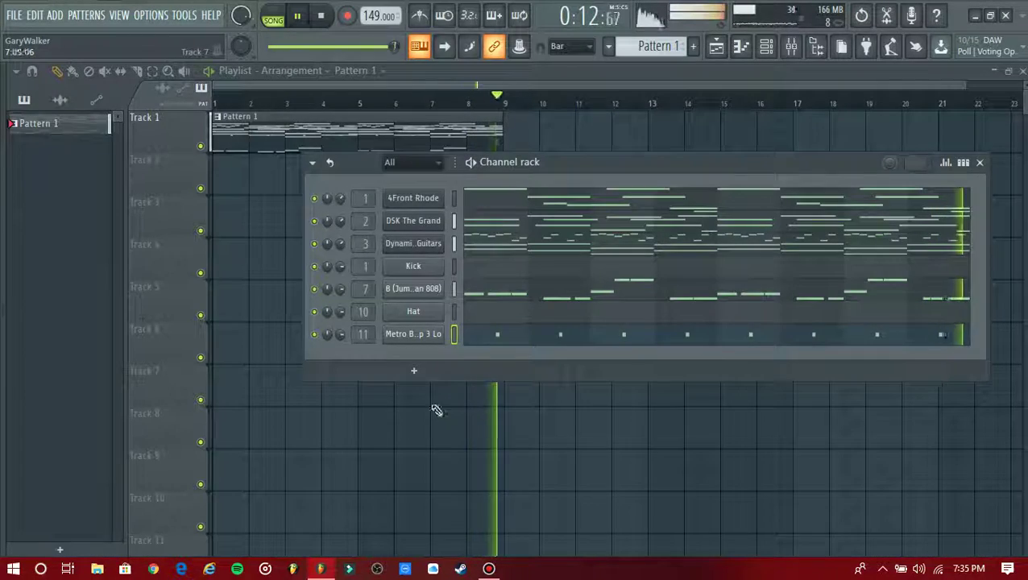
Replace the Hat channel's sample with BWB Hat from the Closed folder inside Cymbals in OWEN J'S MAIN STASH 2.0
click(3, 389)
scroll(92, 322, up, 9)
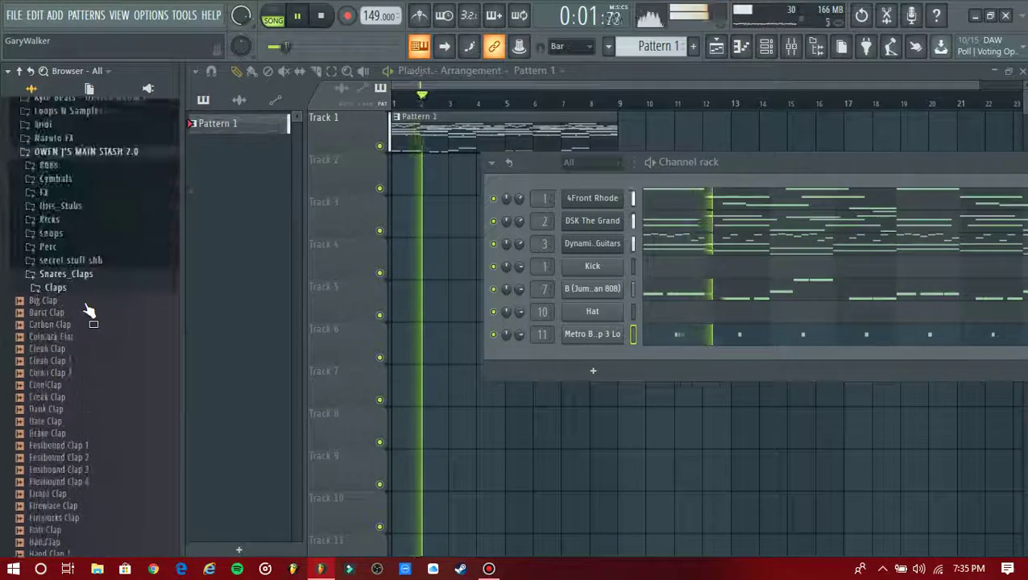
click(90, 283)
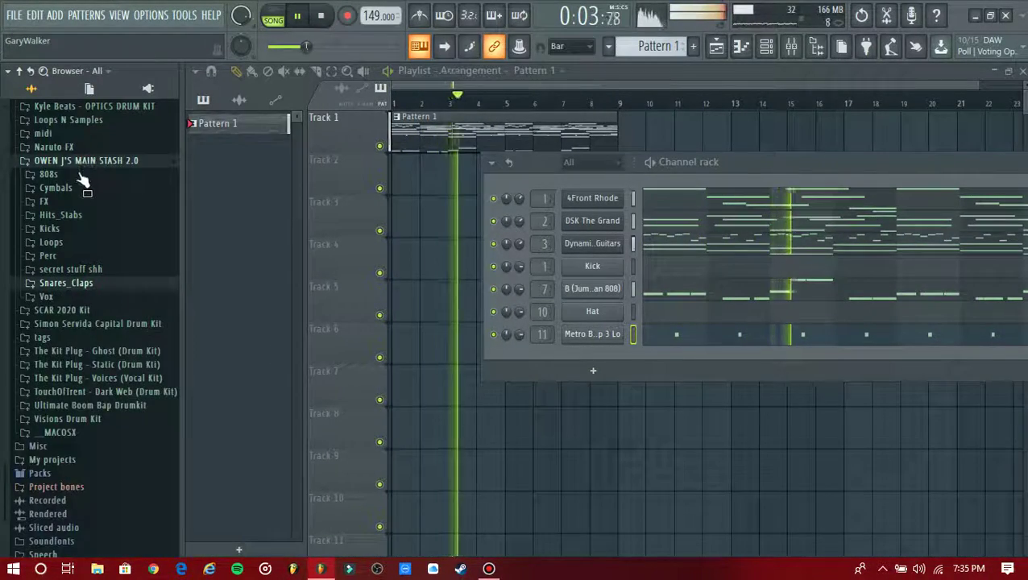
click(71, 188)
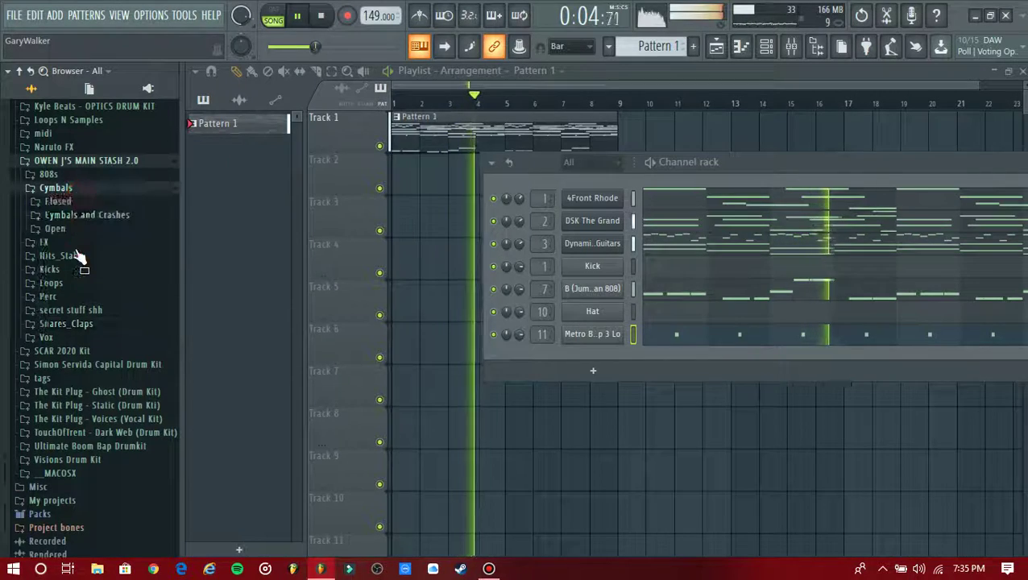
click(71, 203)
scroll(70, 207, down, 5)
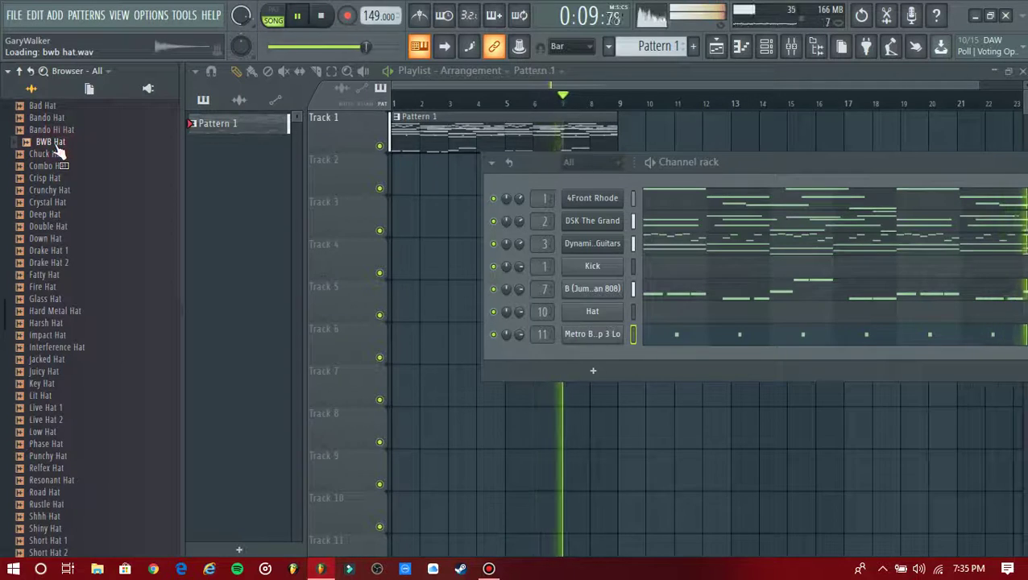
drag(449, 315, 432, 311)
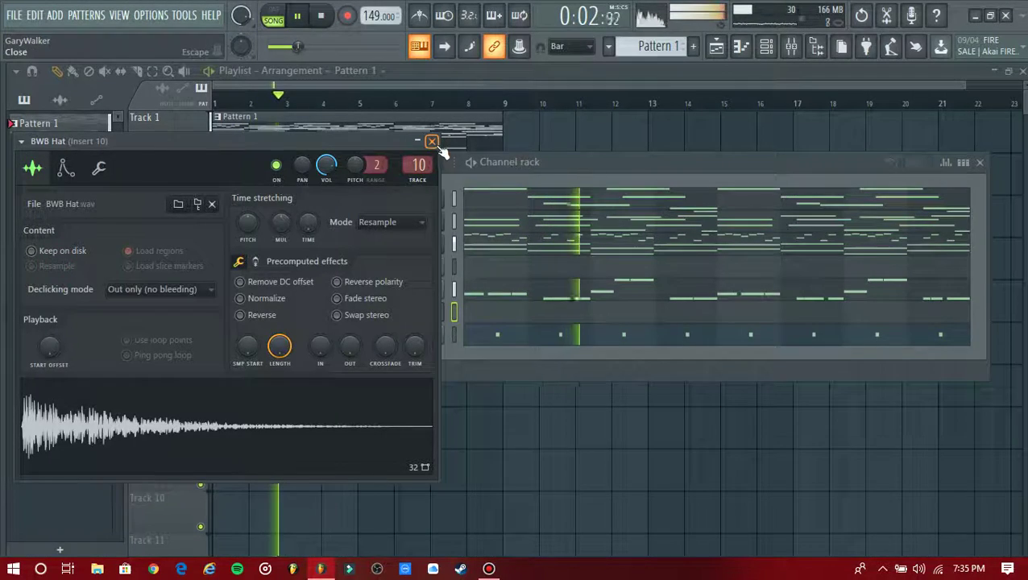
Add five short, unevenly spaced G#4 notes to bar 1 of the BWB Hat channel
click(514, 313)
scroll(159, 300, up, 3)
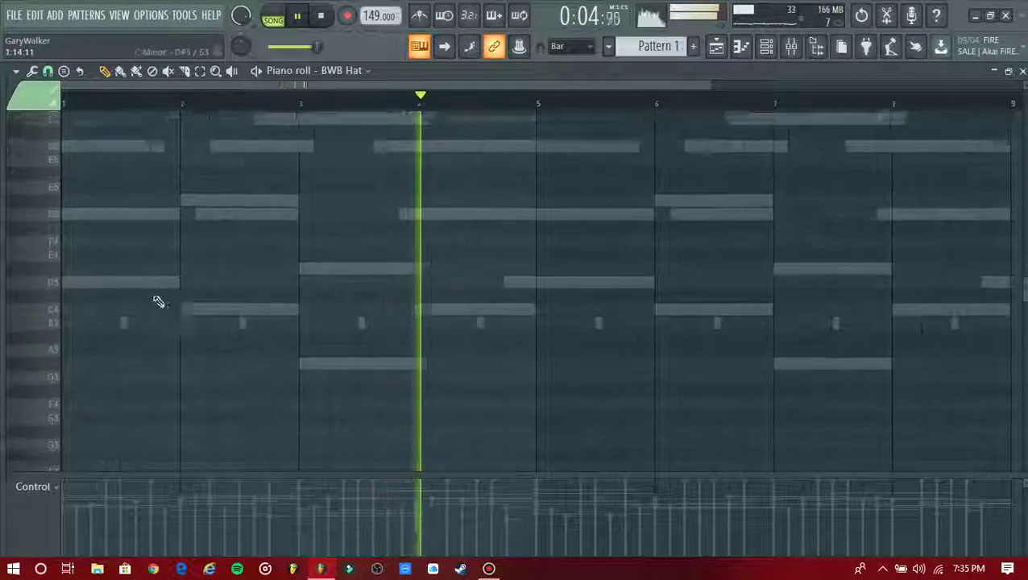
scroll(84, 318, down, 3)
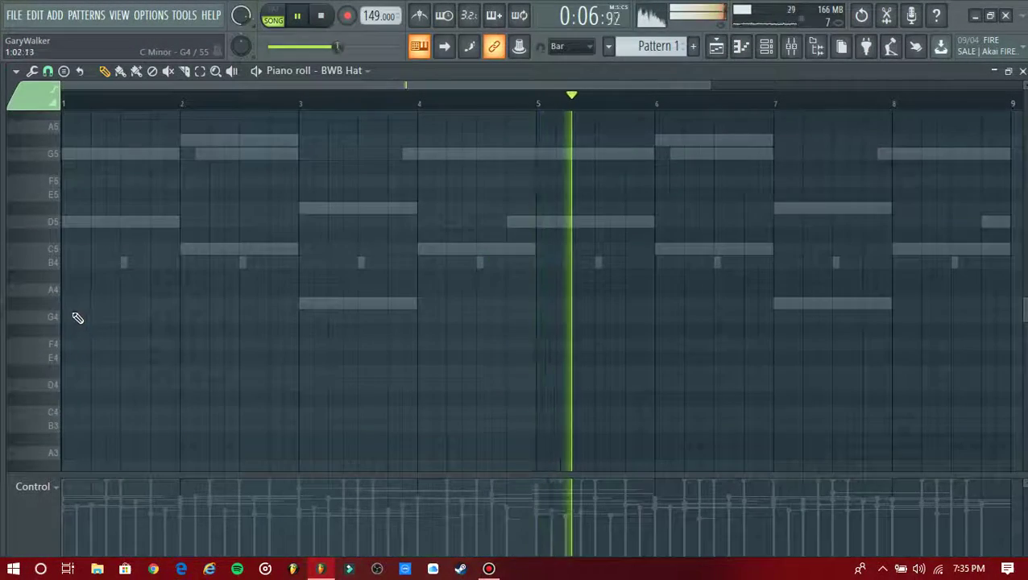
click(66, 305)
click(78, 305)
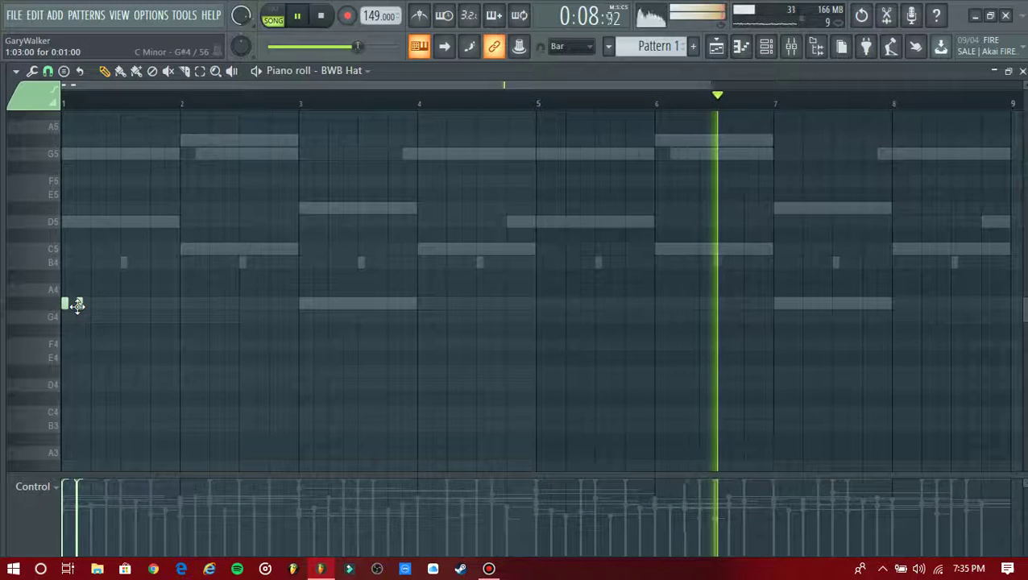
click(109, 305)
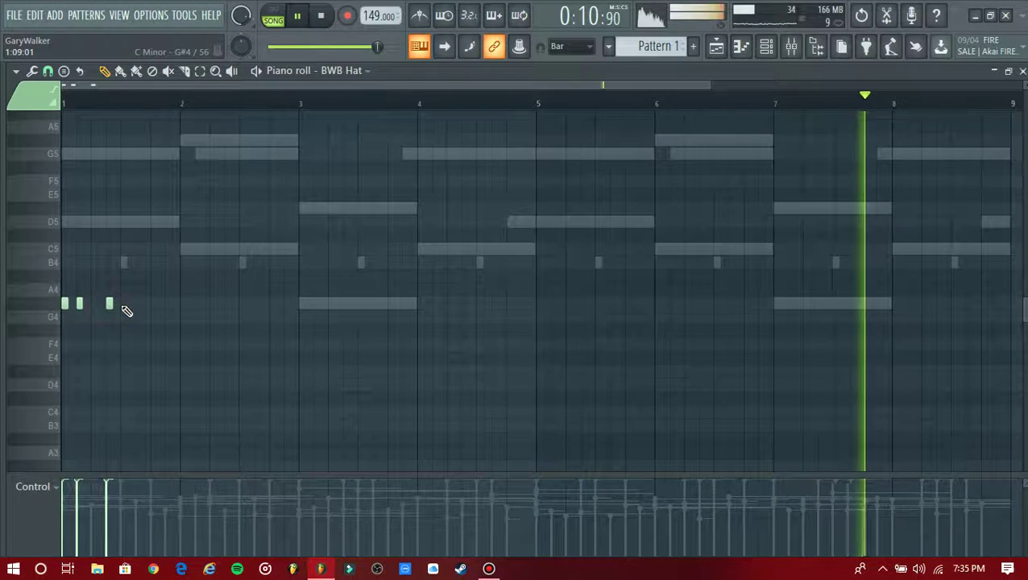
click(117, 305)
click(136, 305)
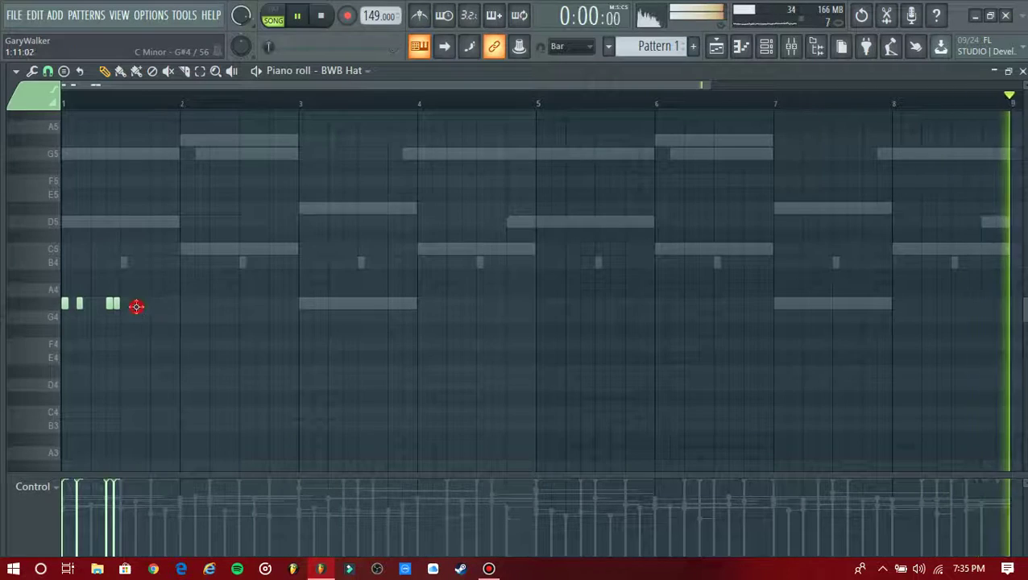
Add three G#4 hat notes to bar 2, and three G#4 notes followed by a B4 note to bar 3
click(198, 305)
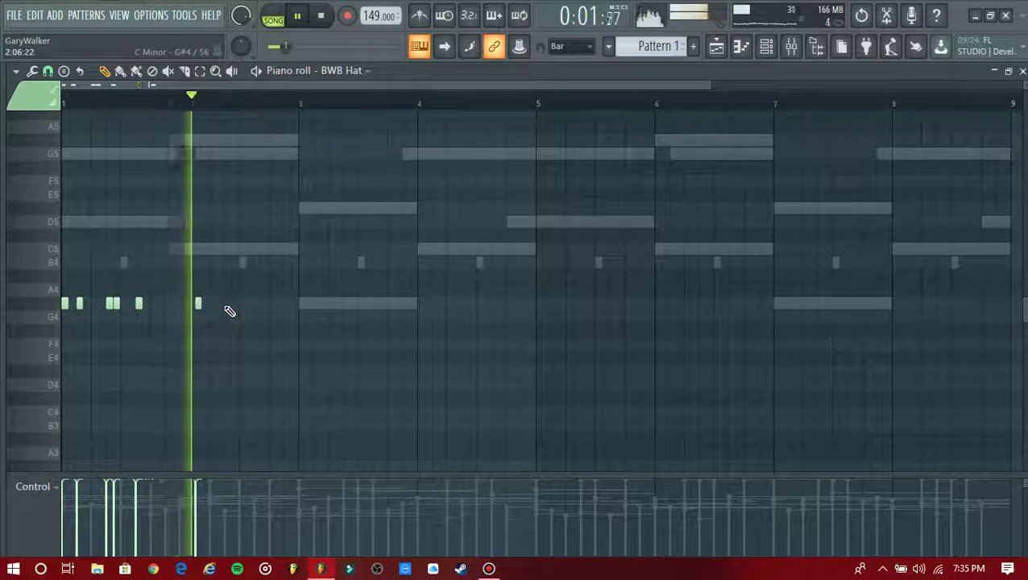
click(228, 304)
click(254, 304)
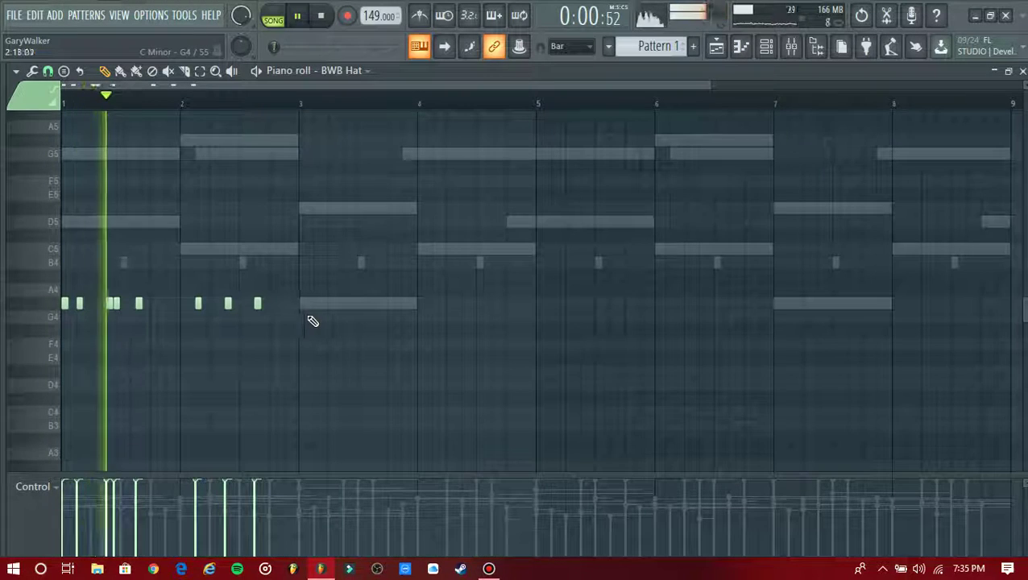
click(317, 304)
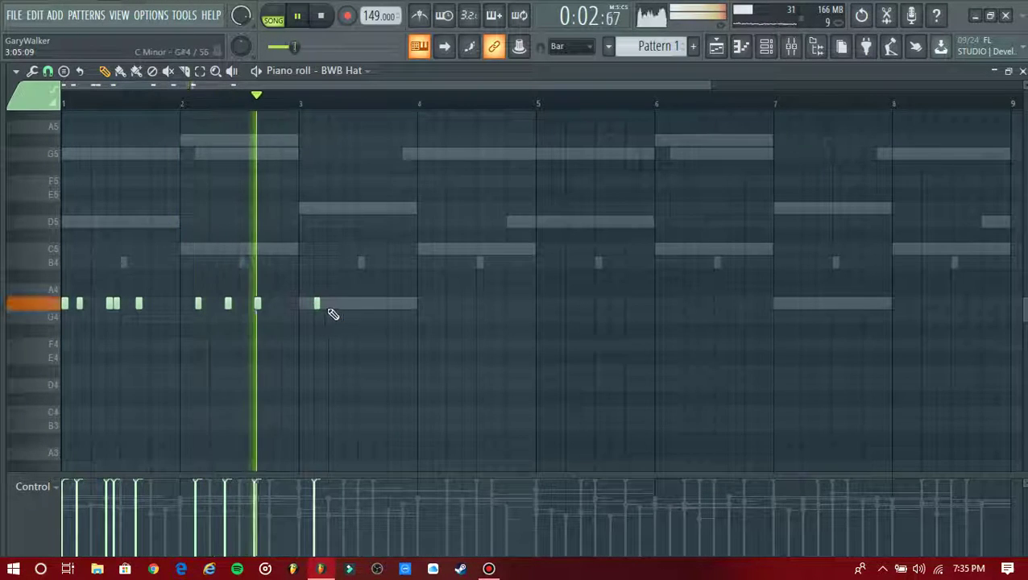
click(331, 305)
click(374, 305)
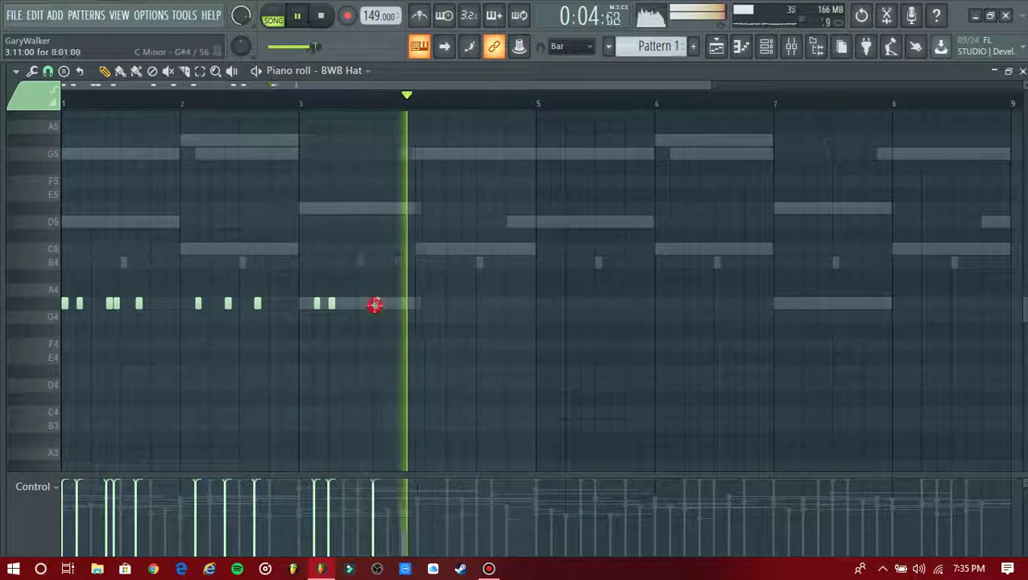
click(383, 263)
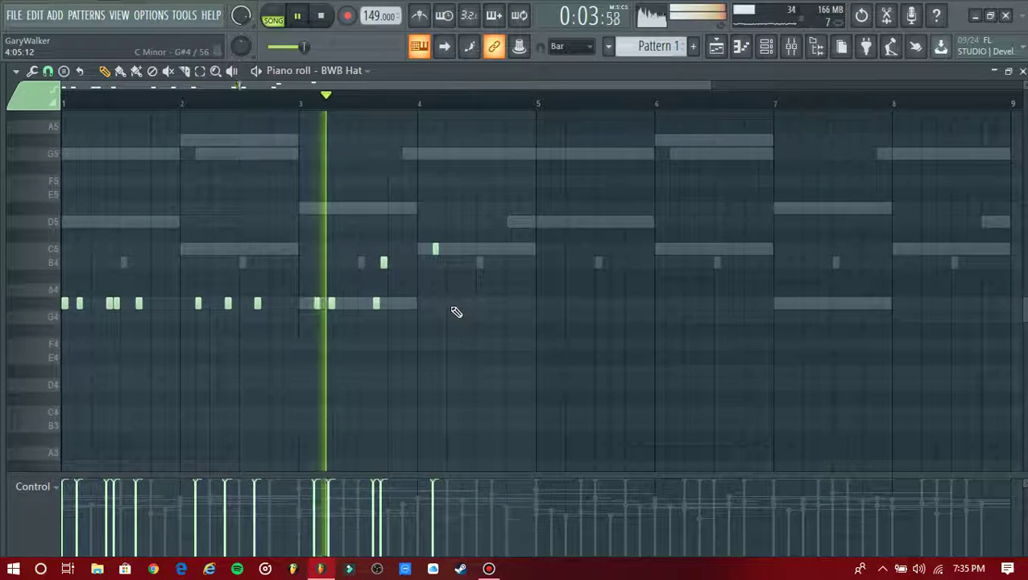
Fill bar 4 with hat notes C5, G#4, G#4, C5, B4 and G4, and duplicate the four-bar pattern into bars 5–8
key(space)
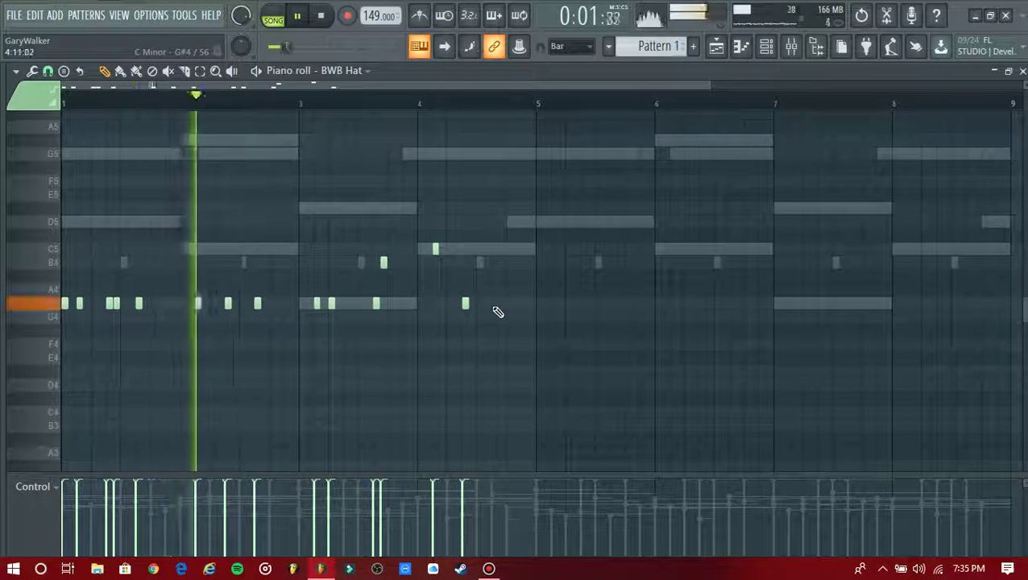
click(494, 302)
click(508, 248)
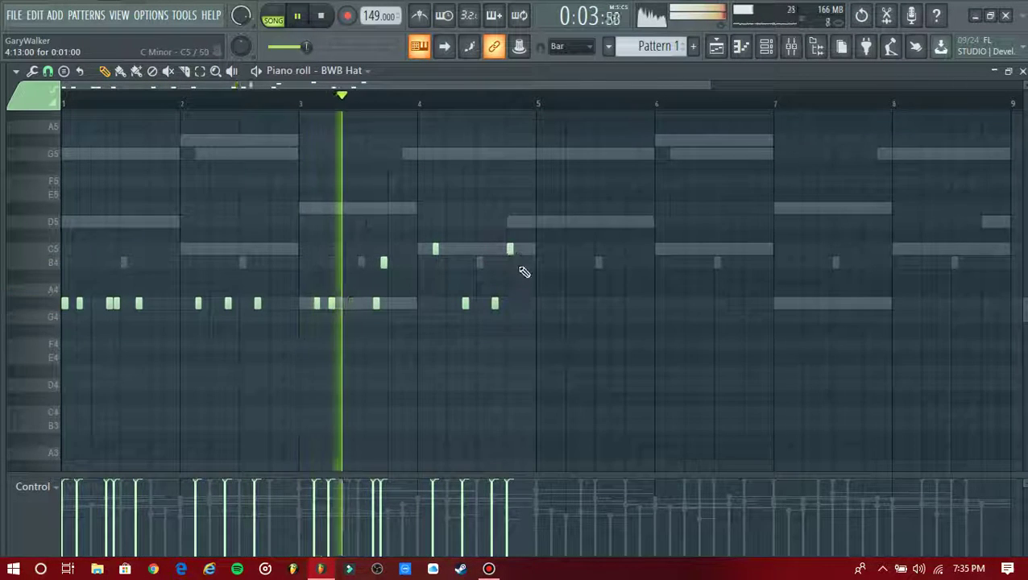
click(520, 262)
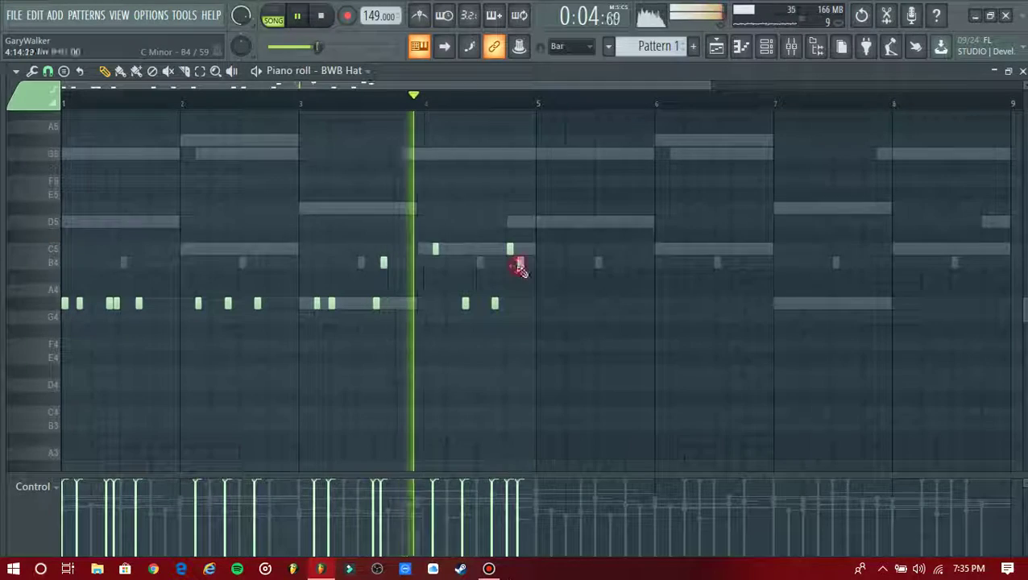
click(531, 317)
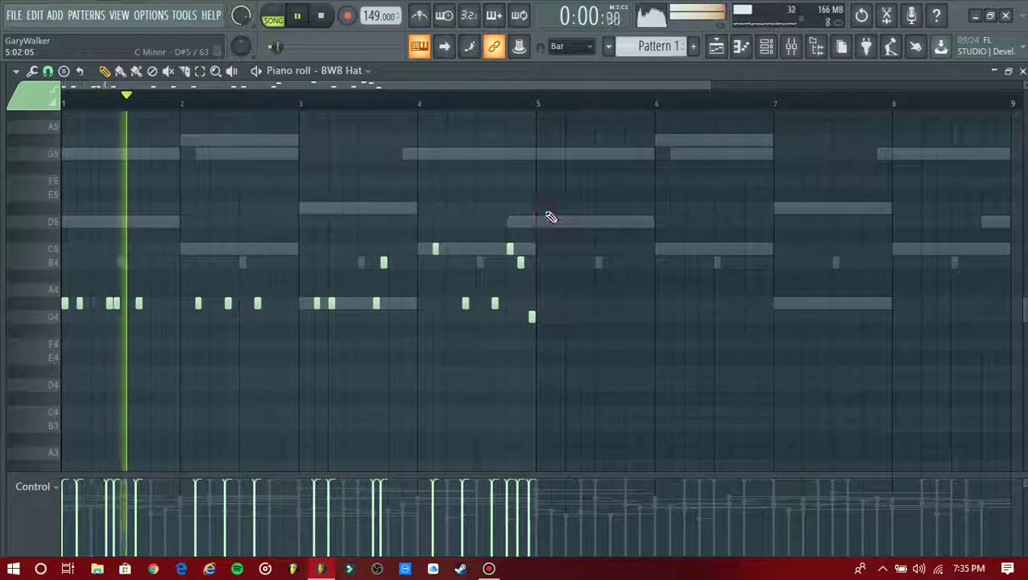
key(ctrl+b)
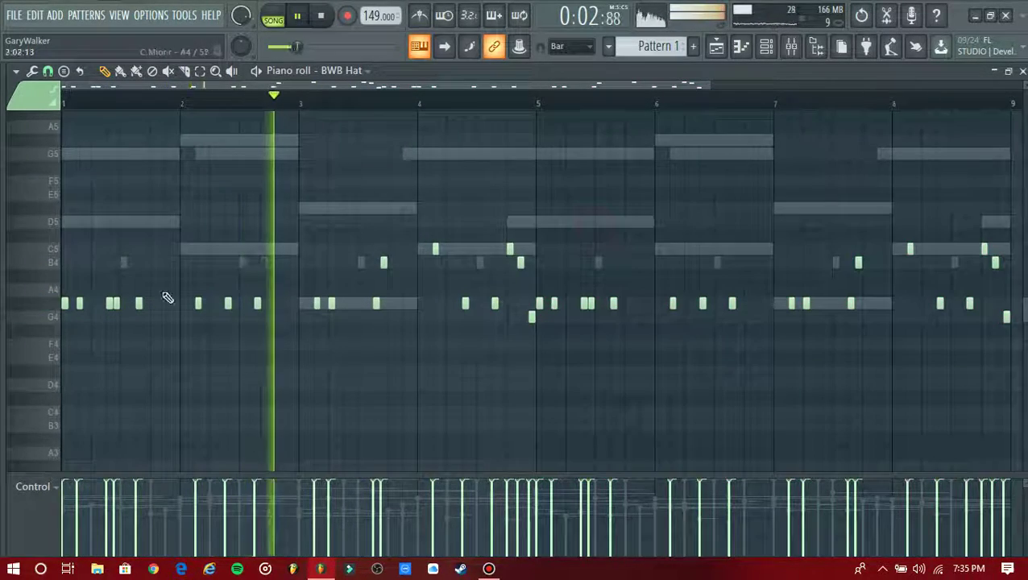
Raise the fourth hat note of bar 1 to B4 and restart playback
click(113, 303)
key(Up)
key(Up)
key(Up)
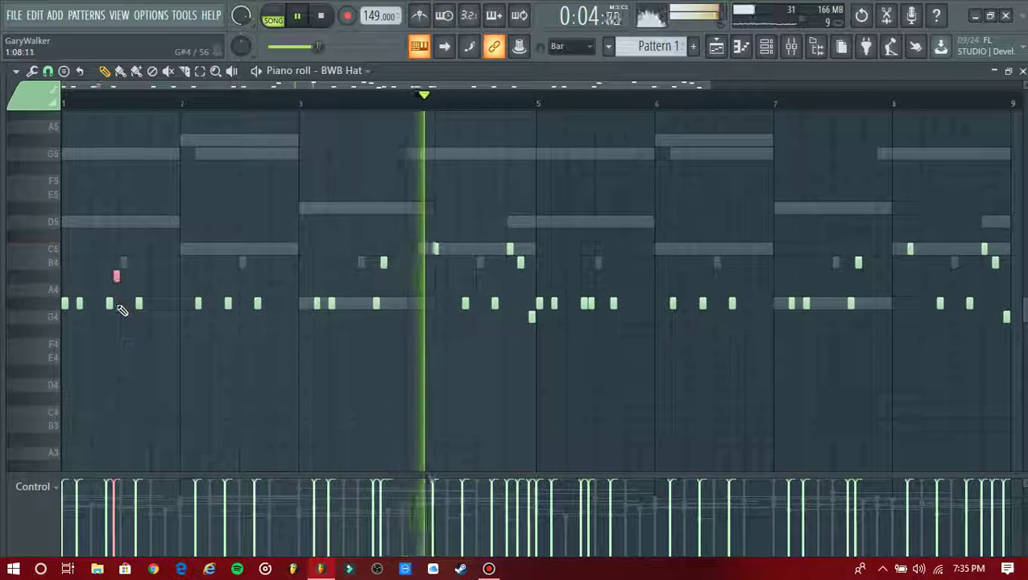
key(space)
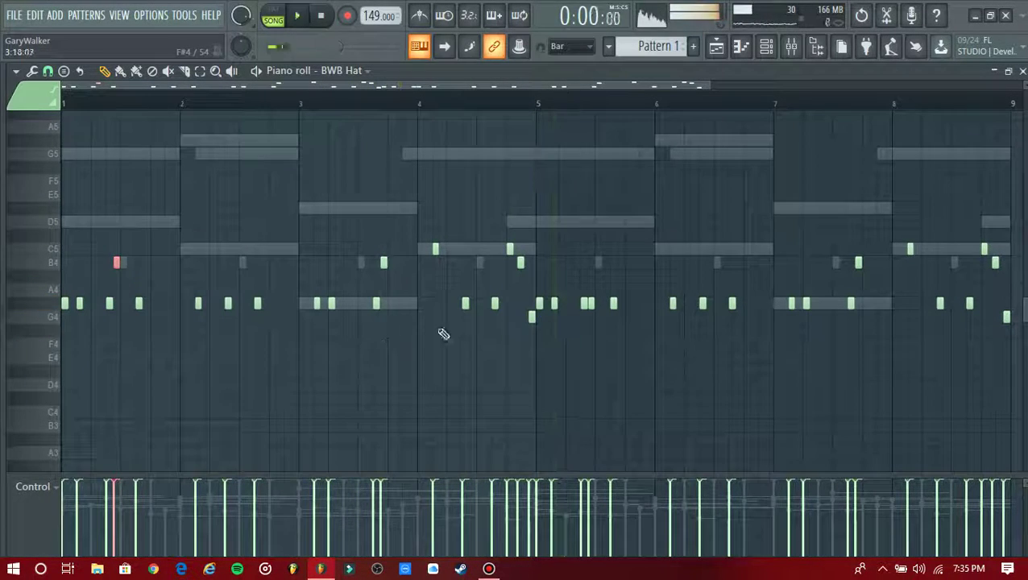
Move the fourth hat note of bar 5 to B3
click(589, 303)
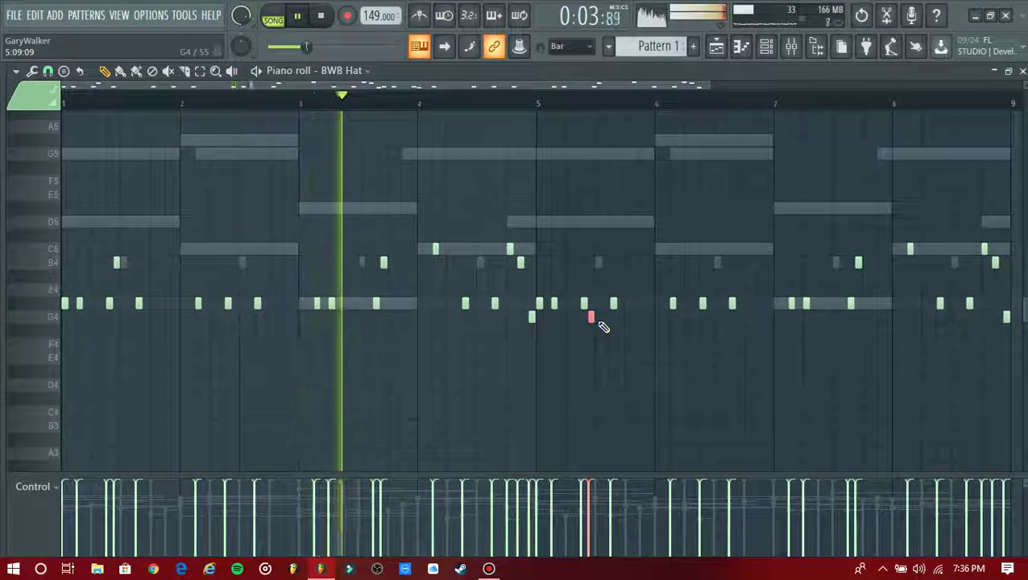
key(Up)
key(Up)
key(Up)
key(Up)
key(ctrl+Down)
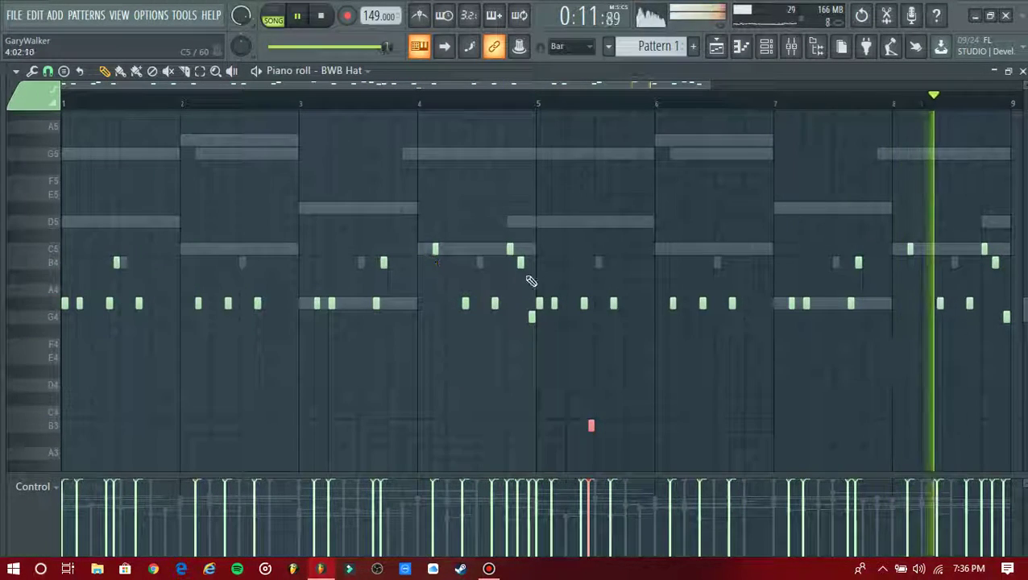
Lower the first C5 and the B4 hat notes of bar 8 and the last hat note of bar 5 by one octave
click(909, 248)
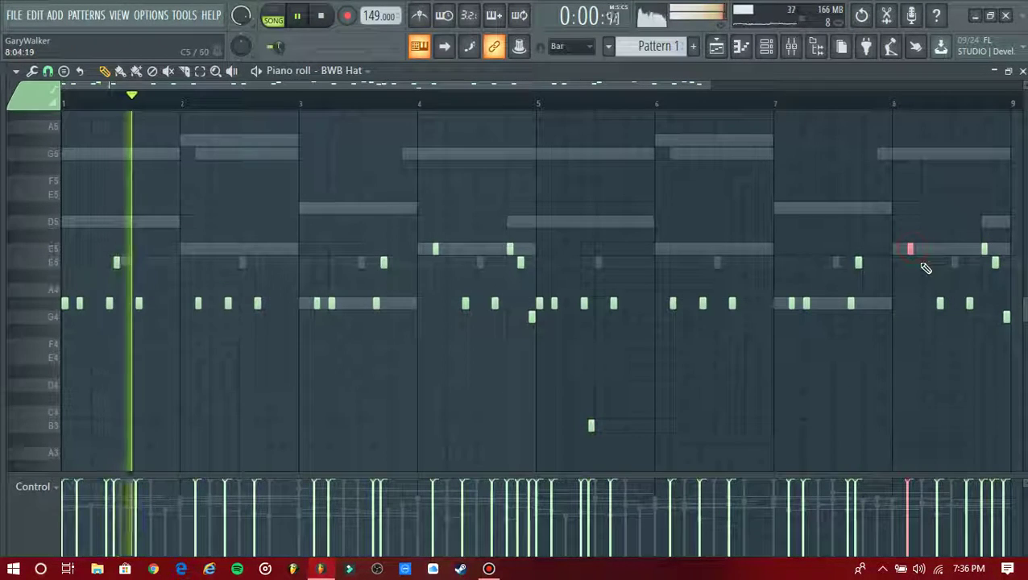
key(ctrl+Down)
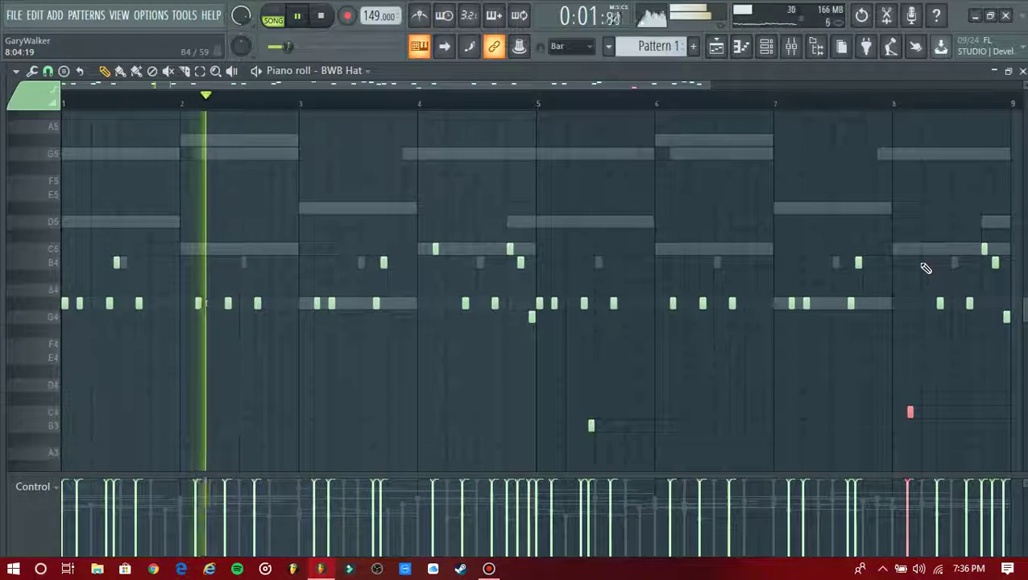
click(993, 261)
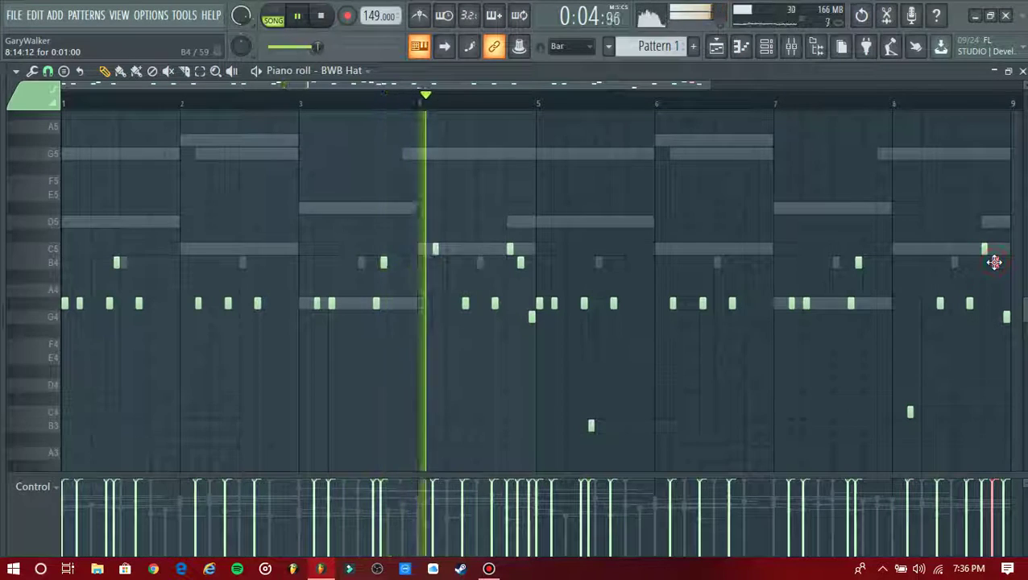
key(ctrl+Down)
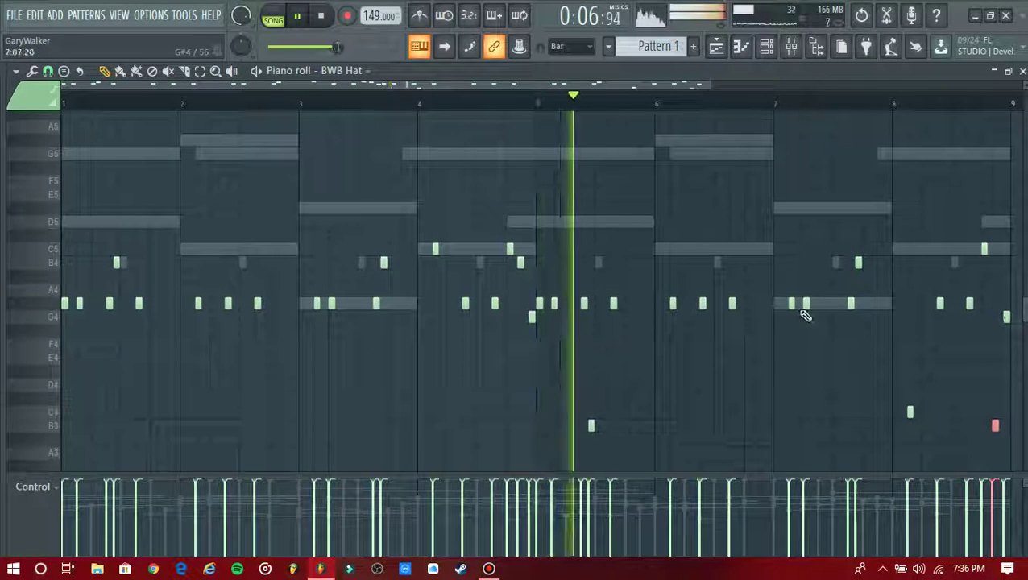
click(613, 304)
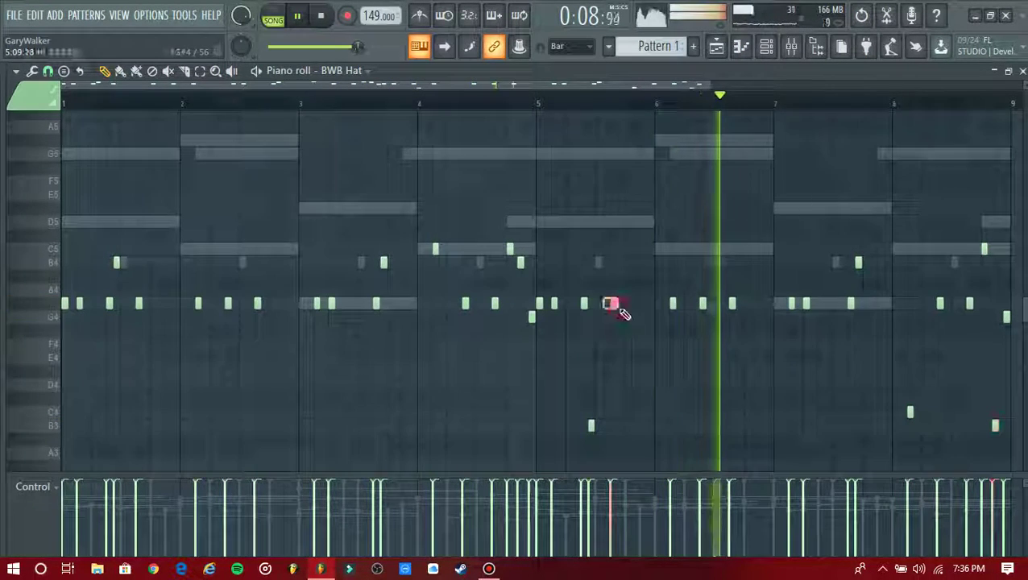
key(ctrl+Down)
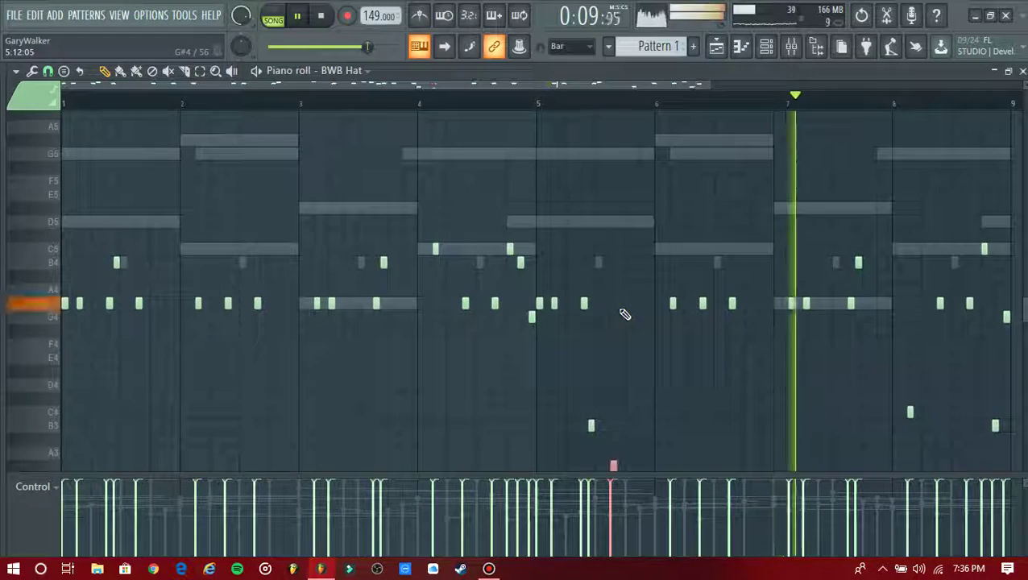
click(639, 360)
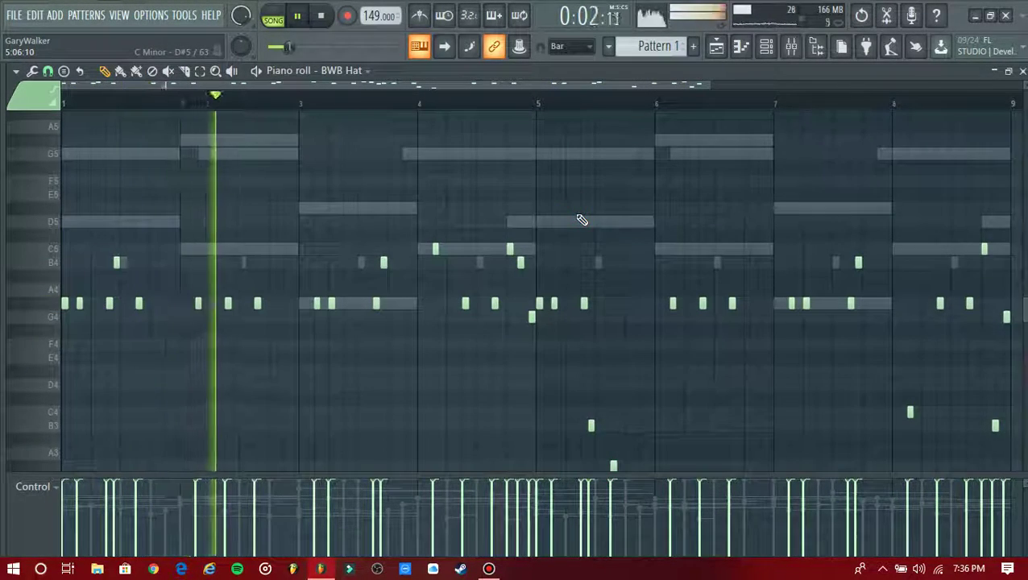
Slightly lower the velocity of all BWB Hat notes, randomize their levels with the Bipolar option, and return to the channel rack
key(ctrl+a)
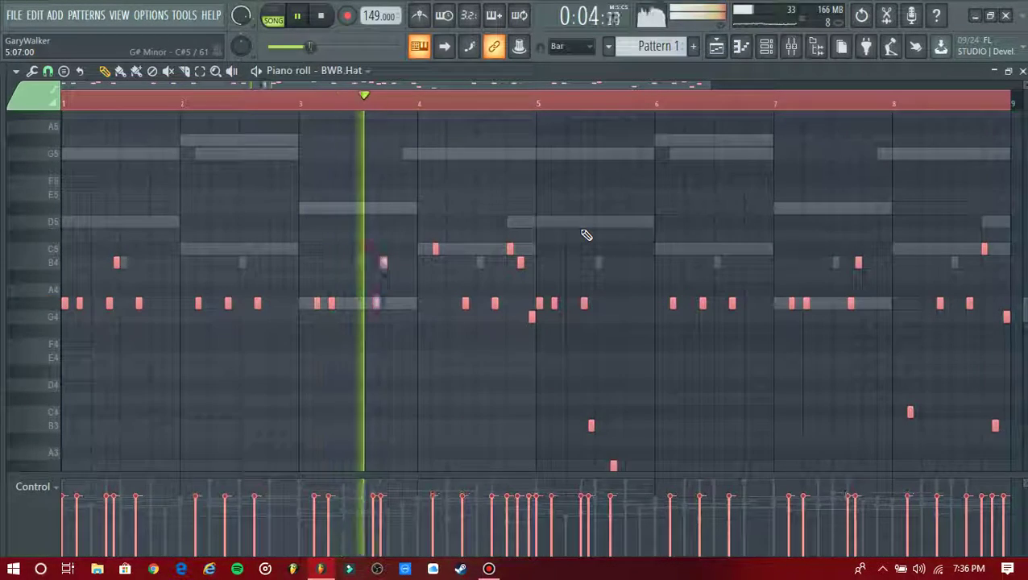
key(alt+r)
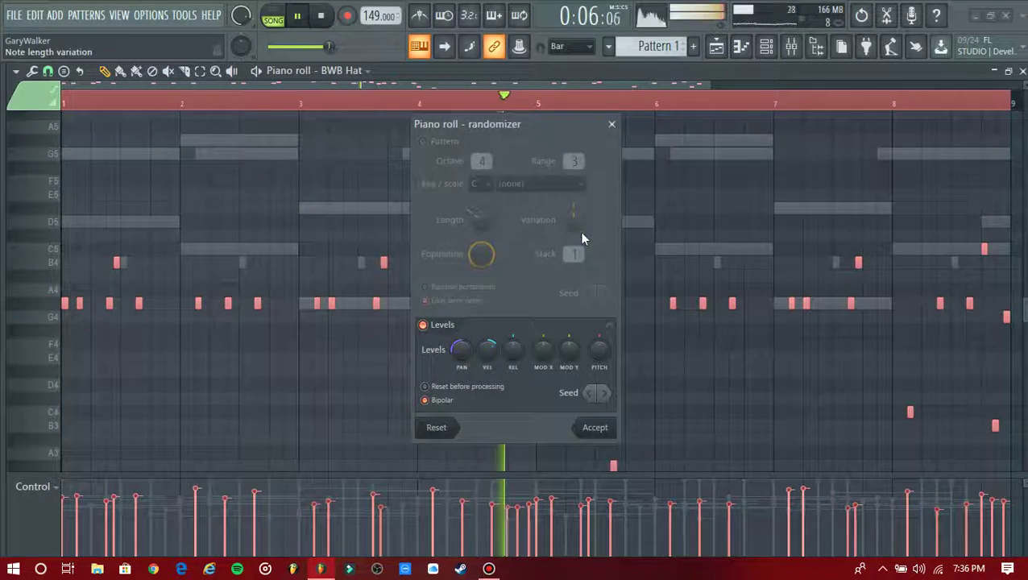
key(Return)
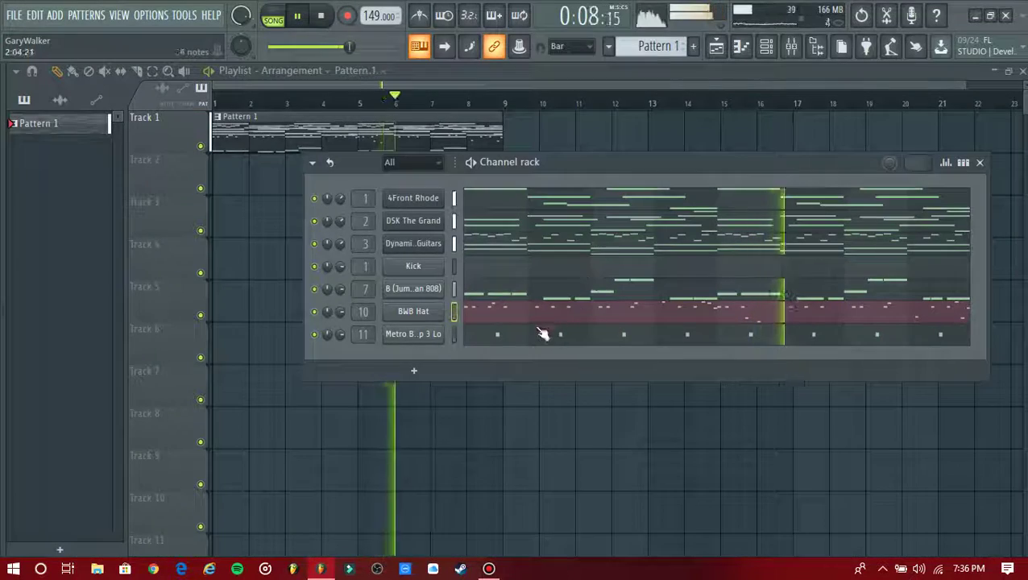
mouse_move(21, 319)
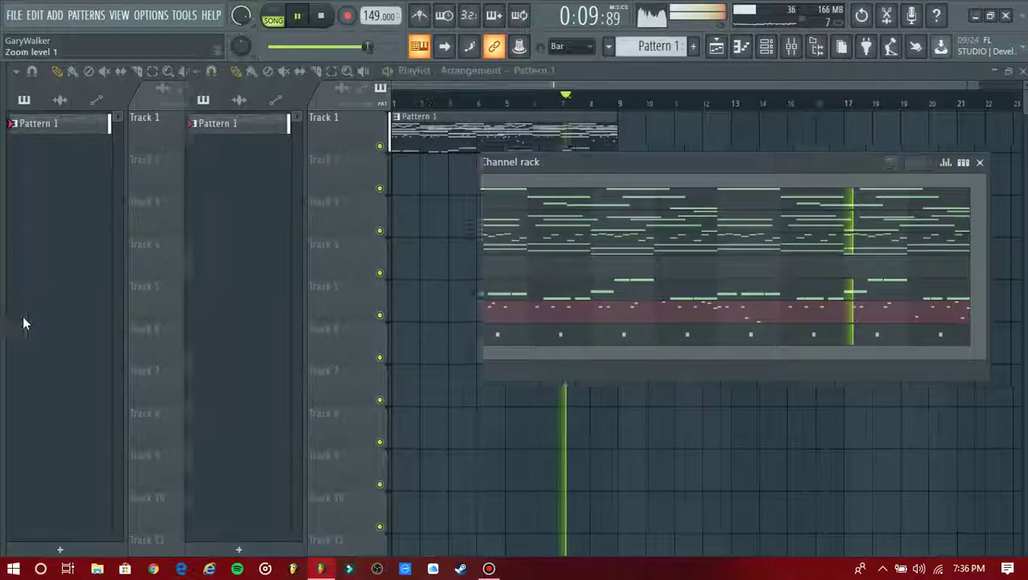
Load Ekali Kick 1 from the Kicks folder of OWEN J'S MAIN STASH 2.0 into the Kick channel, routed to mixer track 6
scroll(73, 240, up, 5)
click(55, 261)
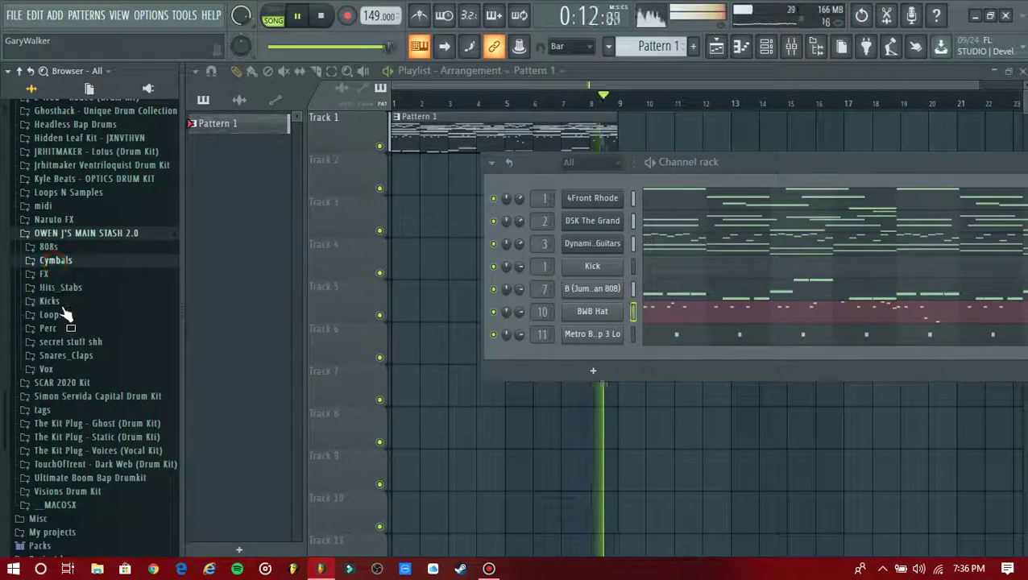
click(56, 302)
scroll(65, 310, down, 8)
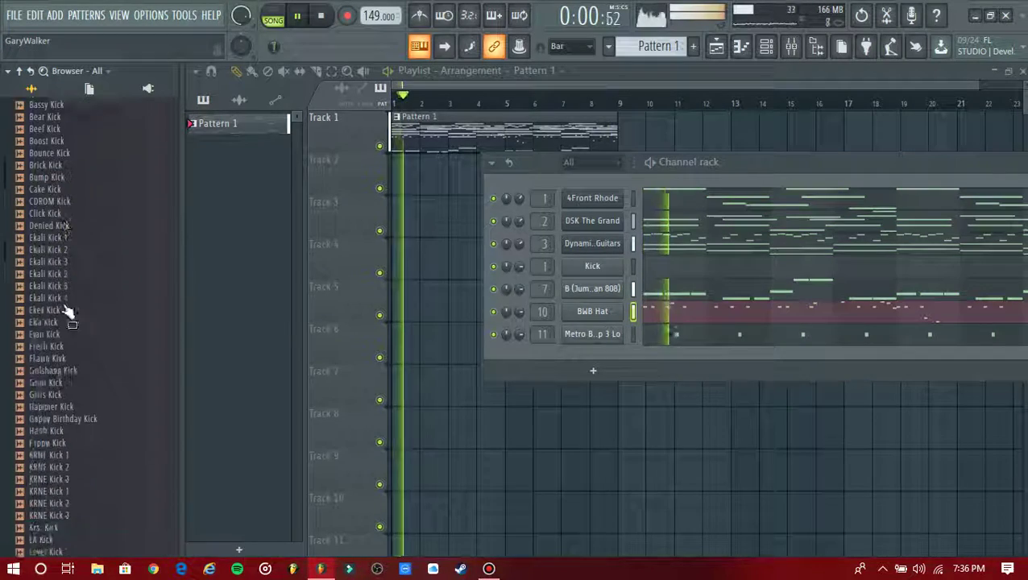
click(55, 230)
drag(69, 240, 435, 264)
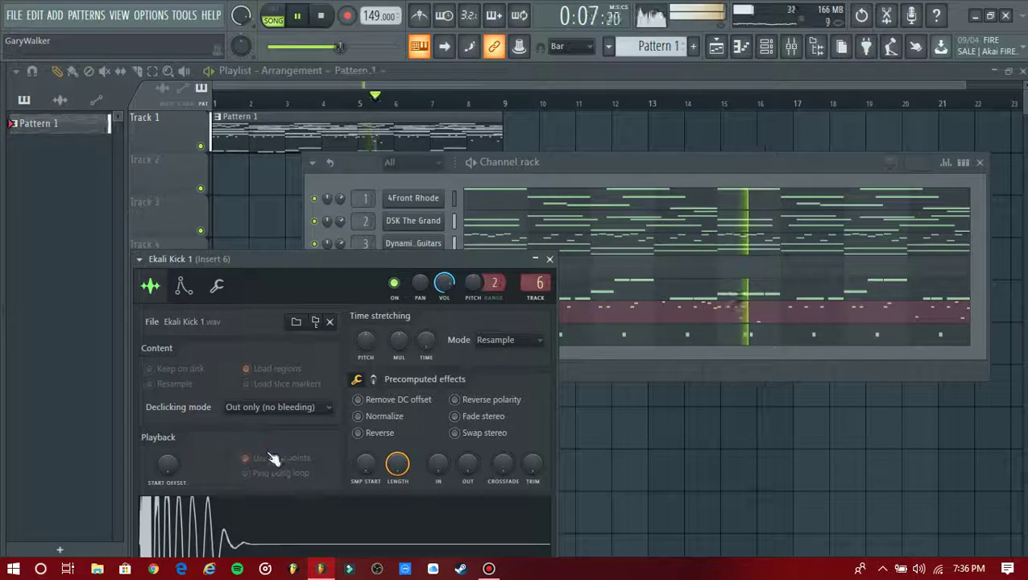
click(549, 259)
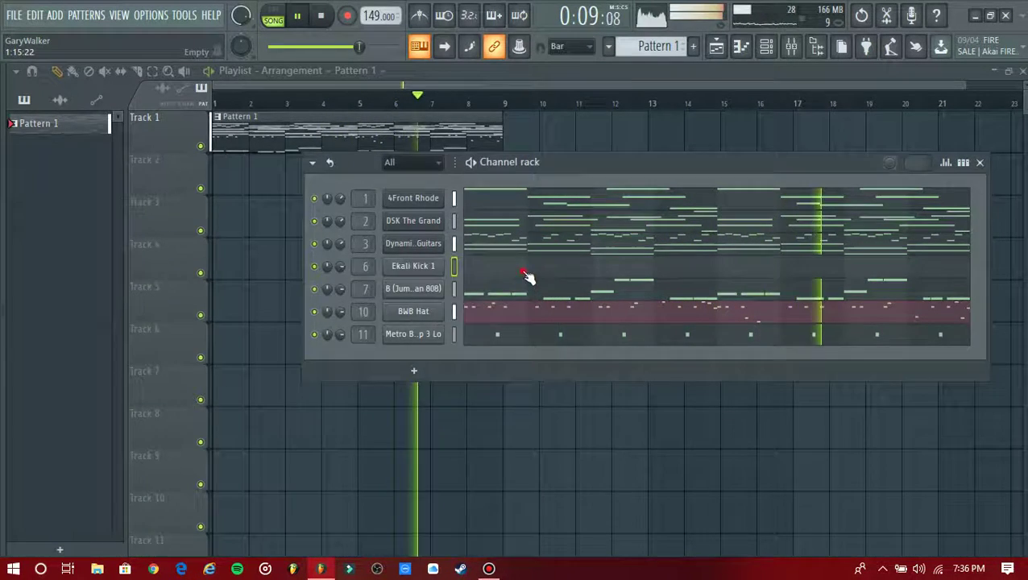
Enter B4 notes for Ekali Kick 1 at 1:01, 1:07, 2:03, 2:07, 2:11, 3:07, 3:15, 4:05 and 4:11
click(529, 273)
scroll(87, 288, down, 3)
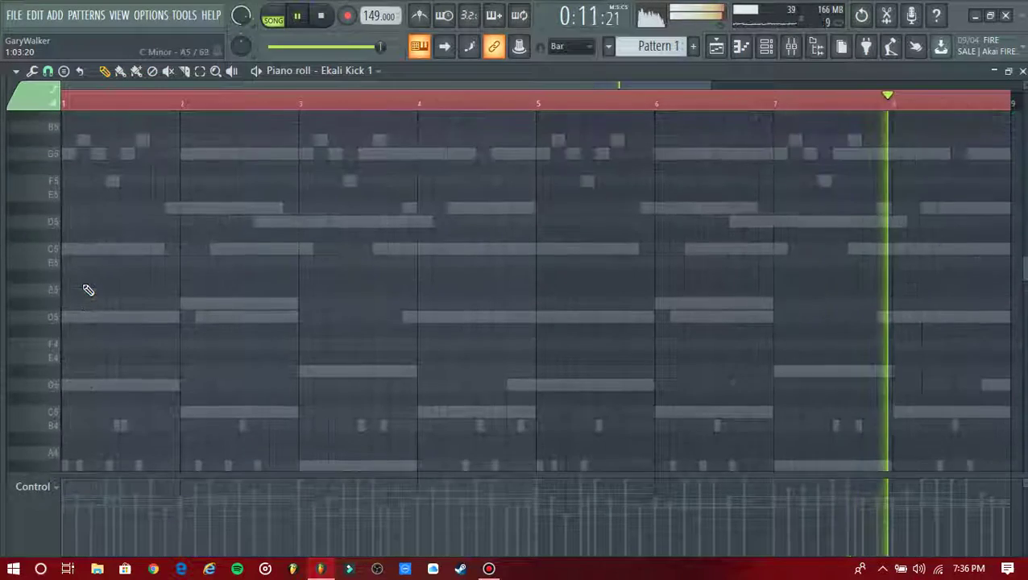
scroll(84, 286, down, 3)
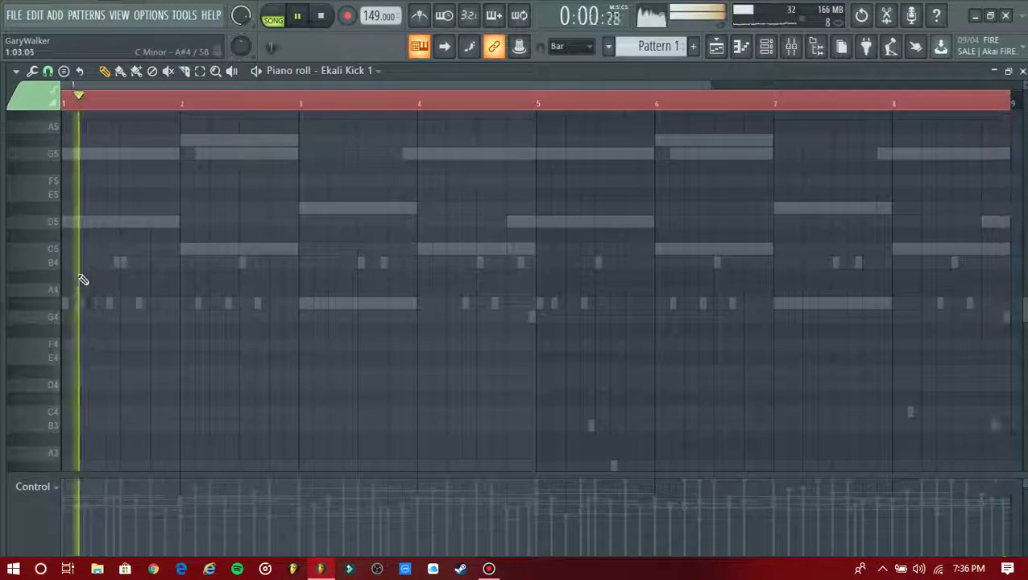
click(69, 264)
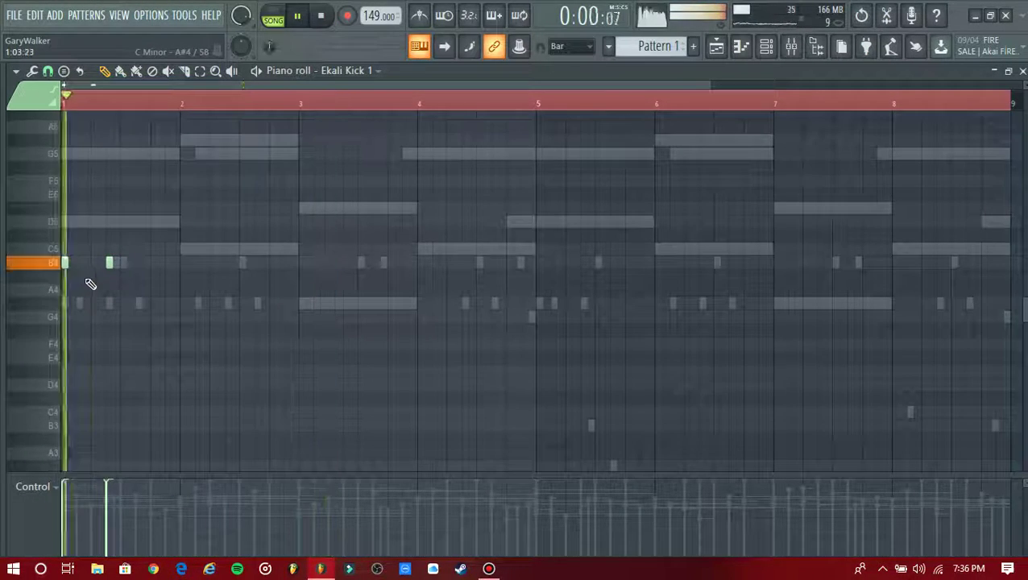
click(198, 263)
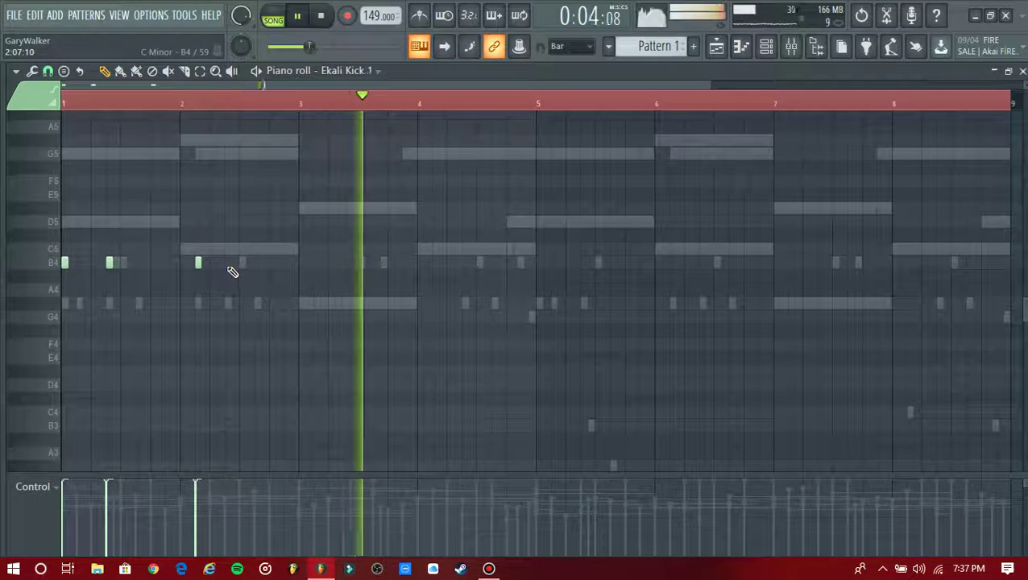
click(225, 263)
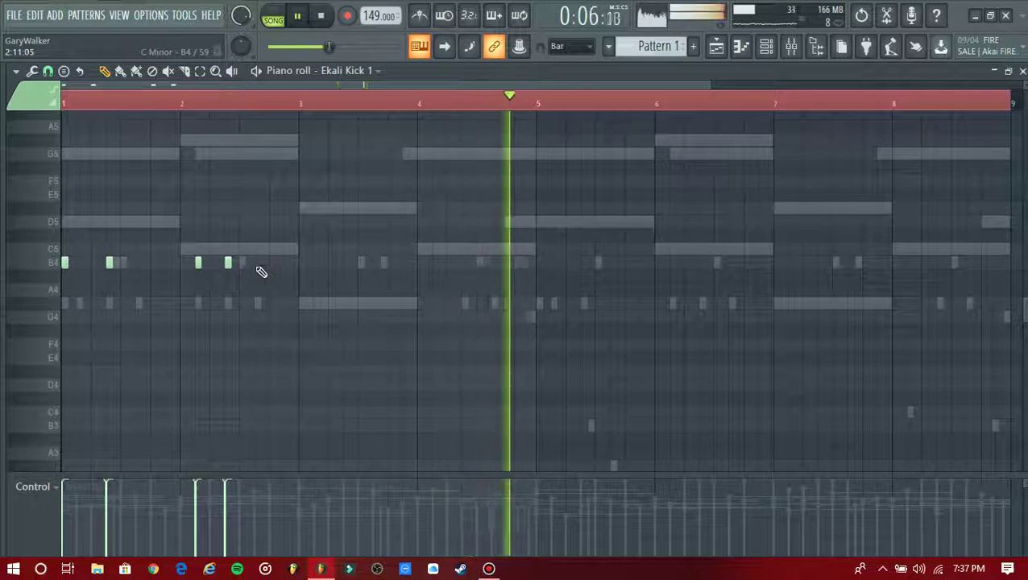
click(258, 263)
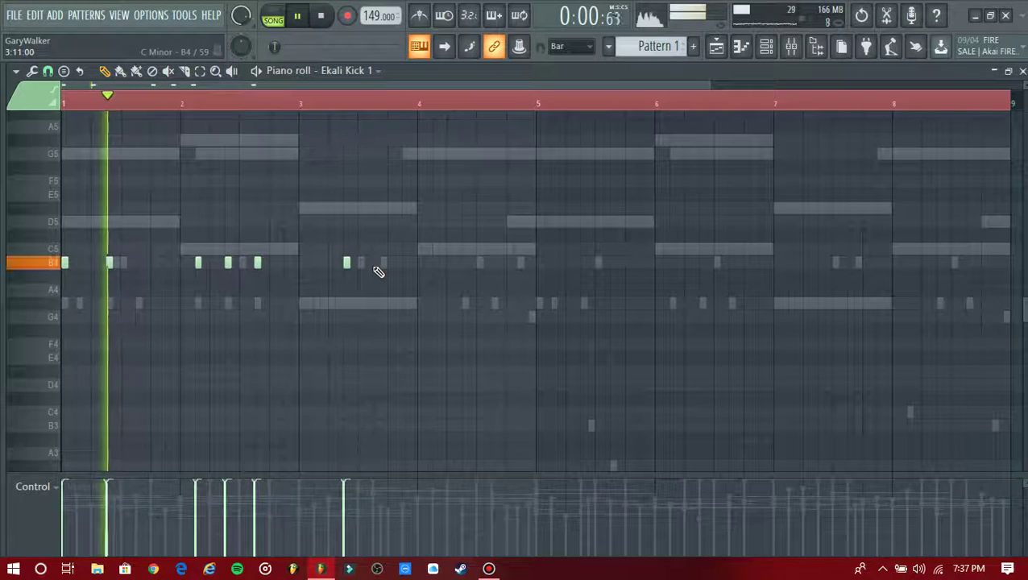
click(405, 264)
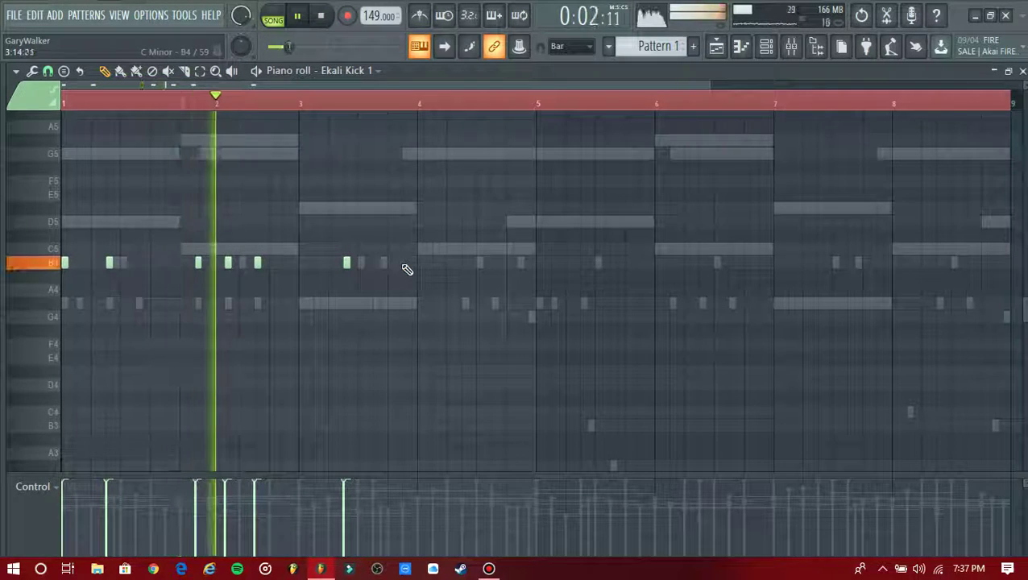
click(450, 264)
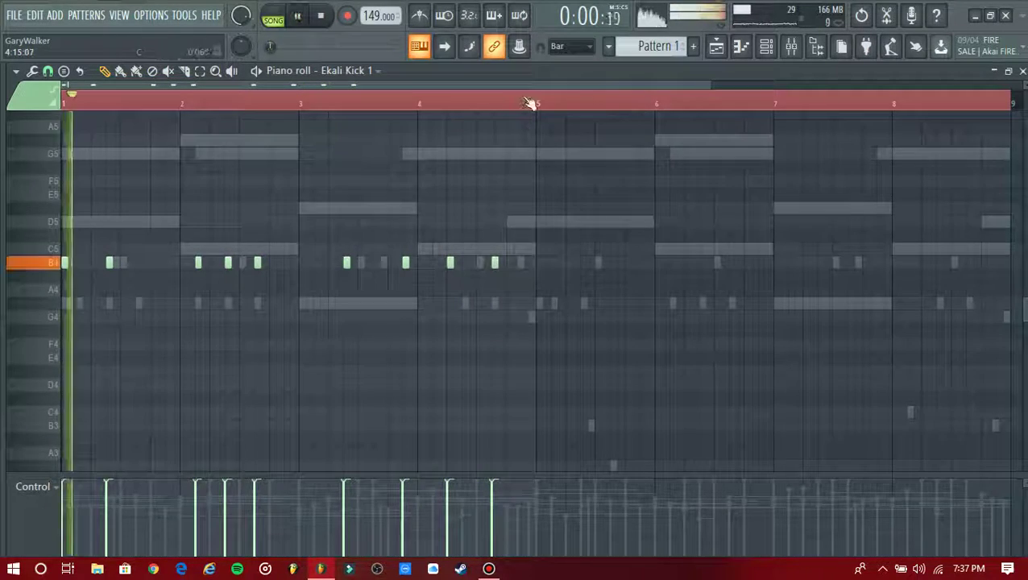
Duplicate the kick notes of bars 1 to 4 into bars 5 to 8 and clear the selection
drag(528, 103, 65, 176)
key(ctrl+b)
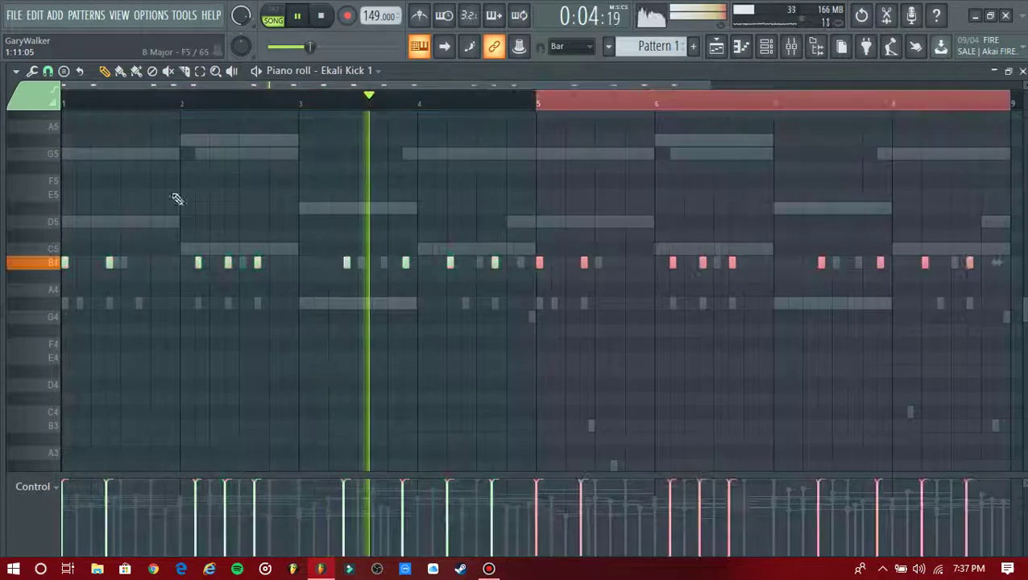
ctrl+click(661, 106)
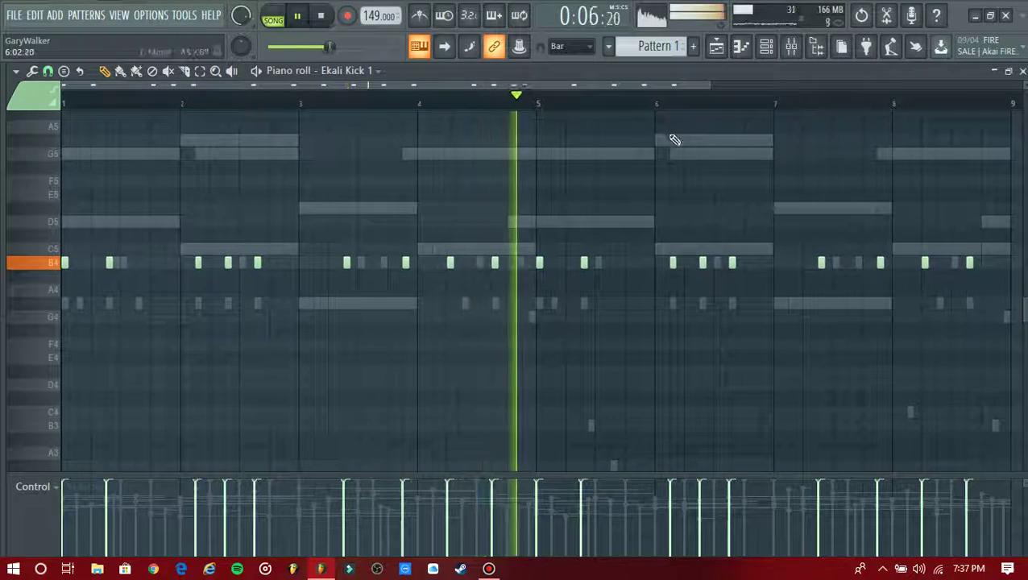
Add extra B4 kick notes at 5:13, 5:15, 7:03 and 8:13
click(627, 264)
click(643, 264)
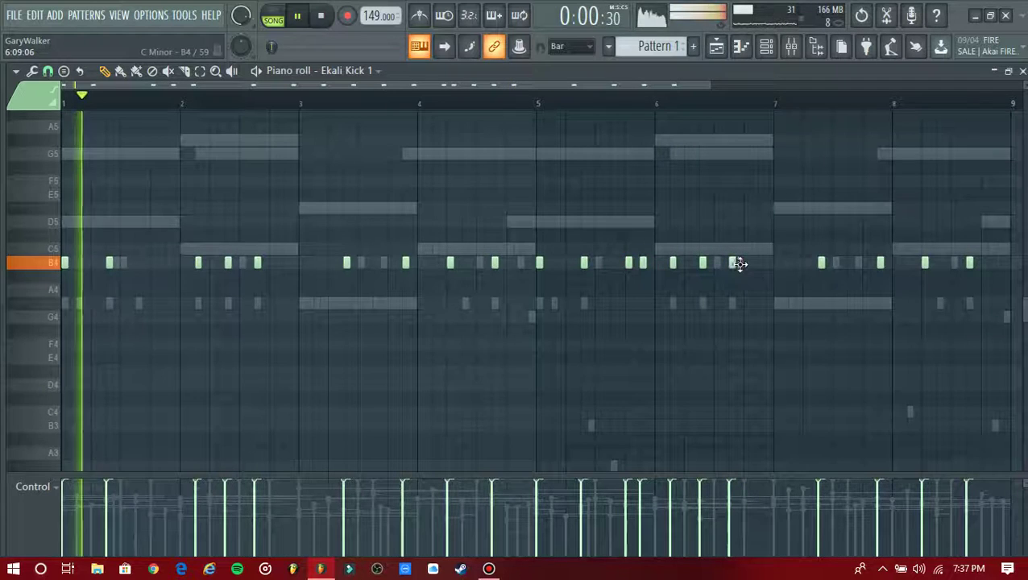
click(791, 263)
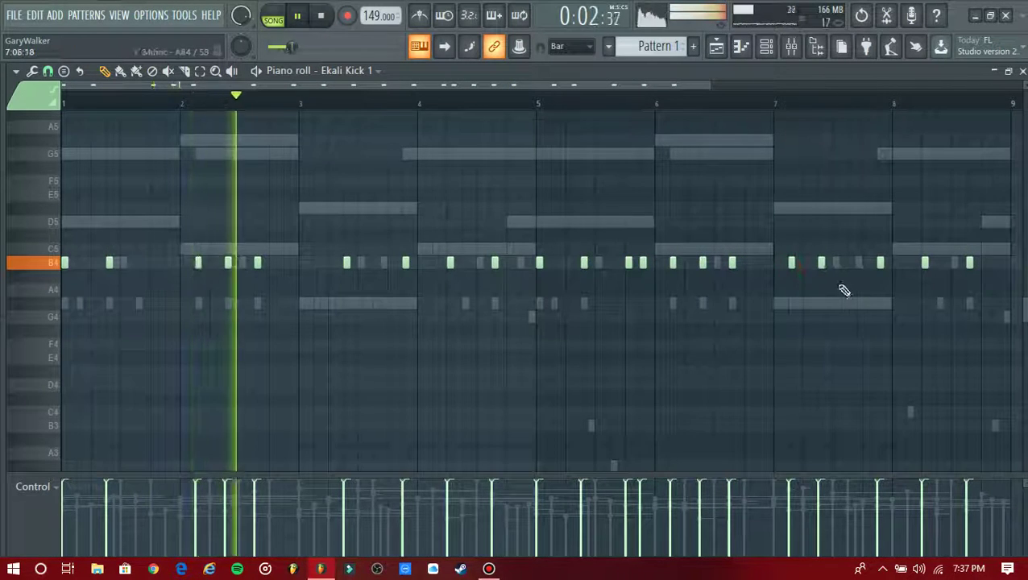
click(983, 264)
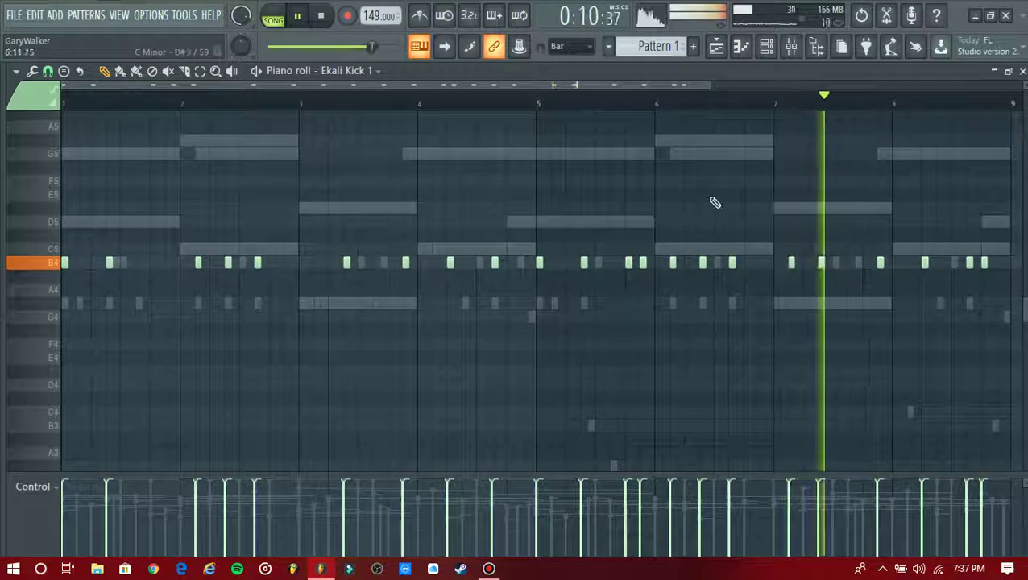
Delete the kick notes at 6:07 and 8:11 and return to the channel rack
right_click(705, 264)
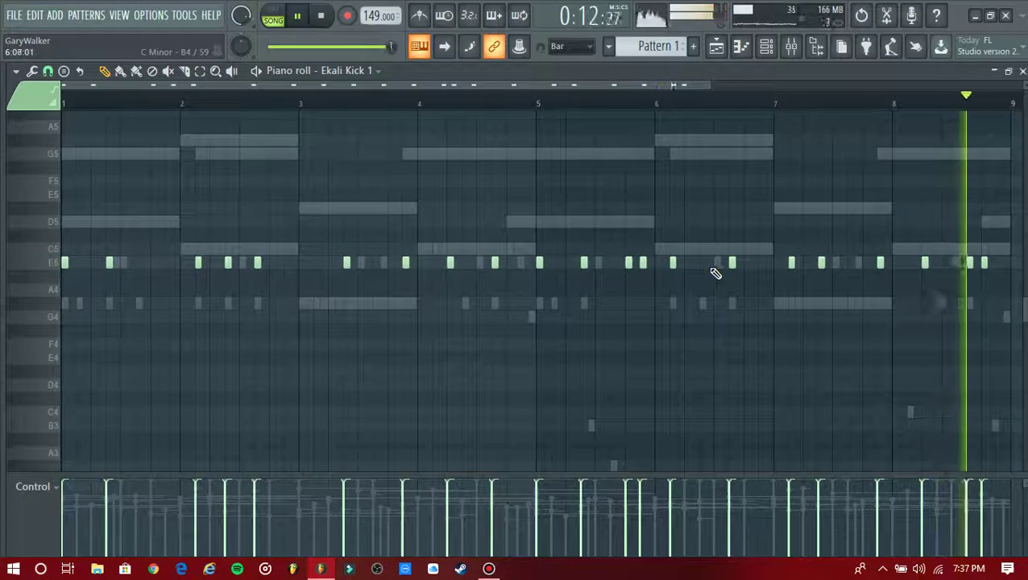
right_click(971, 265)
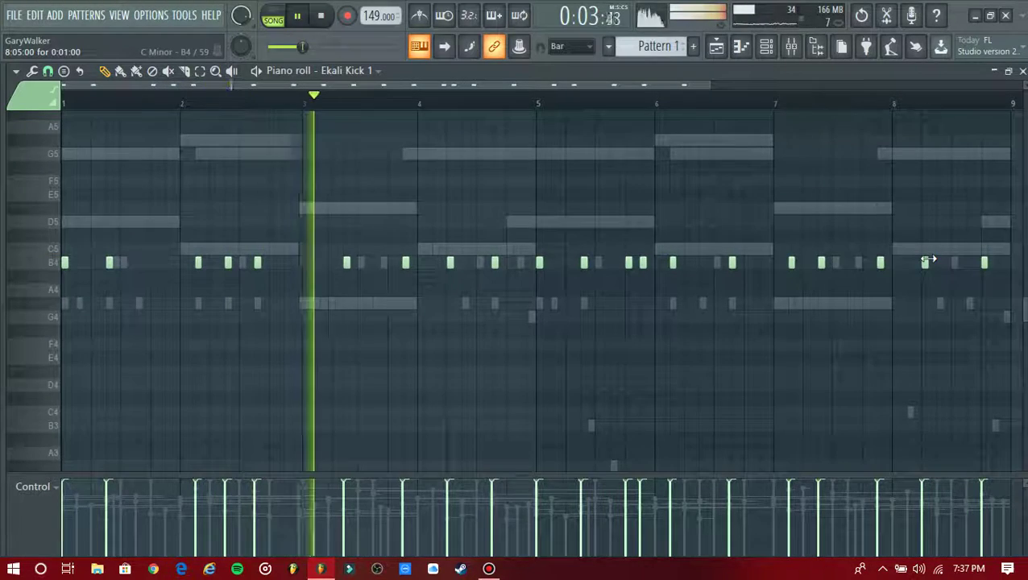
key(Escape)
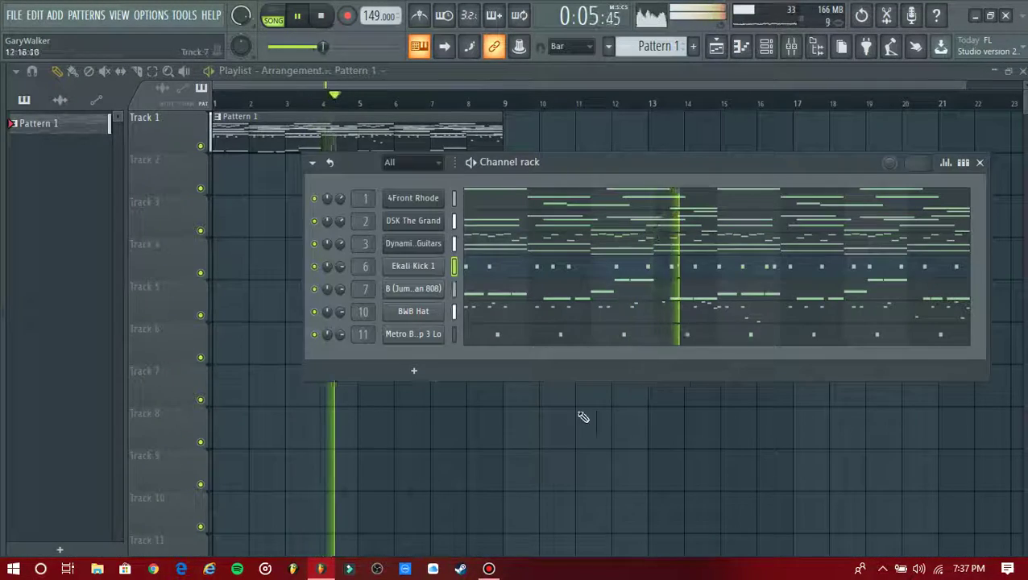
Audition both Metro Boomin percs in the Perc folder and add Metro Boomin Perc 2 as a channel above BWB Hat, on mixer track 8
click(4, 392)
scroll(64, 235, up, 5)
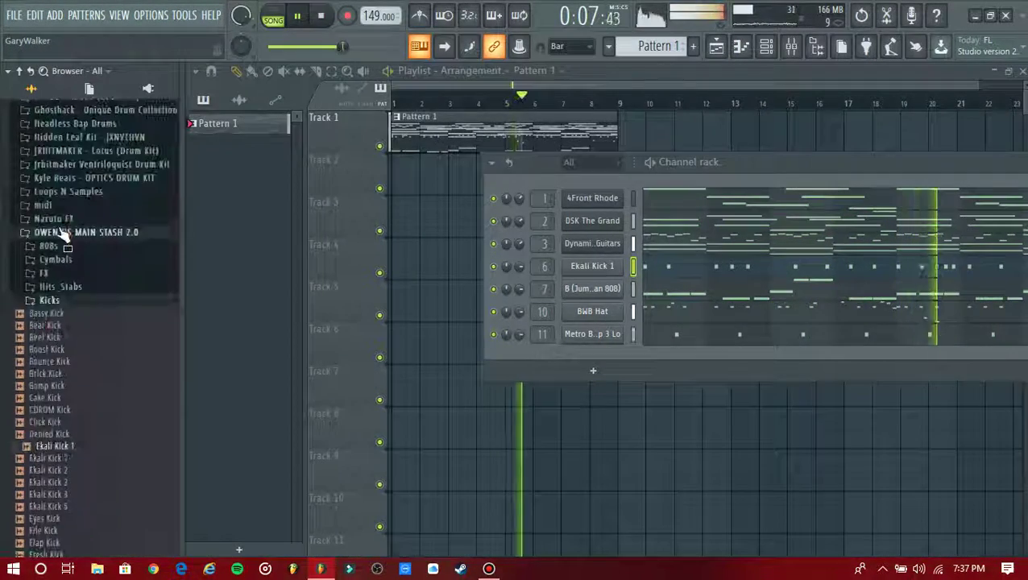
click(59, 303)
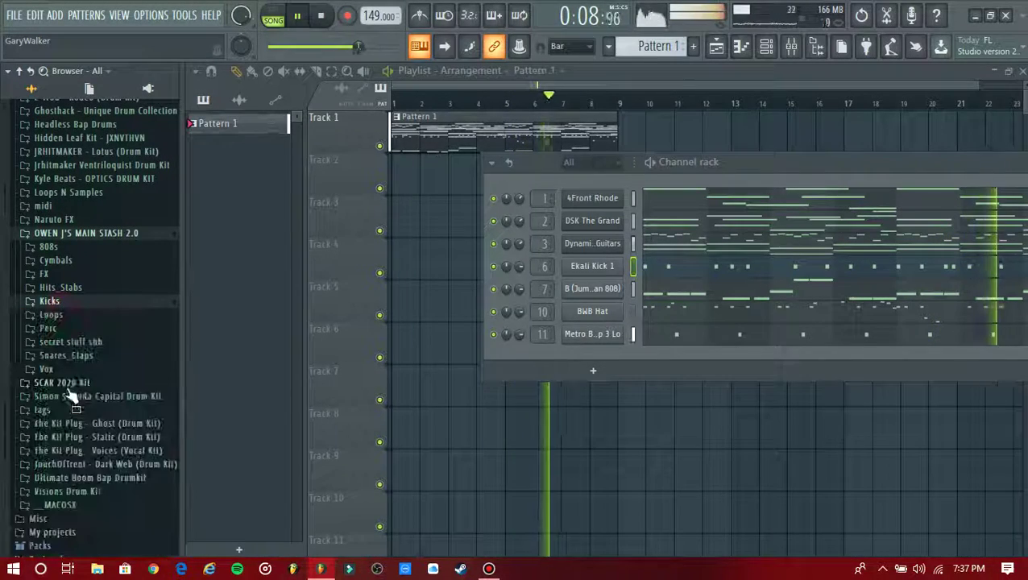
click(71, 325)
scroll(71, 338, down, 10)
click(90, 185)
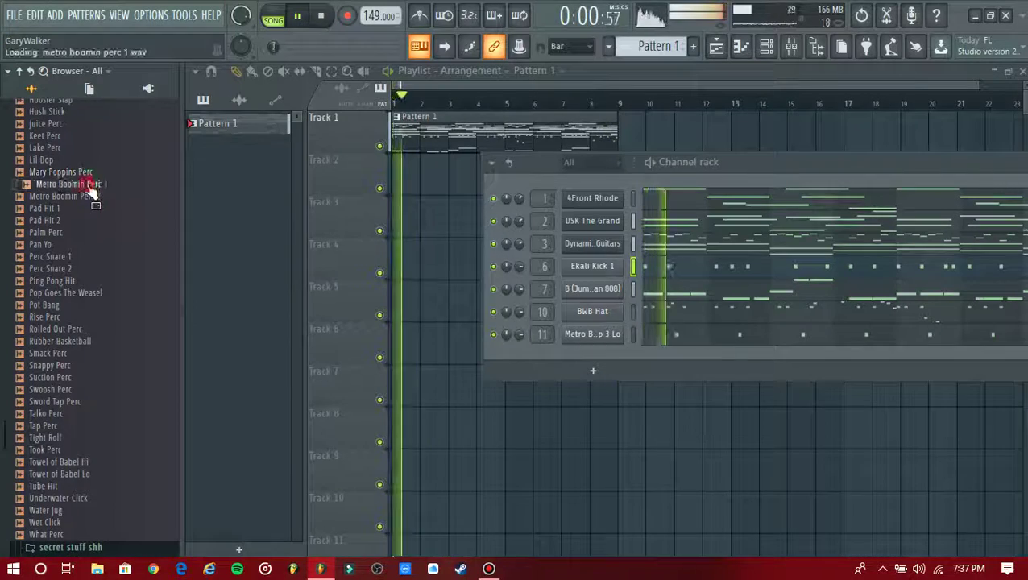
click(93, 197)
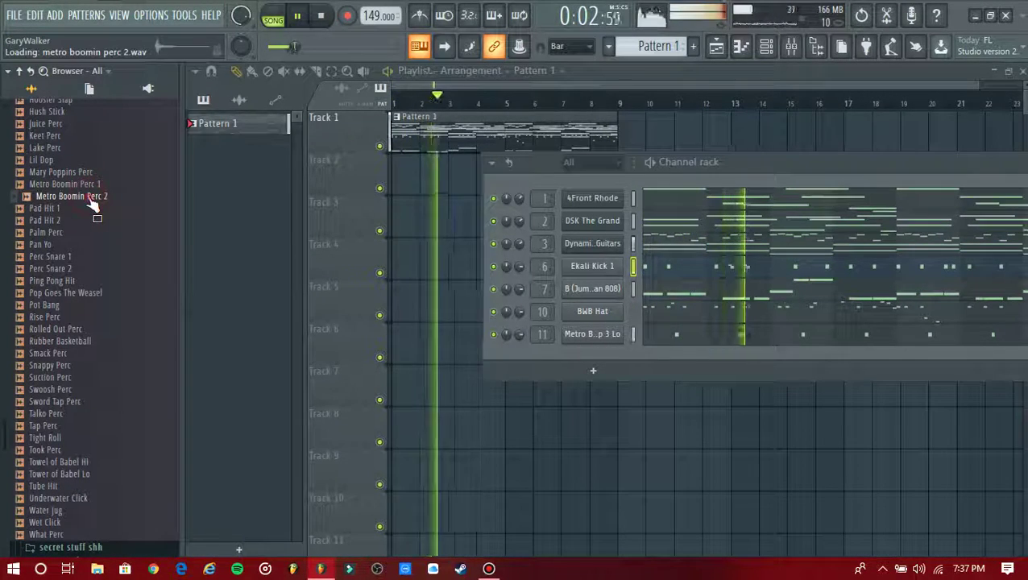
drag(92, 201, 426, 300)
scroll(357, 309, up, 4)
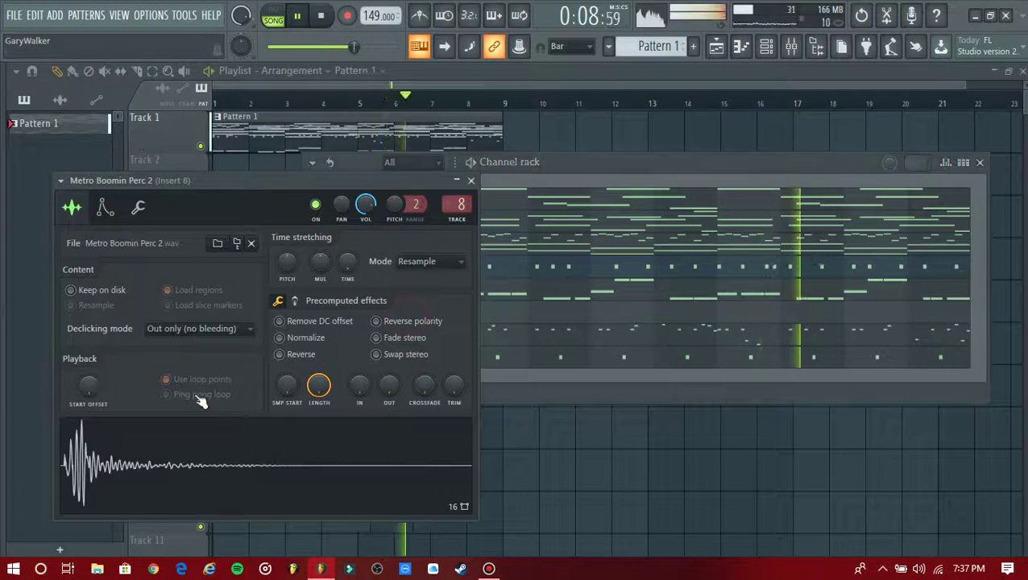
click(471, 182)
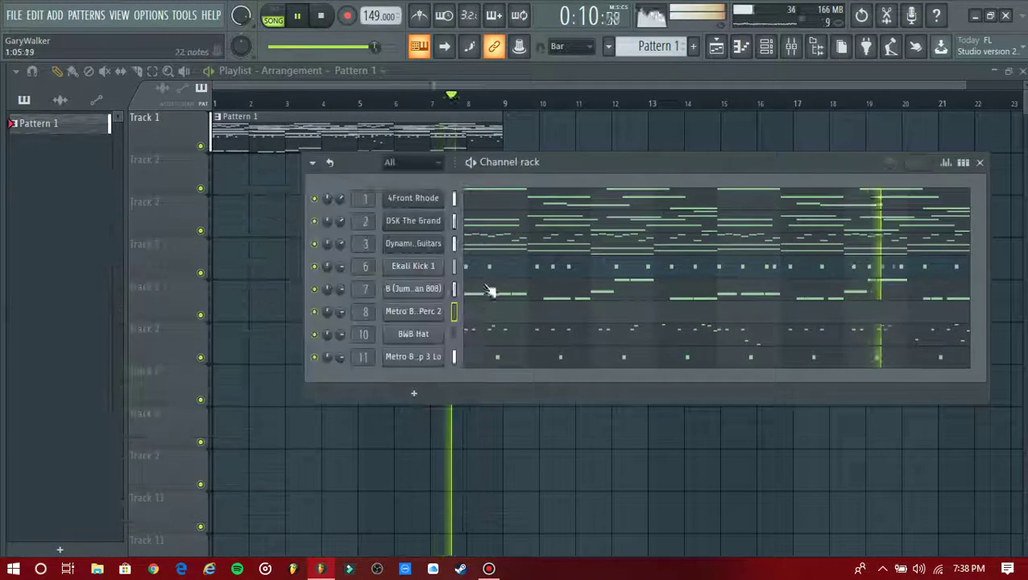
Enter Metro Boomin Perc 2 notes in bar 1: F4 at 1:05, B4 at 1:13 and G4 at 1:15, splitting the G4 note into three
click(486, 312)
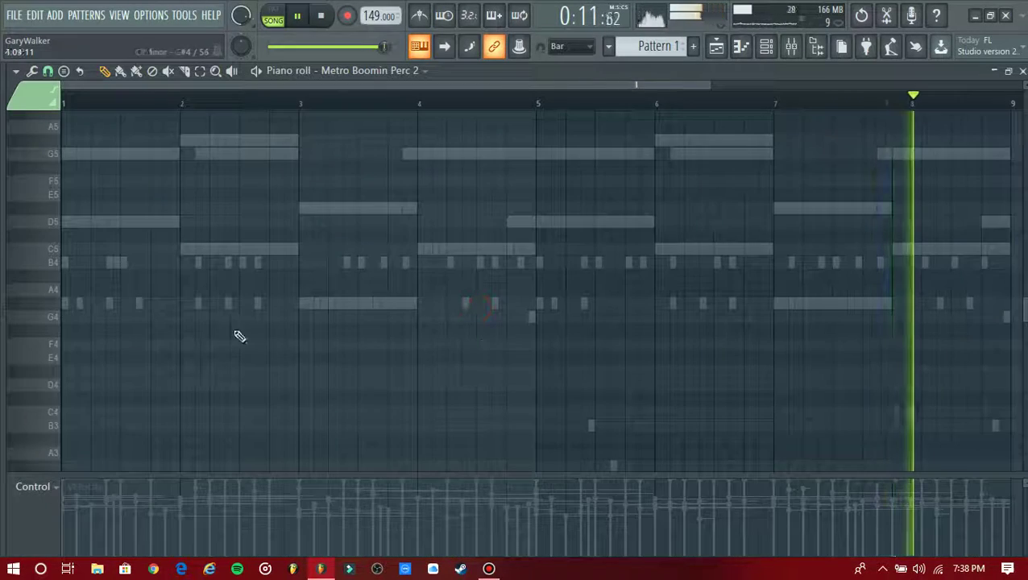
click(92, 345)
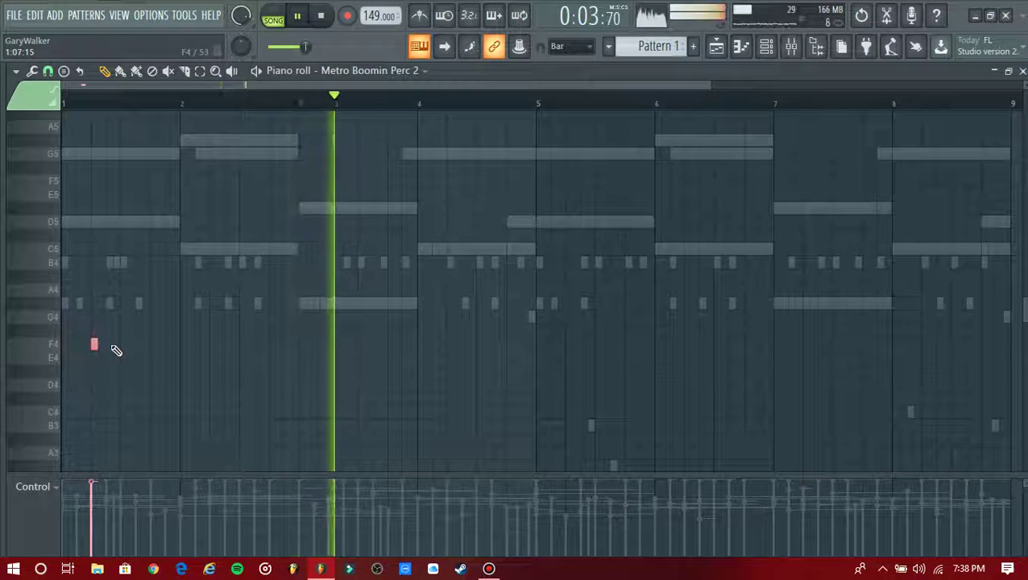
click(154, 262)
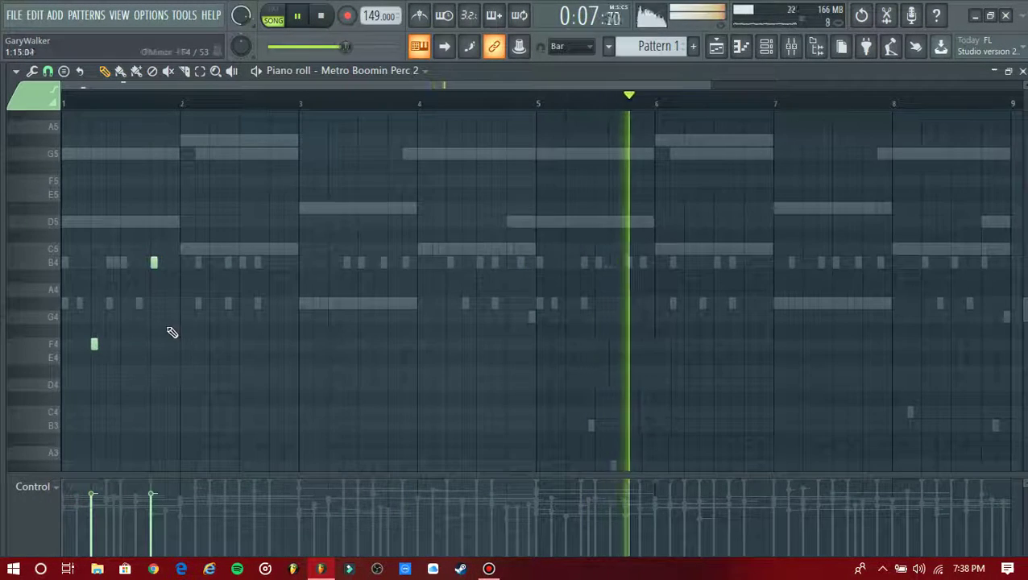
click(166, 316)
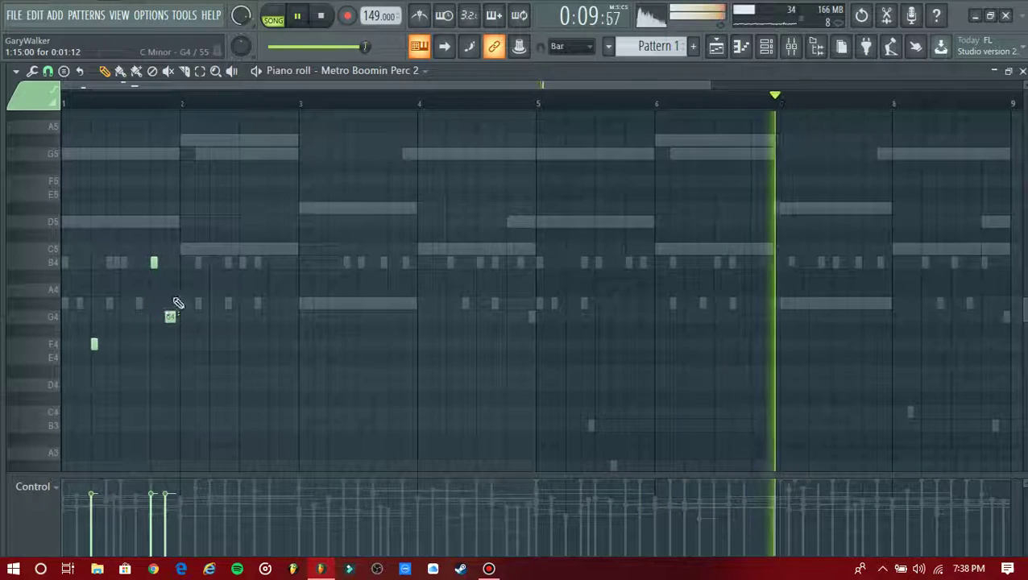
drag(171, 299, 170, 341)
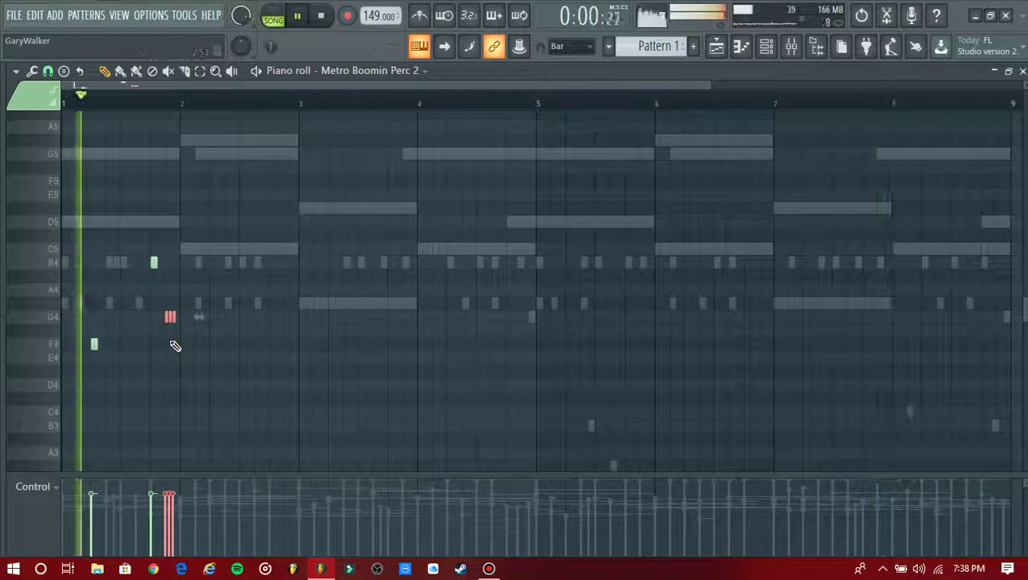
click(94, 347)
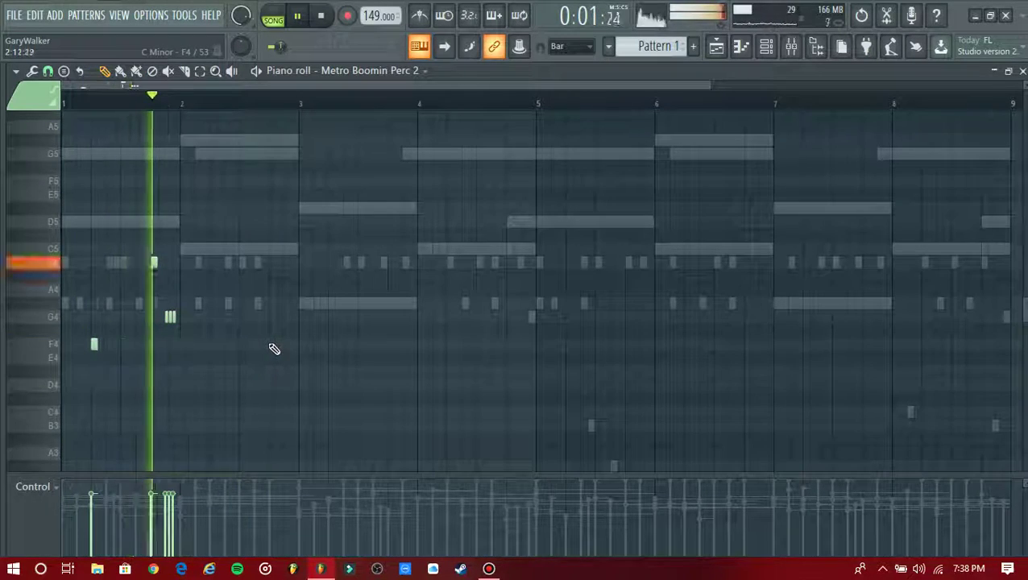
Add F4 perc notes at 2:13 and in bar 3, restart playback, and move the bar 3 note to the bar's start
click(273, 344)
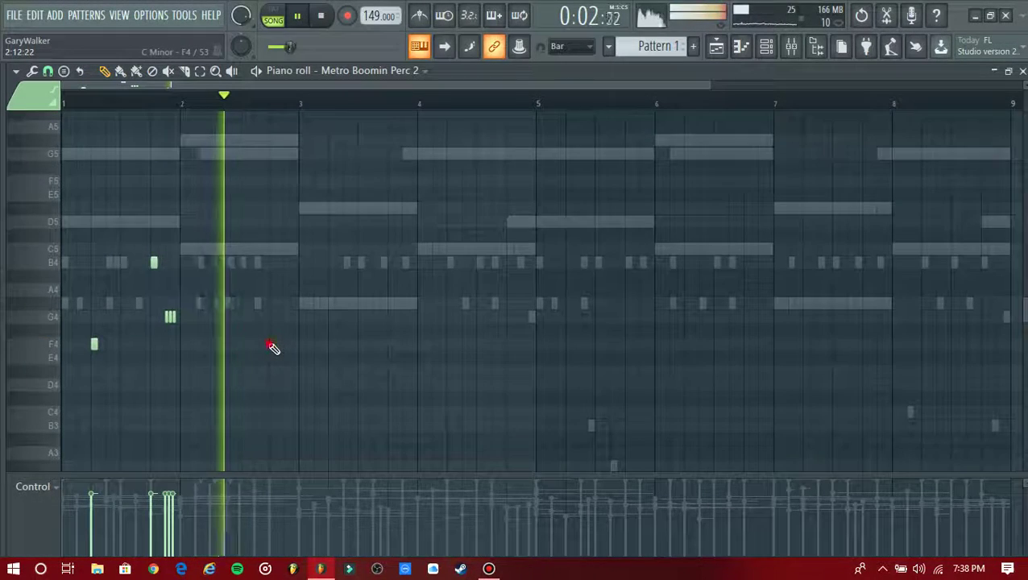
click(346, 344)
key(space)
key(space)
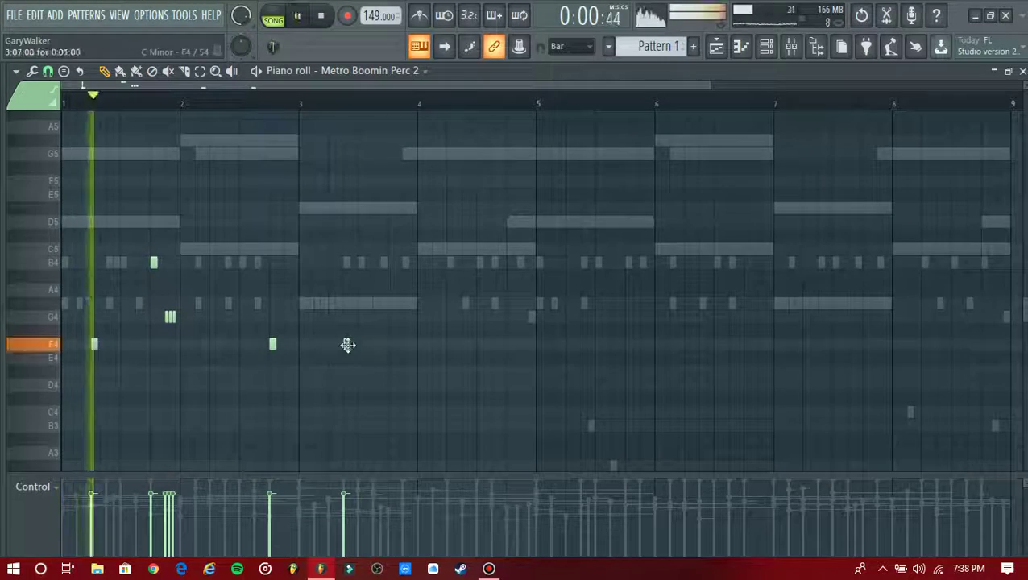
drag(346, 344, 300, 349)
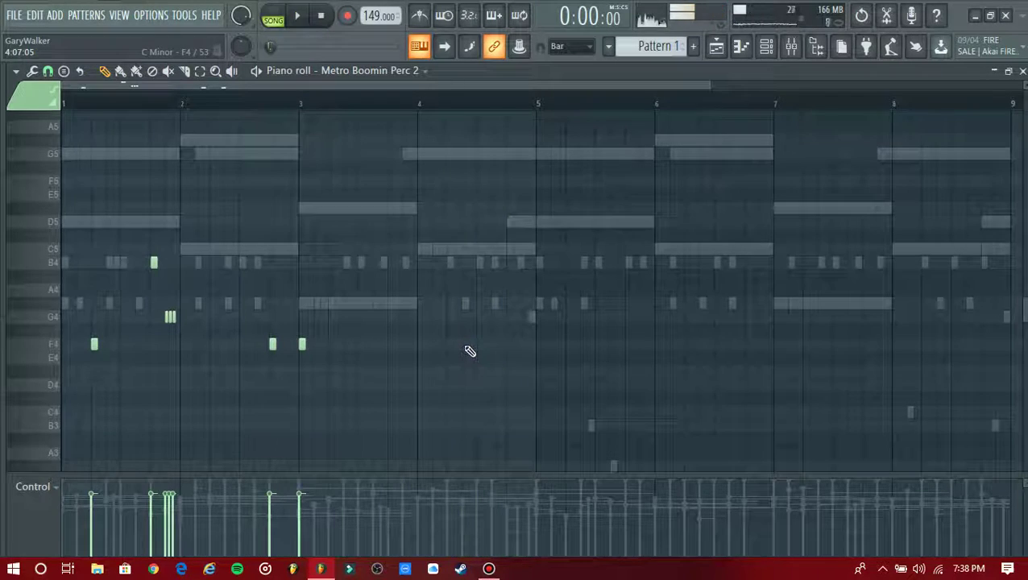
Add Metro Boomin Perc 2 notes in bar 4: F4 at 4:03, G#4 at 4:04 and G4 at 4:13
click(436, 345)
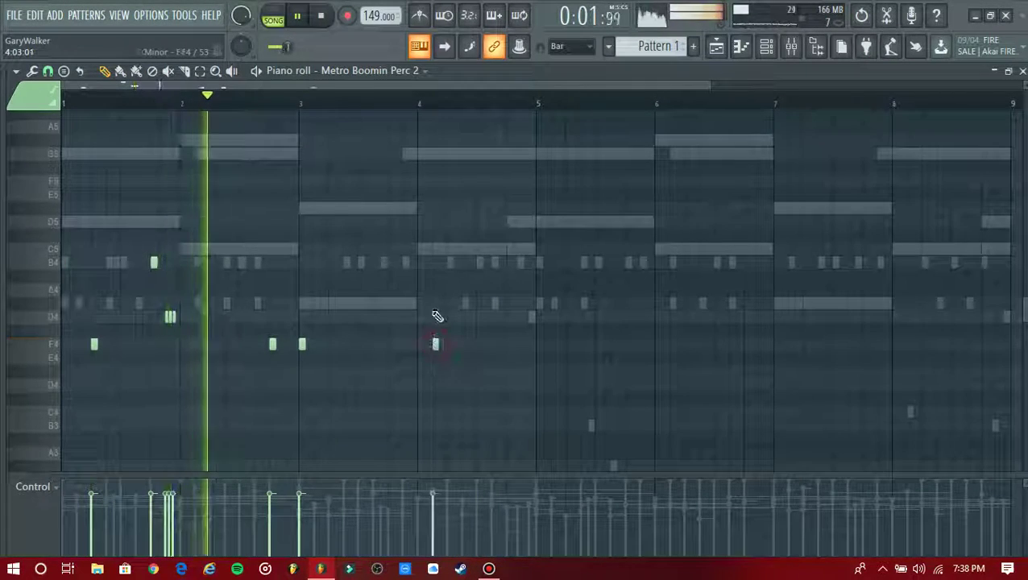
click(440, 303)
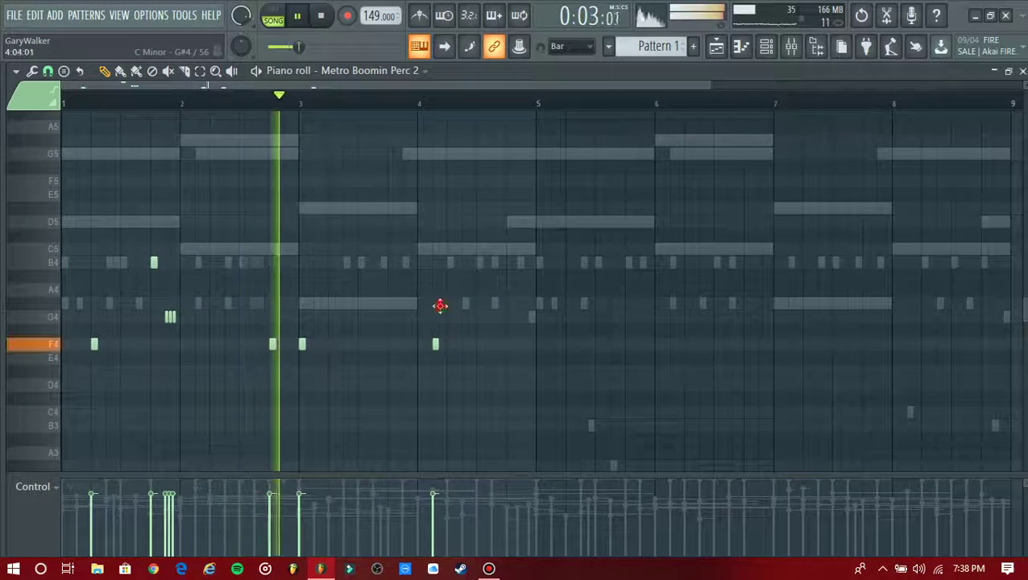
click(508, 318)
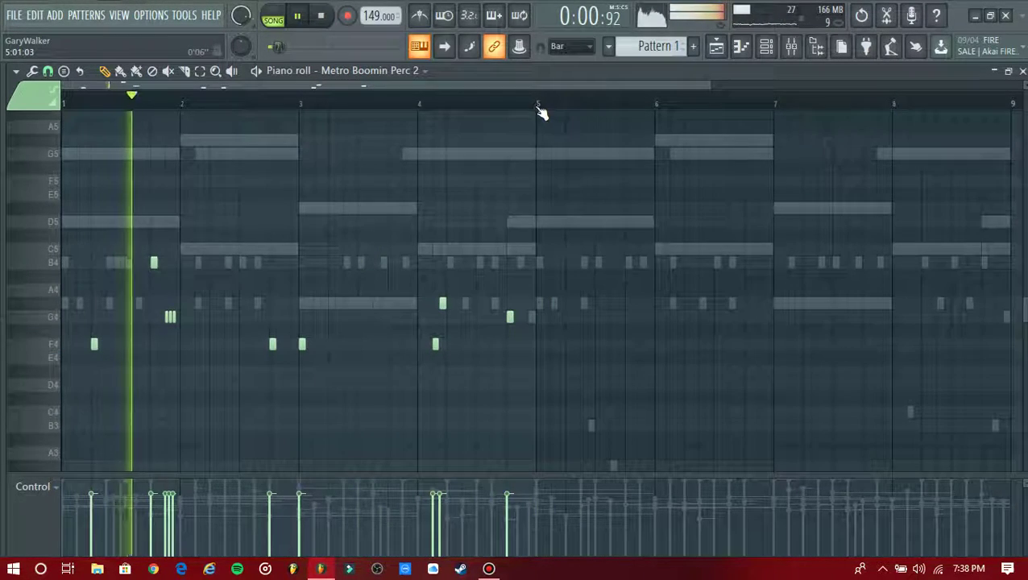
Duplicate the perc notes of bars 1 to 4 into bars 5 to 8, deselect them and randomize the note velocities
drag(539, 106, 67, 173)
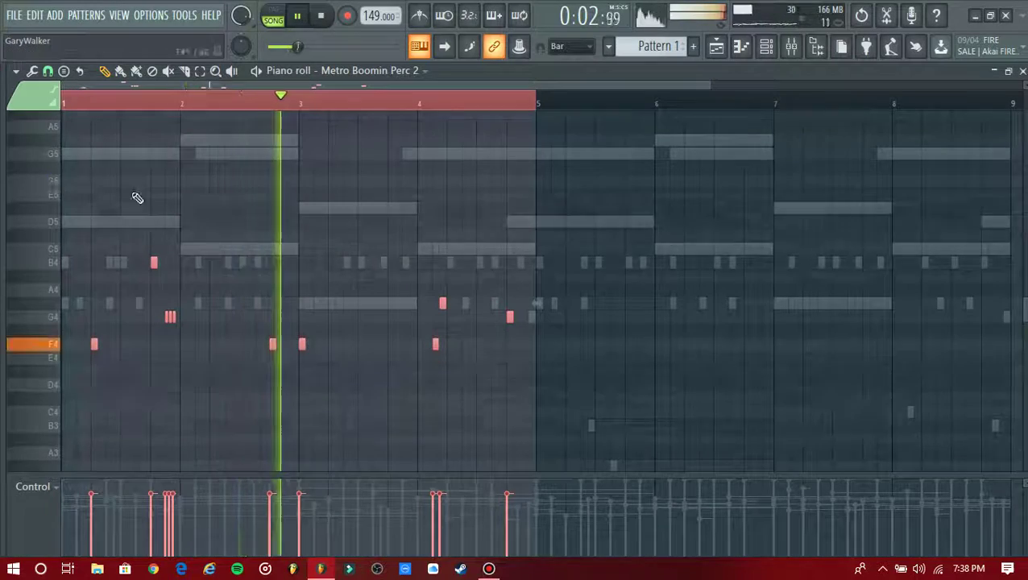
key(ctrl+b)
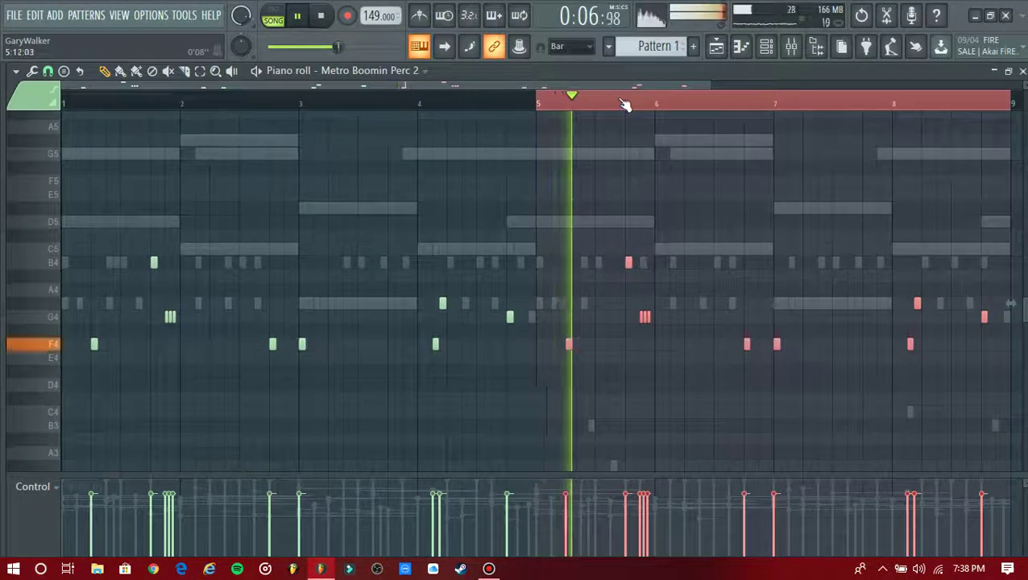
key(ctrl+d)
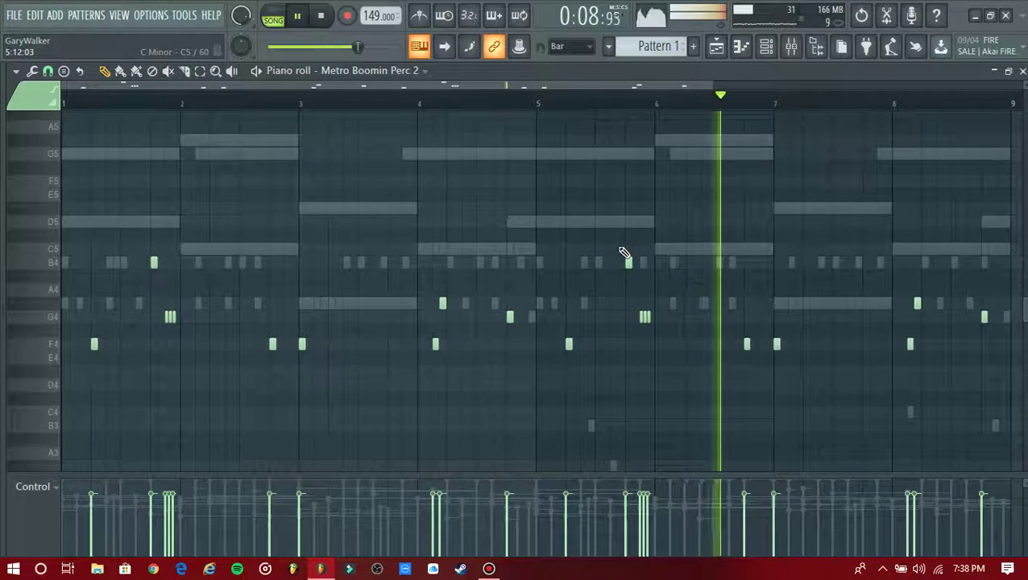
key(alt+r)
key(Escape)
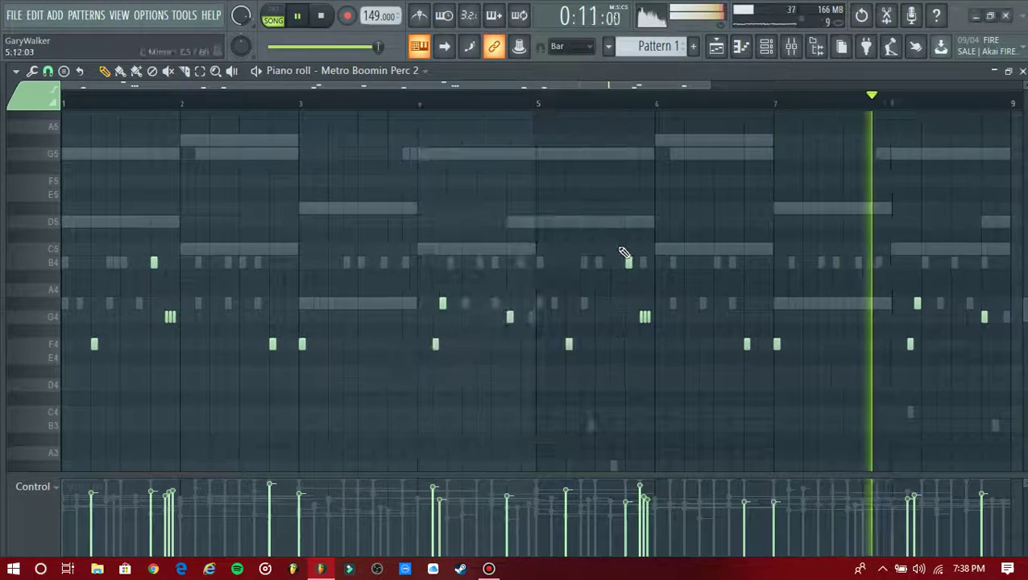
Return to the channel rack and lower the channel volumes of Metro Boomin Perc 2 and Metro Boomin Clap 3
key(F5)
key(F6)
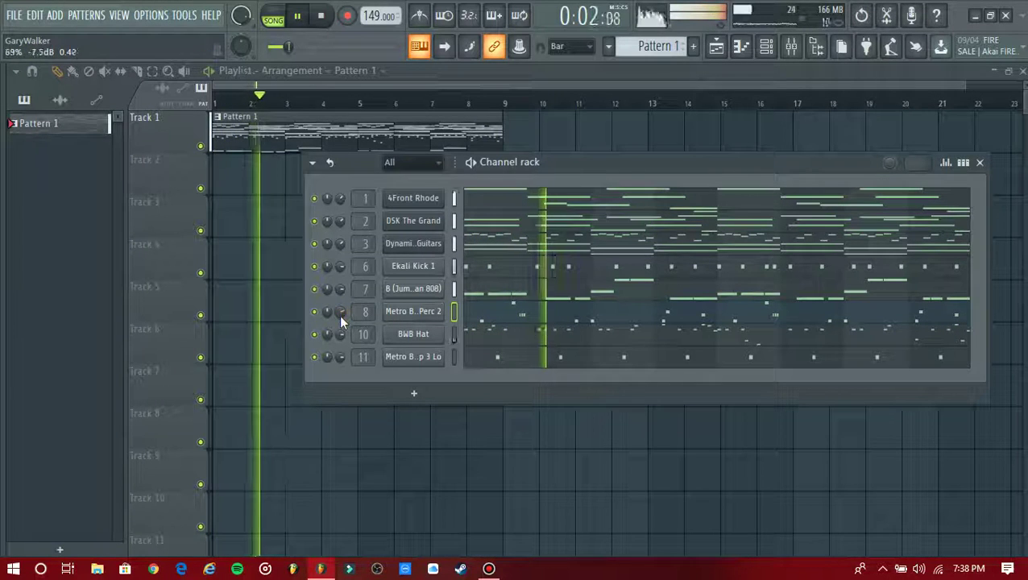
drag(339, 315, 340, 332)
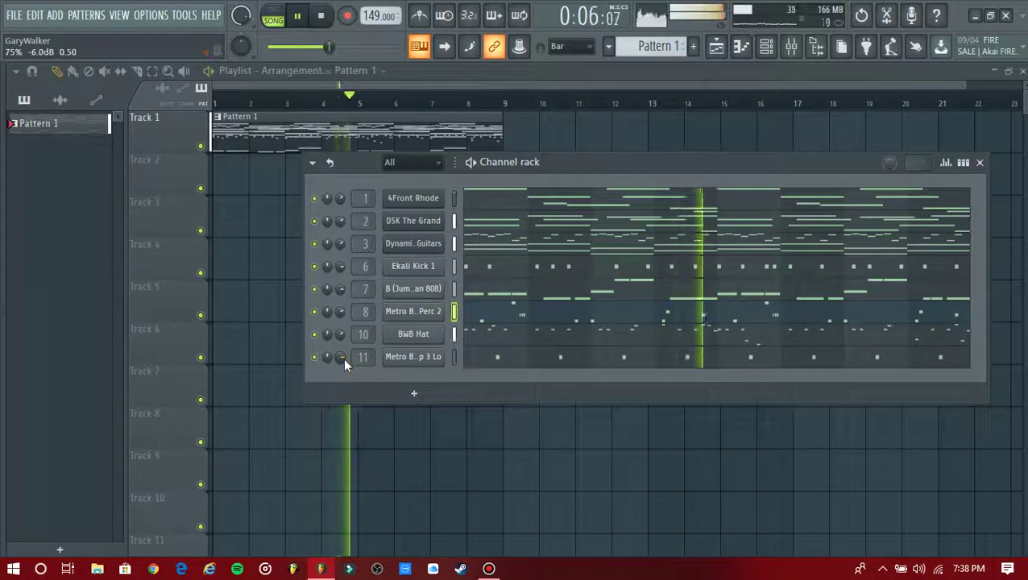
scroll(336, 291, down, 2)
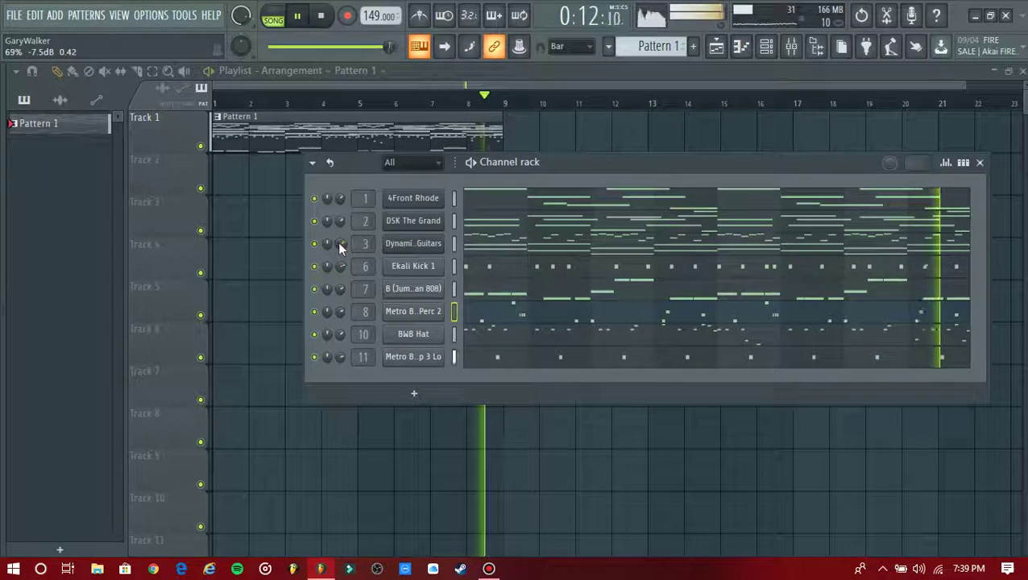
Load iZotope Ozone 5 Dynamics into the first effect slot of the mixer's Master track
key(F9)
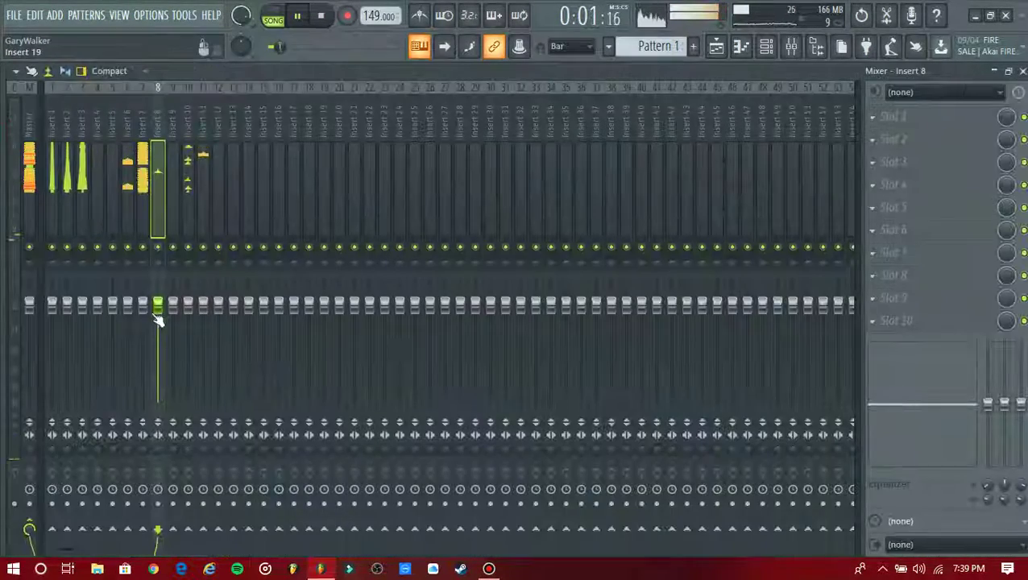
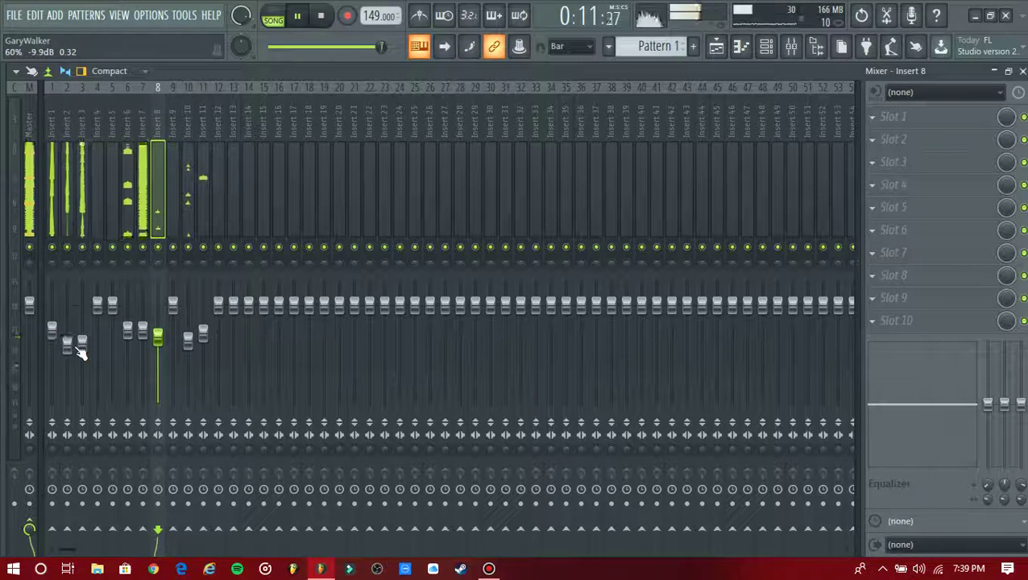
click(33, 216)
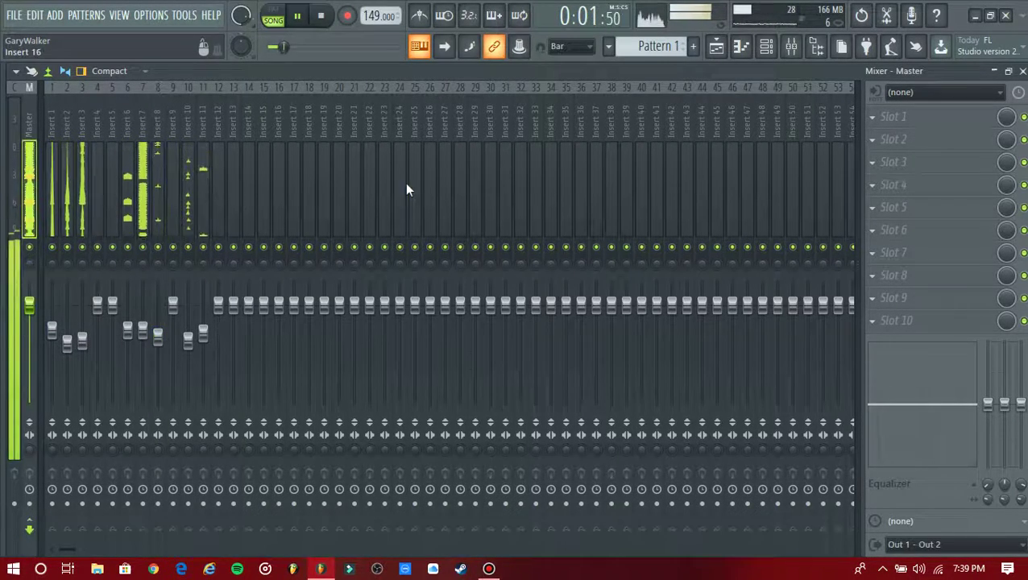
click(926, 120)
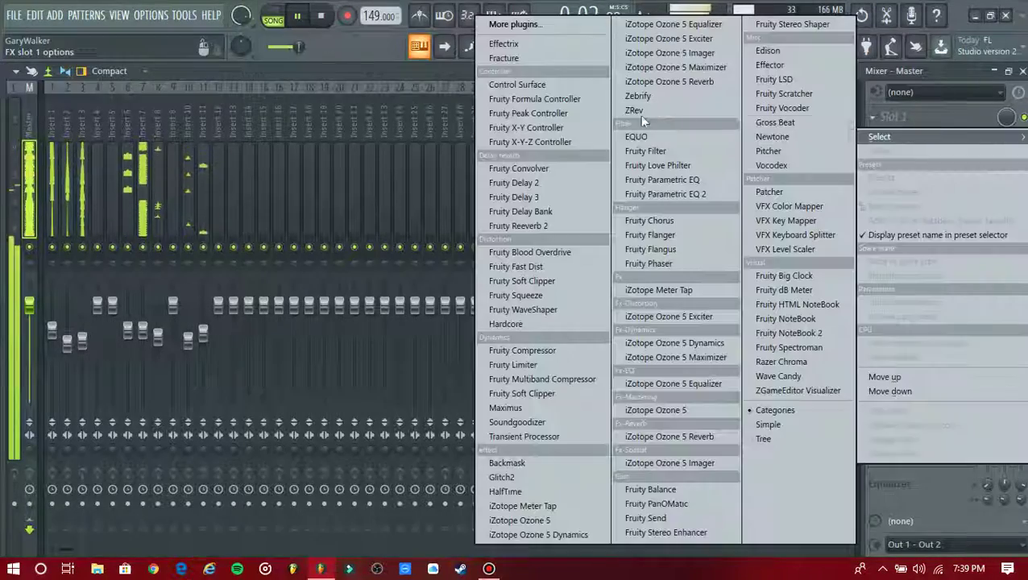
click(575, 534)
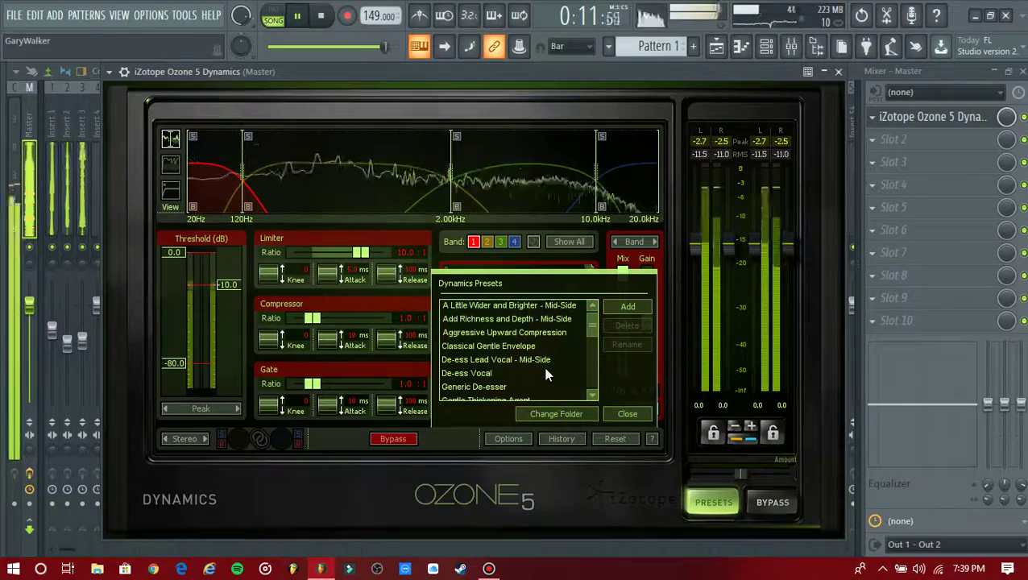
Apply the Strong Compressor with Presence preset in Ozone 5 Dynamics, lower the upper threshold to -27.6 dB and close the plugin
scroll(545, 375, down, 4)
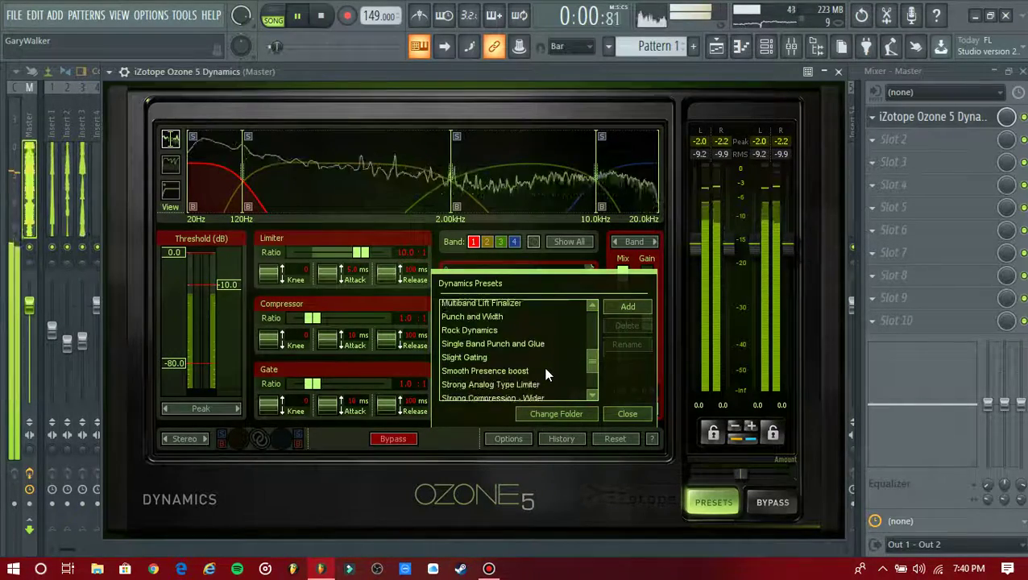
scroll(546, 375, down, 4)
click(584, 355)
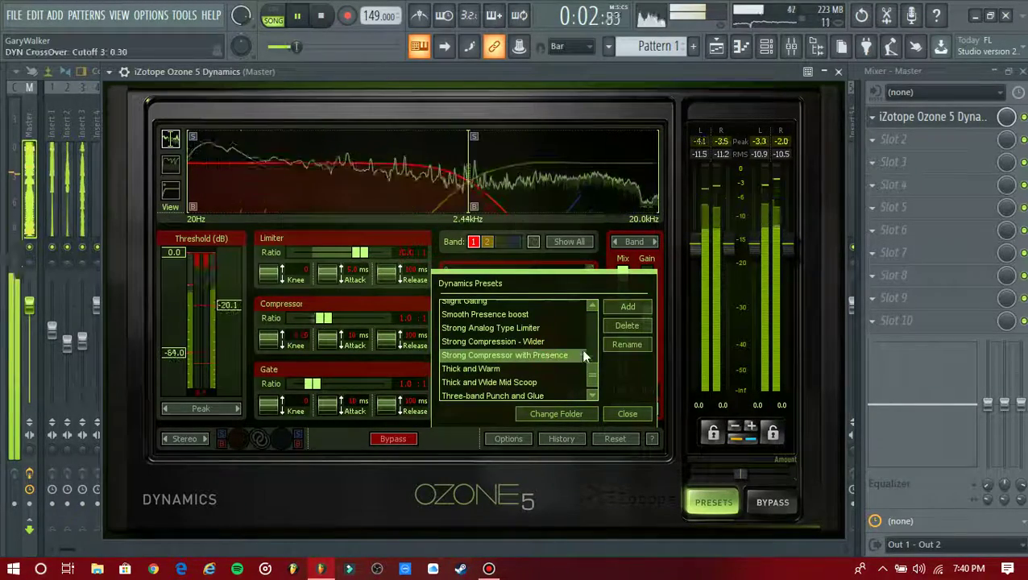
drag(227, 302, 233, 315)
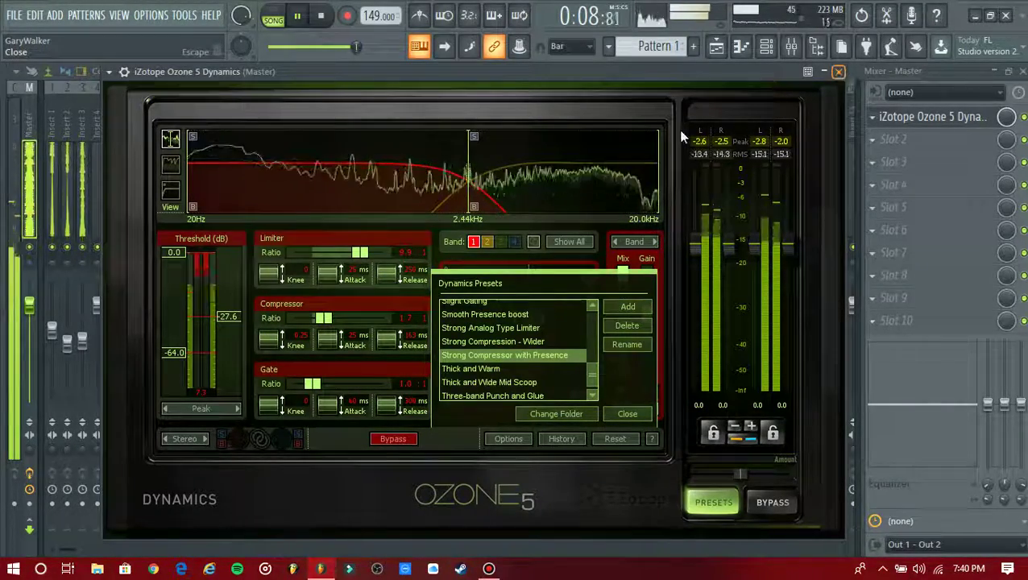
click(837, 72)
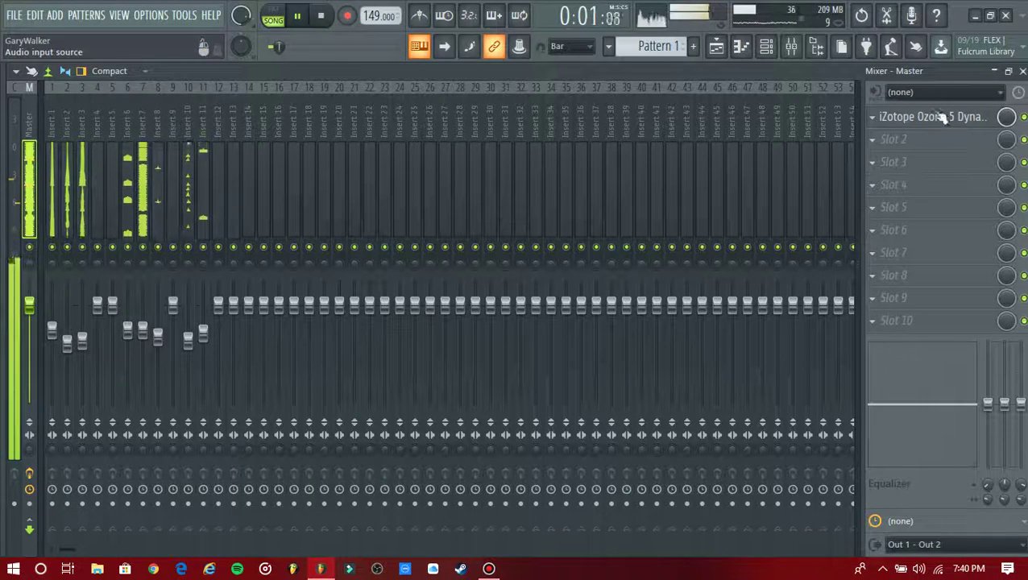
Return from the mixer to the playlist and split Pattern 1 by channel
key(F9)
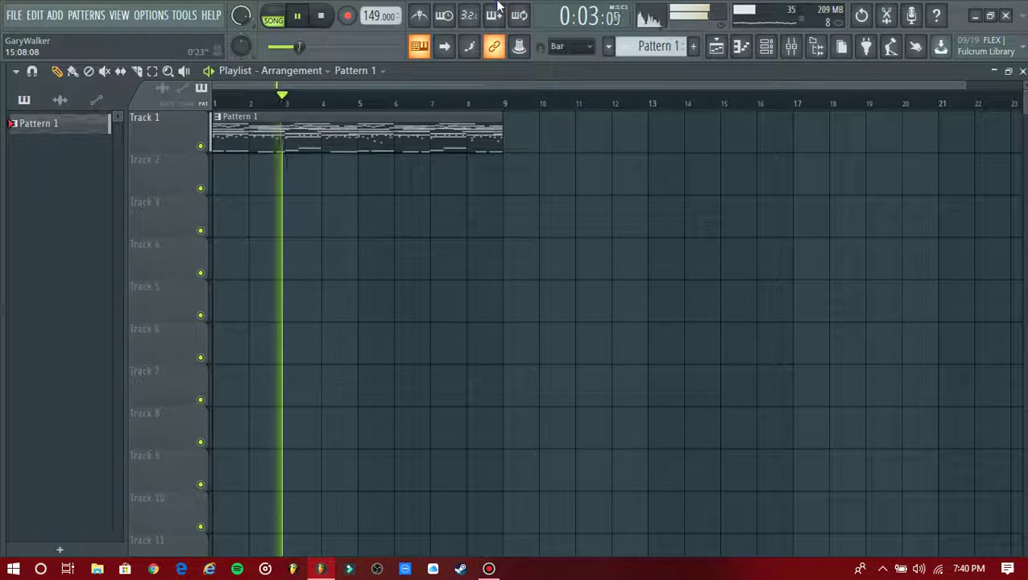
mouse_move(500, 6)
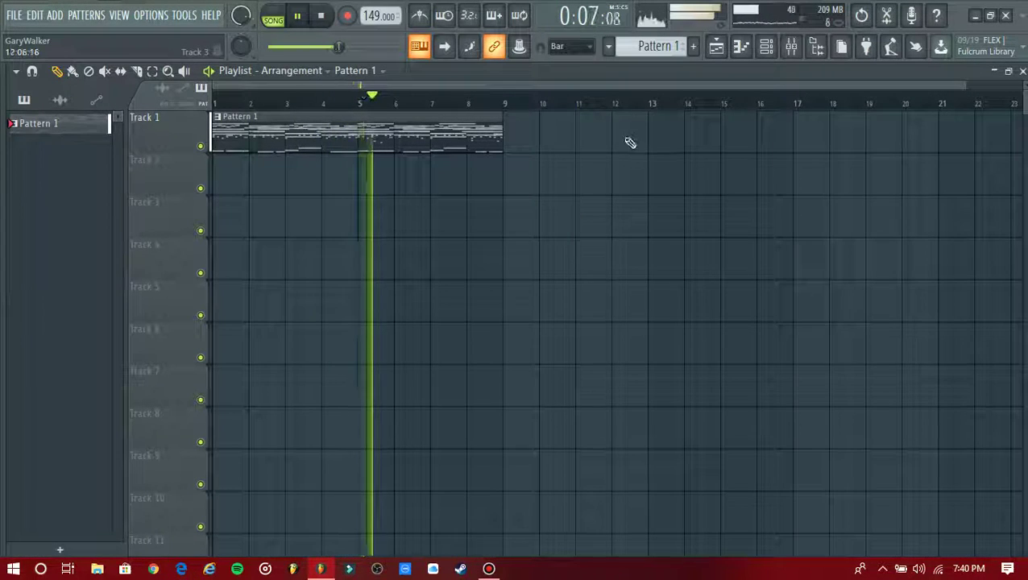
click(608, 46)
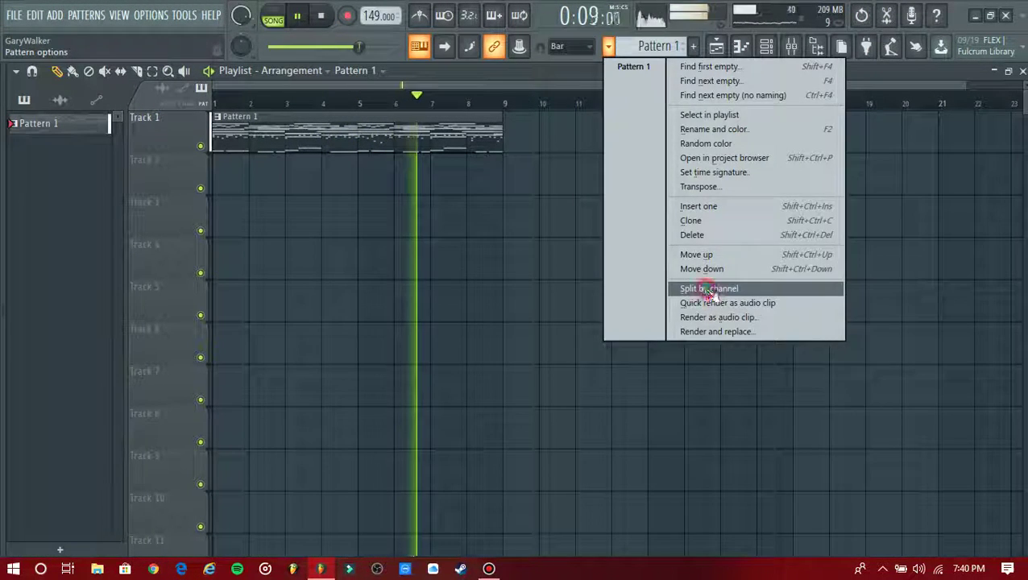
click(706, 290)
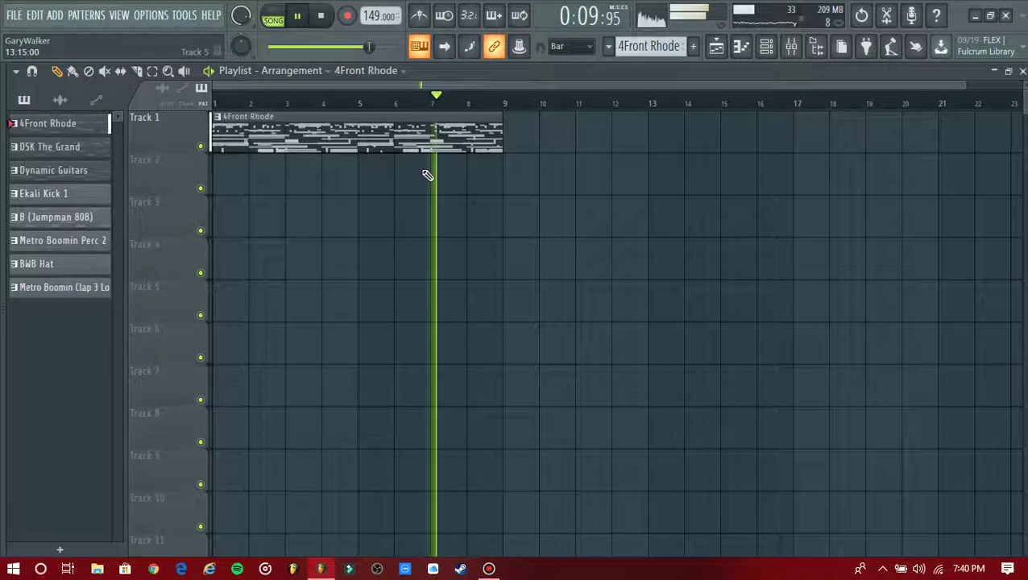
Spread the split pattern clips over Tracks 1 to 8 in channel order, from 4Front Rhode to Metro Boomin Clap 3
click(385, 143)
drag(395, 139, 356, 307)
drag(366, 143, 337, 348)
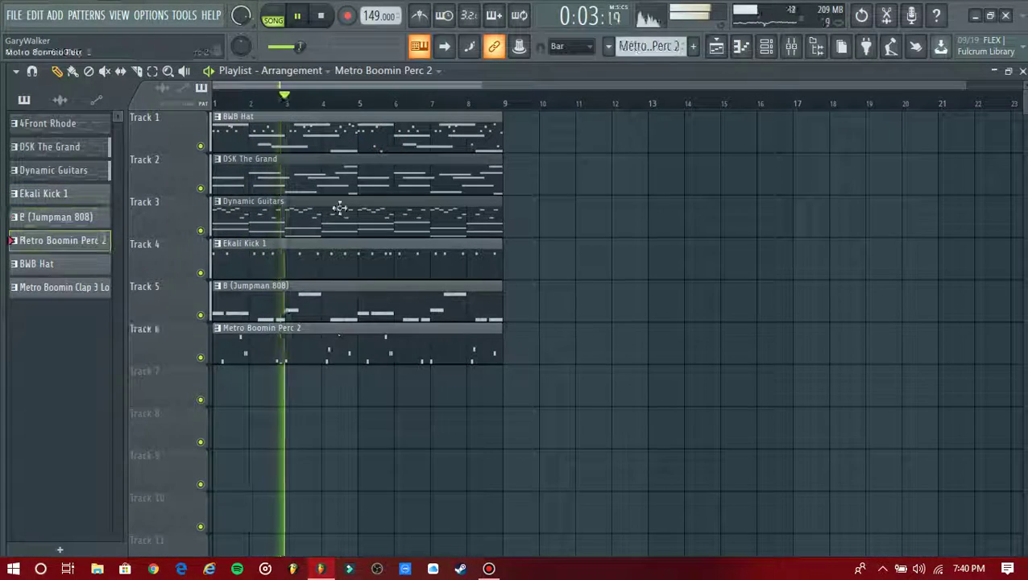
drag(362, 137, 322, 449)
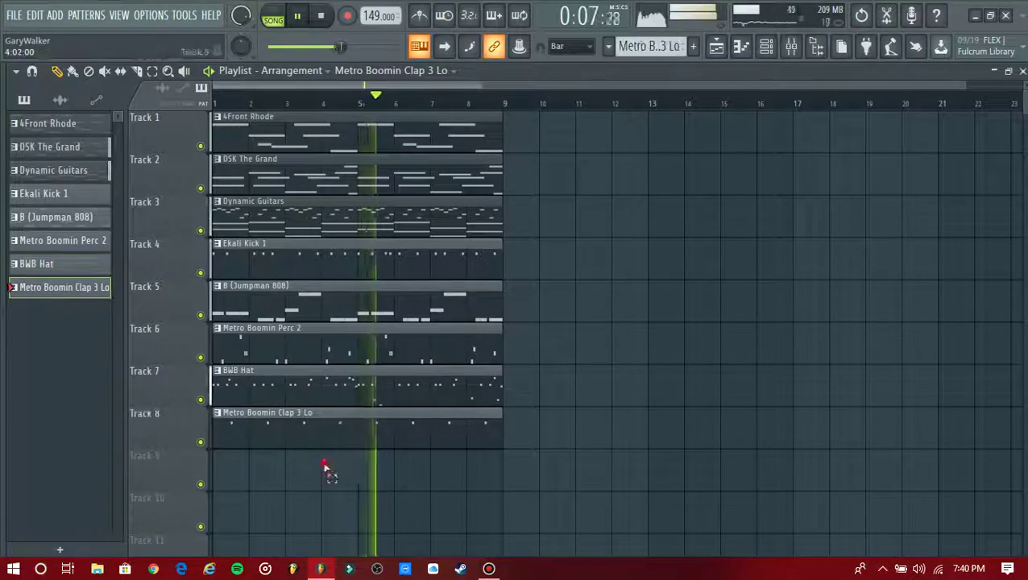
Select all eight pattern clips and duplicate them repeatedly until the arrangement reaches bar 113
drag(325, 486, 356, 138)
key(ctrl+b)
key(ctrl+b)
key(ctrl+b)
key(ctrl+b)
key(ctrl+b)
key(ctrl+b)
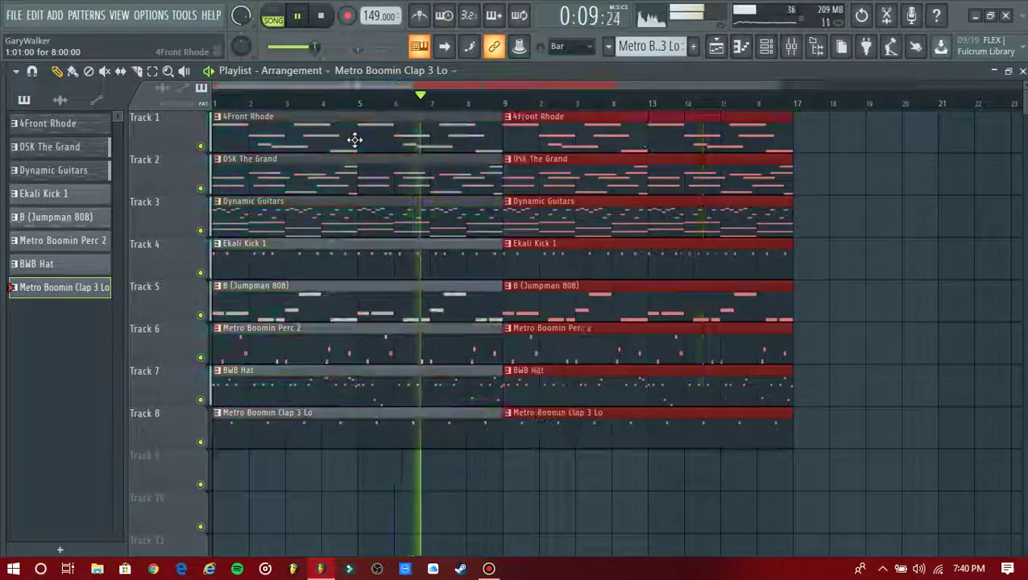
key(ctrl+b)
key(ctrl+b)
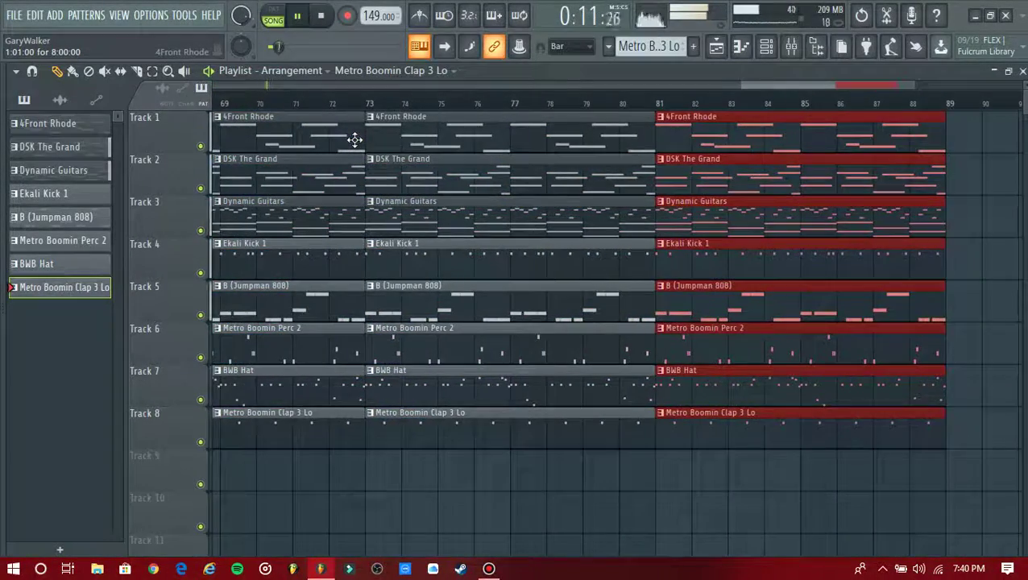
key(ctrl+b)
key(ctrl+b)
key(ctrl+b)
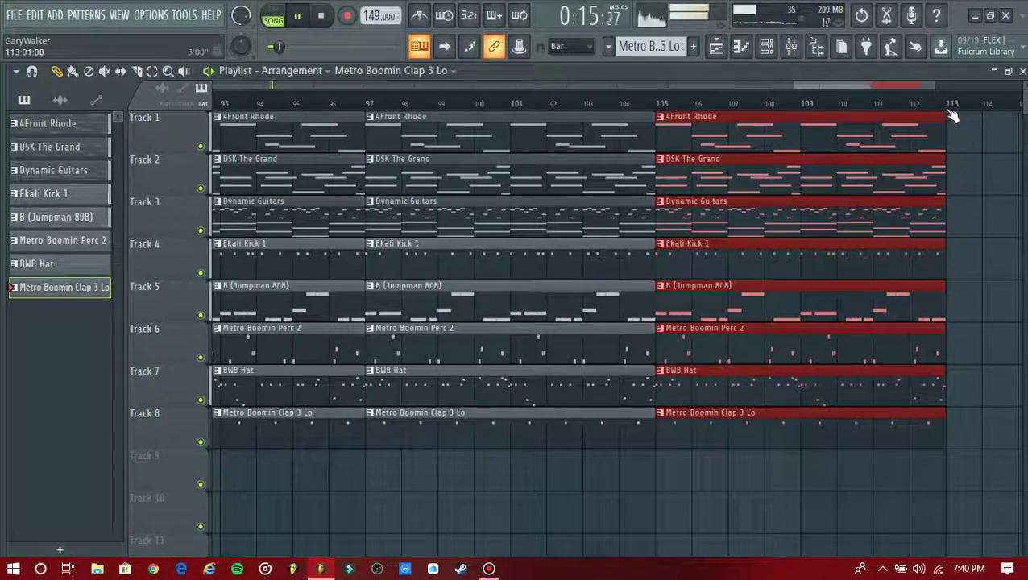
Delete the Metro Boomin Perc 2 clips at bars 9 and 17 and copy a Dynamic Guitars clip to bar 17
drag(794, 83, 187, 193)
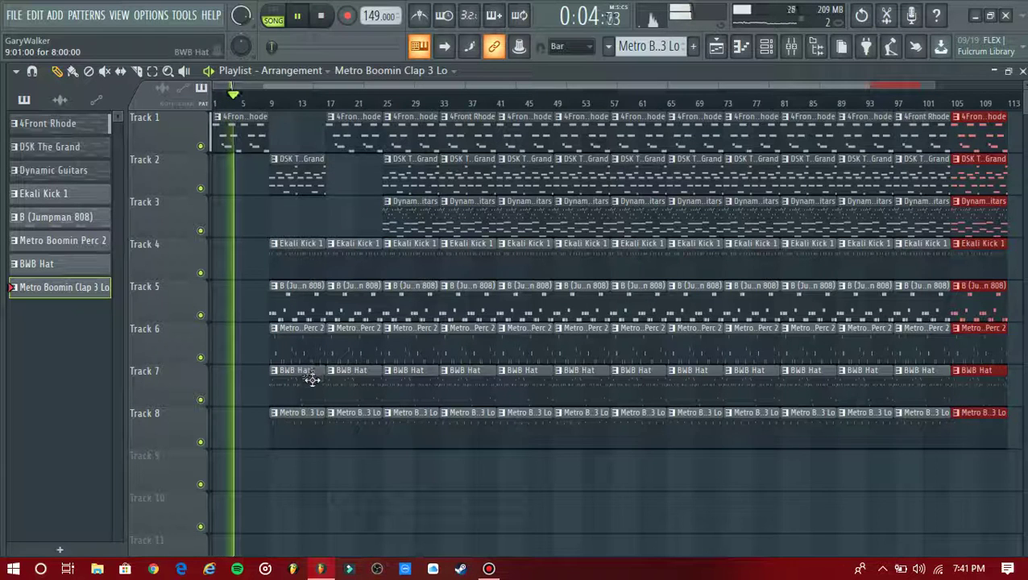
right_click(296, 343)
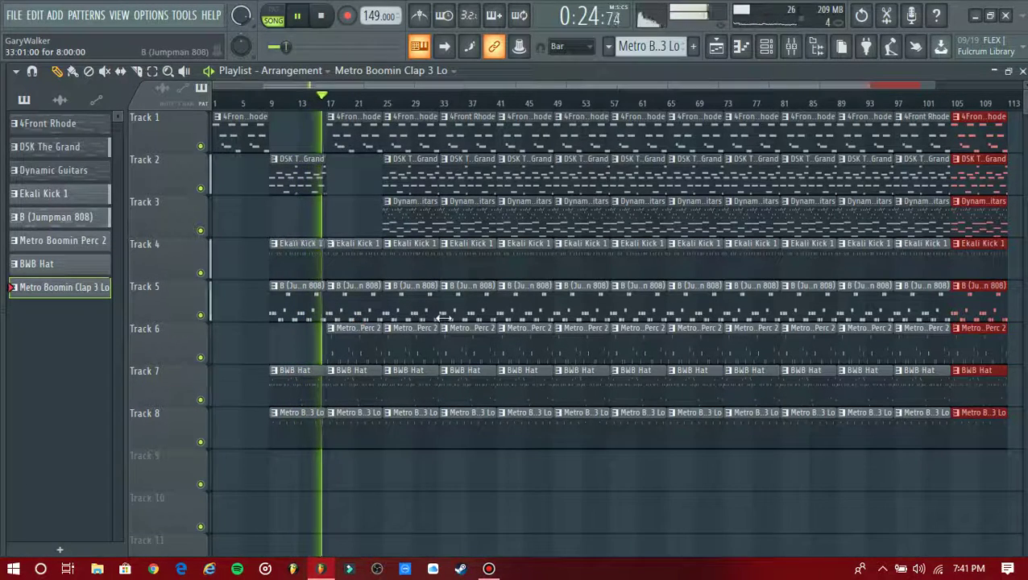
right_click(359, 351)
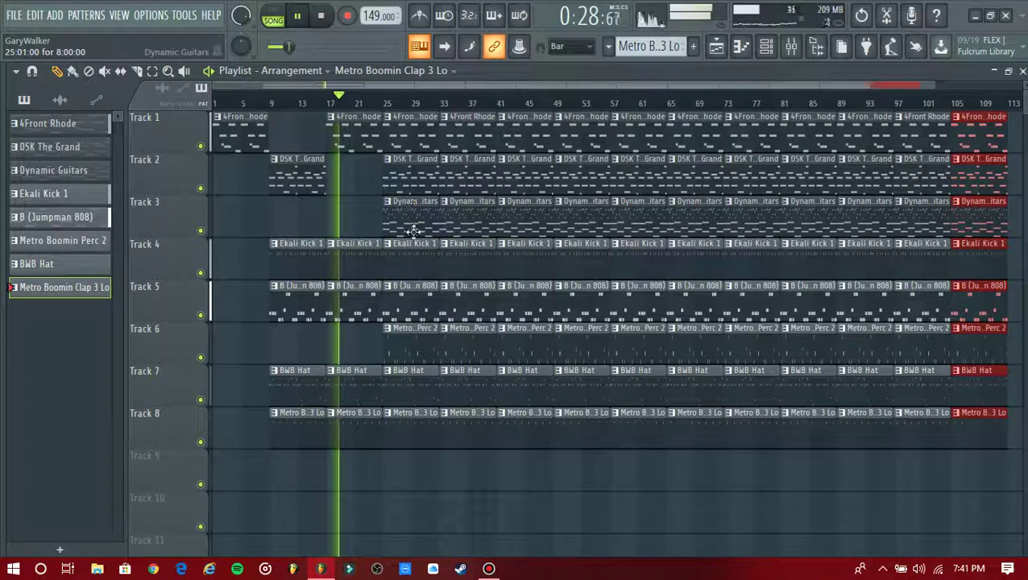
drag(412, 231, 355, 218)
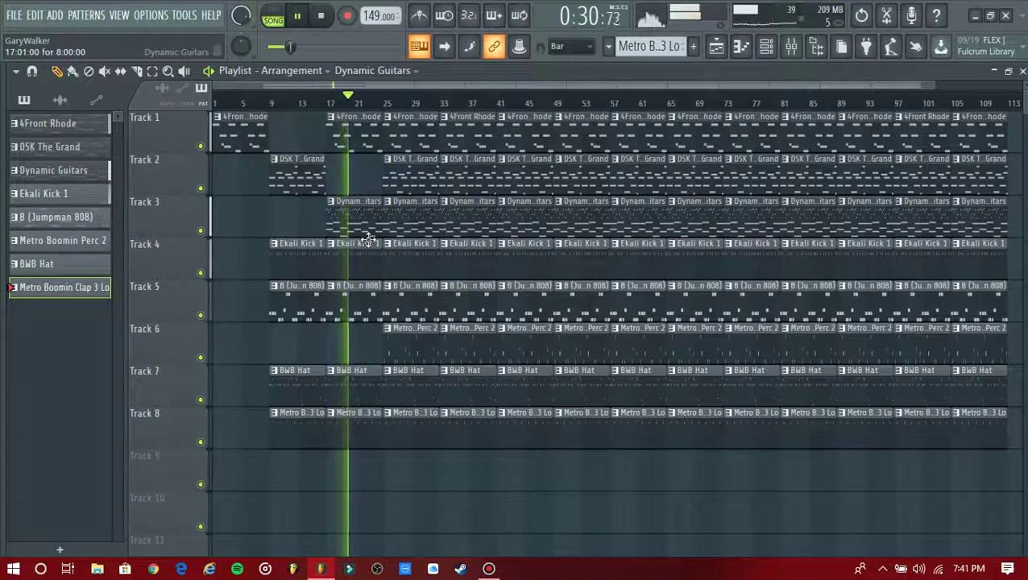
Delete the DSK The Grand and 4Front Rhode clips at bar 25 and add a 4Front Rhode clip at bar 9
right_click(415, 185)
right_click(419, 141)
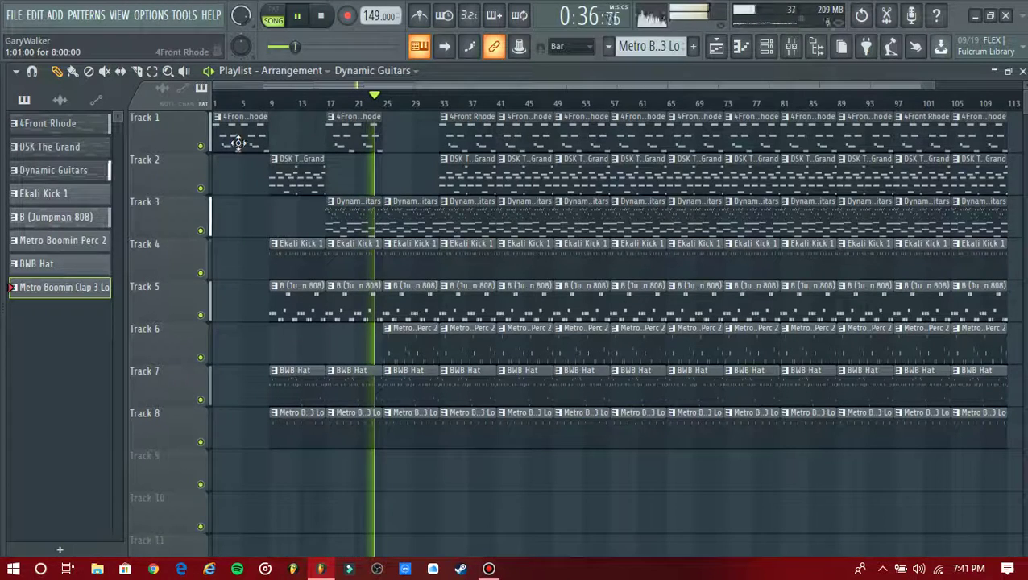
click(306, 137)
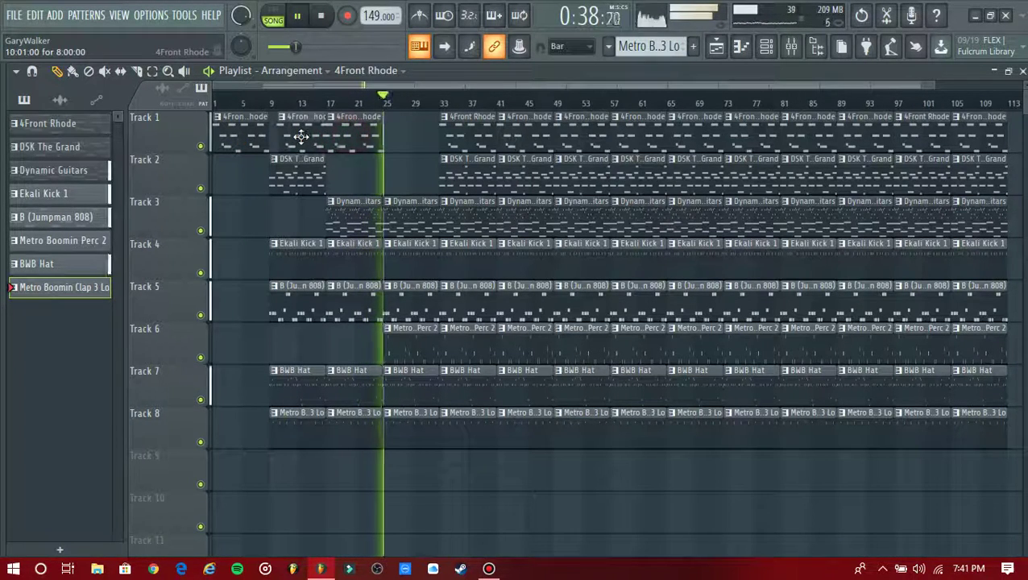
drag(300, 137, 291, 140)
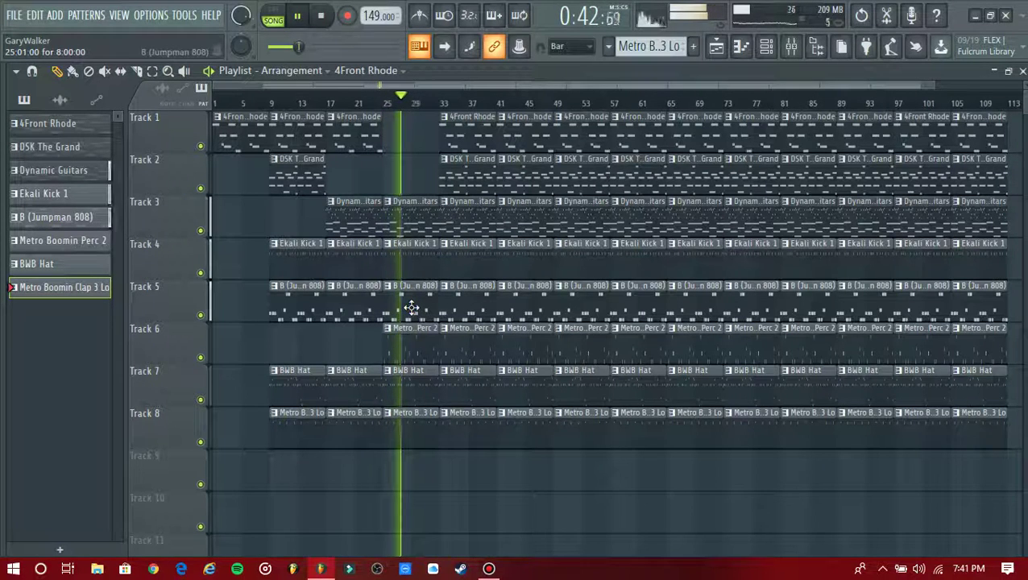
Delete the 808, Ekali Kick 1, BWB Hat and clap clips at bar 25 and the 808 and Dynamic Guitars clips at bar 33
right_click(411, 308)
right_click(410, 264)
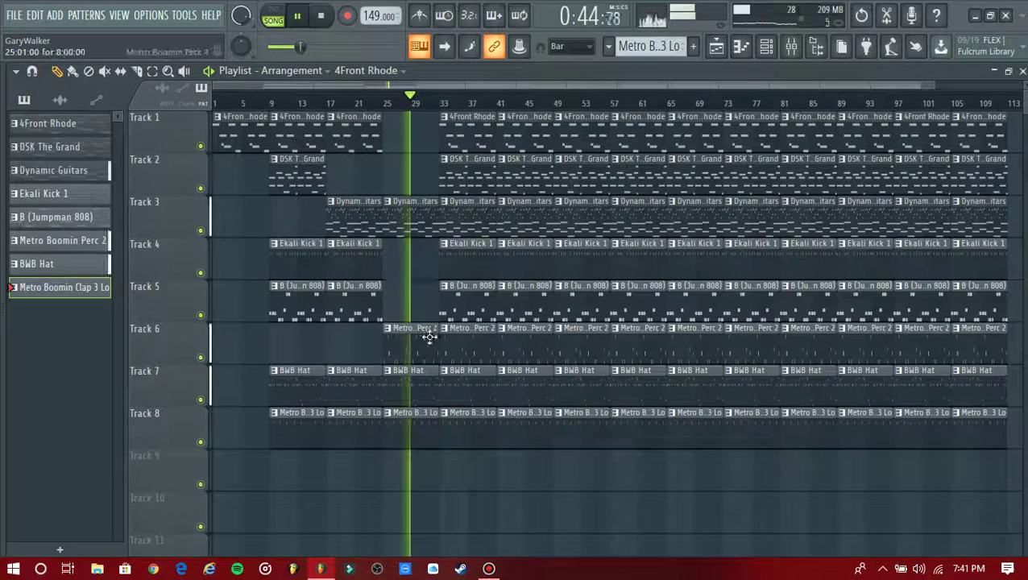
right_click(418, 391)
right_click(416, 425)
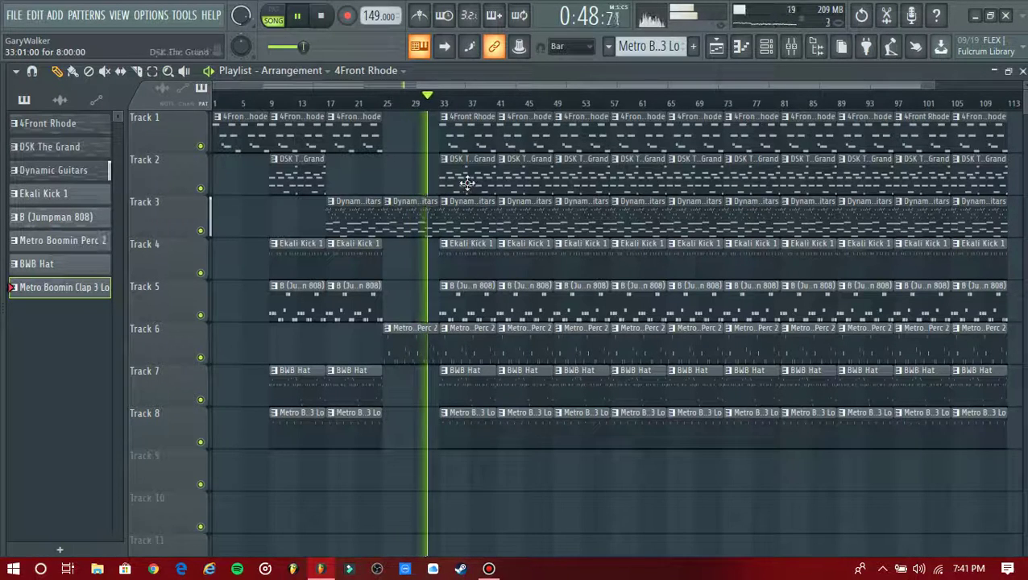
right_click(468, 212)
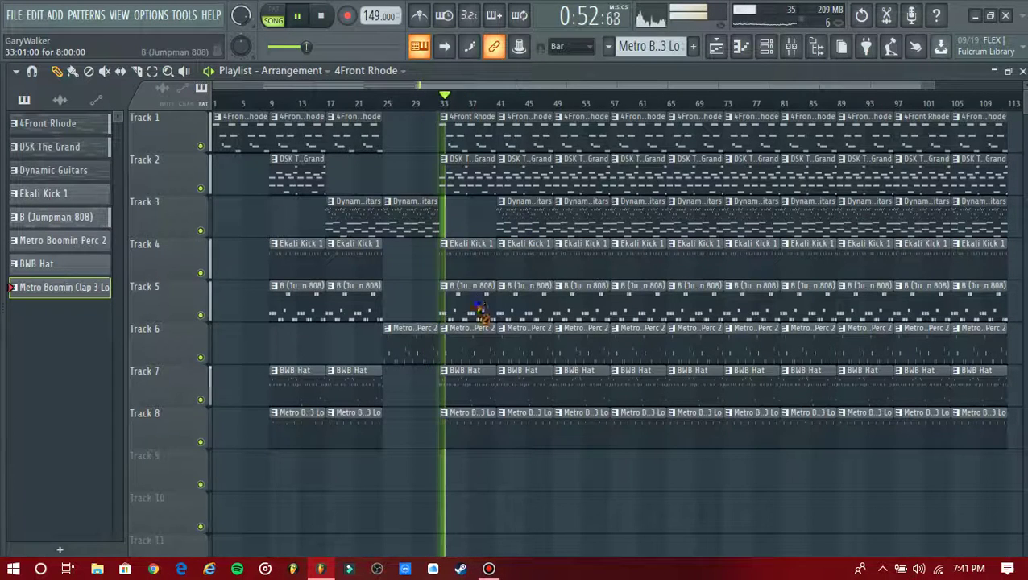
right_click(480, 310)
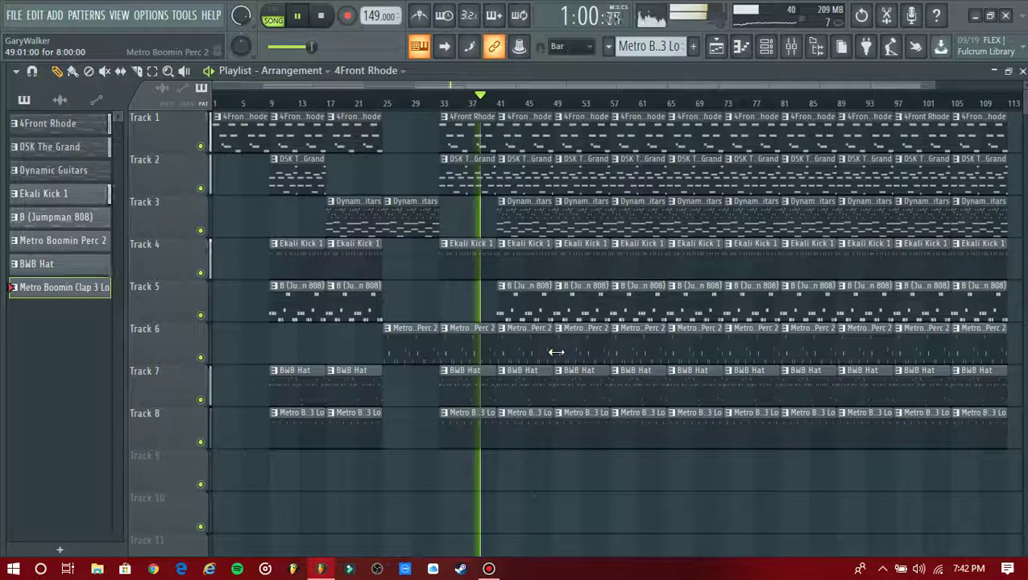
Add one-bar Metro Boomin Perc 2 clips at bars 24 and 56, and delete the Perc 2, BWB Hat and clap clips at bar 49
click(390, 344)
drag(370, 345, 377, 372)
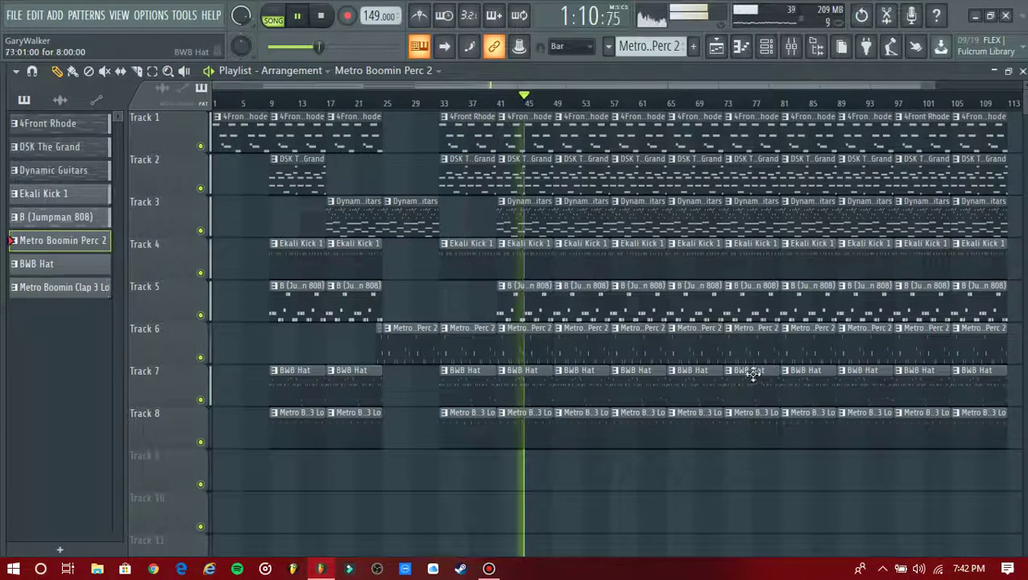
right_click(586, 349)
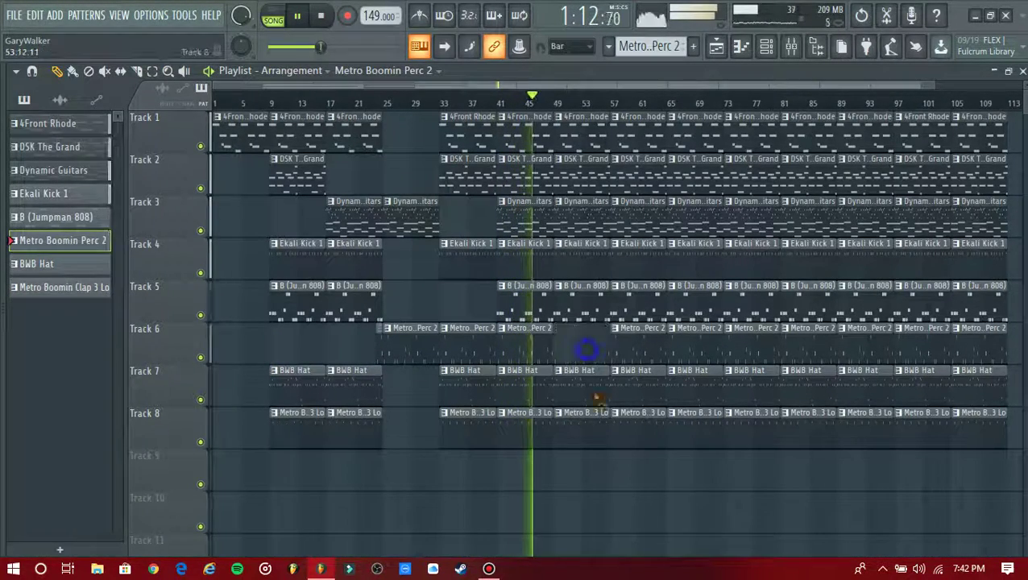
right_click(592, 378)
right_click(592, 418)
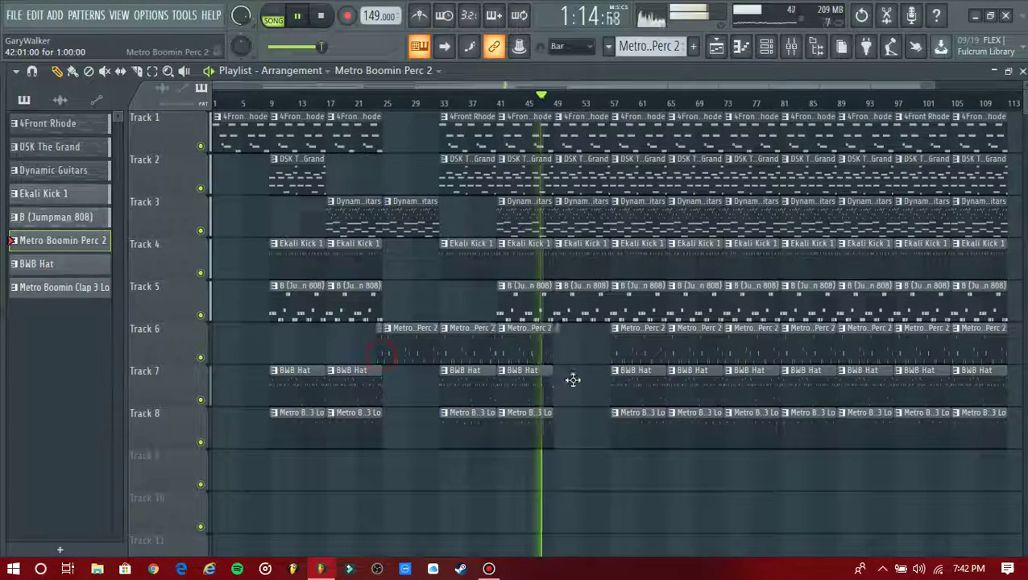
click(600, 361)
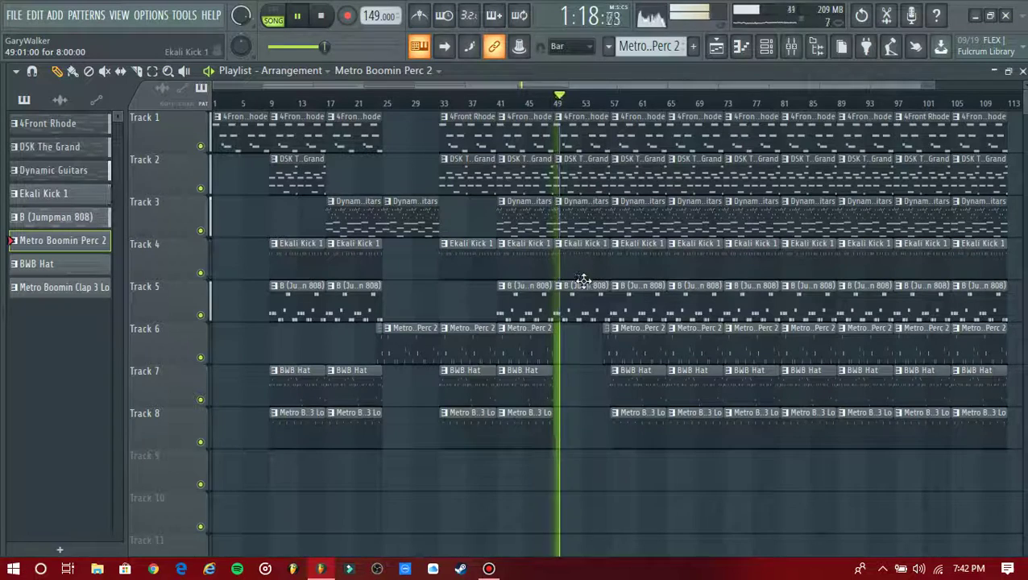
Delete and put back the Ekali Kick 1 clip at bar 49, and delete the 4Front Rhode clip at the same bar
right_click(584, 265)
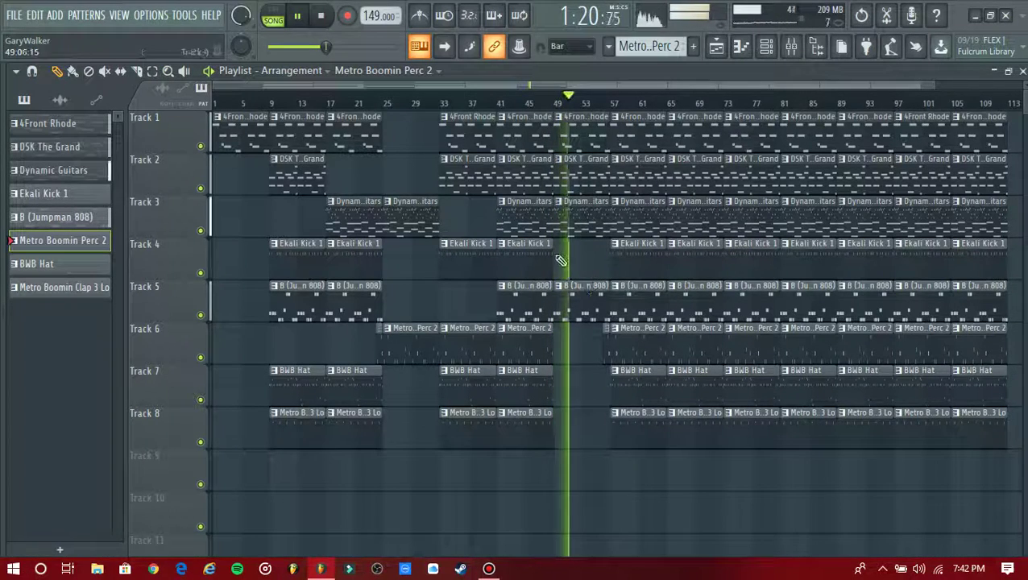
click(556, 266)
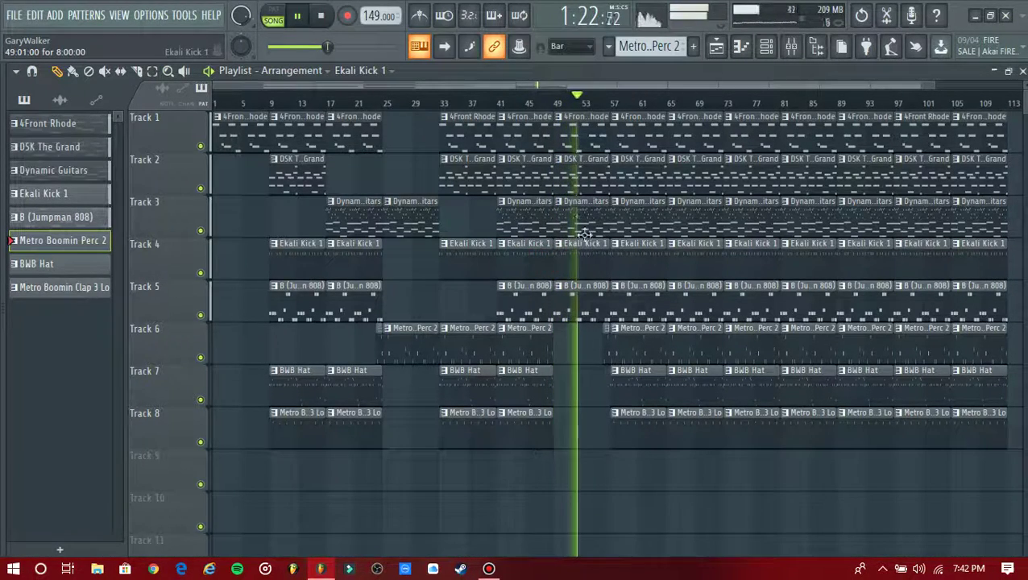
right_click(580, 135)
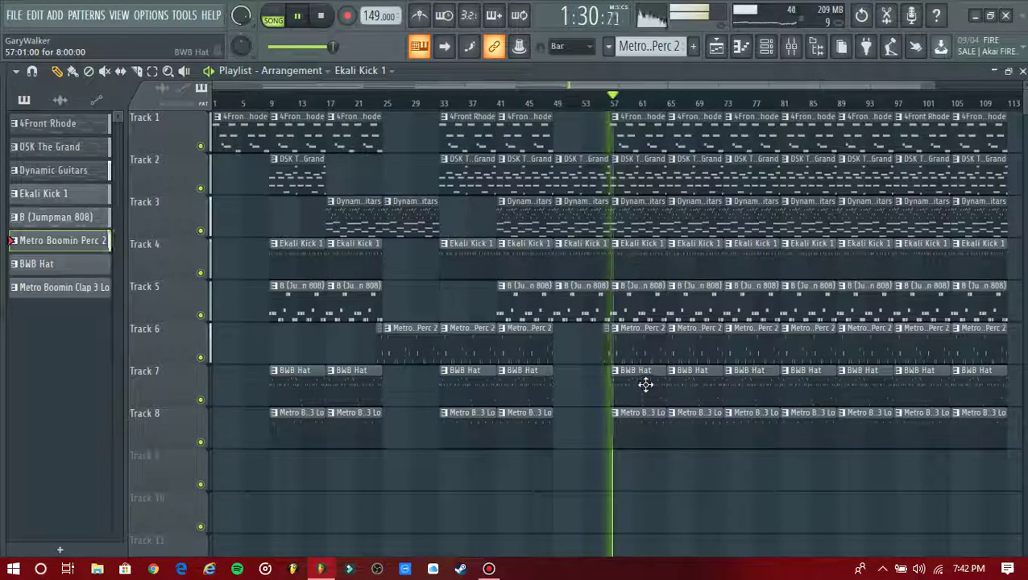
Delete the Metro Boomin Perc 2 clips at bars 57 and 65 and add a one-bar Perc 2 clip at bar 72
right_click(649, 356)
right_click(688, 360)
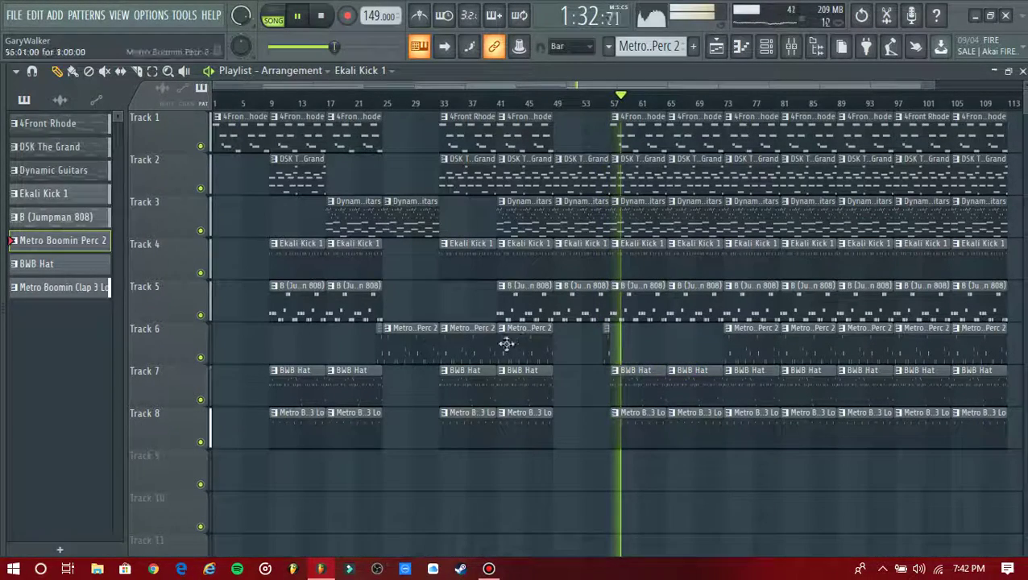
drag(380, 347, 718, 378)
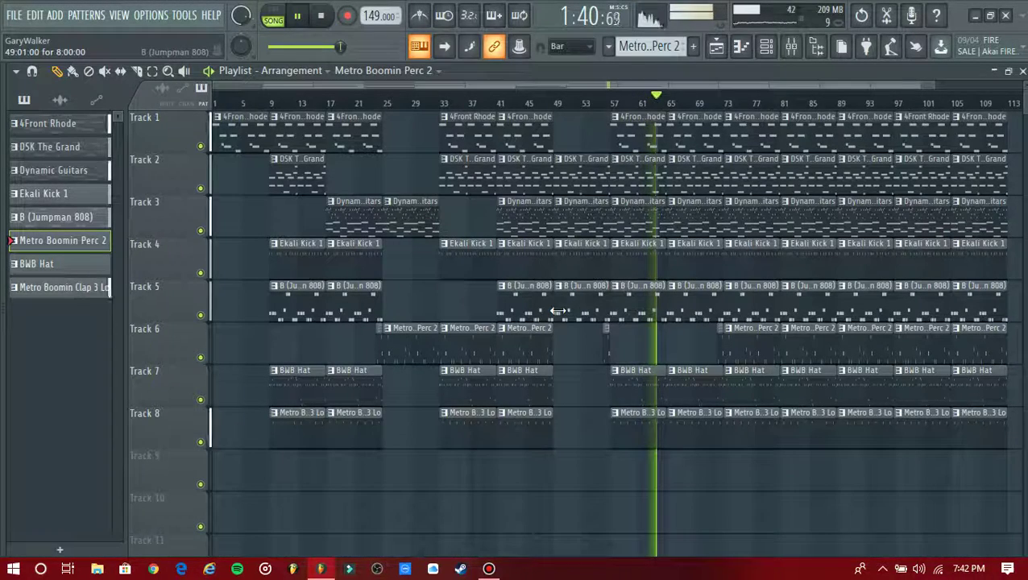
Trim the bar 49 clips so the 808 starts at bar 53 and Ekali Kick 1 ends there, and play the song from the beginning
drag(558, 311, 587, 311)
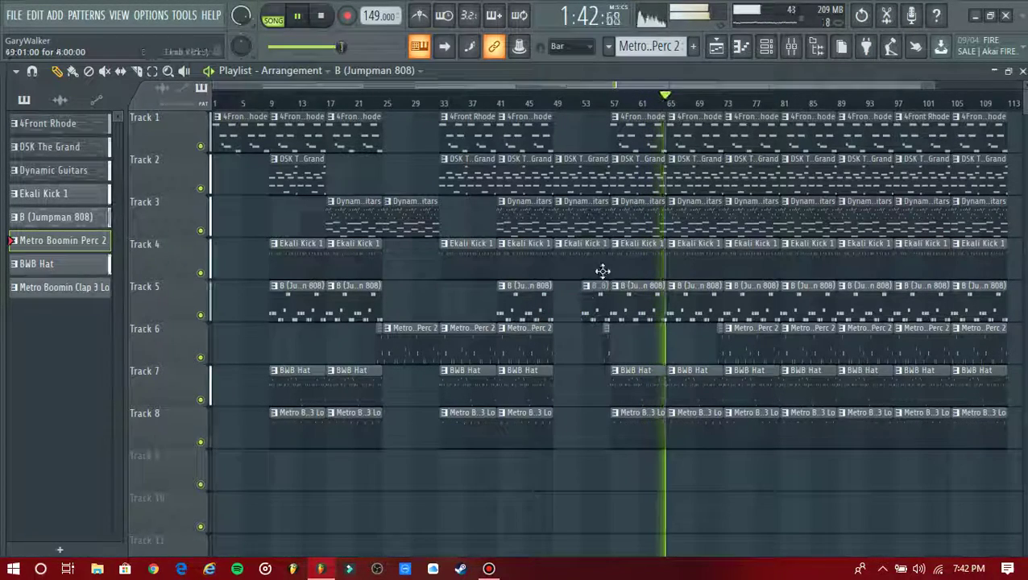
drag(606, 270, 580, 276)
key(space)
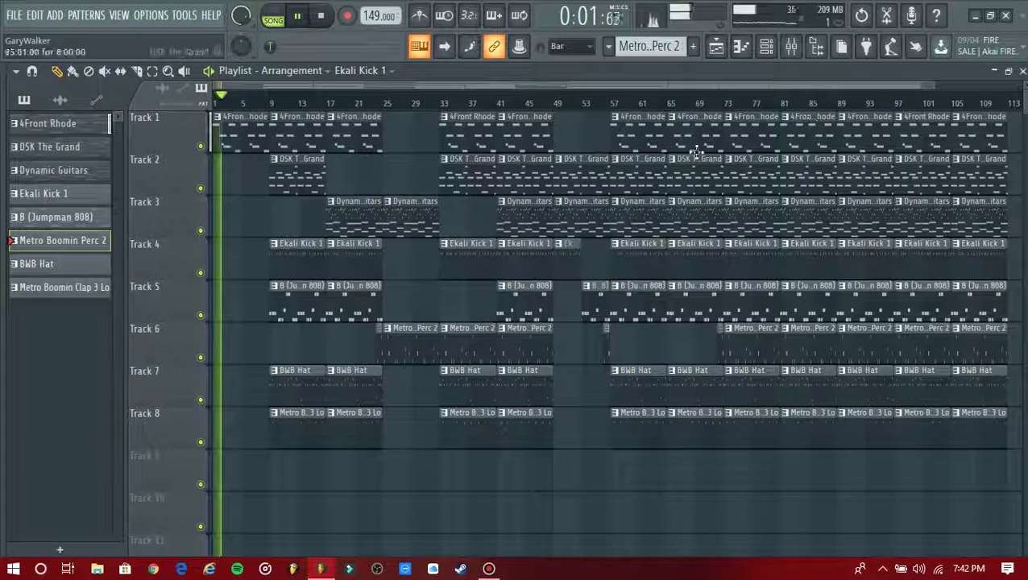
Replace the DSK The Grand clip at bar 57 with a four-bar version and delete the Dynamic Guitars clip at that bar
right_click(647, 185)
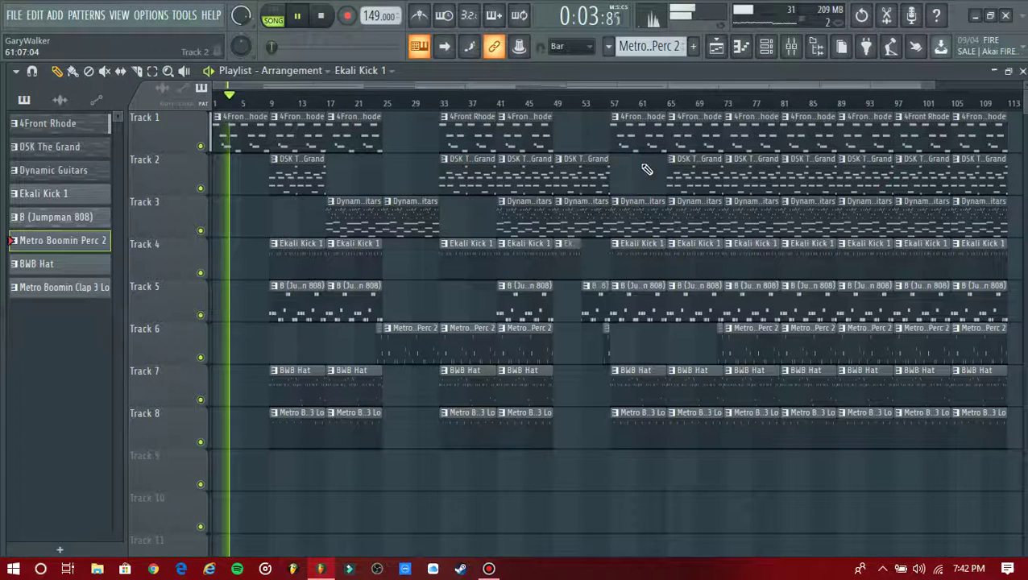
right_click(657, 216)
click(693, 184)
click(638, 182)
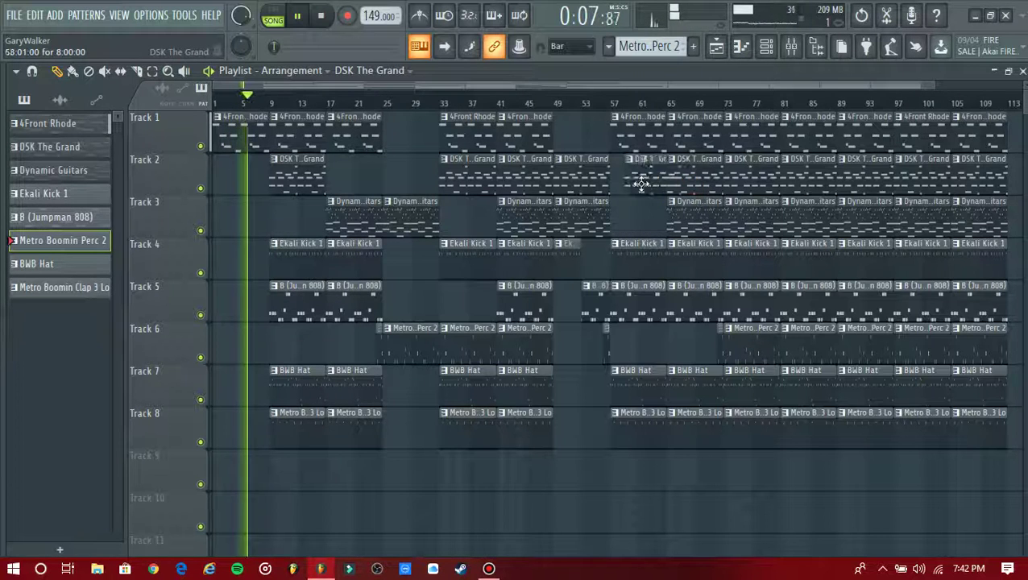
right_click(659, 180)
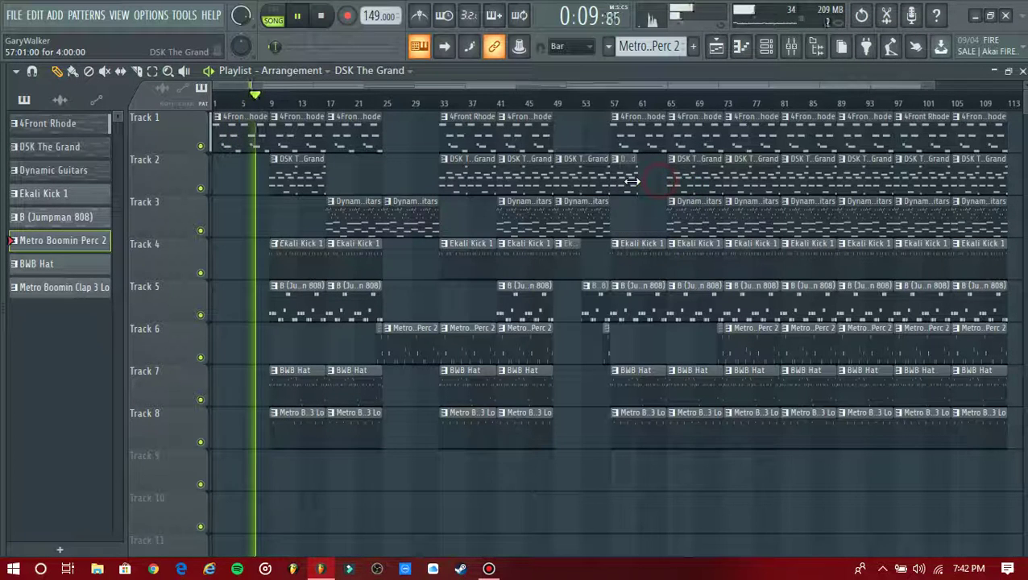
Place a Dynamic Guitars clip at bar 57 and trim its start to bar 61
click(681, 213)
click(636, 213)
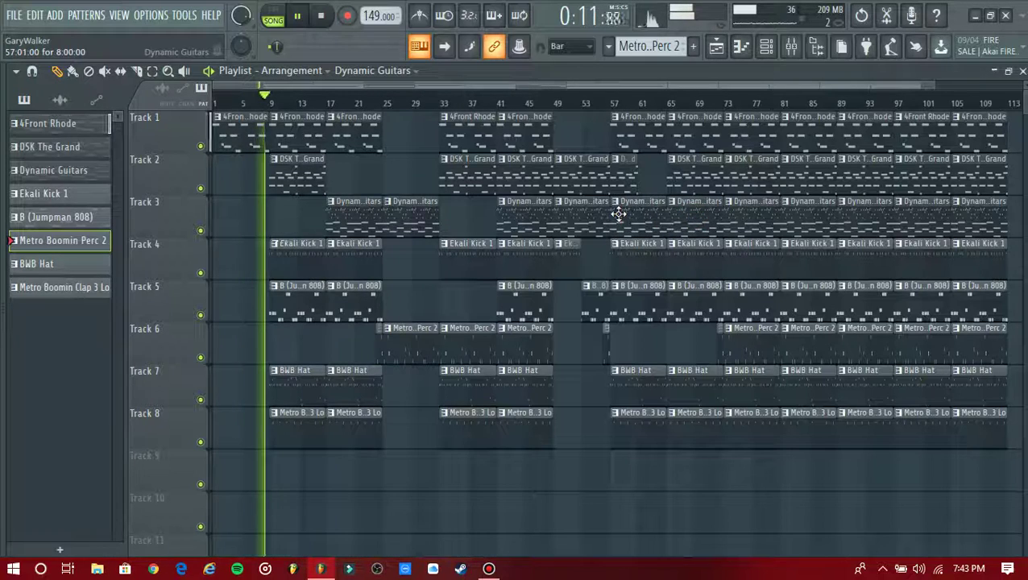
drag(615, 211, 640, 221)
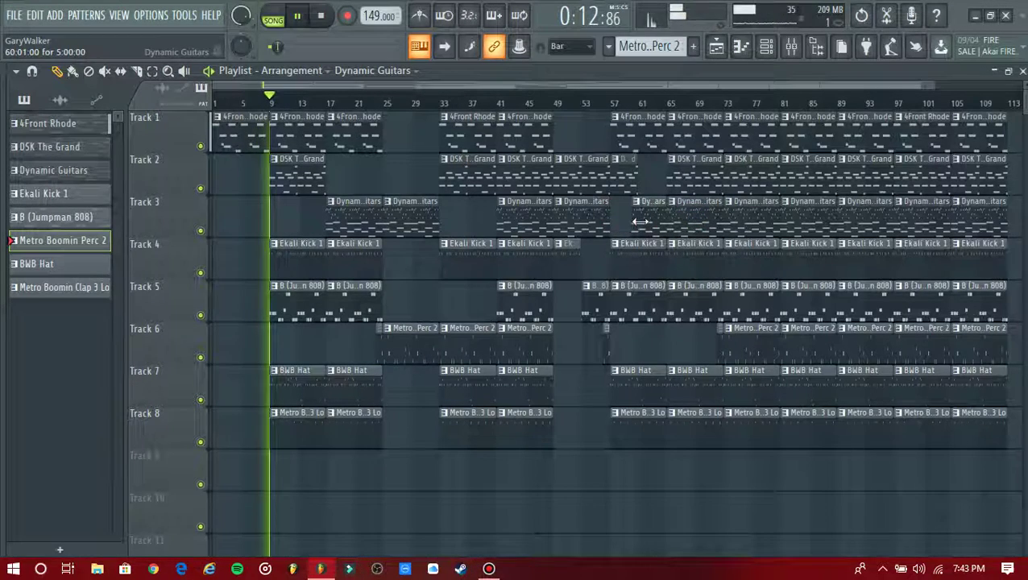
Replace the Dynamic Guitars and DSK The Grand clips at bar 65 with copies of the four-bar pair from bars 57 and 61
right_click(703, 207)
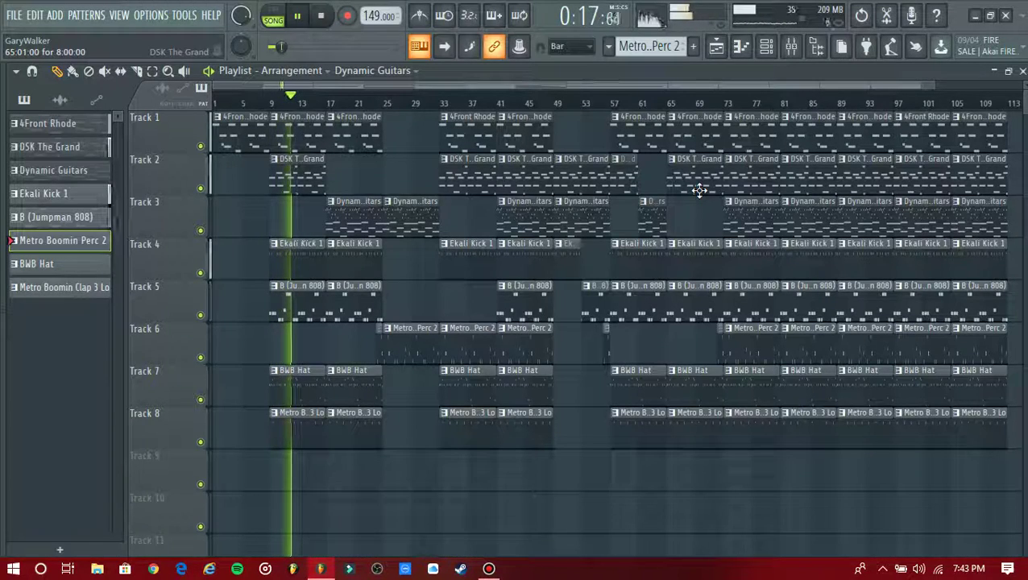
right_click(697, 187)
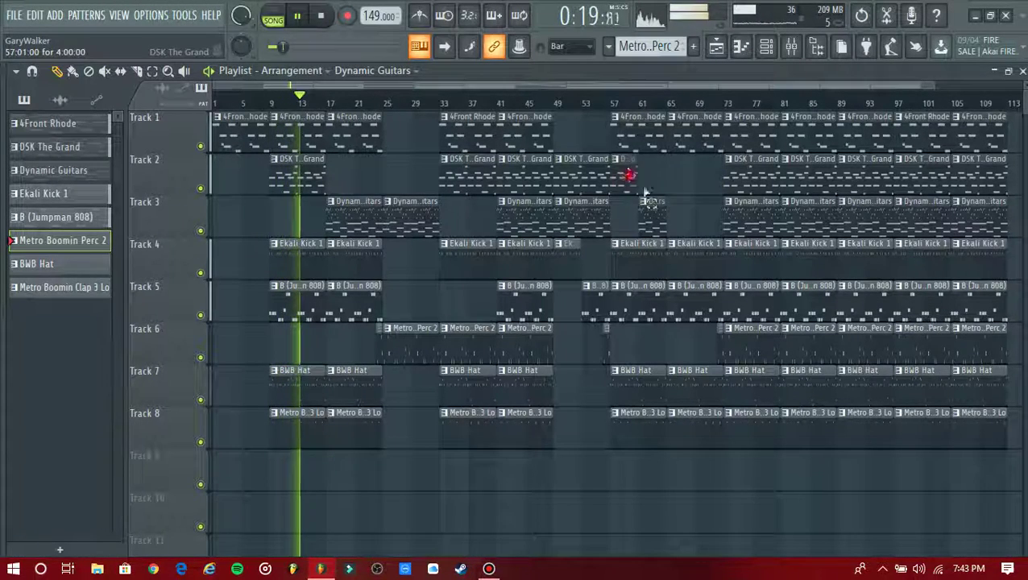
drag(630, 174, 743, 181)
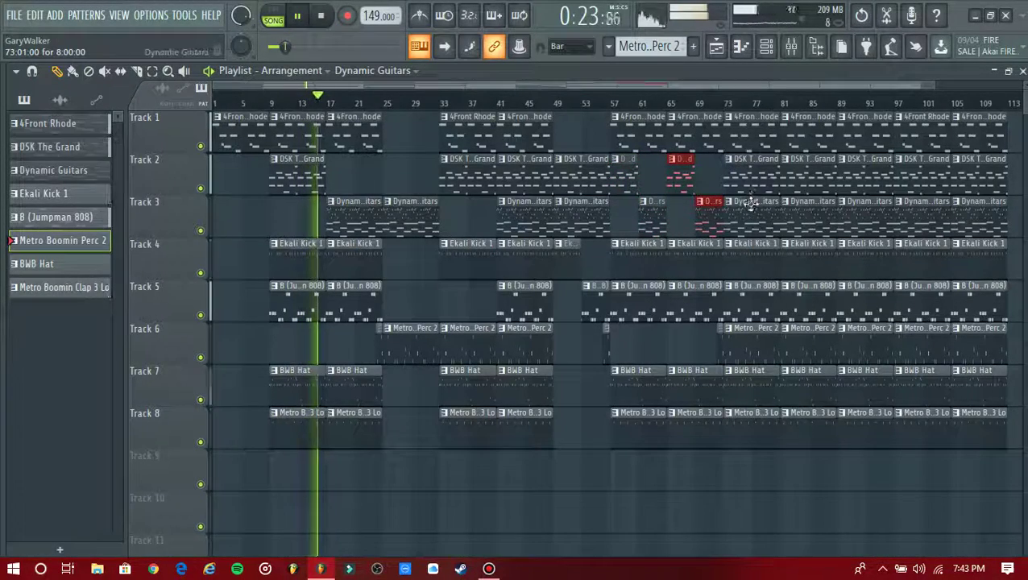
Replace the Dynamic Guitars and 4Front Rhode clips at bar 73 with a four-bar guitars clip at bar 77 and a four-bar Rhode clip at bar 73
right_click(751, 211)
right_click(746, 133)
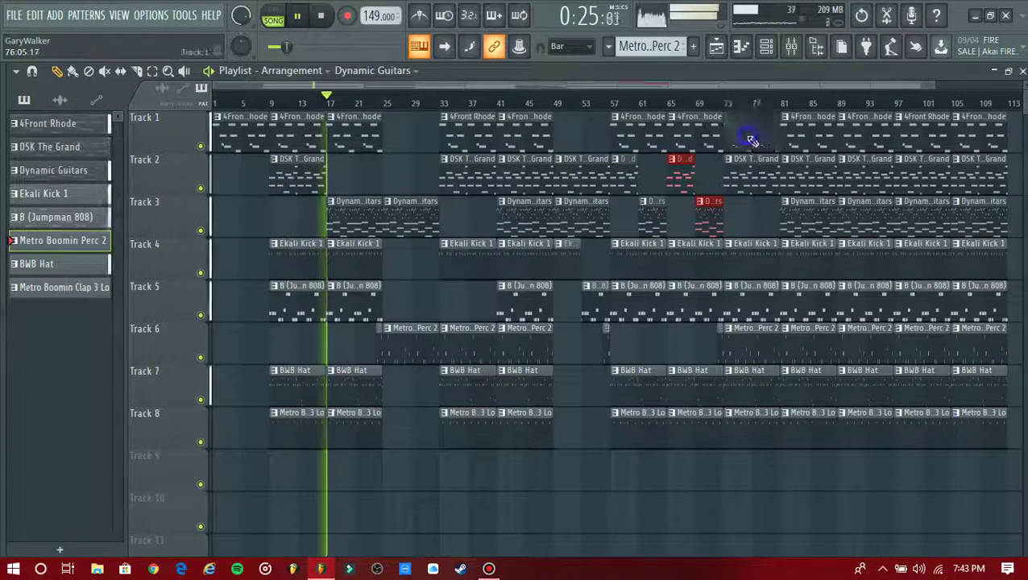
ctrl+click(695, 218)
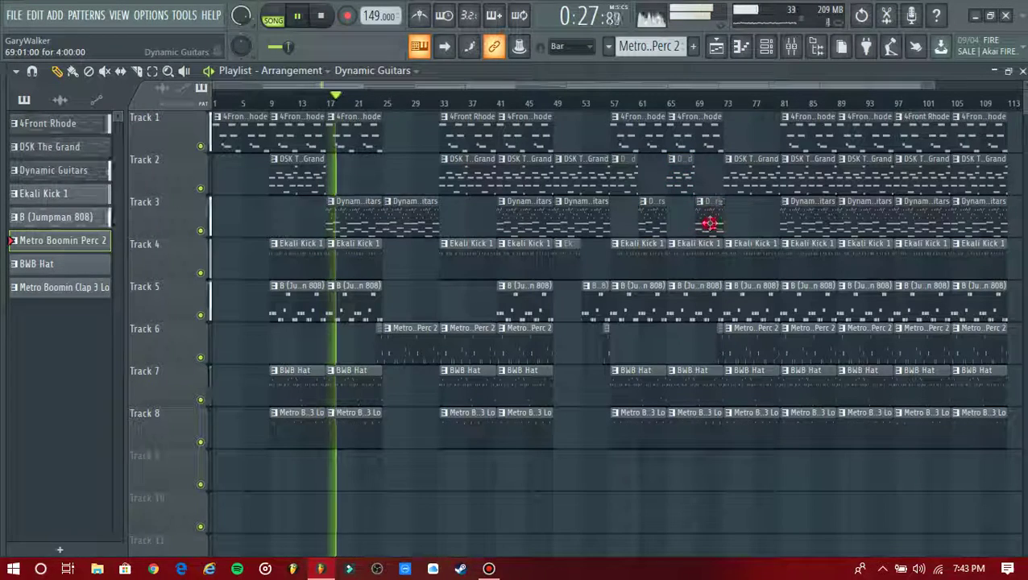
drag(711, 225, 770, 240)
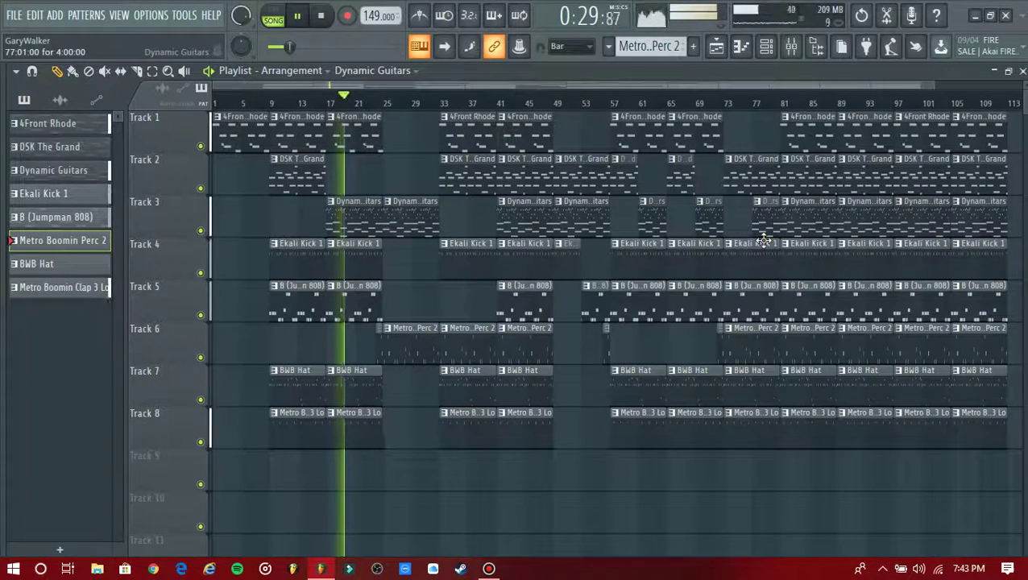
mouse_move(688, 132)
mouse_down()
mouse_move(745, 156)
mouse_move(770, 143)
mouse_move(749, 144)
mouse_up()
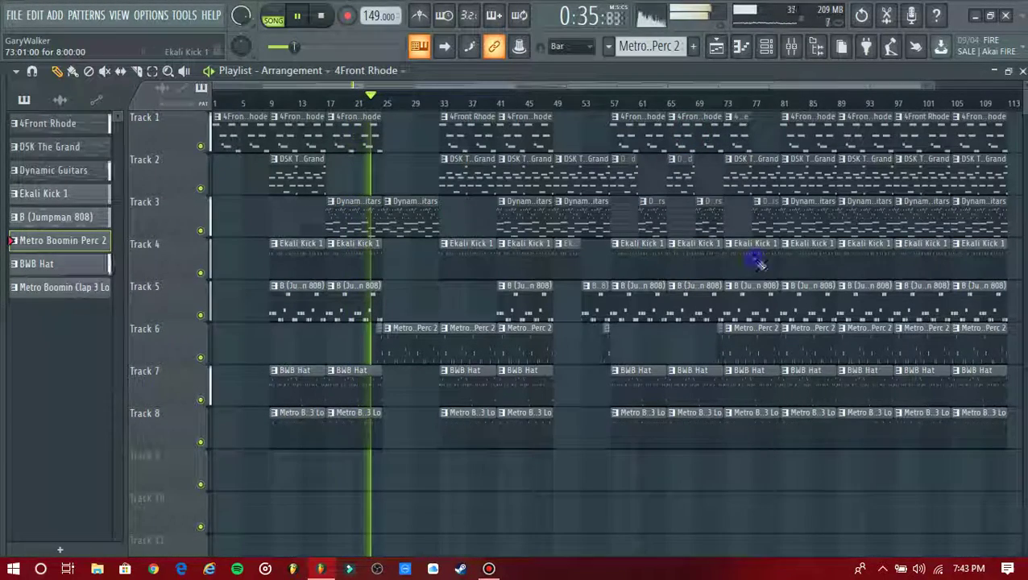
Delete the Ekali Kick 1, 808 and BWB Hat clips at bar 73 and the BWB Hat and Metro Boomin Perc 2 clips at bar 81
right_click(760, 263)
right_click(757, 300)
right_click(755, 366)
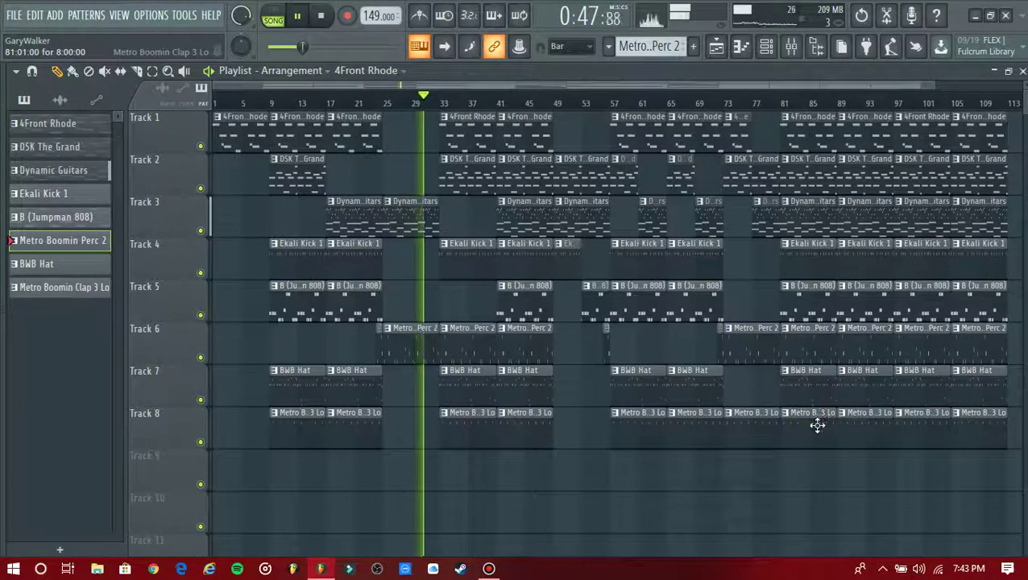
right_click(815, 398)
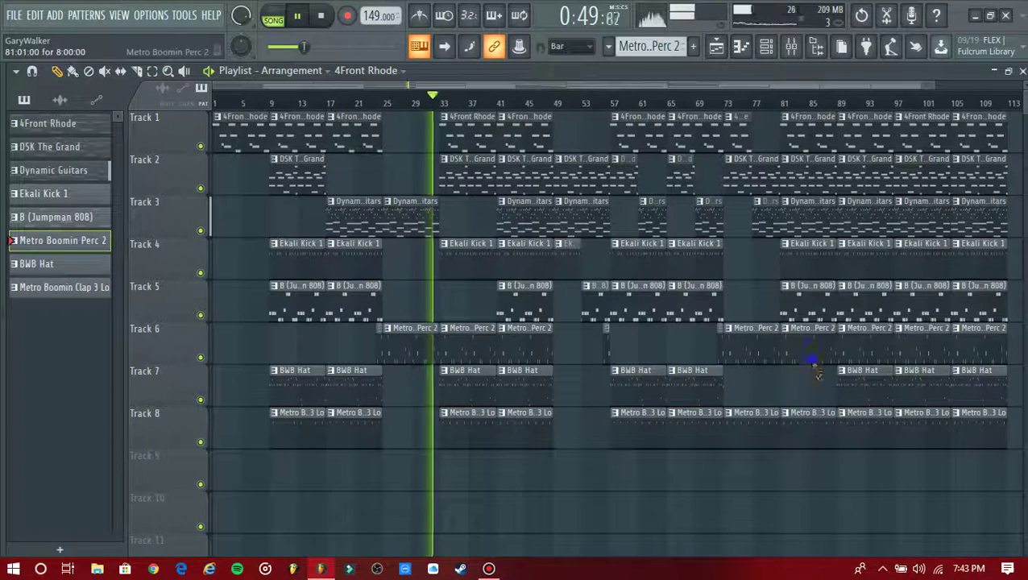
right_click(828, 336)
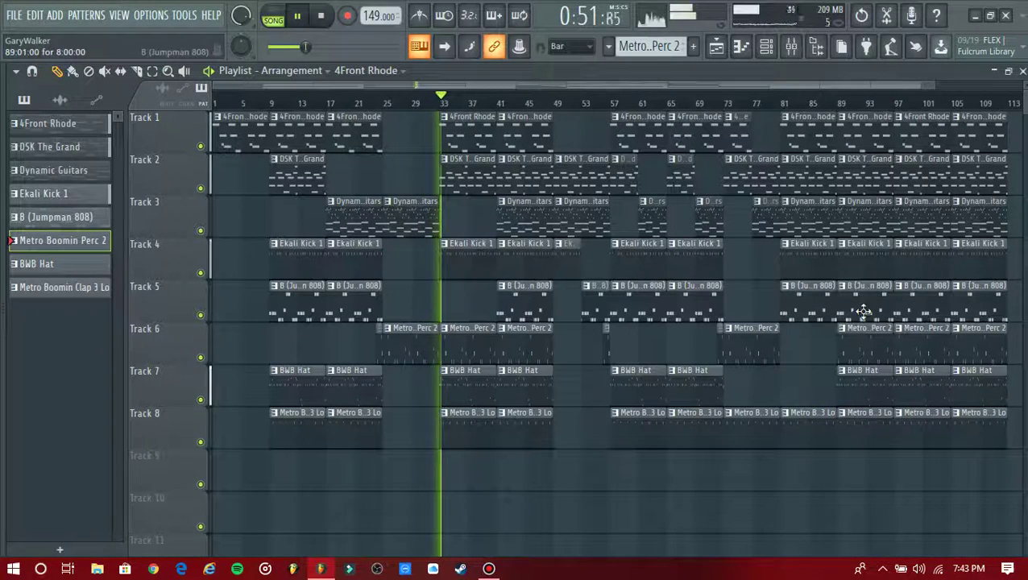
Delete the 808 and Perc 2 clips at bar 89, the Perc 2, Ekali Kick 1 and DSK The Grand clips at bar 105, and the kick at bar 97
right_click(863, 314)
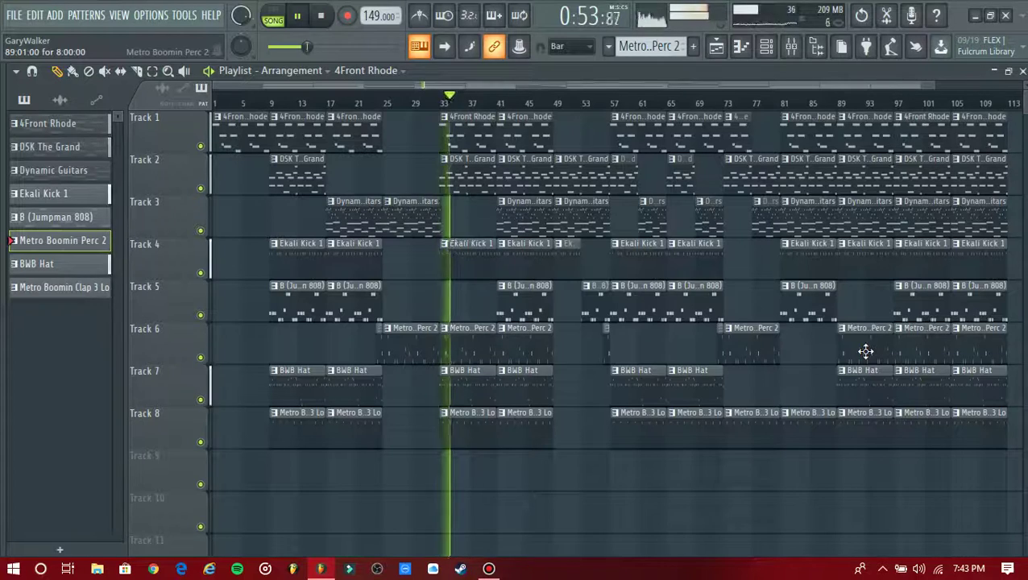
right_click(865, 351)
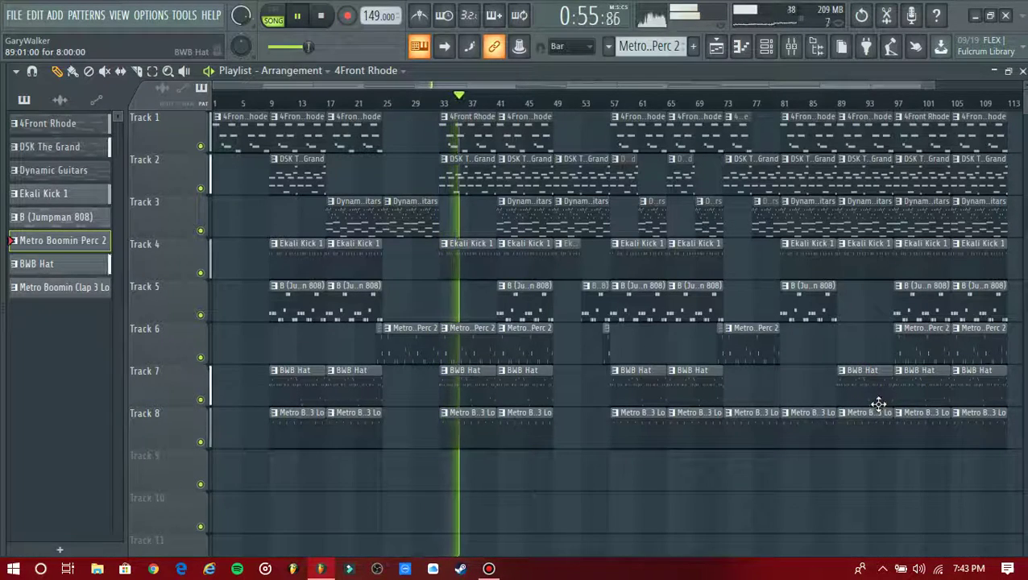
right_click(971, 351)
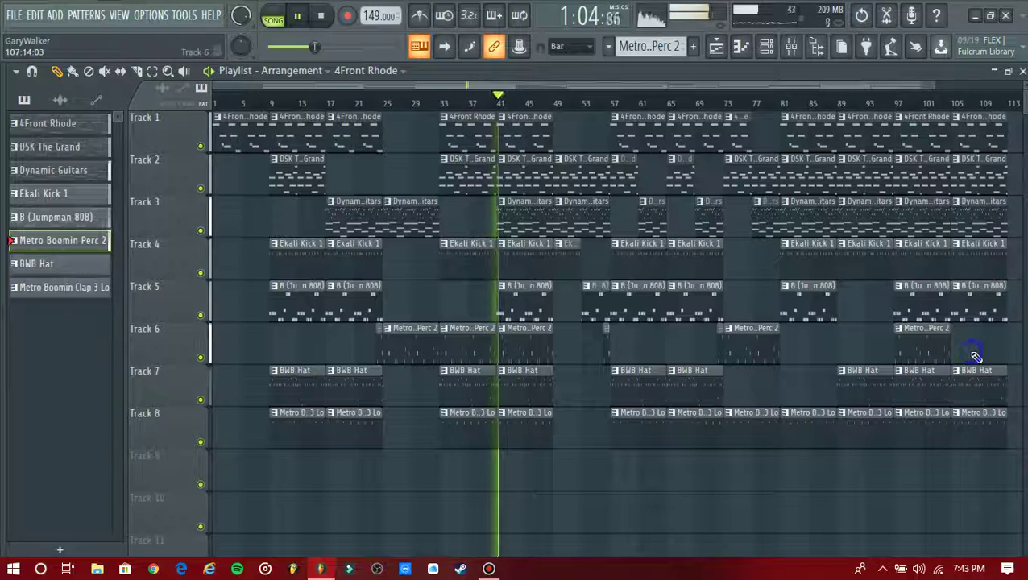
right_click(974, 266)
right_click(986, 182)
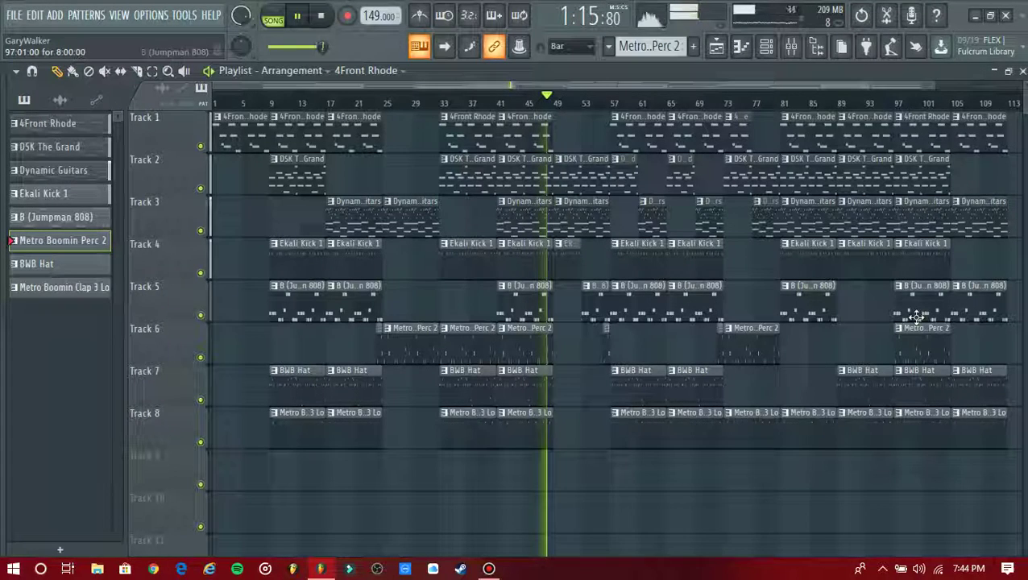
right_click(918, 266)
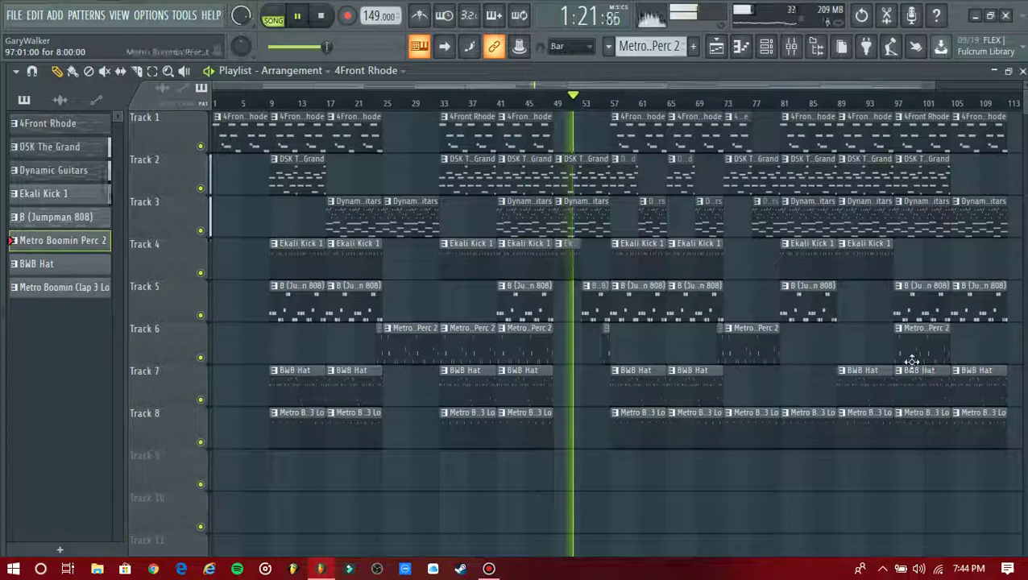
Copy the four-bar 808 clip from bar 53 to bar 77 and the four-bar Ekali Kick 1 clip from bar 49 to bar 73
click(810, 351)
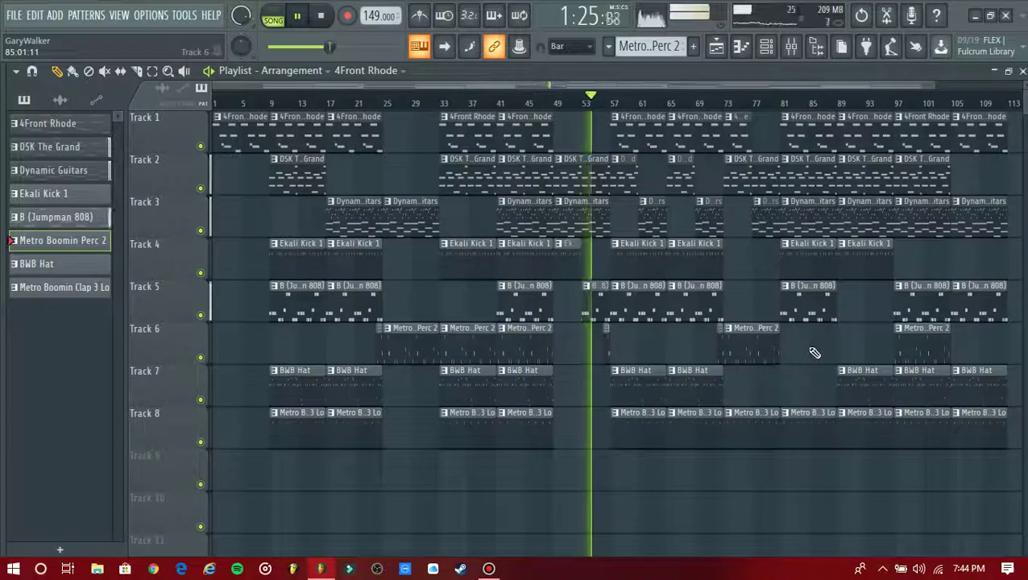
click(591, 306)
drag(714, 313, 762, 311)
drag(561, 258, 733, 279)
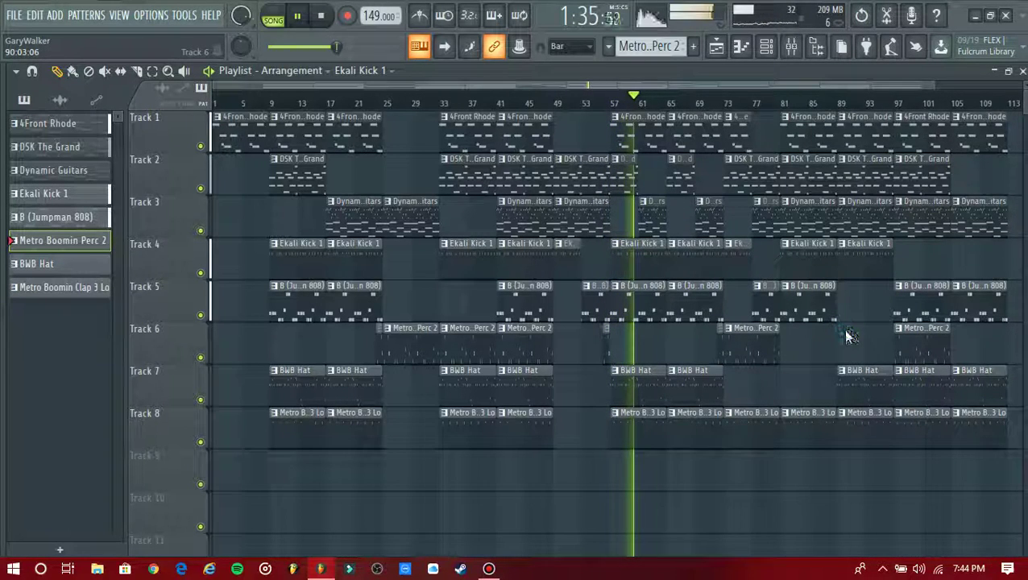
Save the project as an FL Studio song file named fantasy in the flps folder
key(ctrl+s)
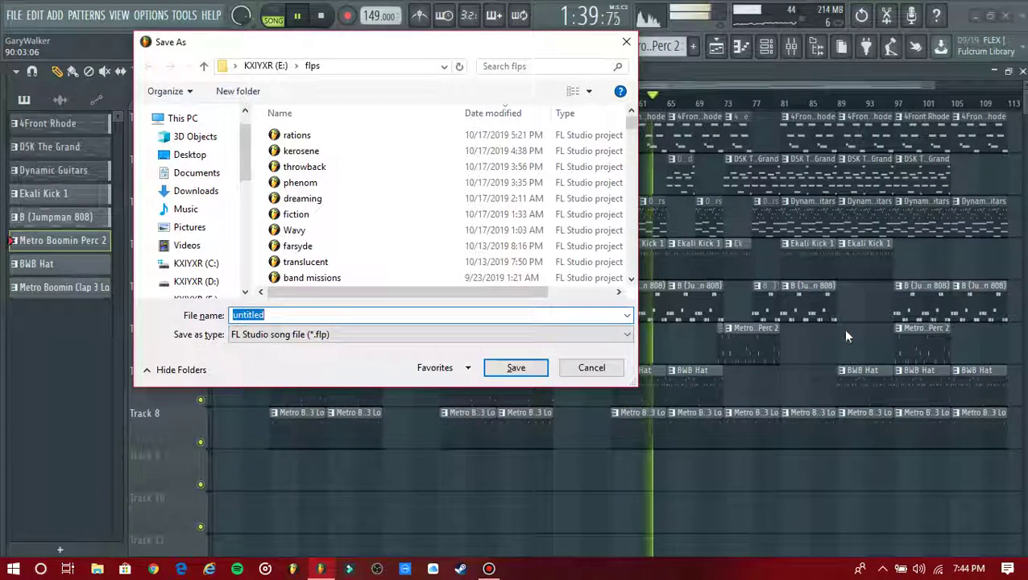
text(fantasy)
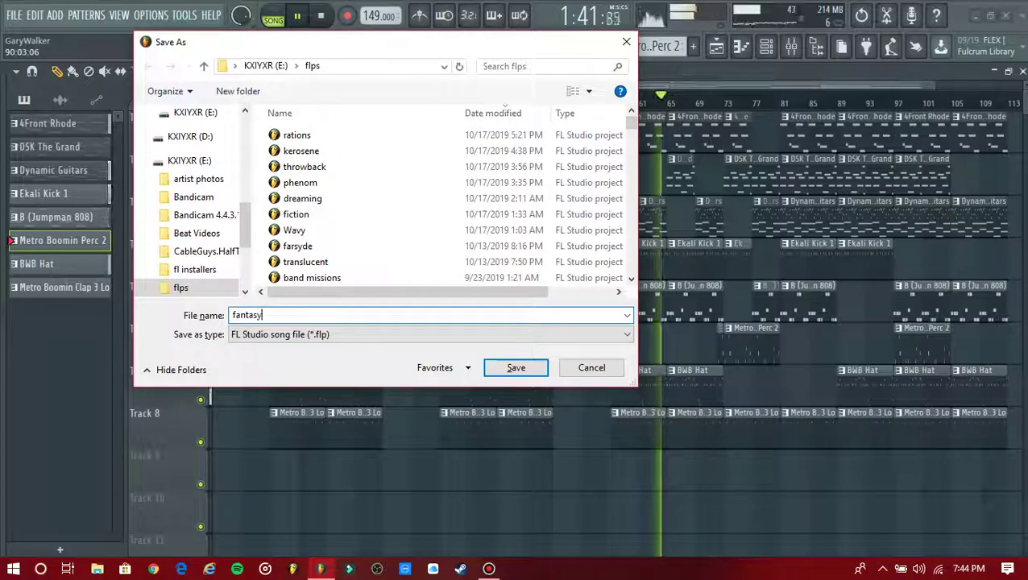
key(Return)
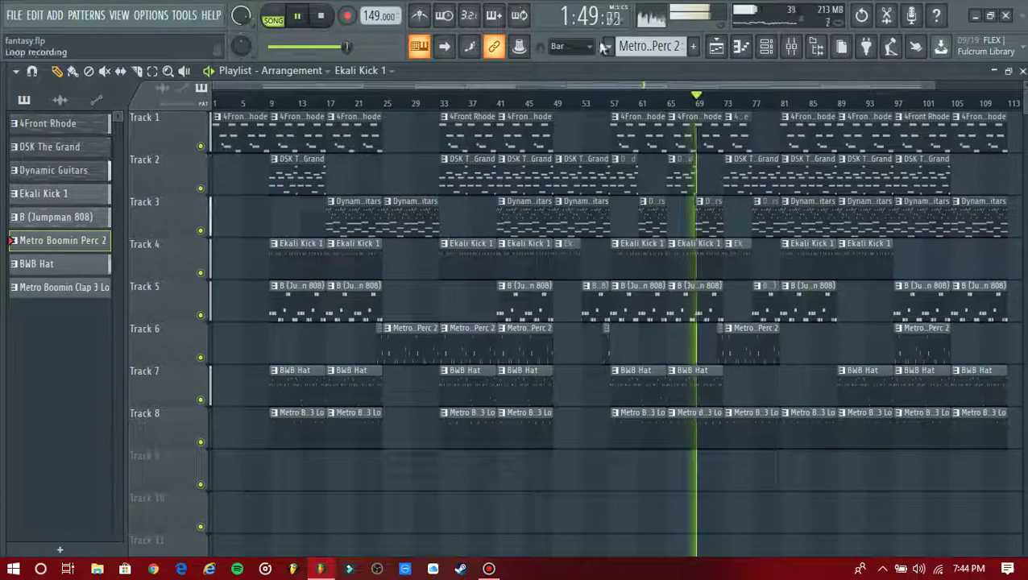
mouse_move(575, 8)
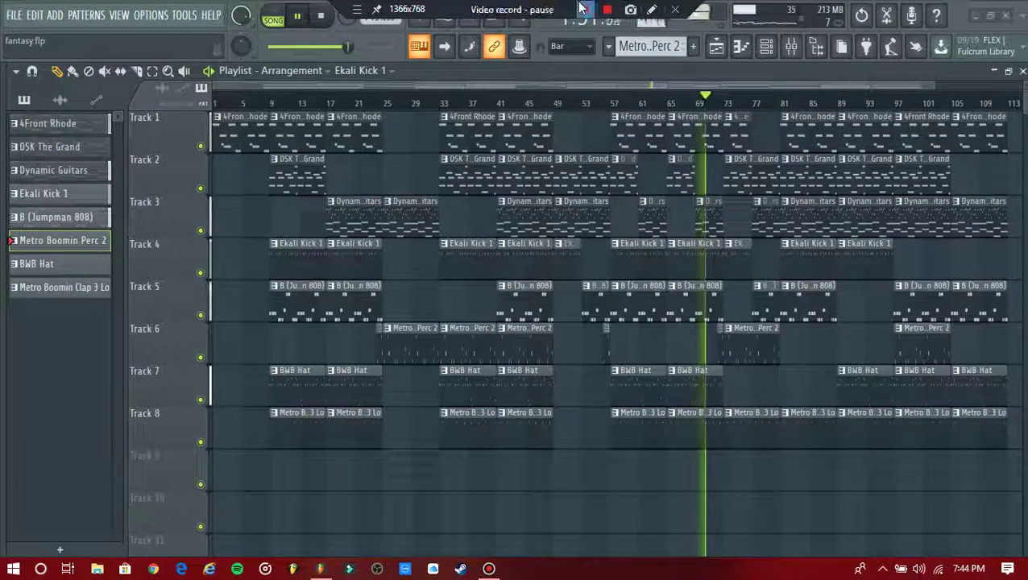